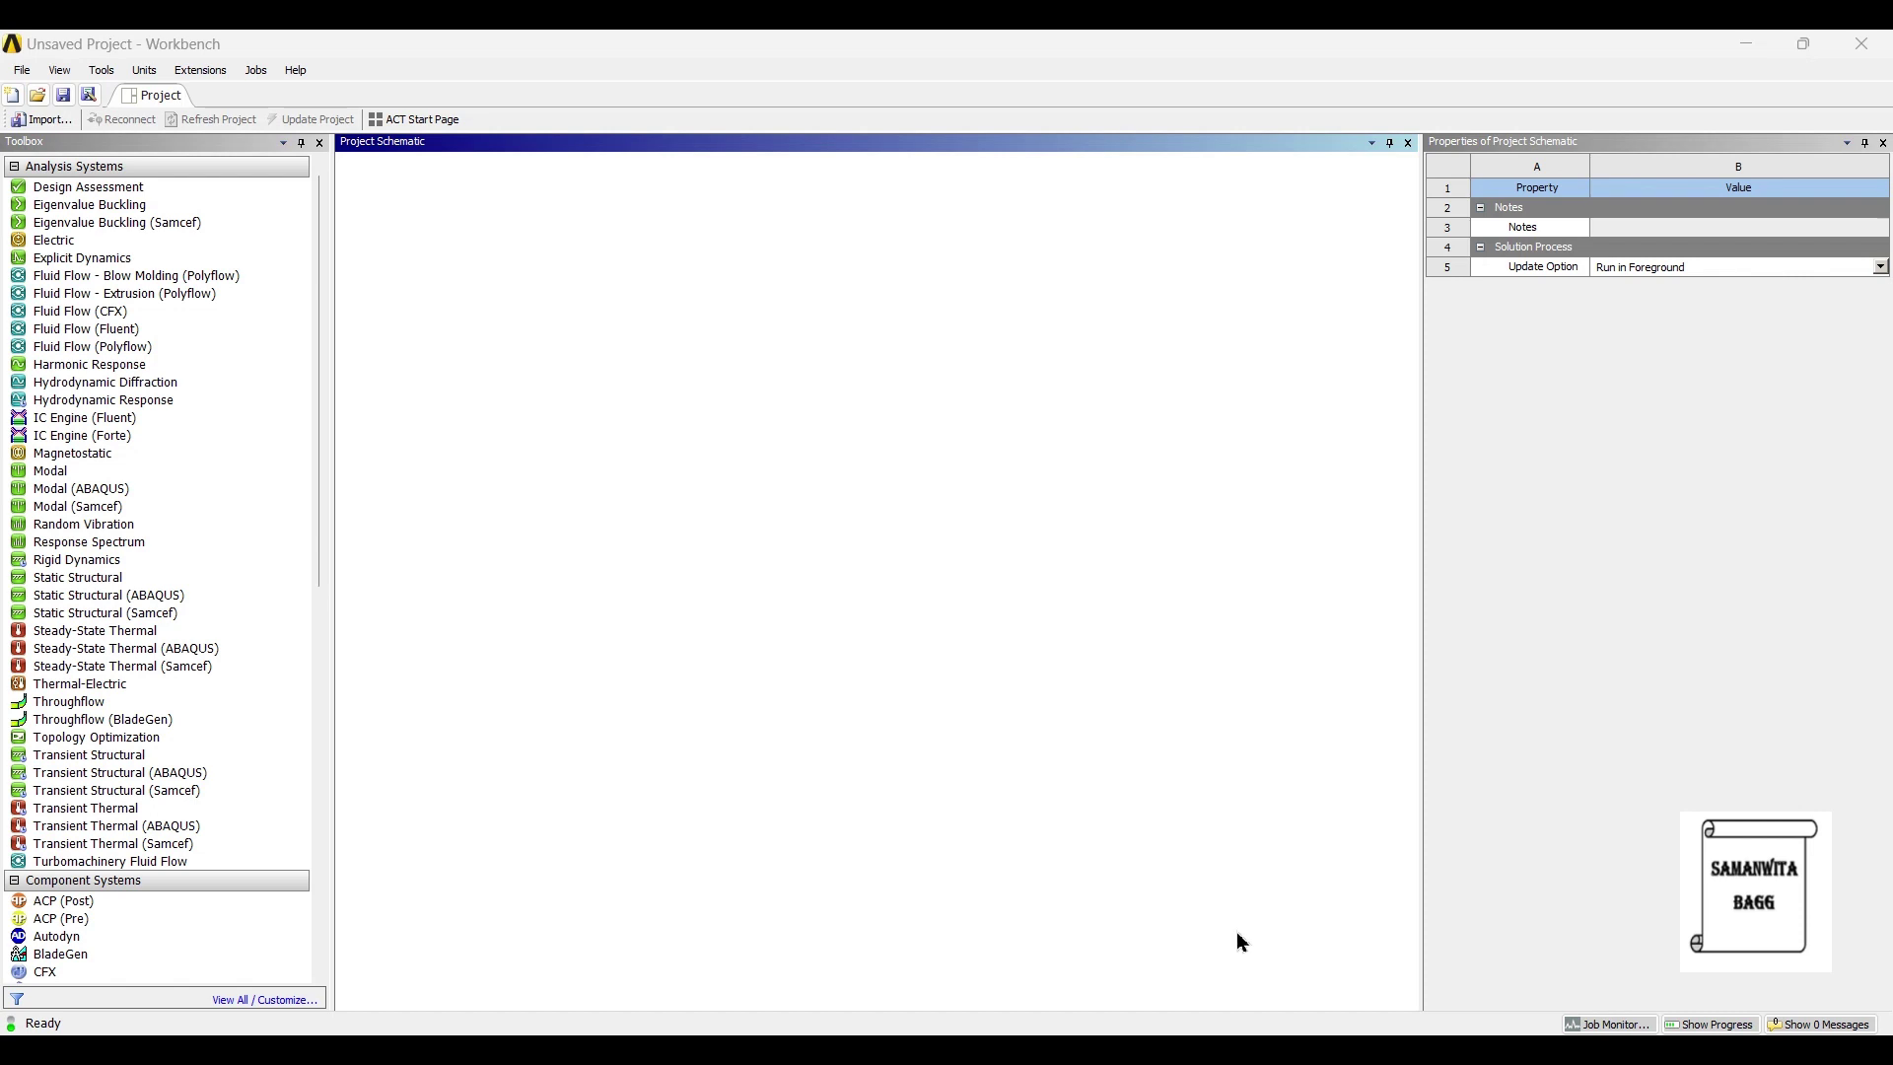
Step: Look over the Internal Retaining Ring.jpg reference image and return to the empty project
click(1274, 1050)
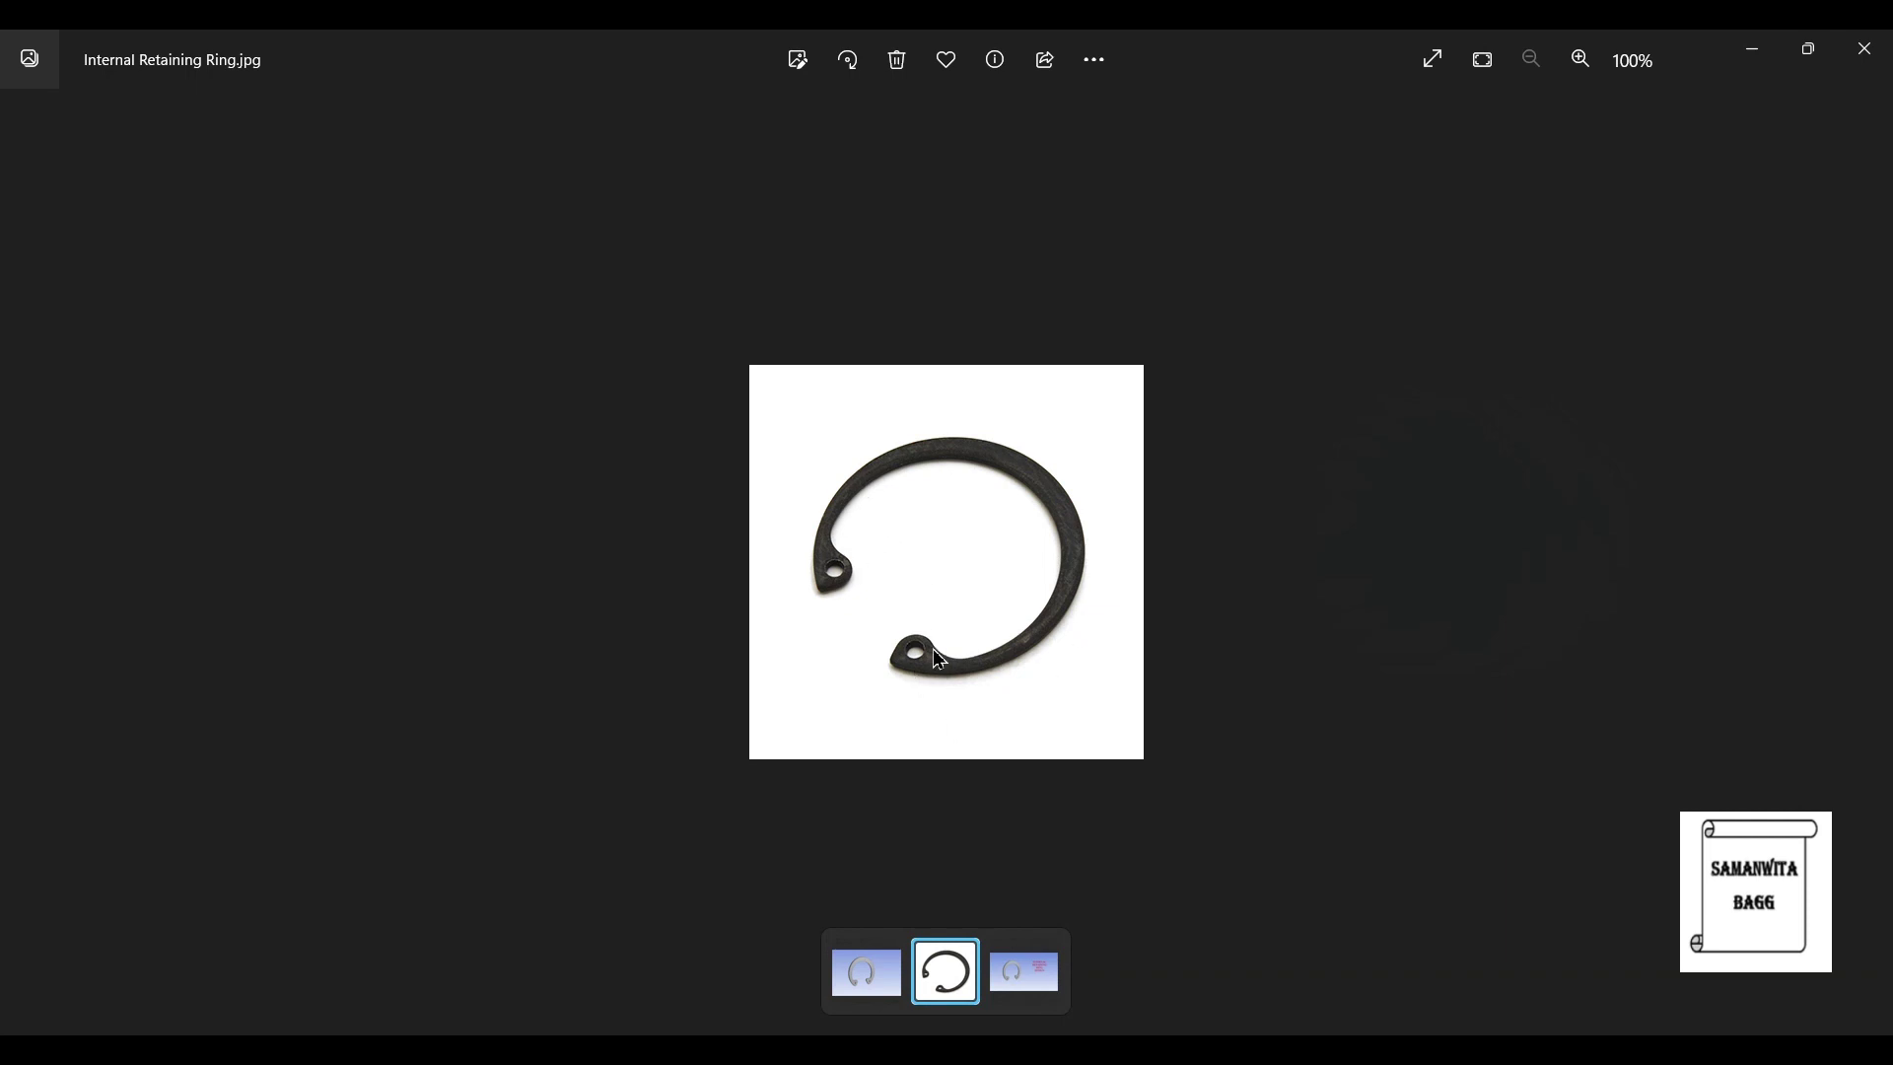
click(1751, 49)
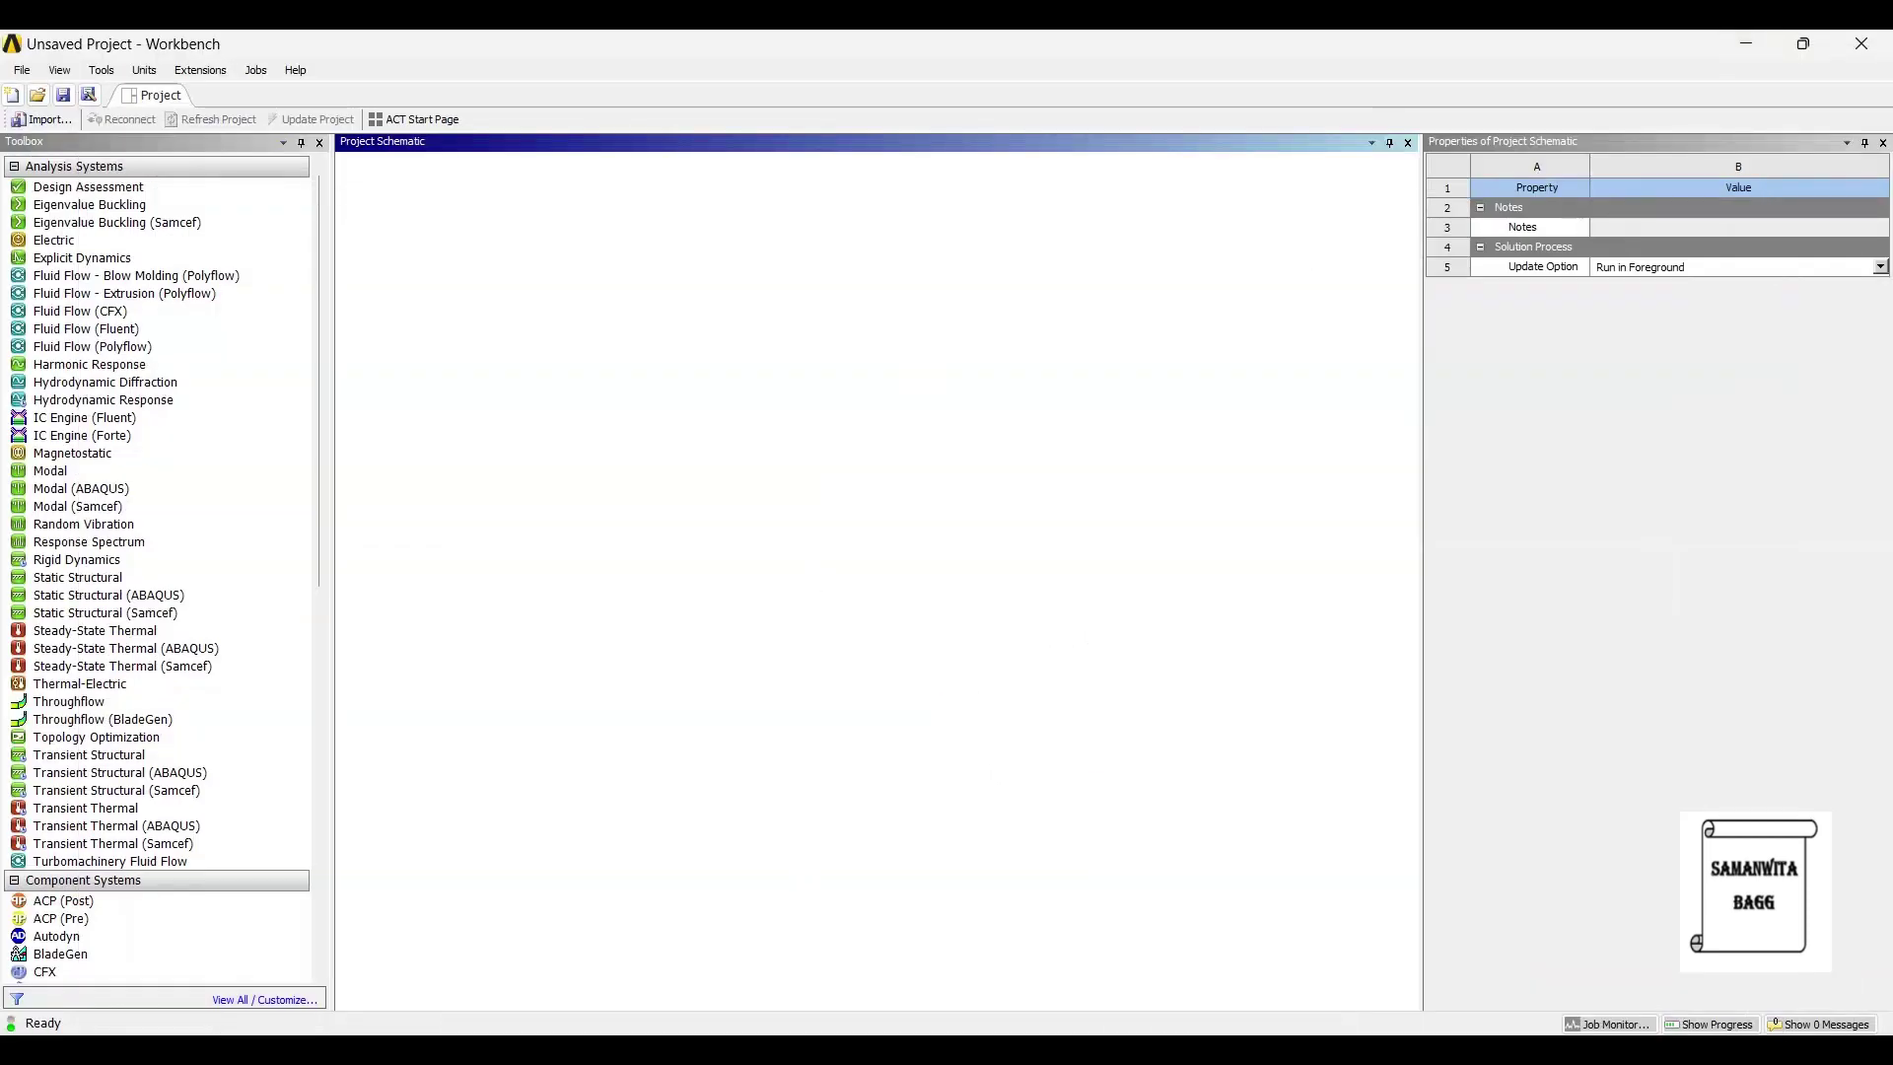
Step: Add a standalone Geometry component system to the project and open it as a new DesignModeler geometry
scroll(89, 745, down, 3)
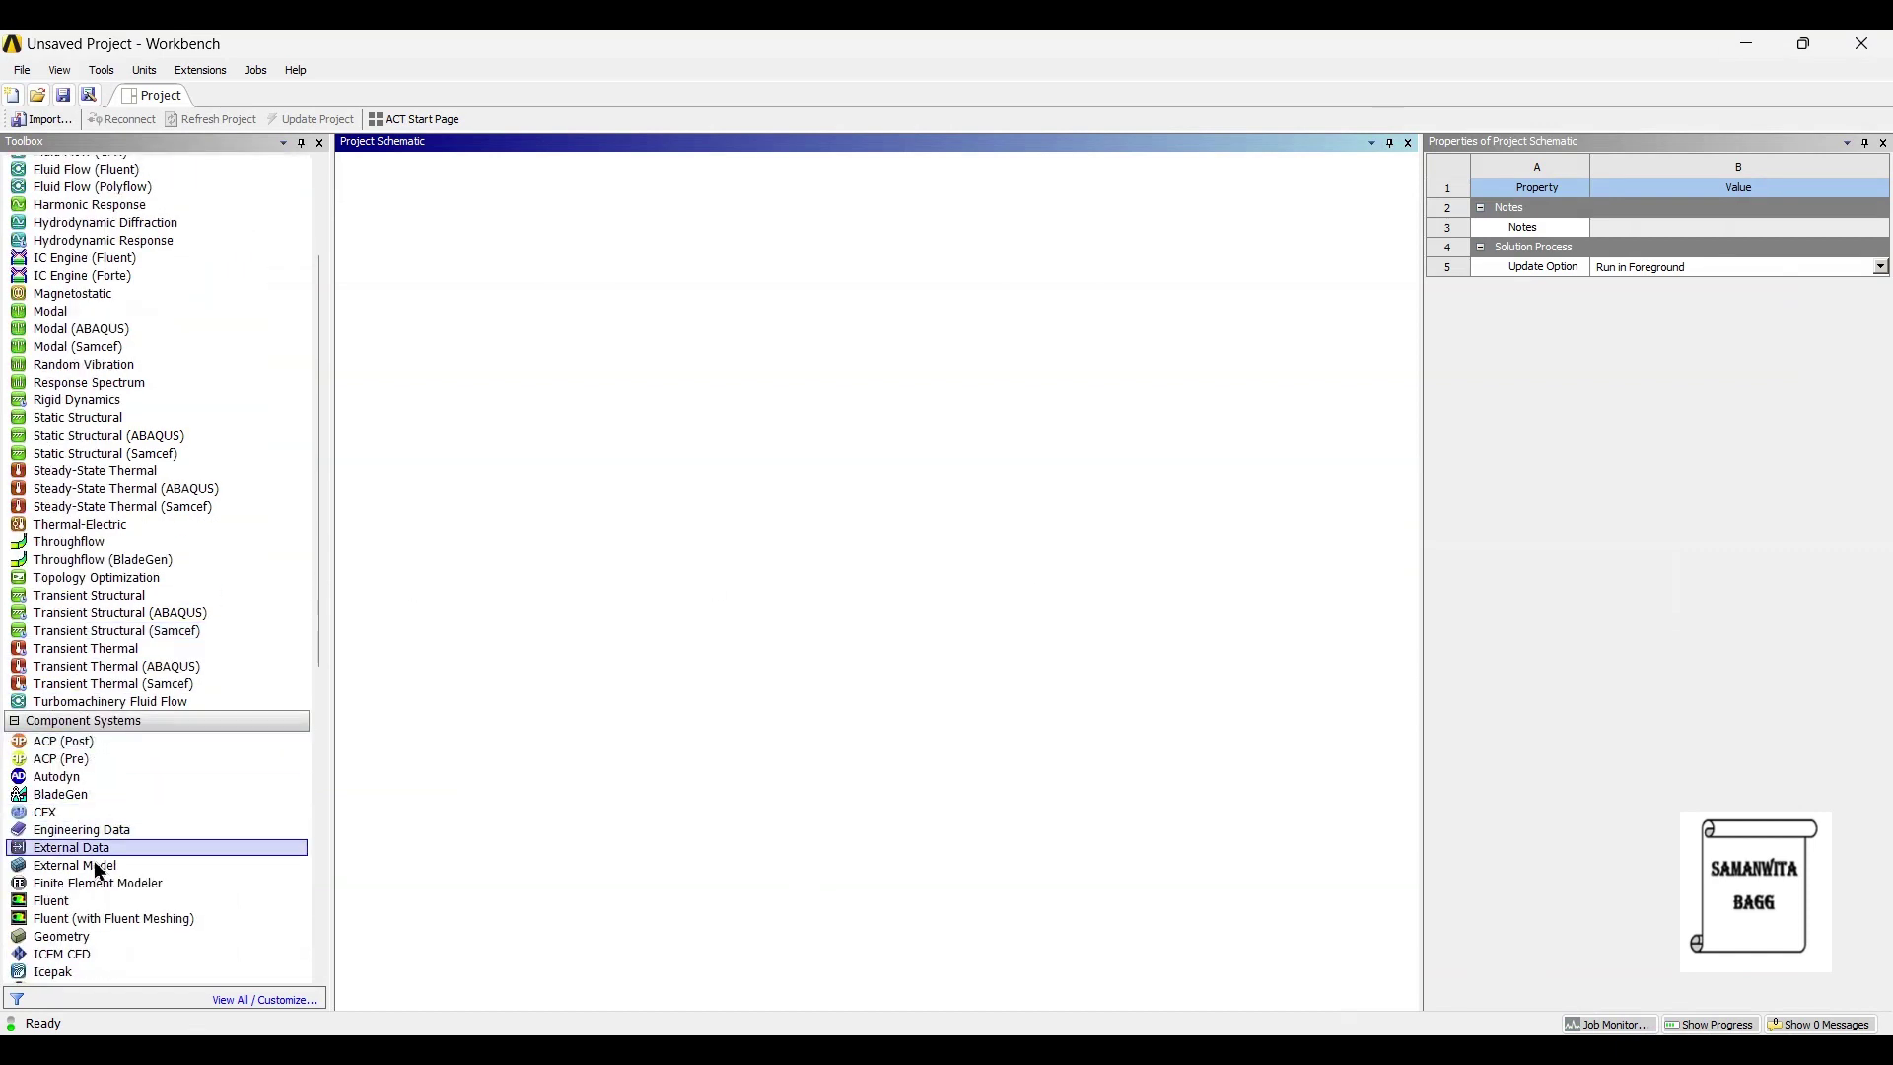
double_click(61, 936)
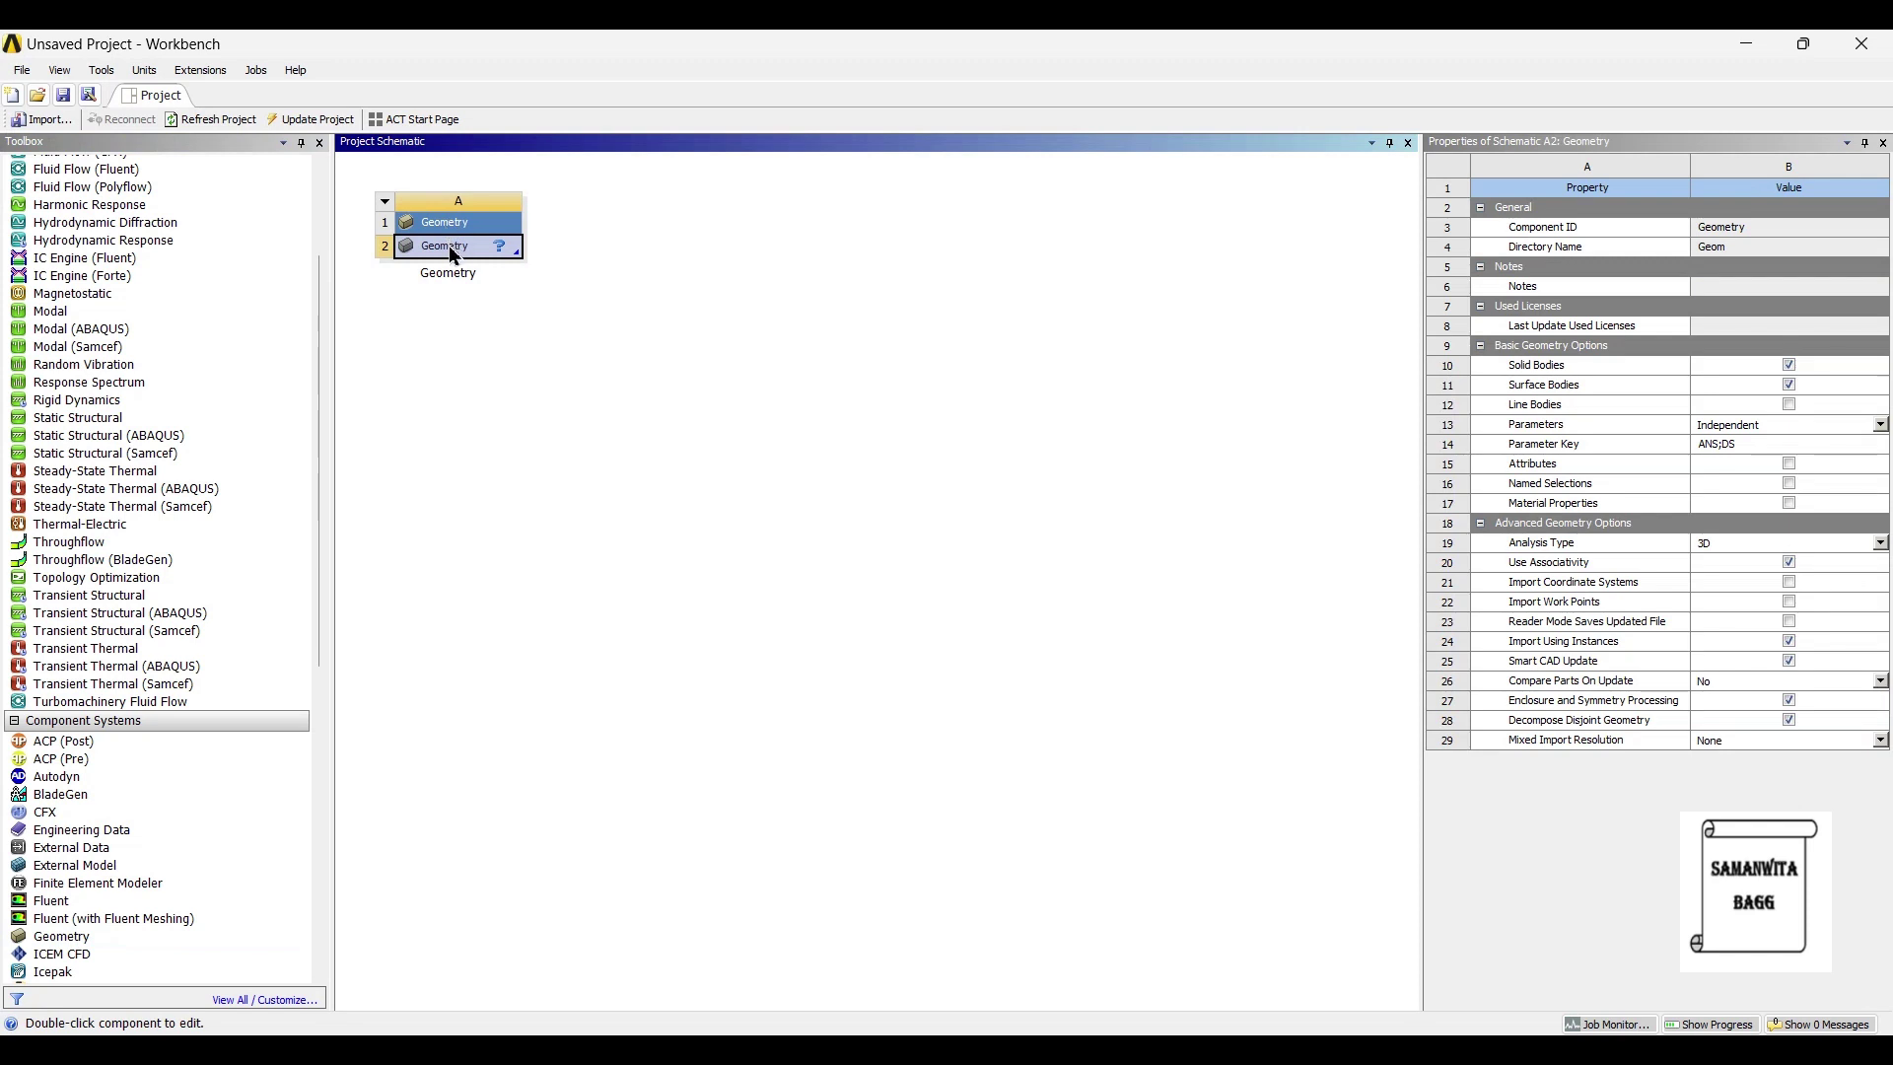
right_click(449, 249)
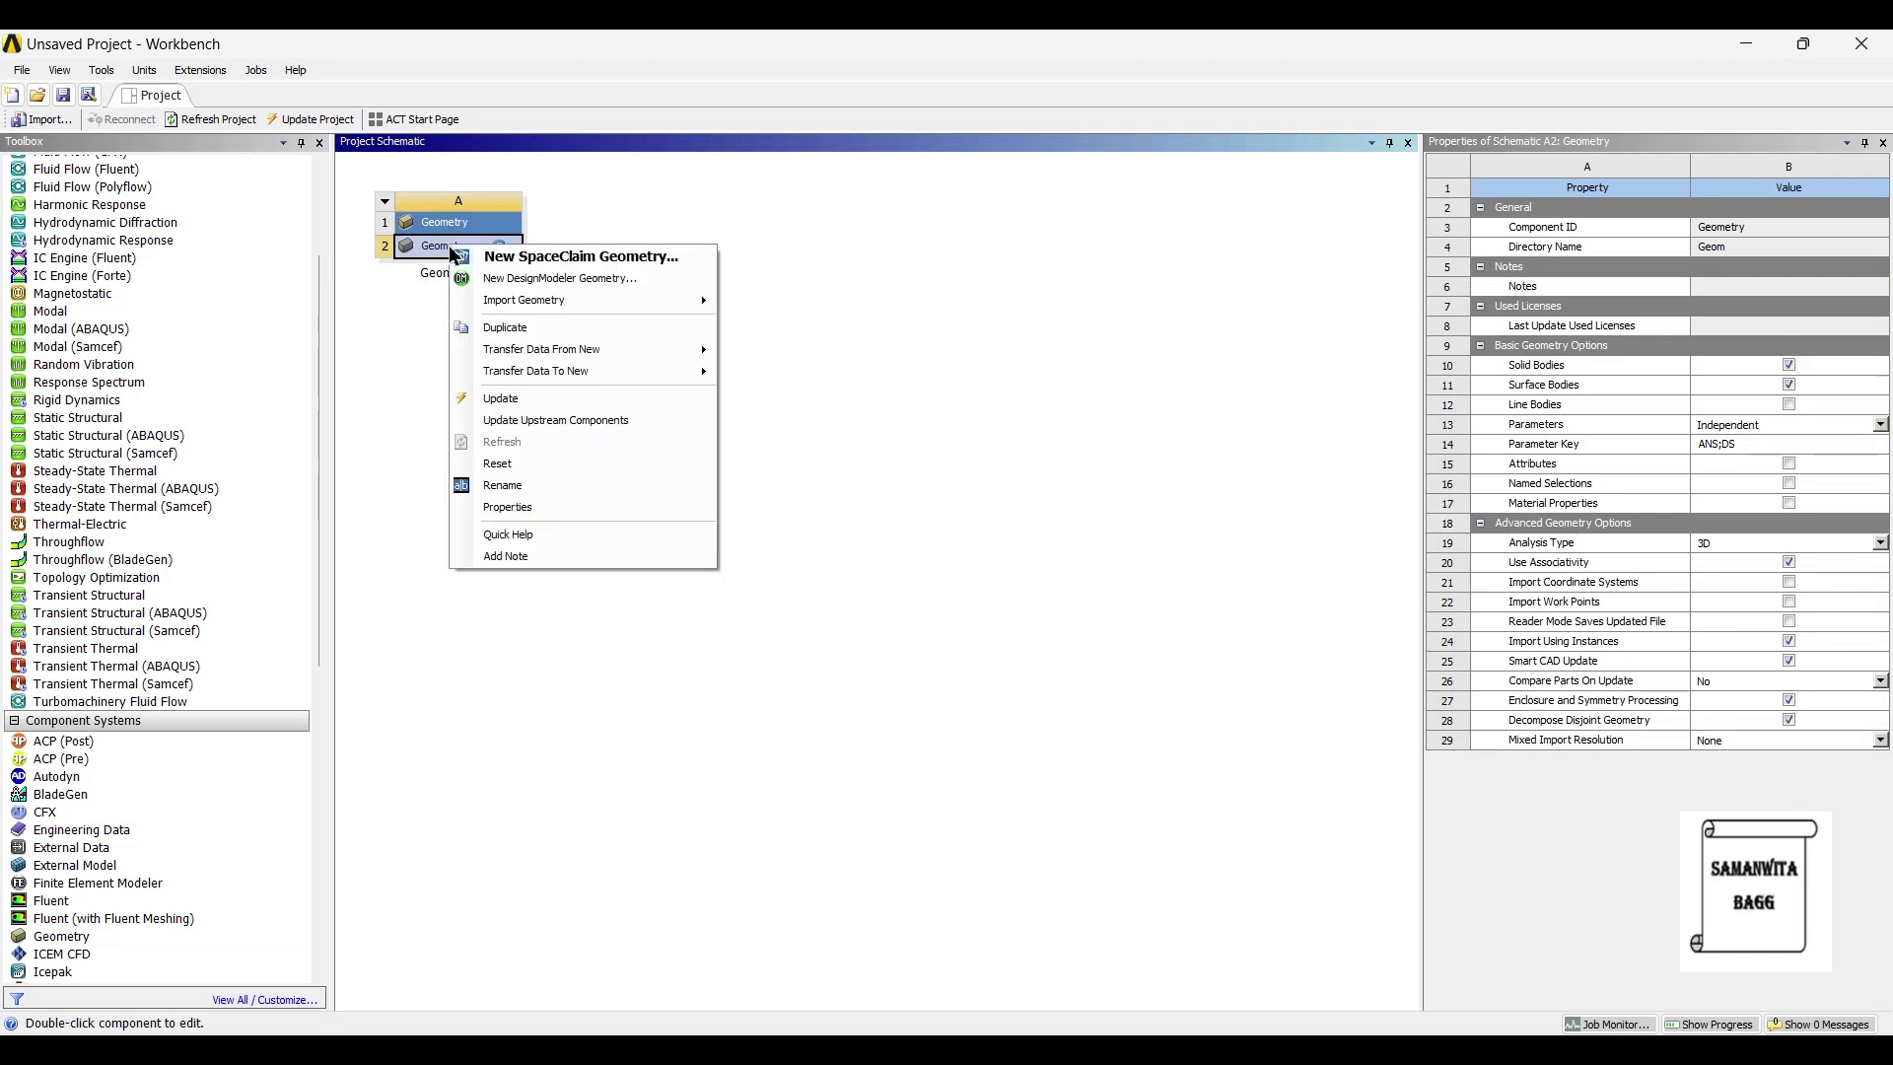
click(562, 279)
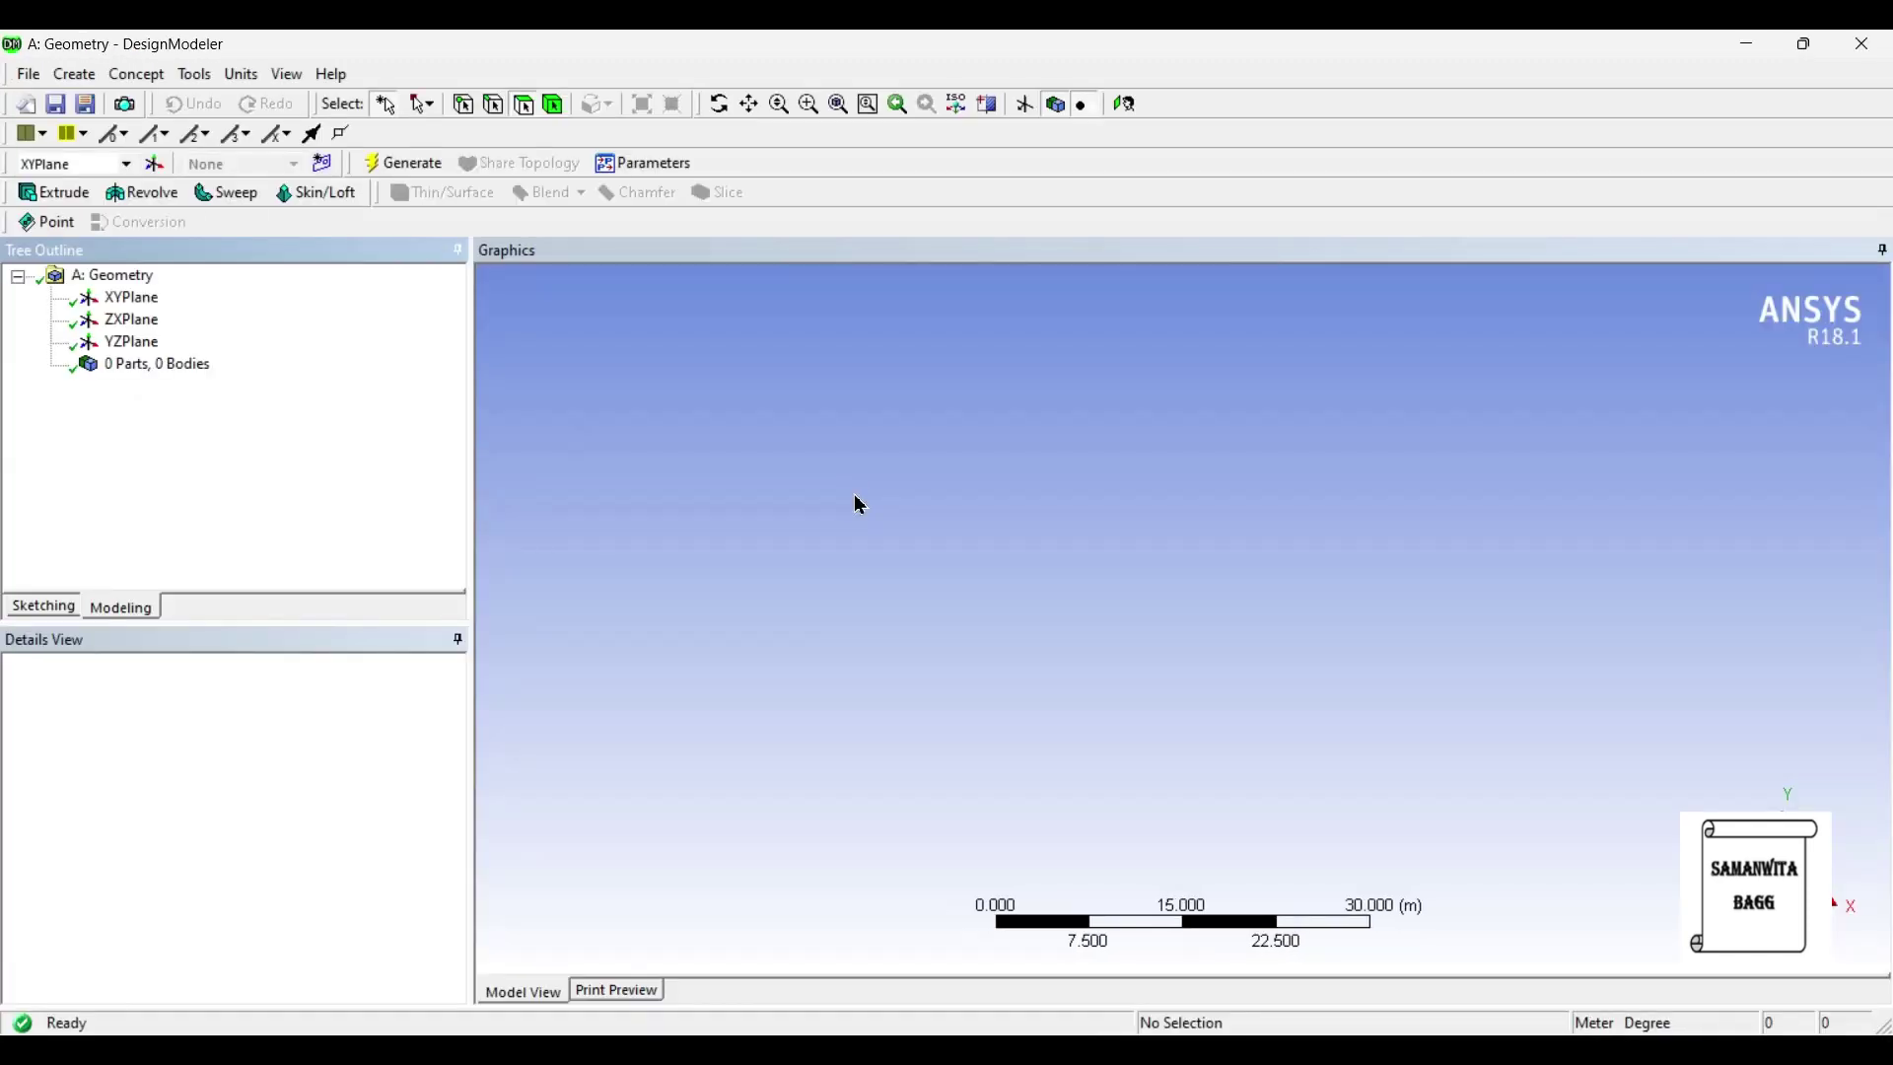
Step: Set the modelling units to millimetres and face the view squarely onto the XY plane
click(229, 75)
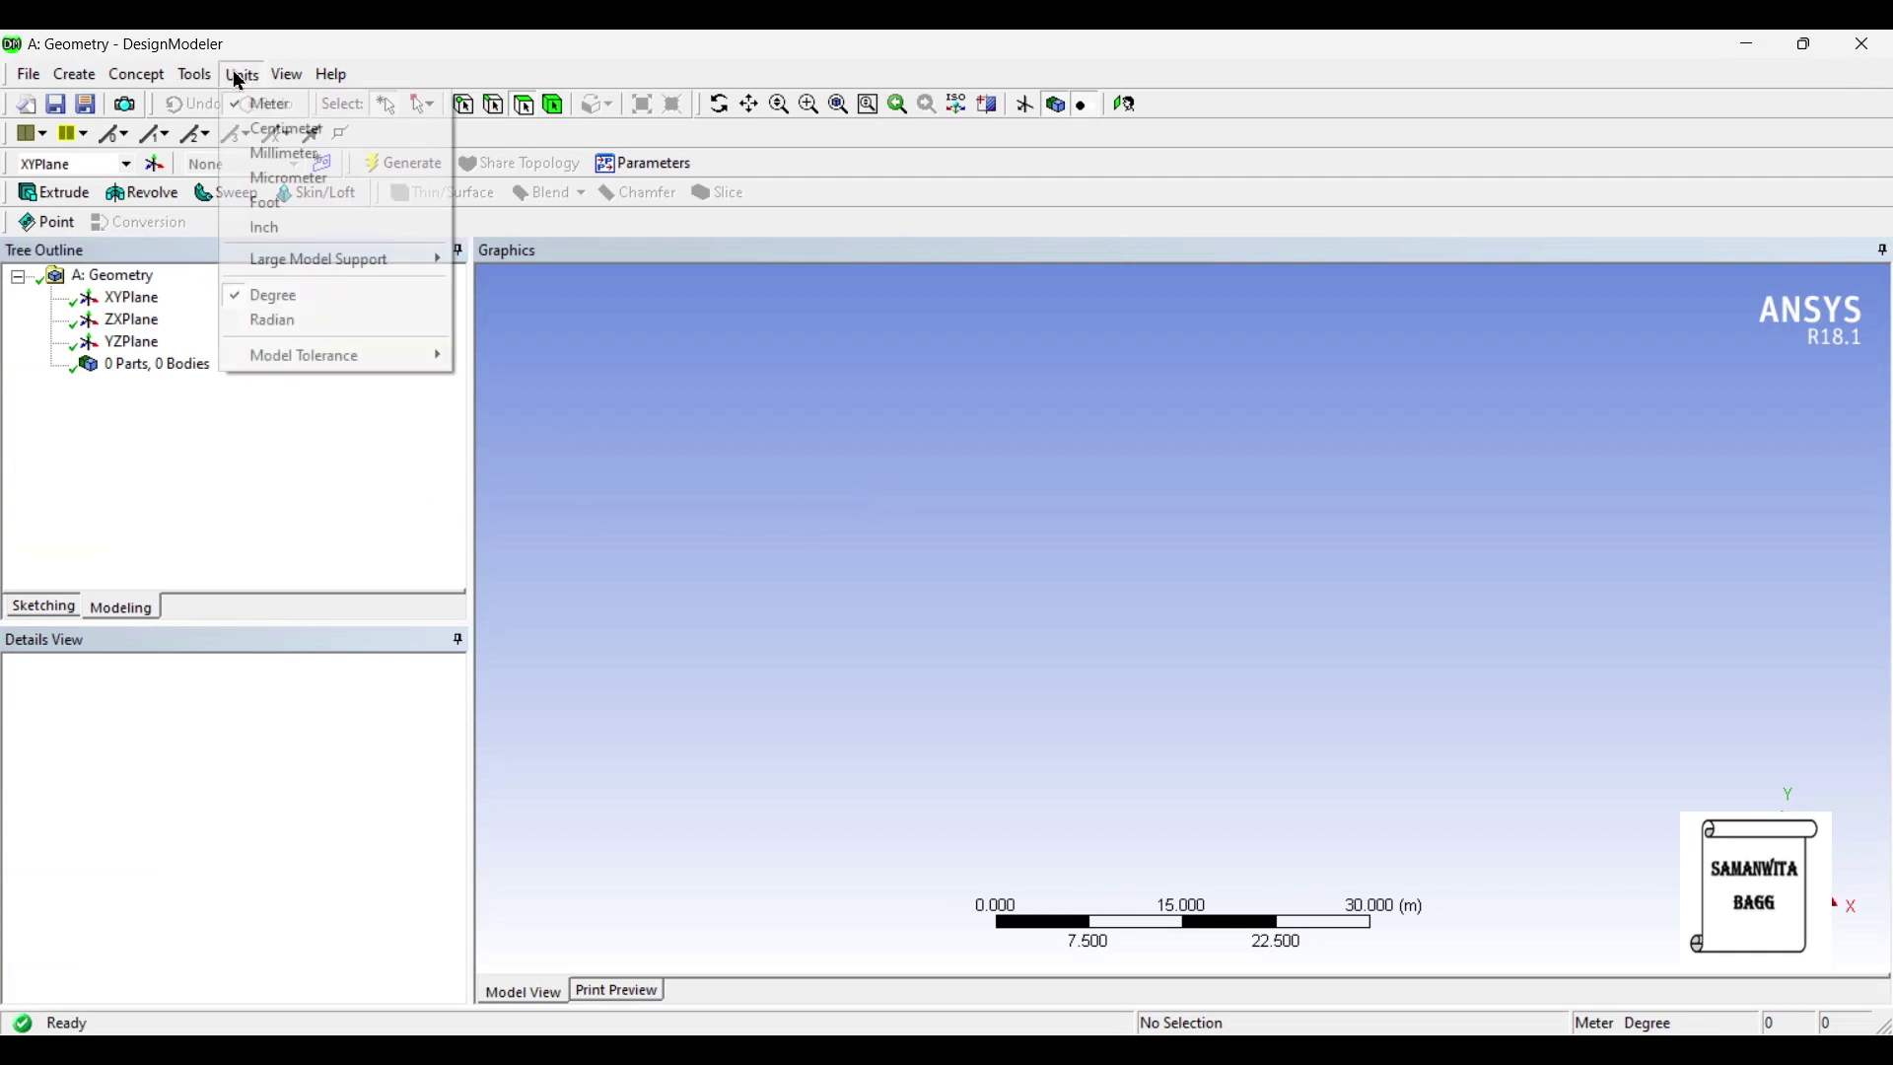
click(261, 154)
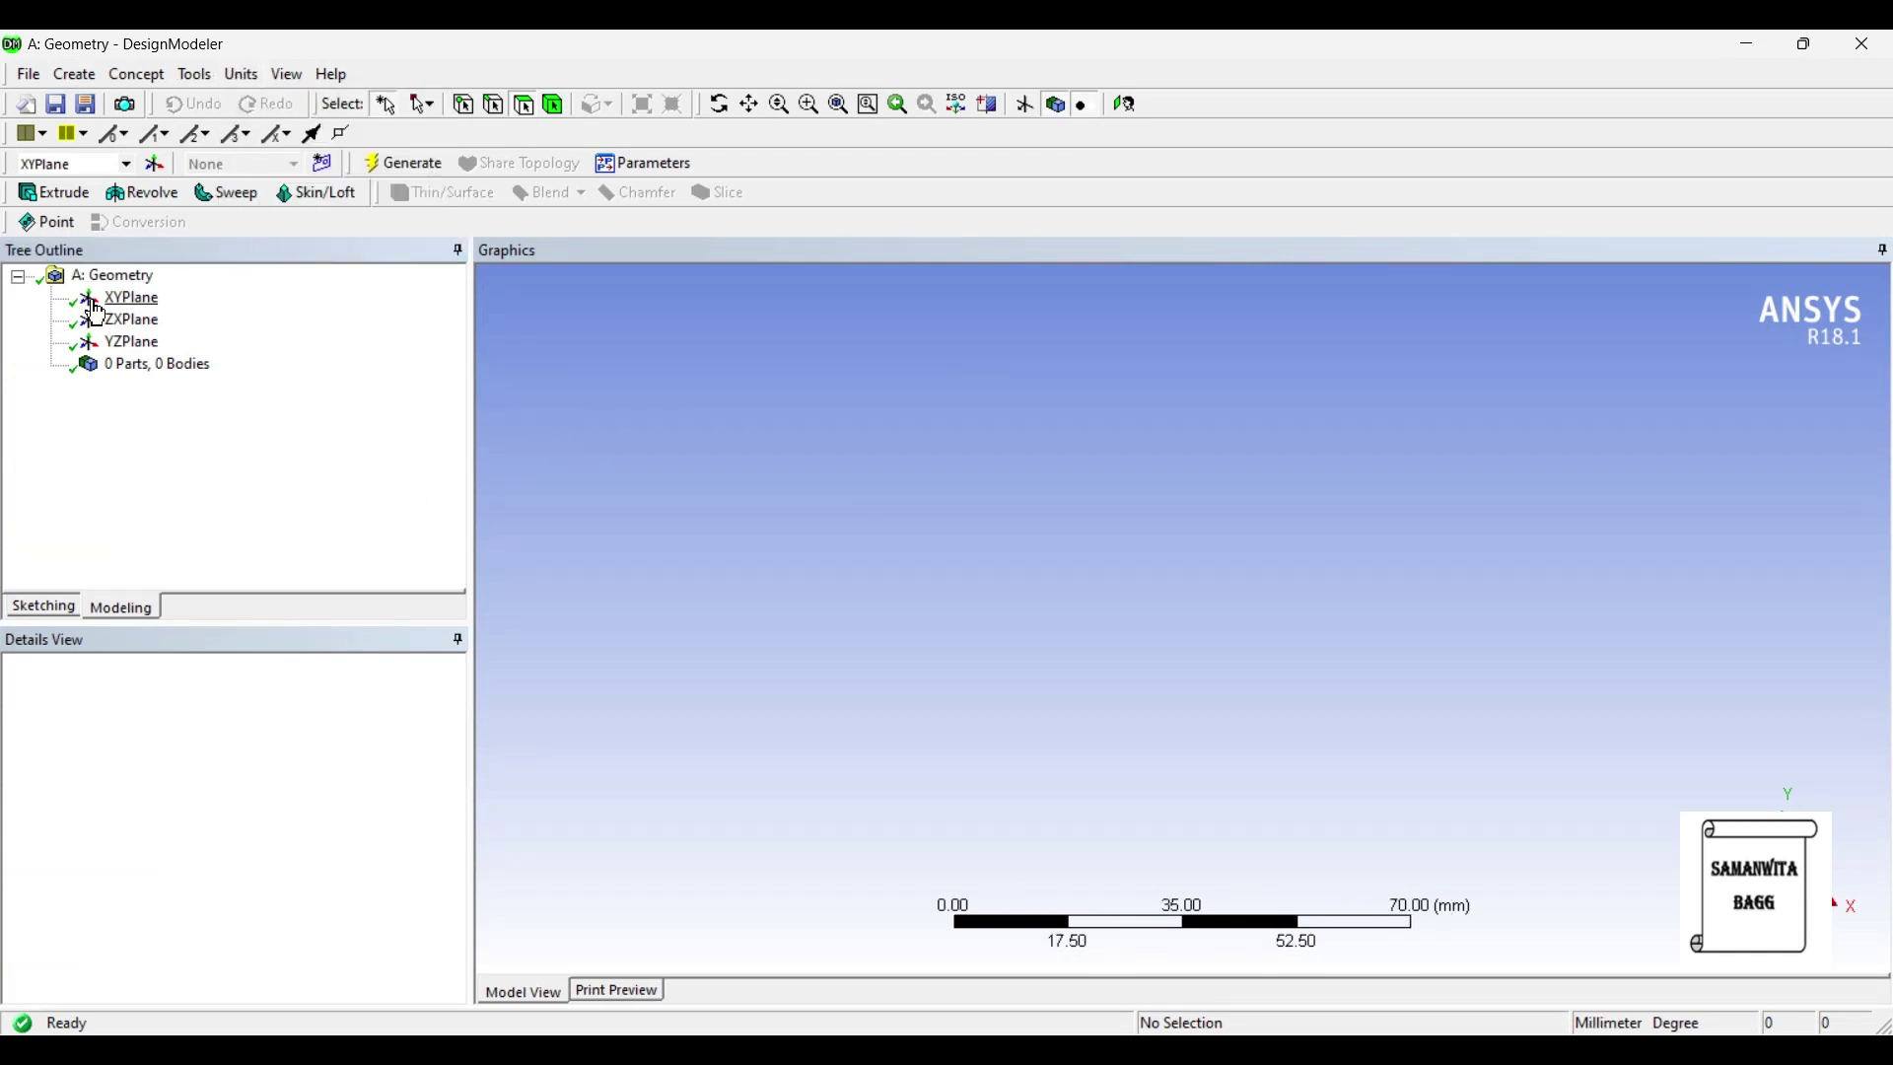
click(128, 298)
click(1128, 105)
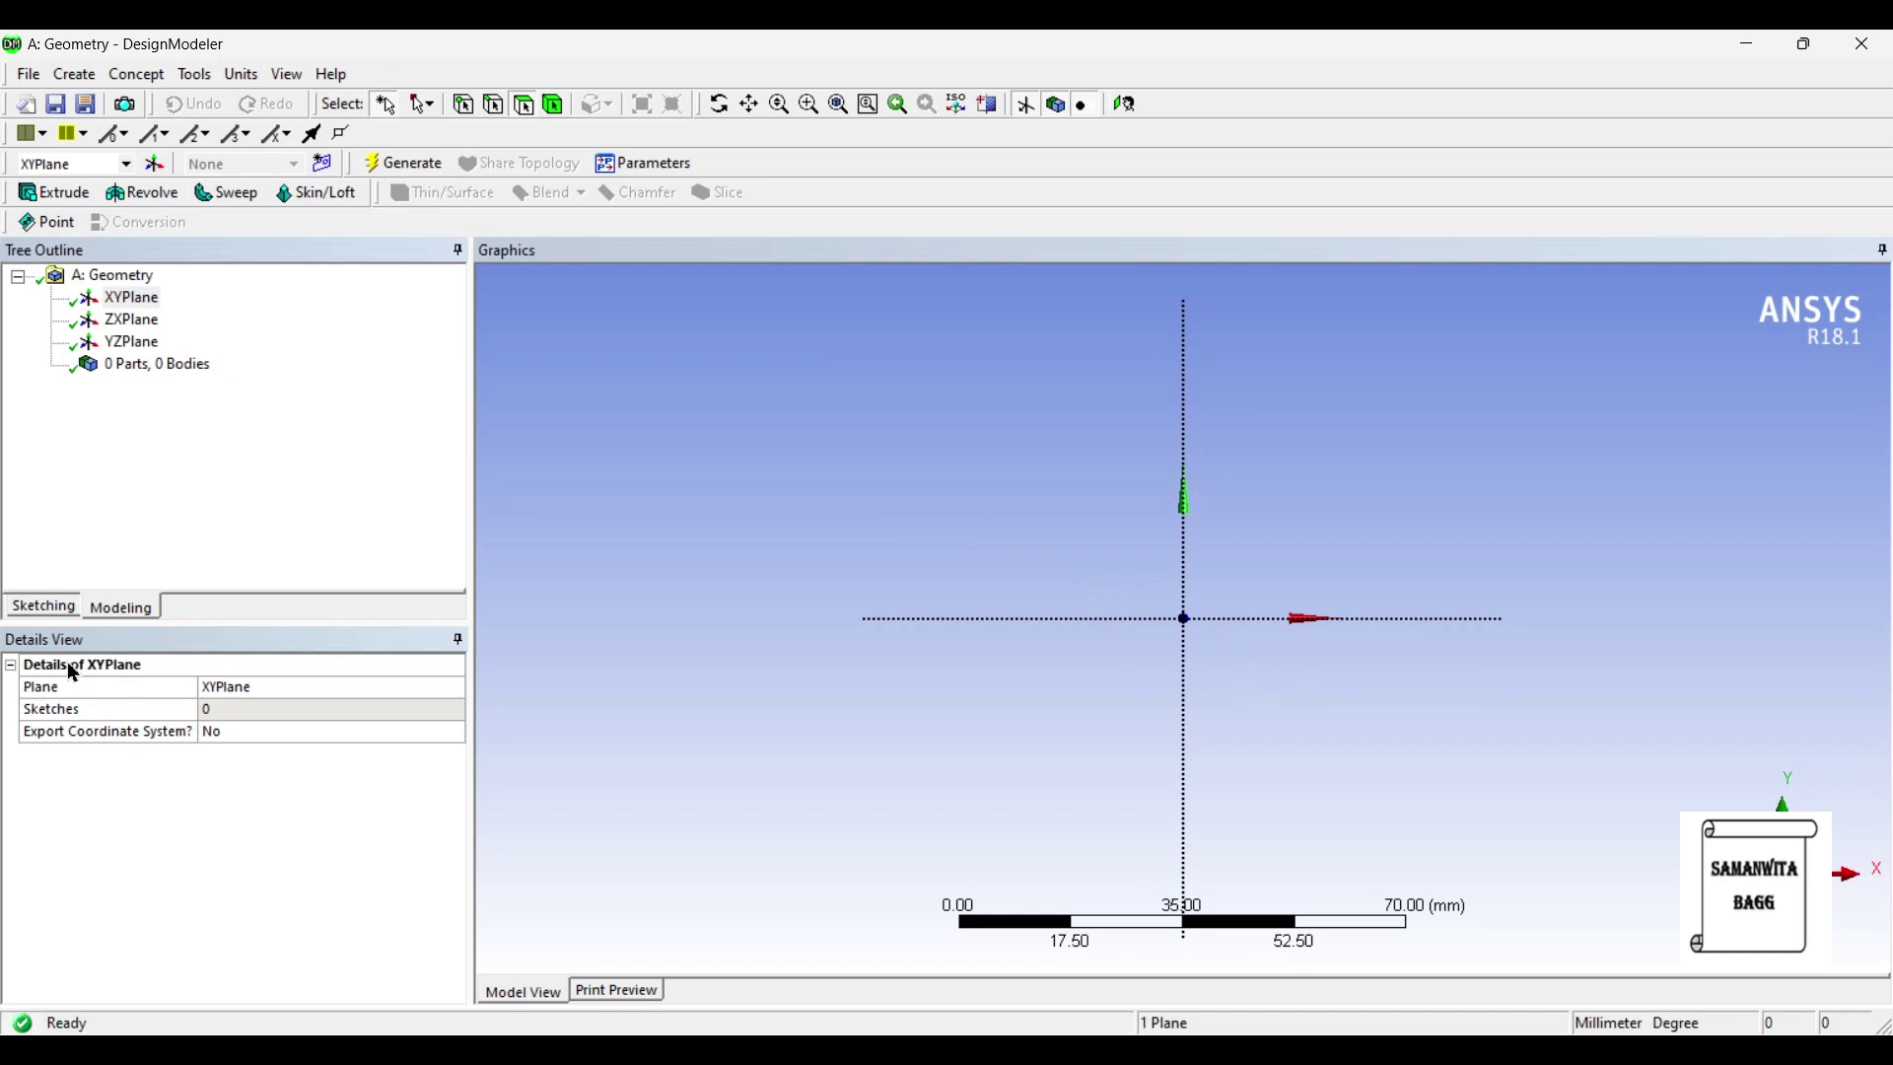
Step: Sketch a circle about 80.5 mm in diameter at the origin and one about 59.8 mm in diameter centred about 5.3 mm below it
click(39, 608)
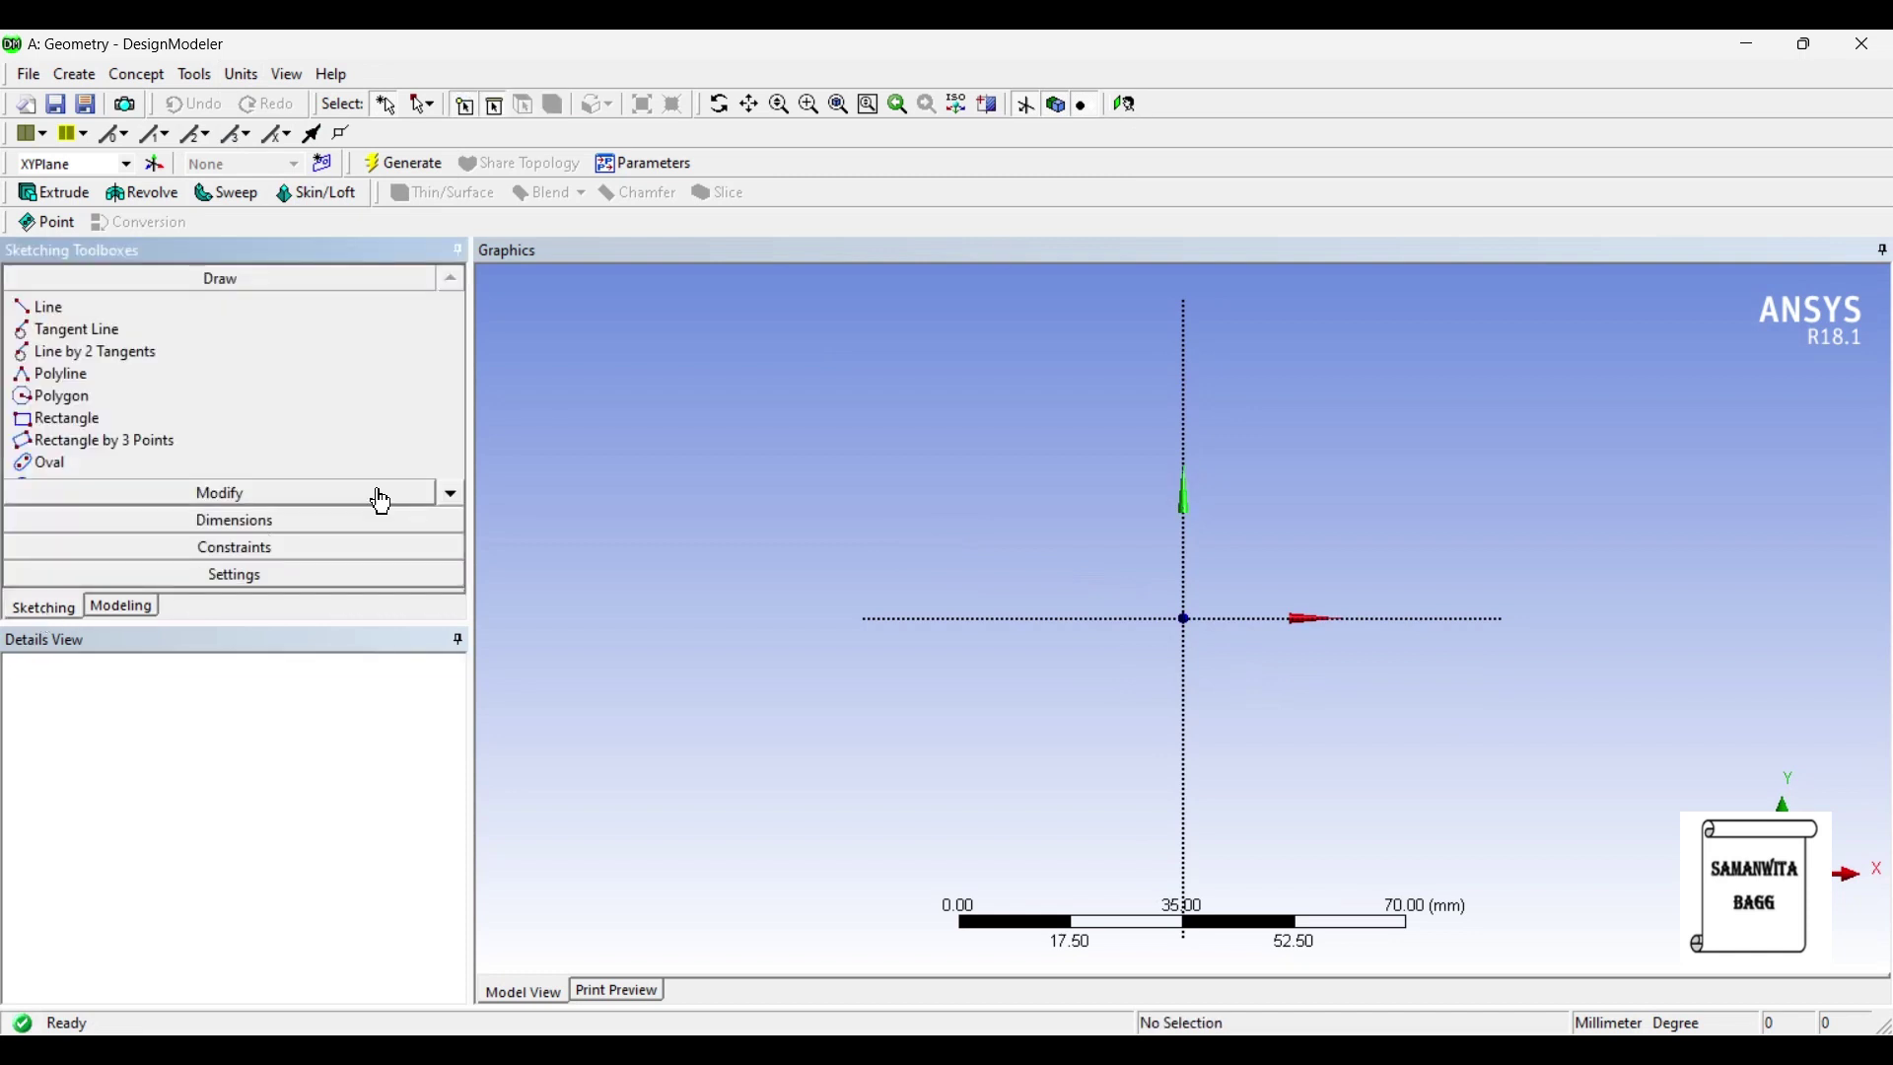
click(453, 494)
click(454, 494)
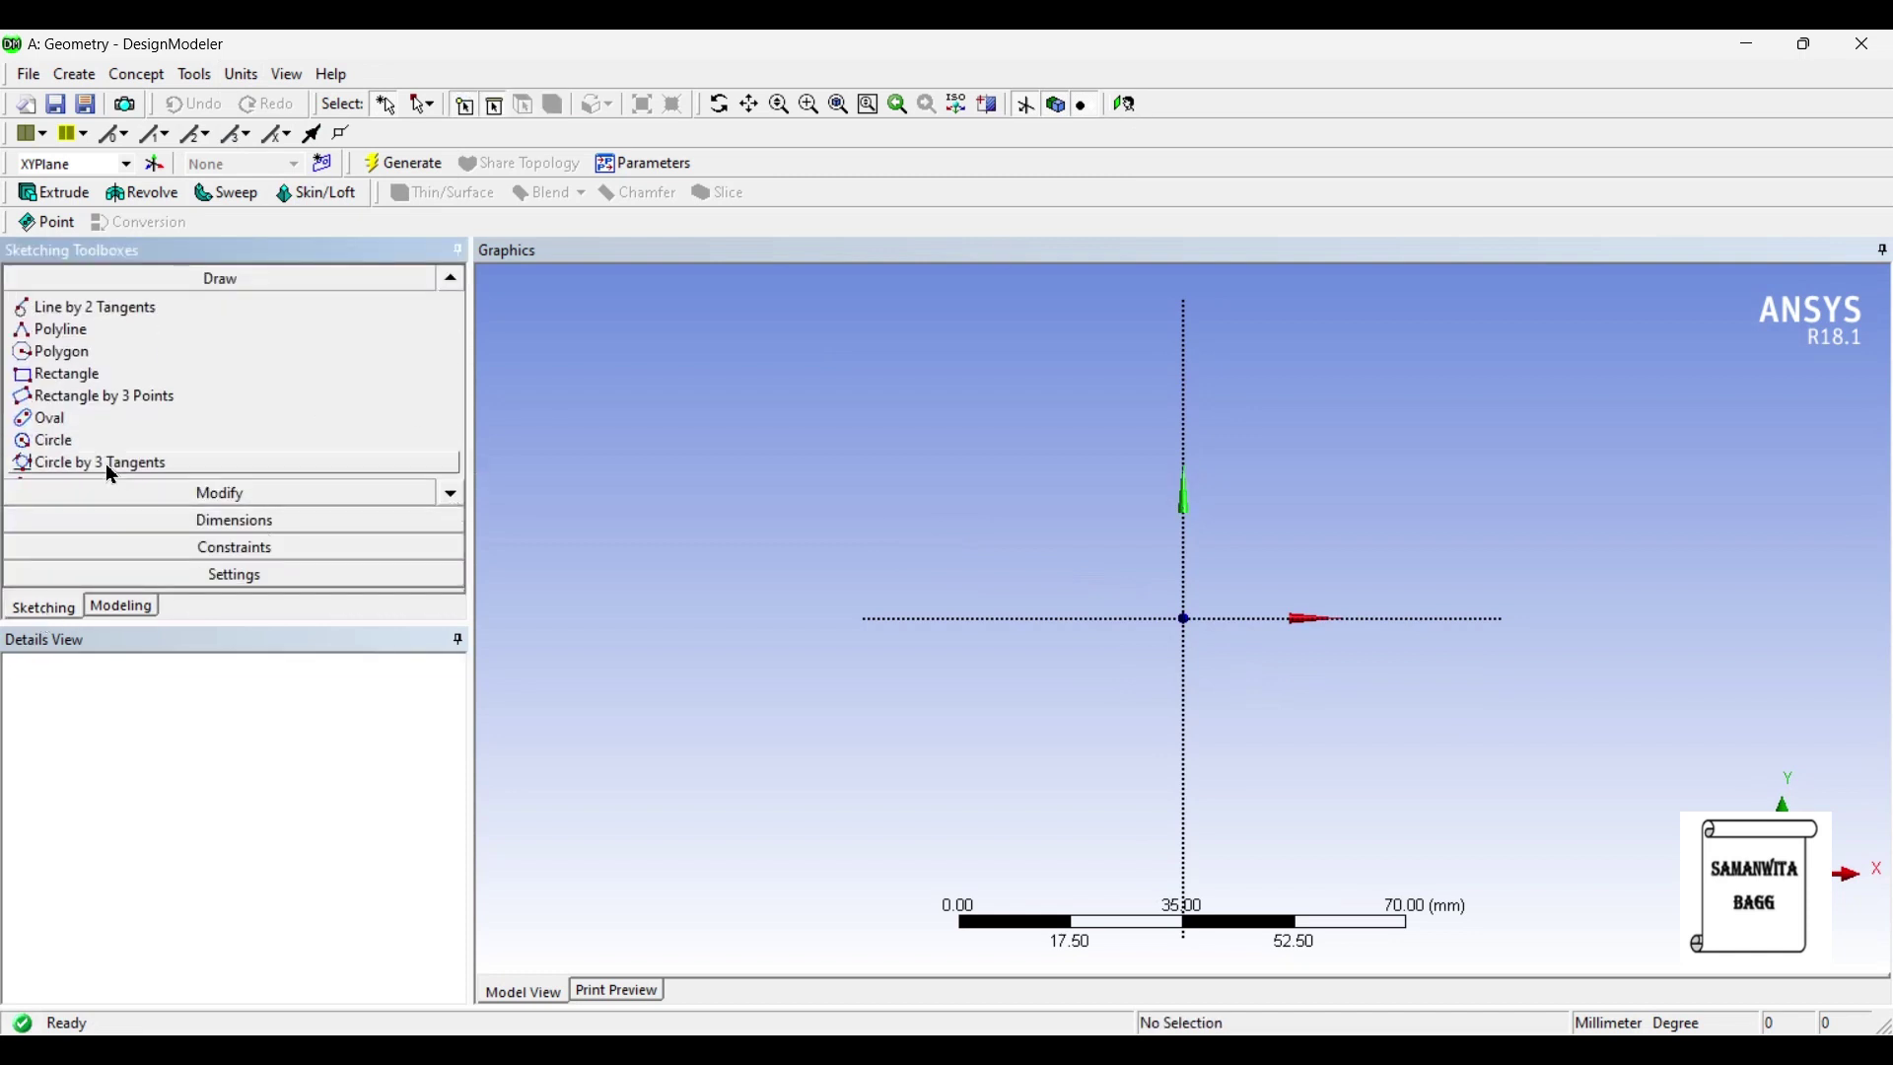
click(74, 442)
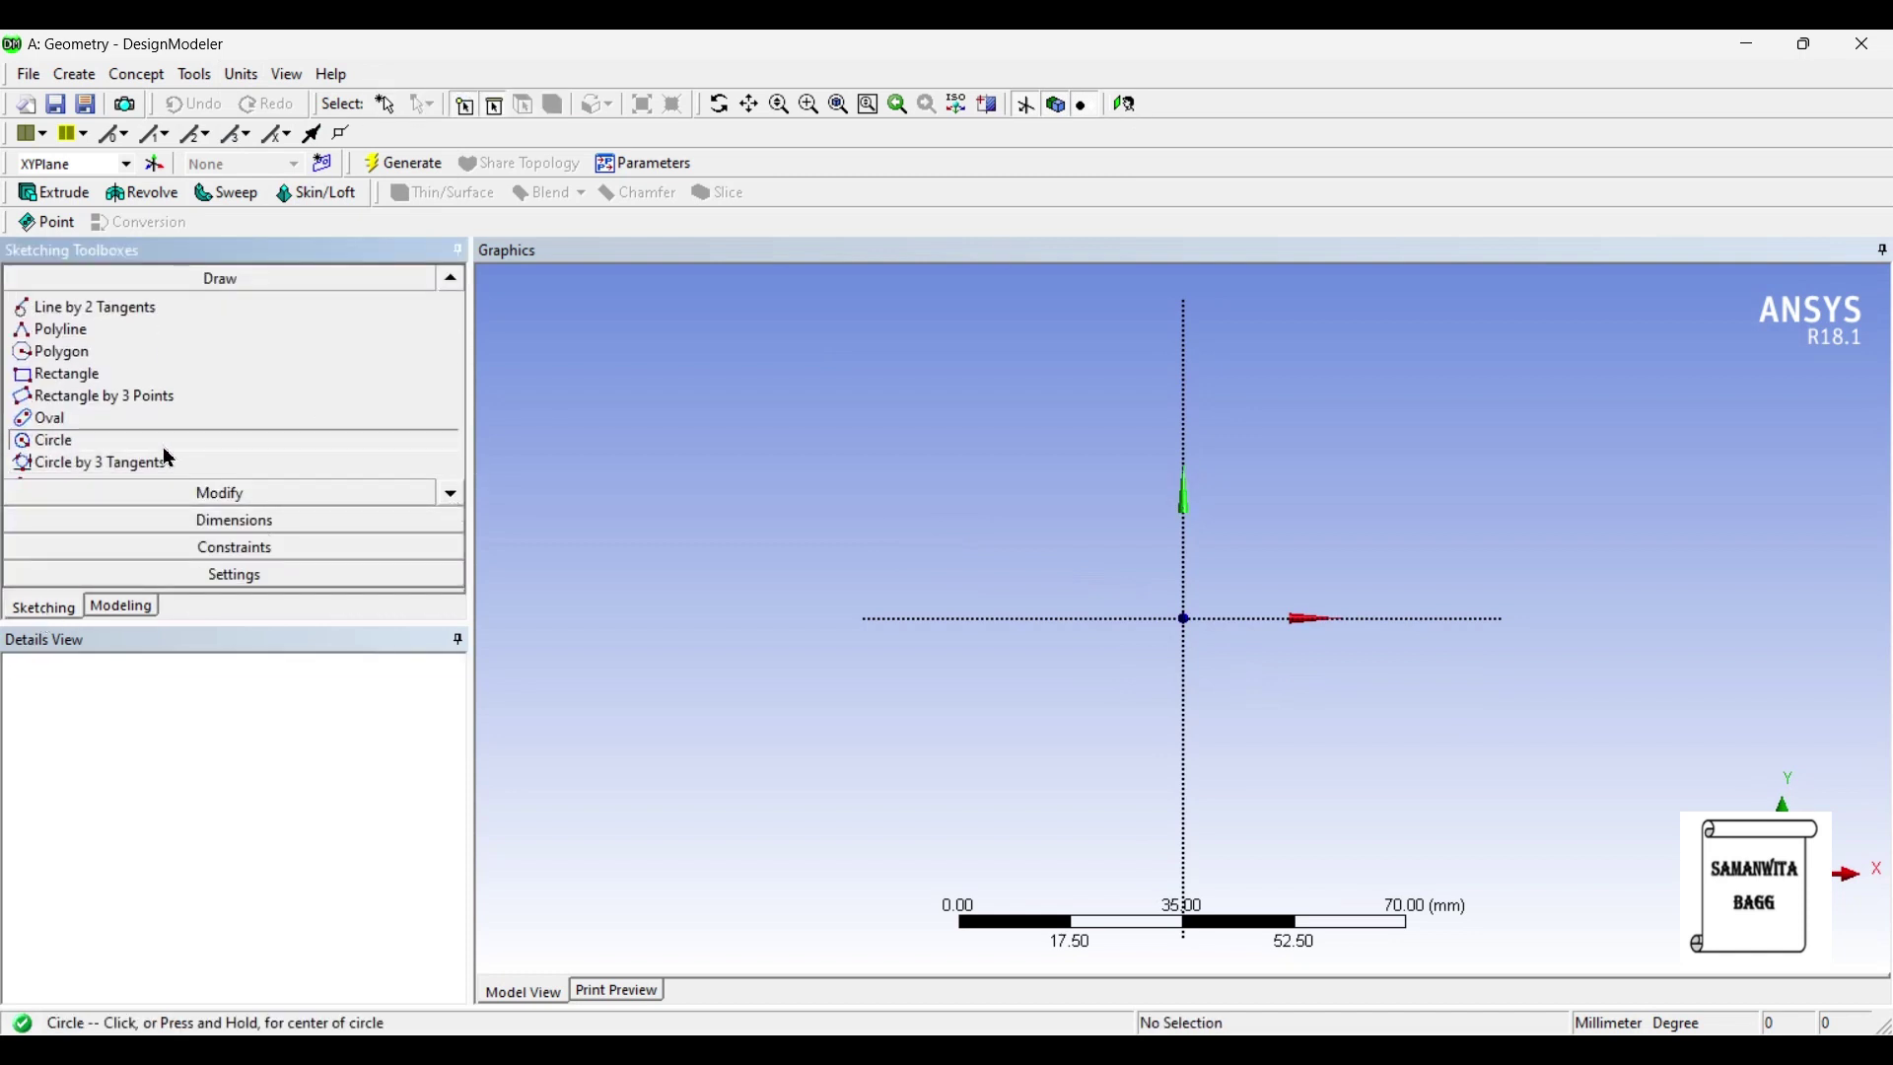
click(1186, 618)
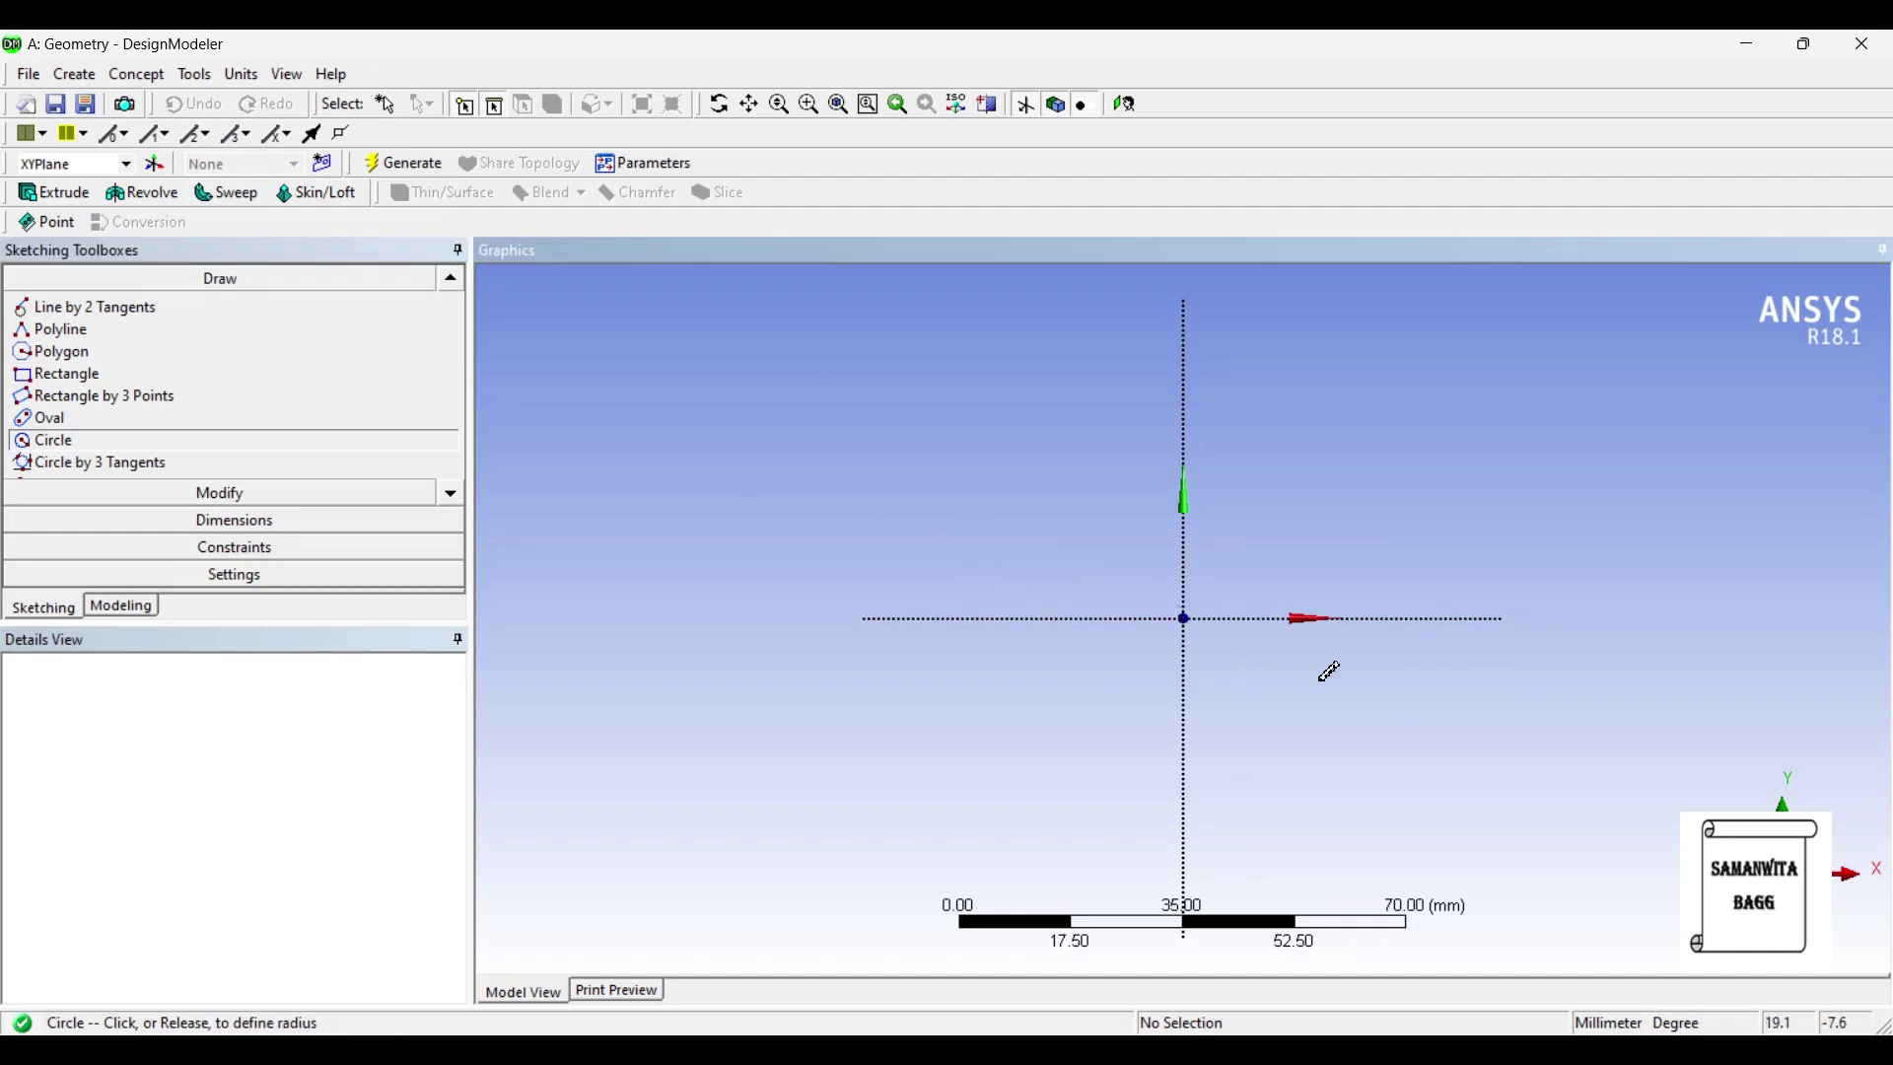
click(1436, 684)
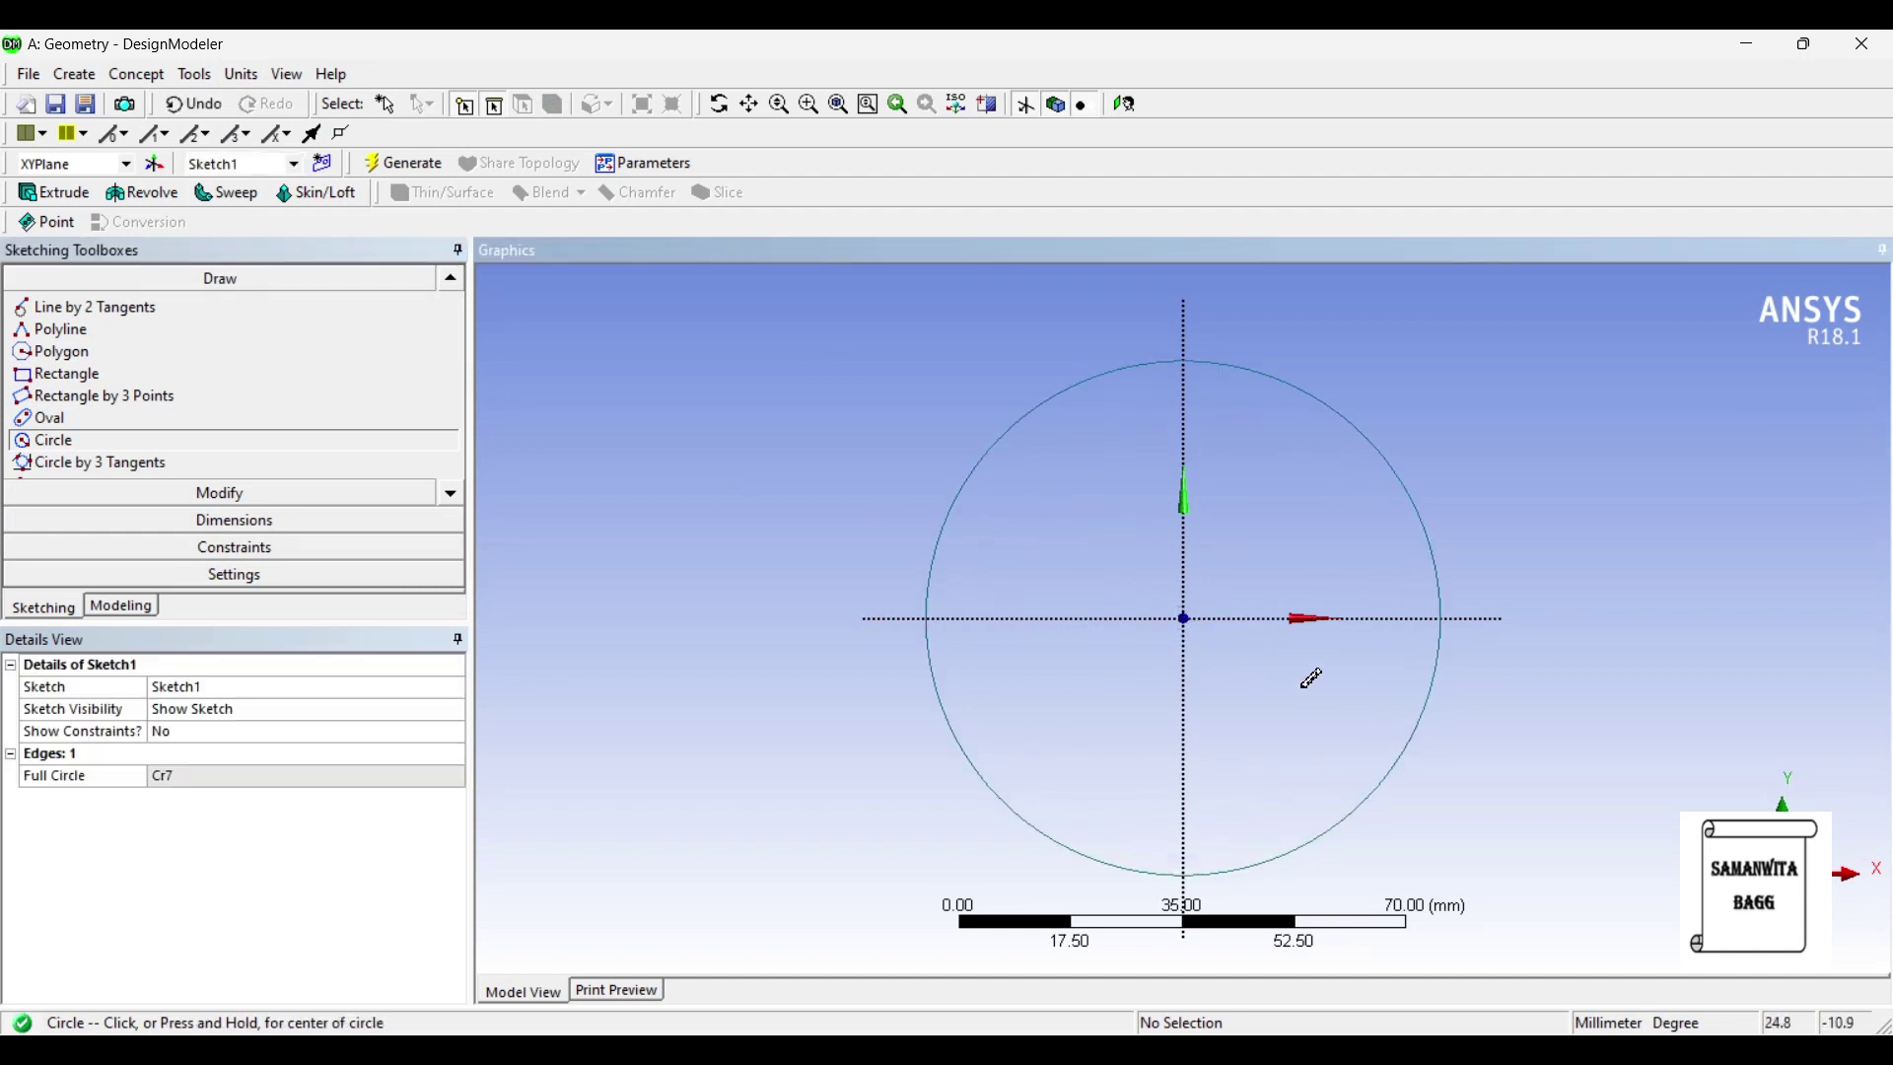
click(1186, 652)
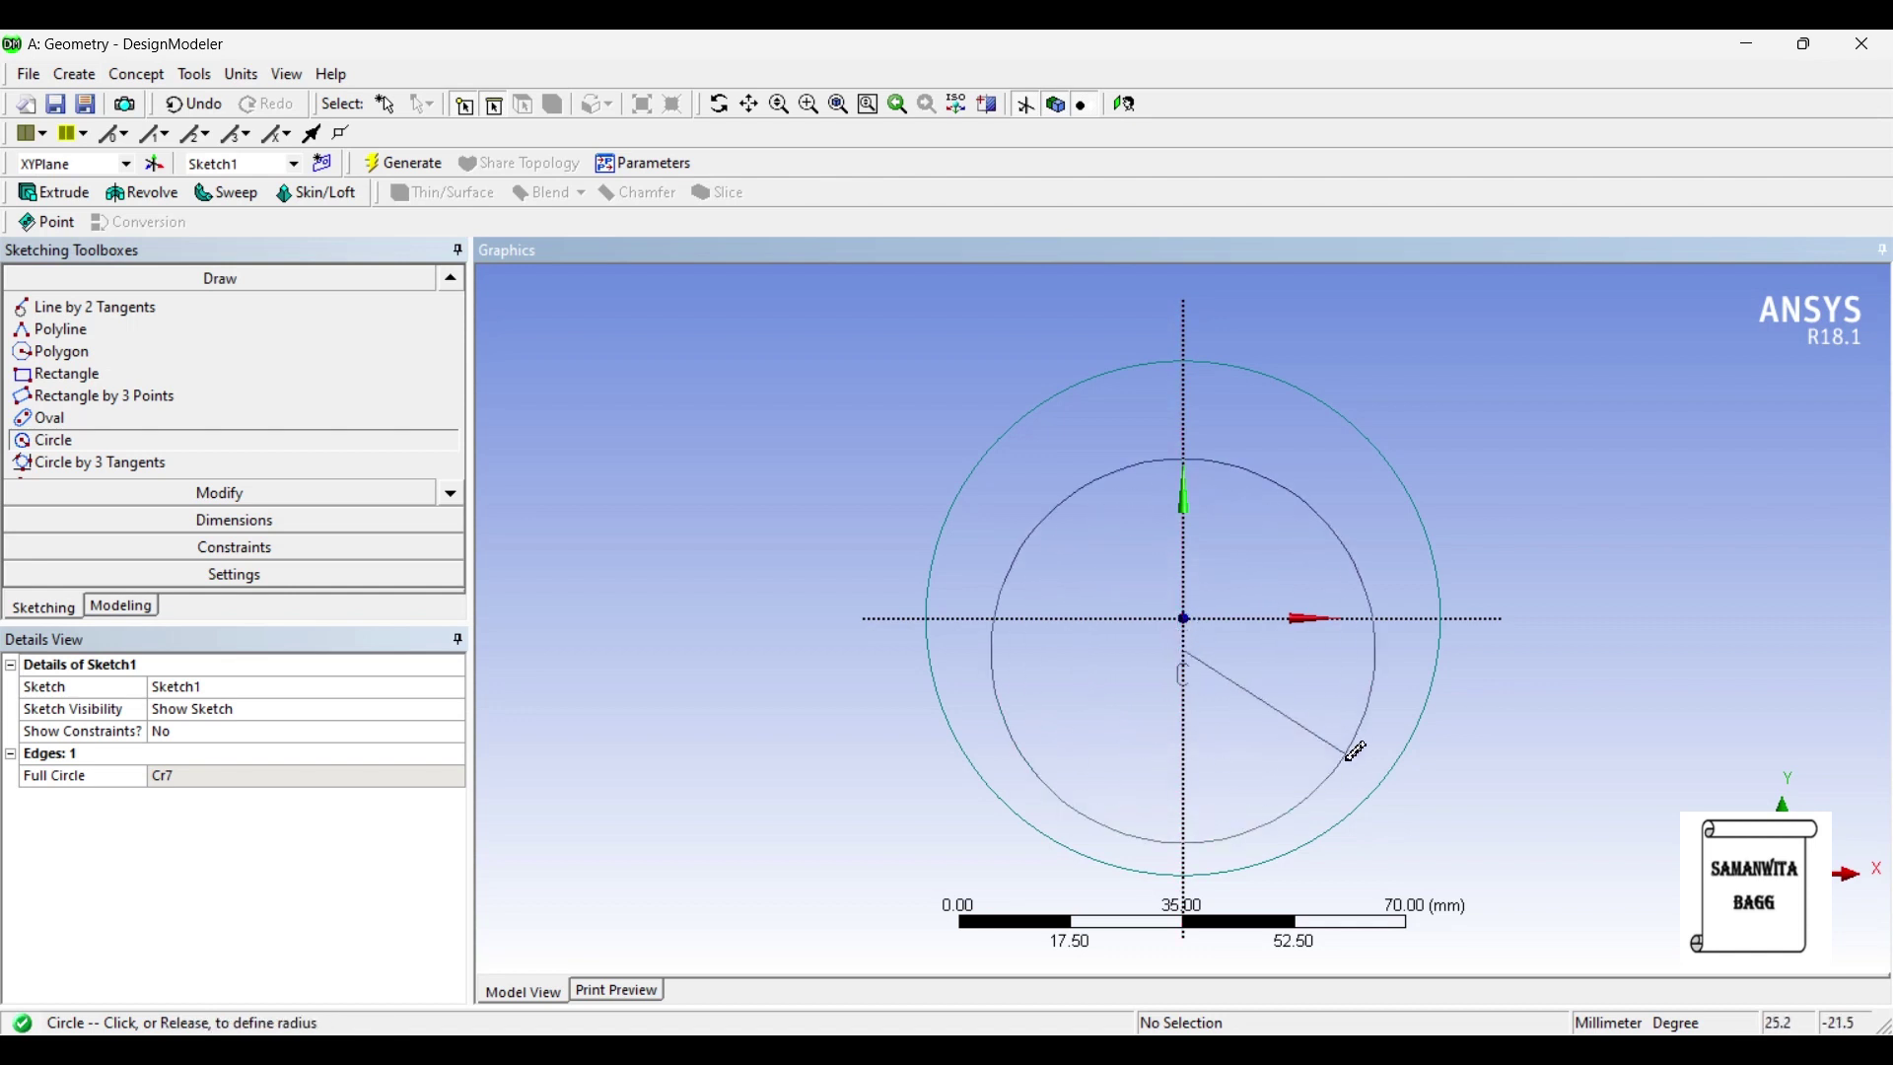
click(1360, 754)
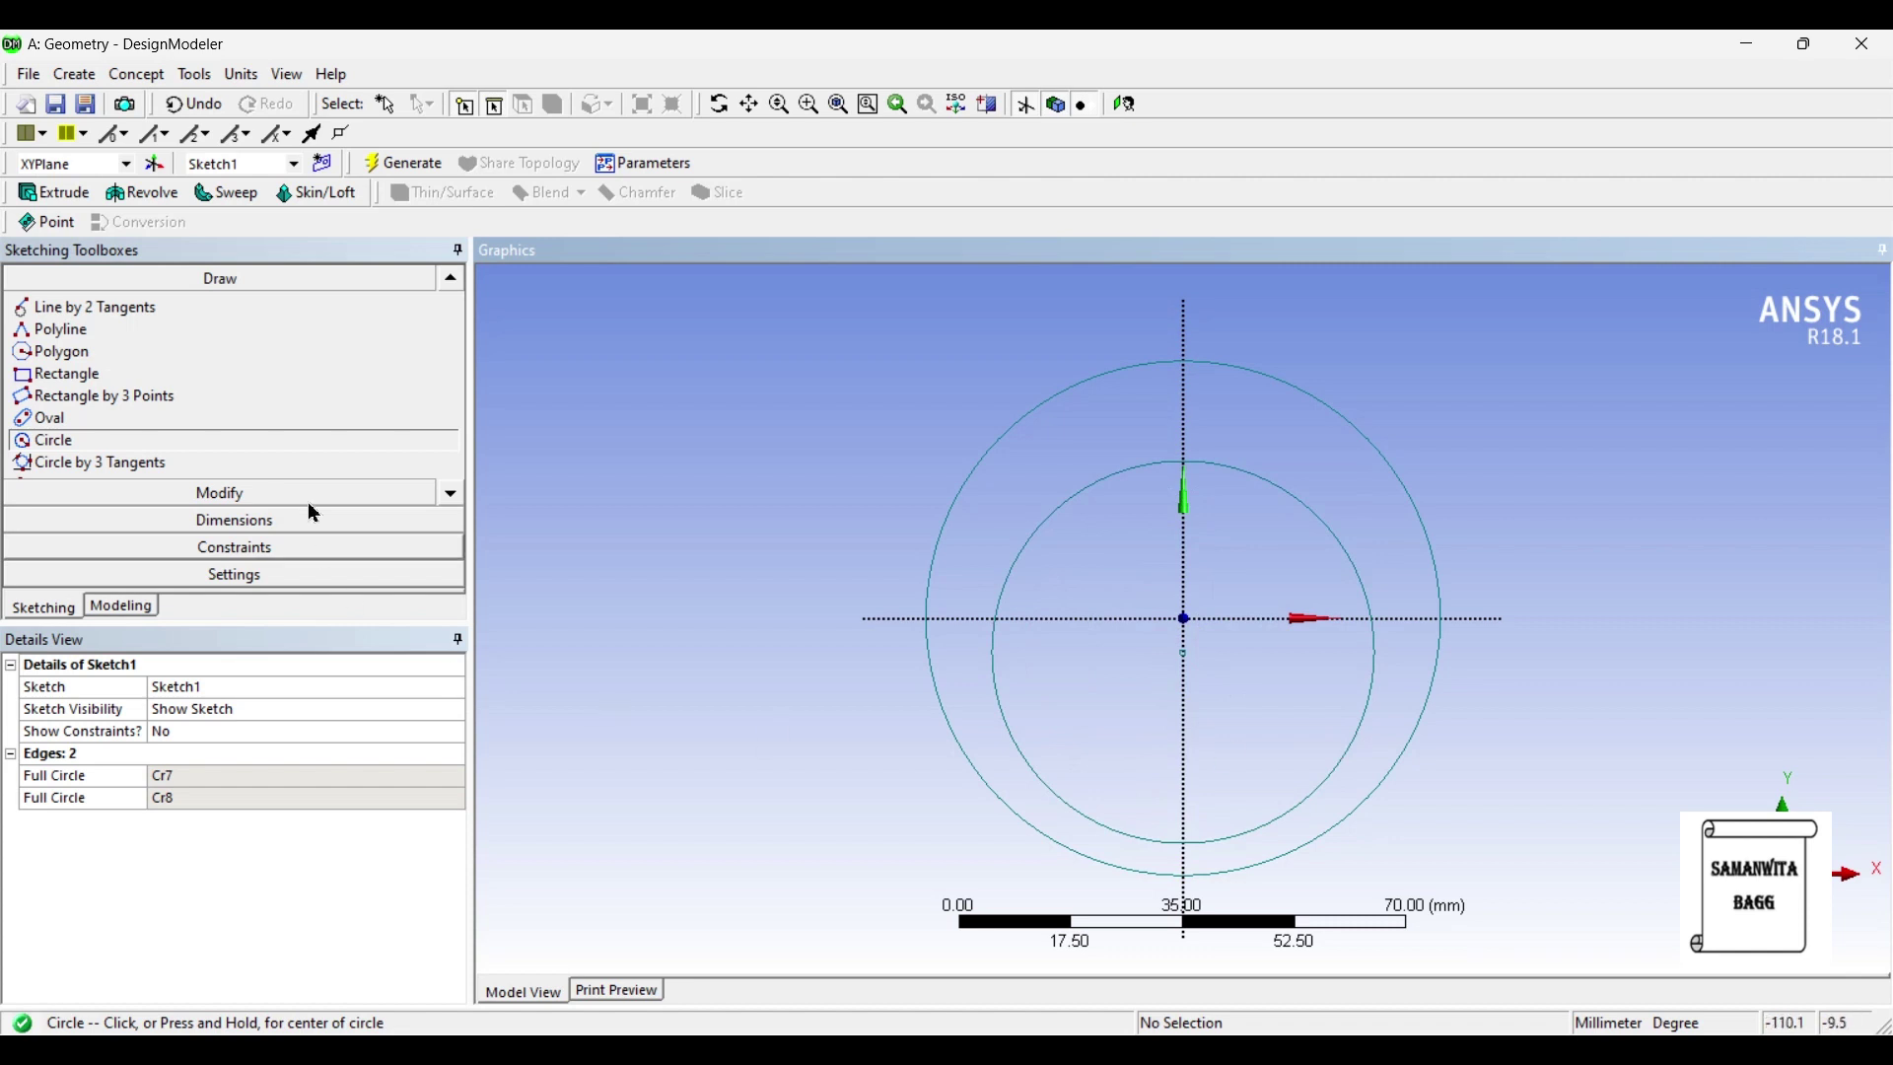
Step: Add diameter dimensions to the outer and inner circles
click(257, 520)
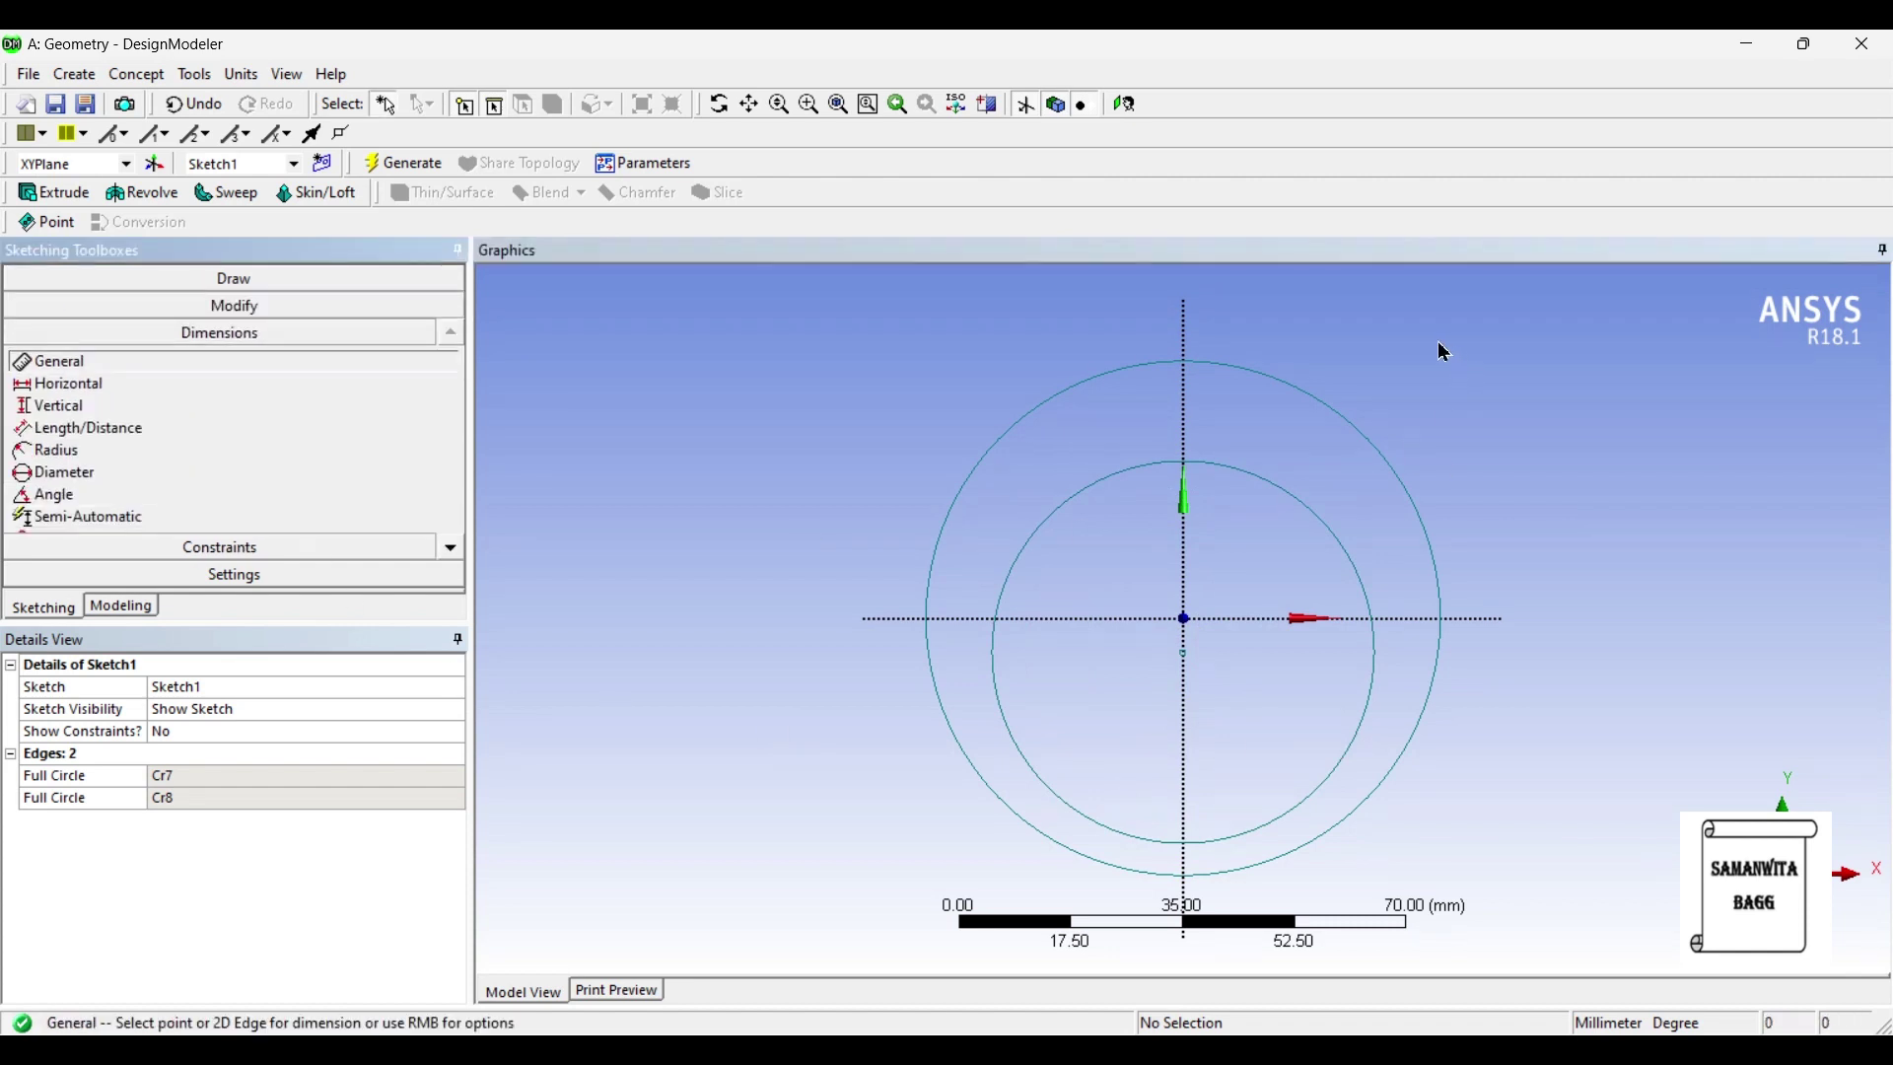
click(1357, 427)
click(1506, 391)
click(1344, 553)
click(1675, 480)
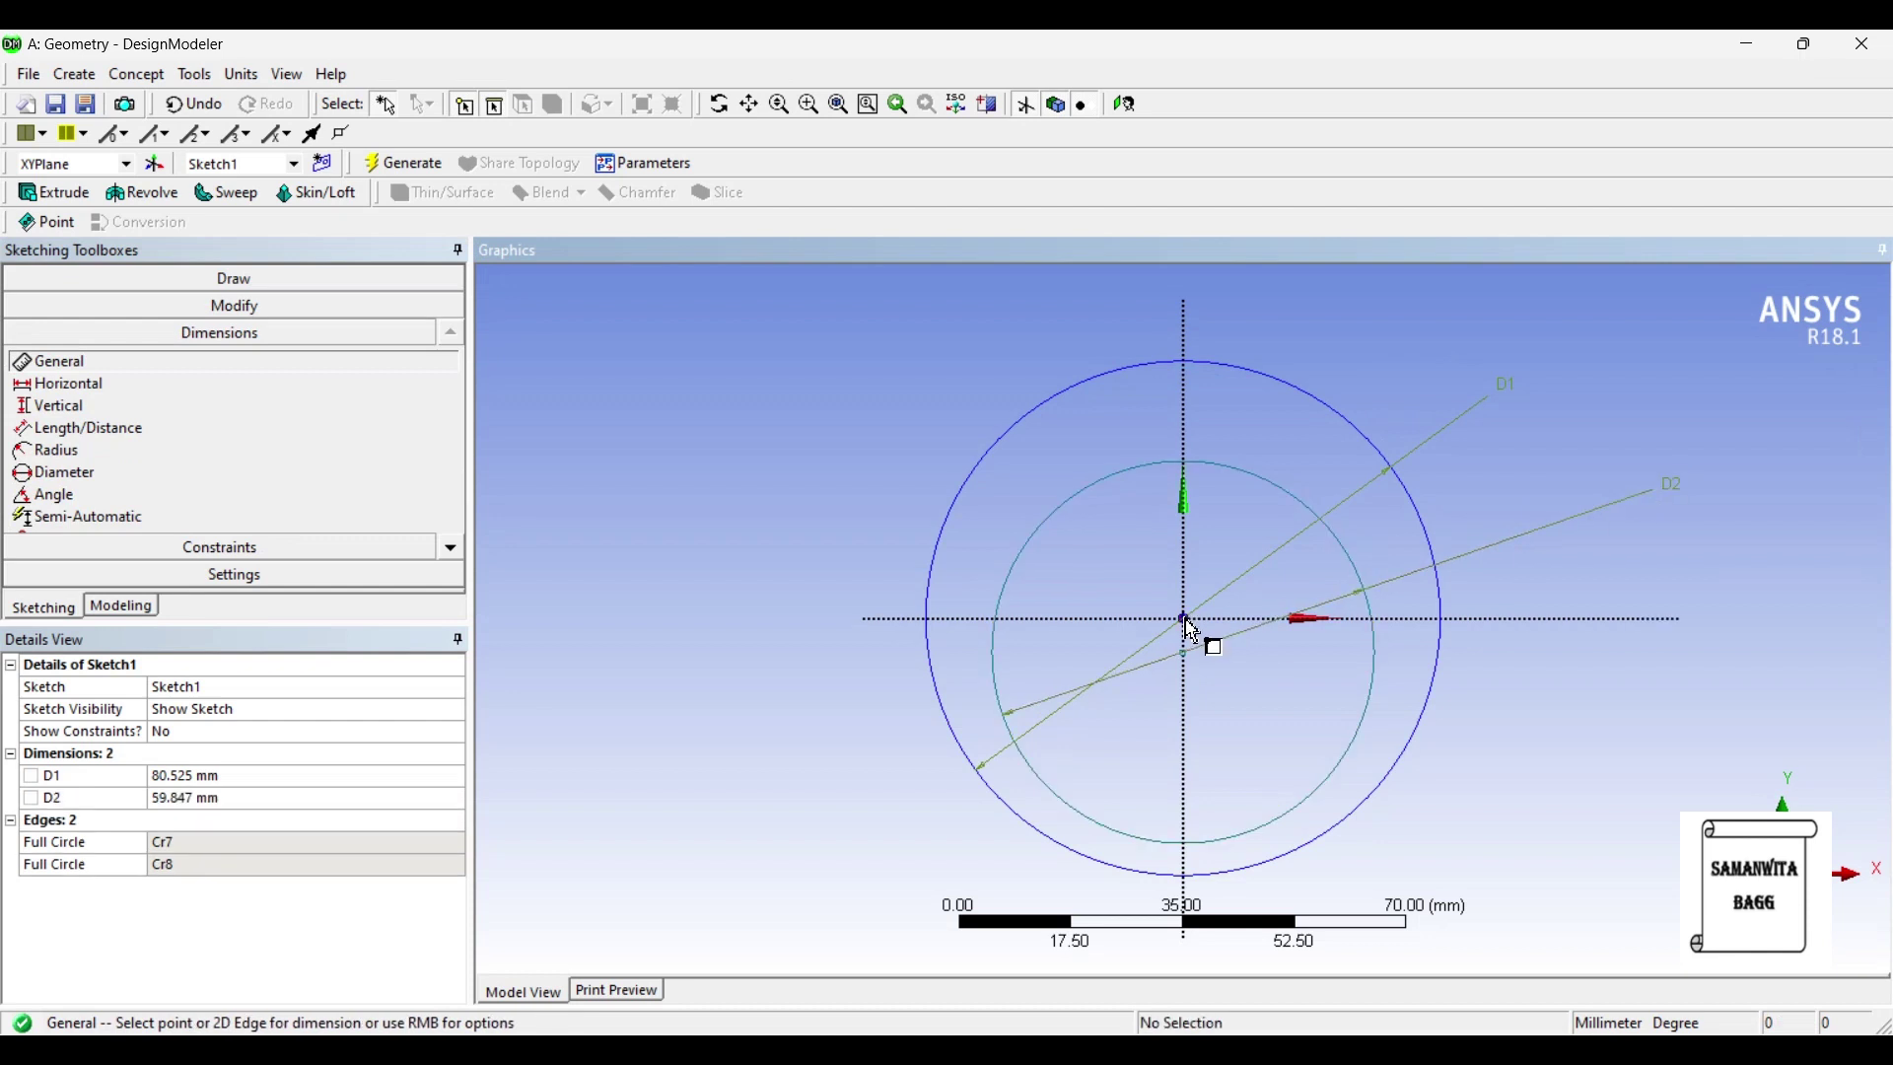
Step: Dimension the vertical offset between the inner circle's centre and the X axis, and set it to 0.5 mm
click(1186, 622)
click(1187, 655)
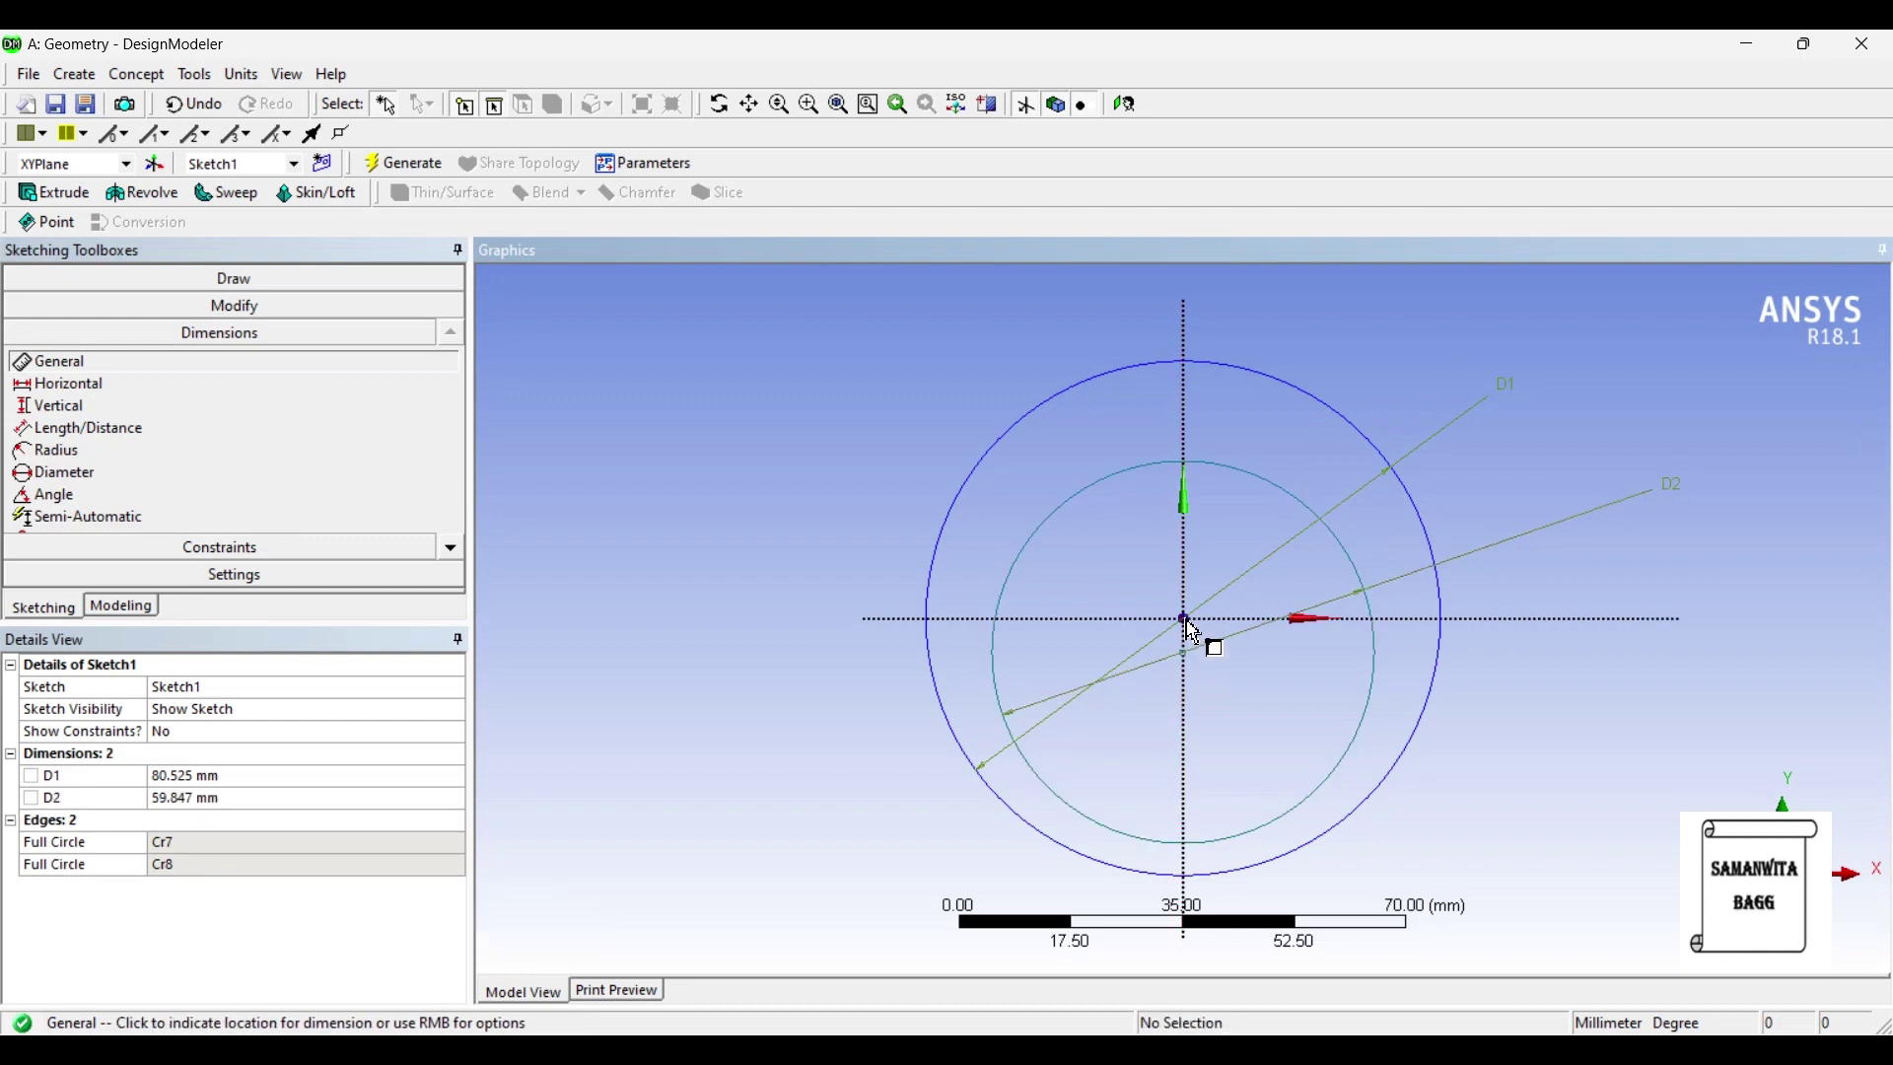
click(1188, 623)
click(1187, 655)
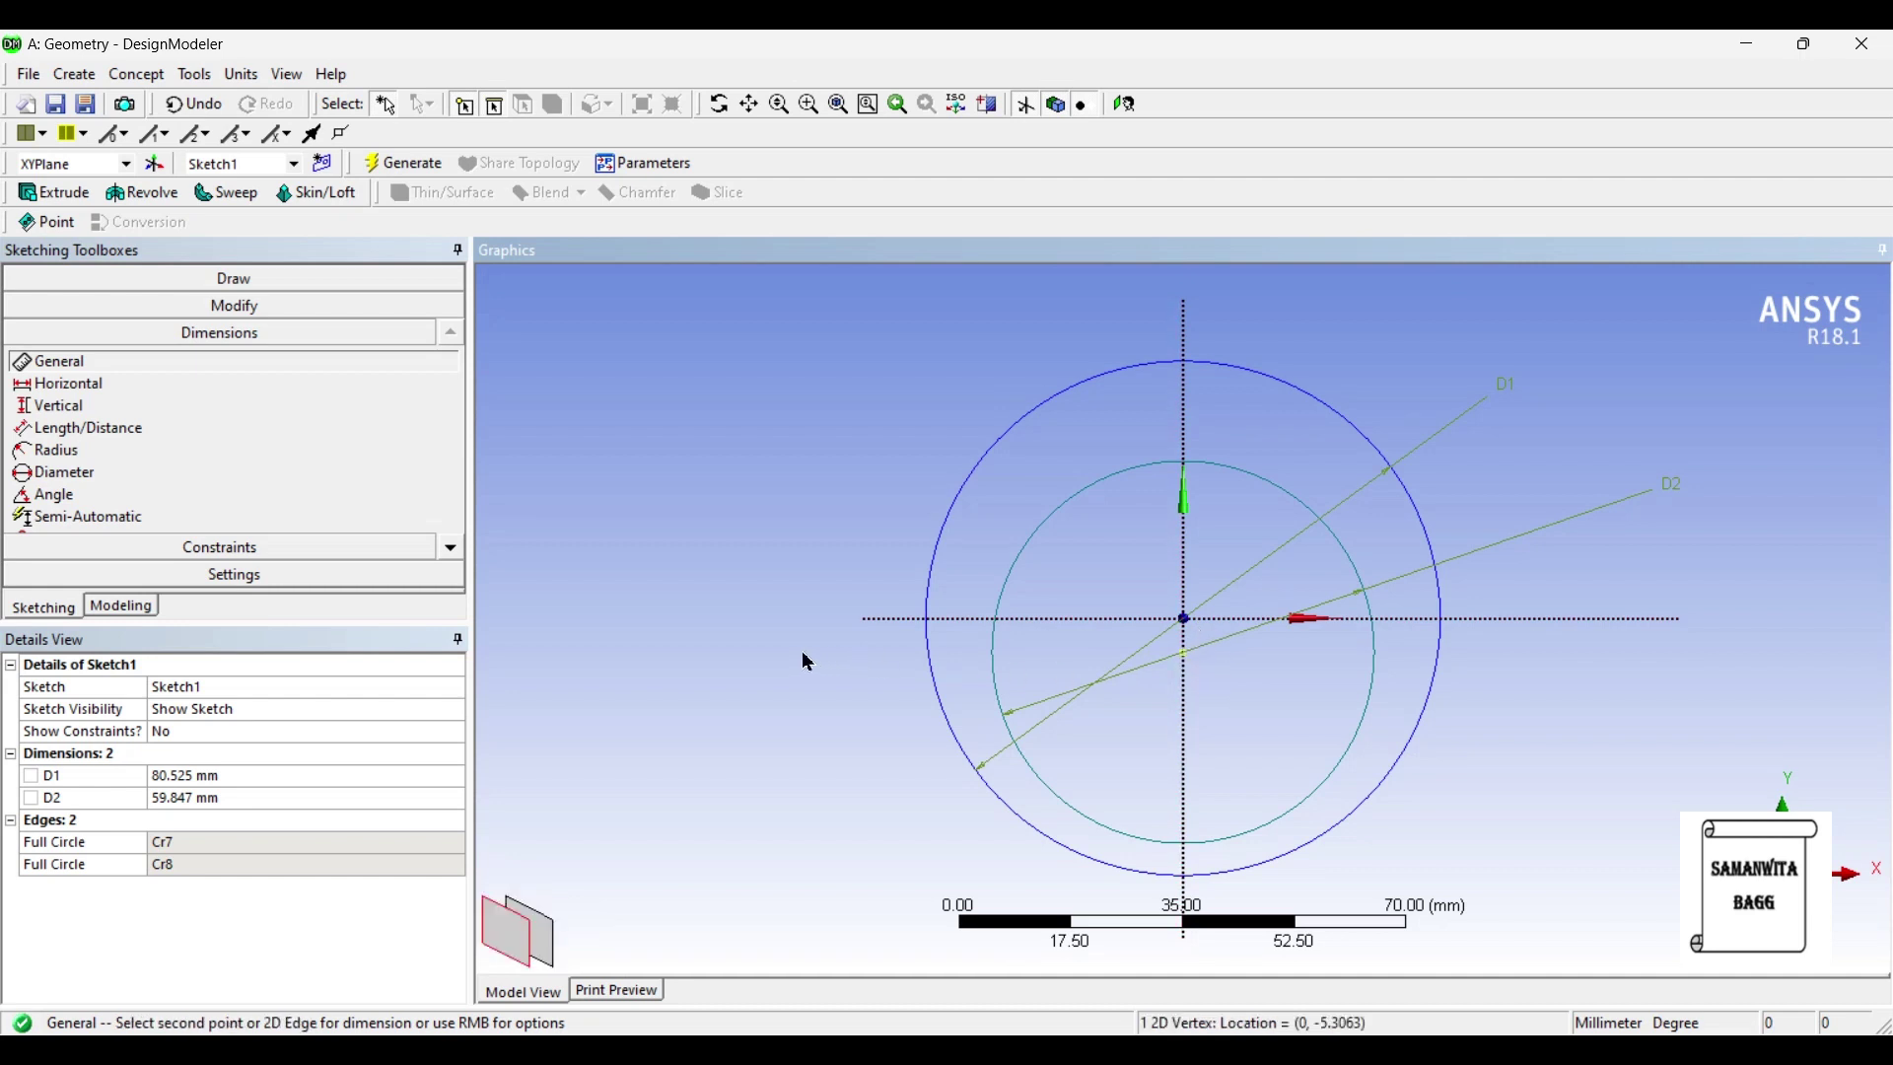
click(1203, 620)
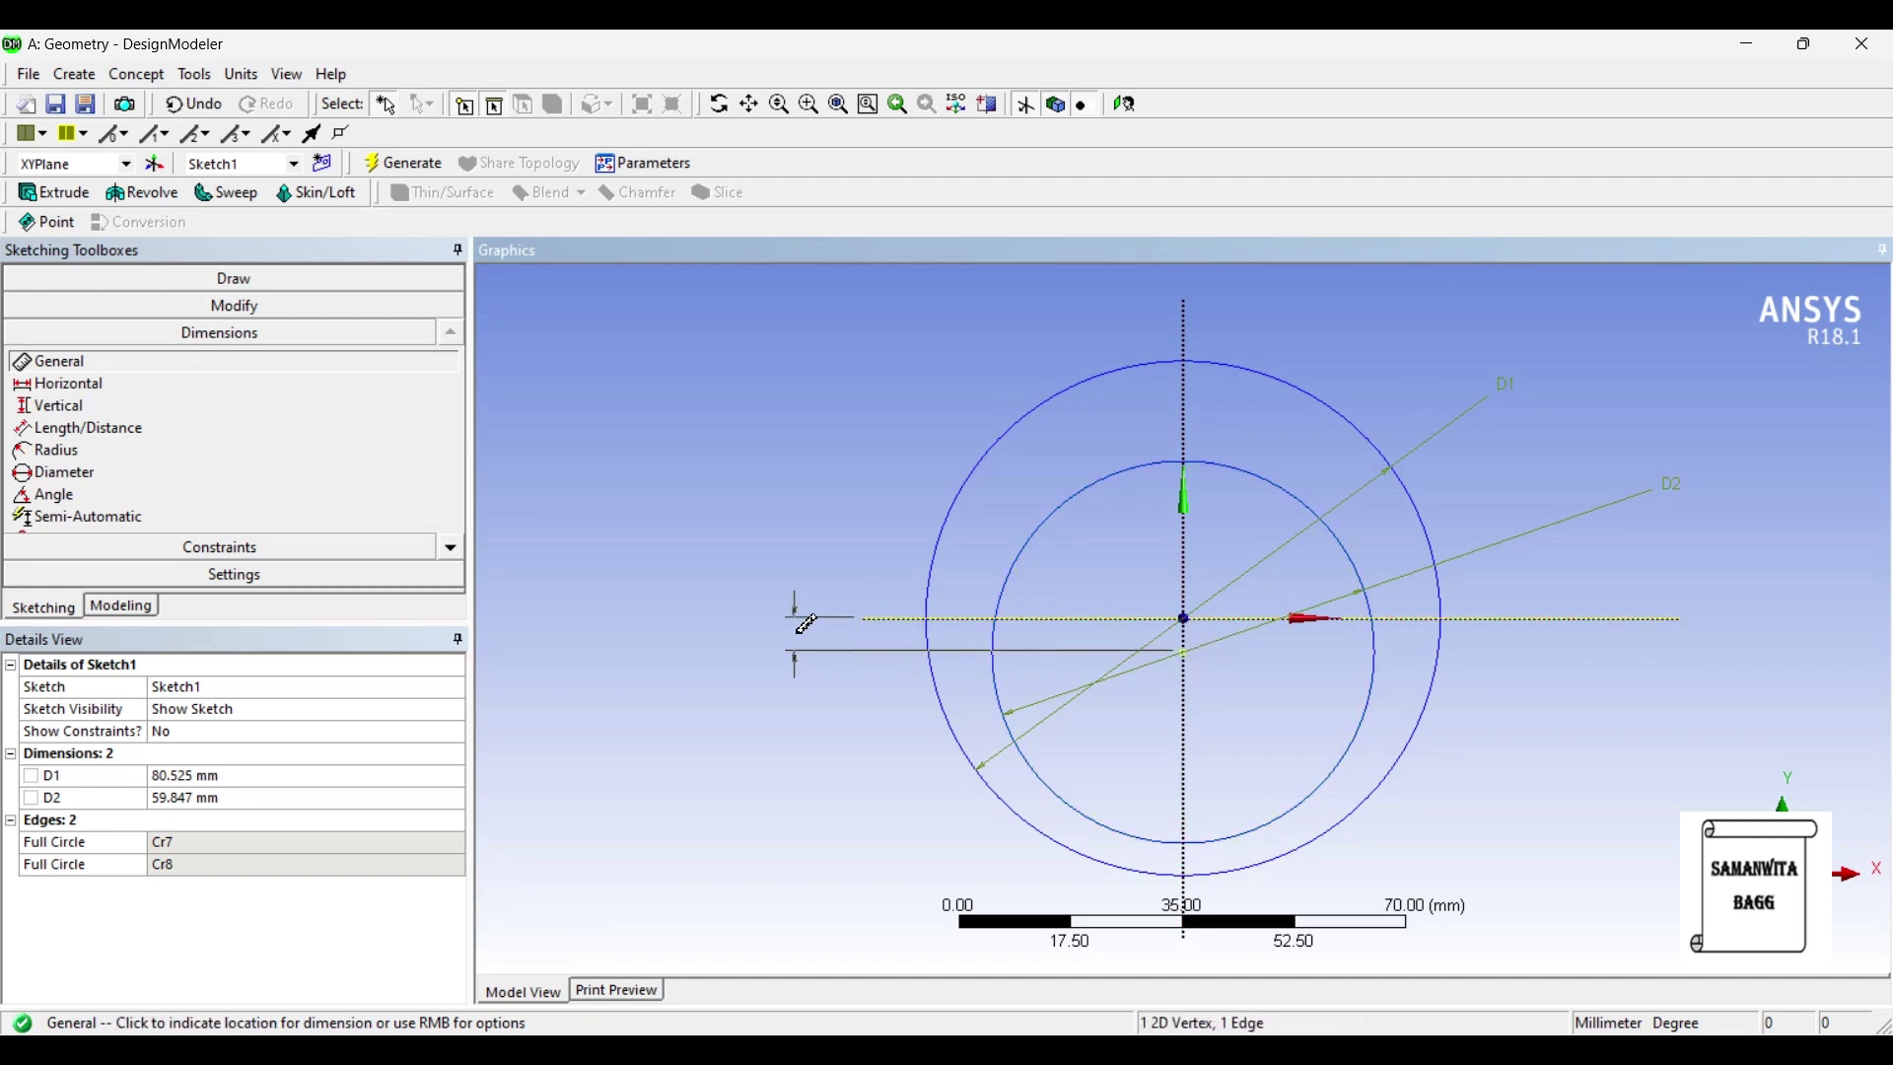
click(807, 624)
click(204, 822)
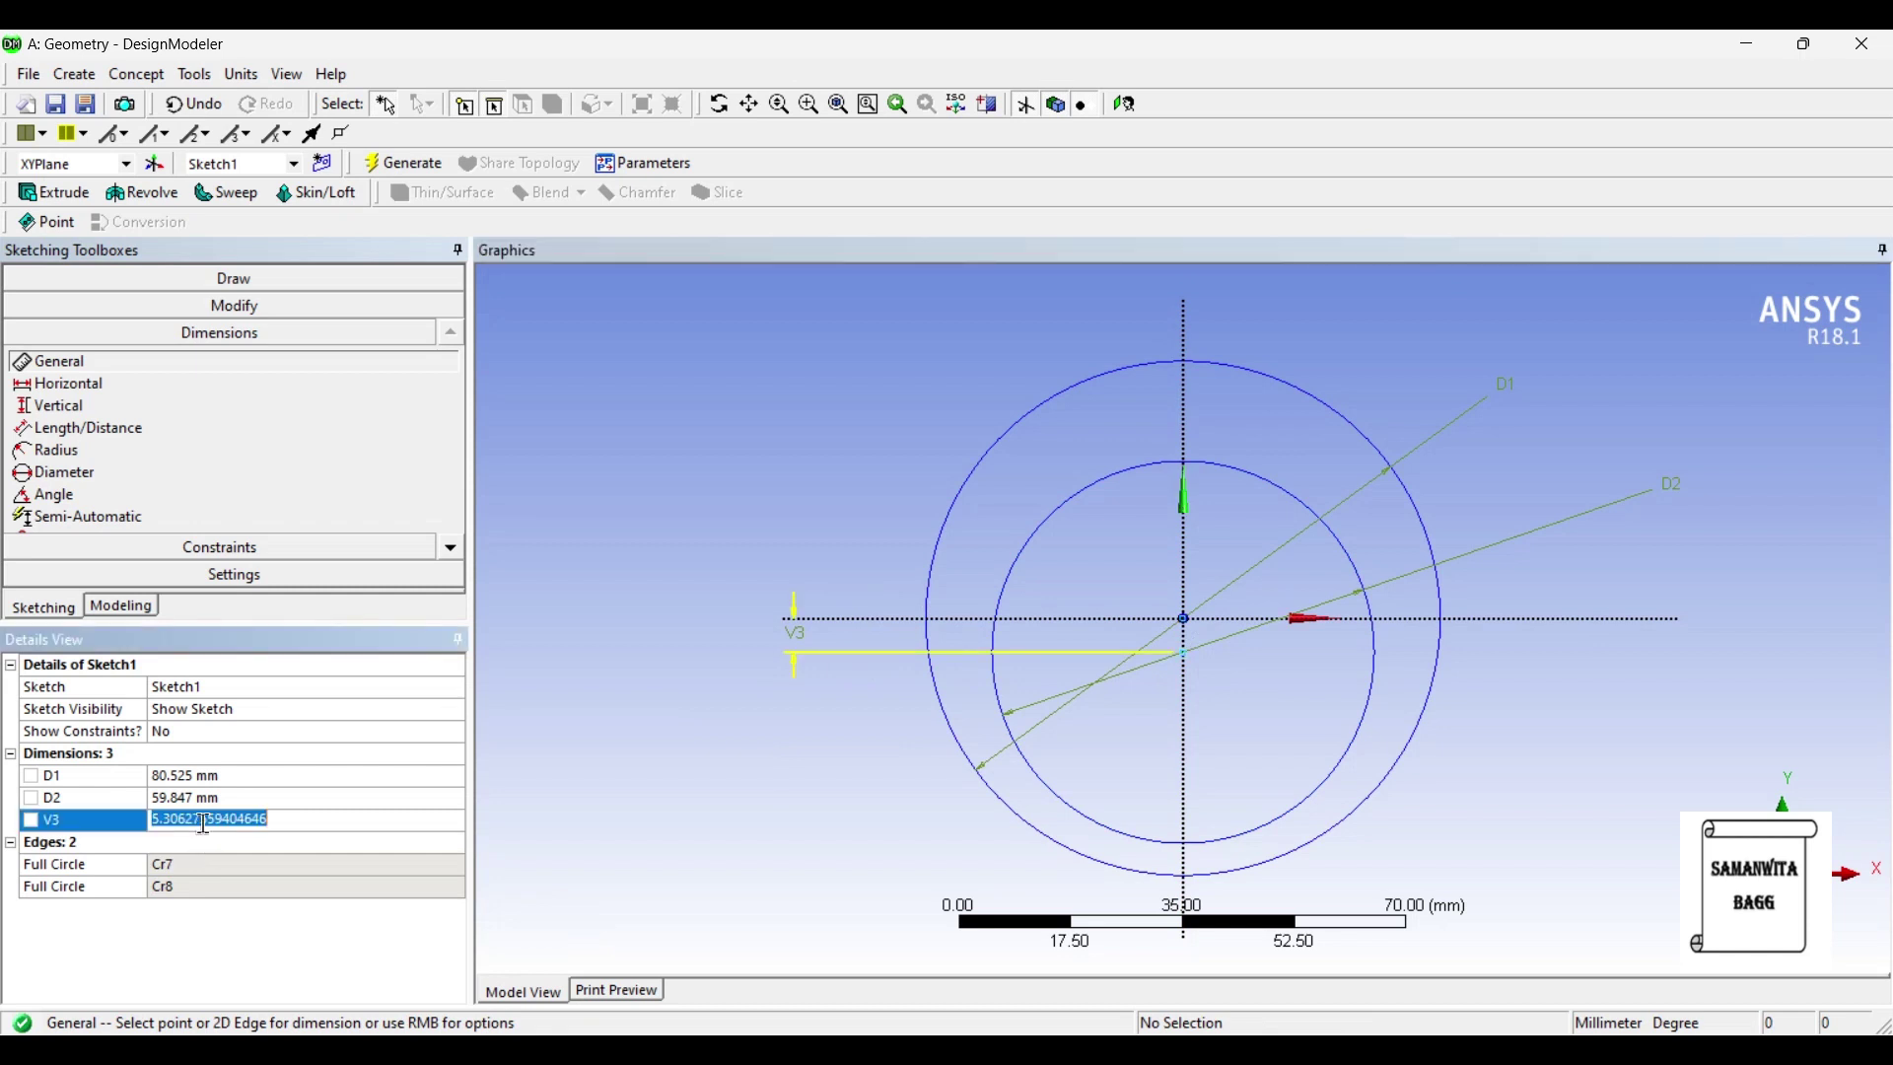
text(0.5)
key(Return)
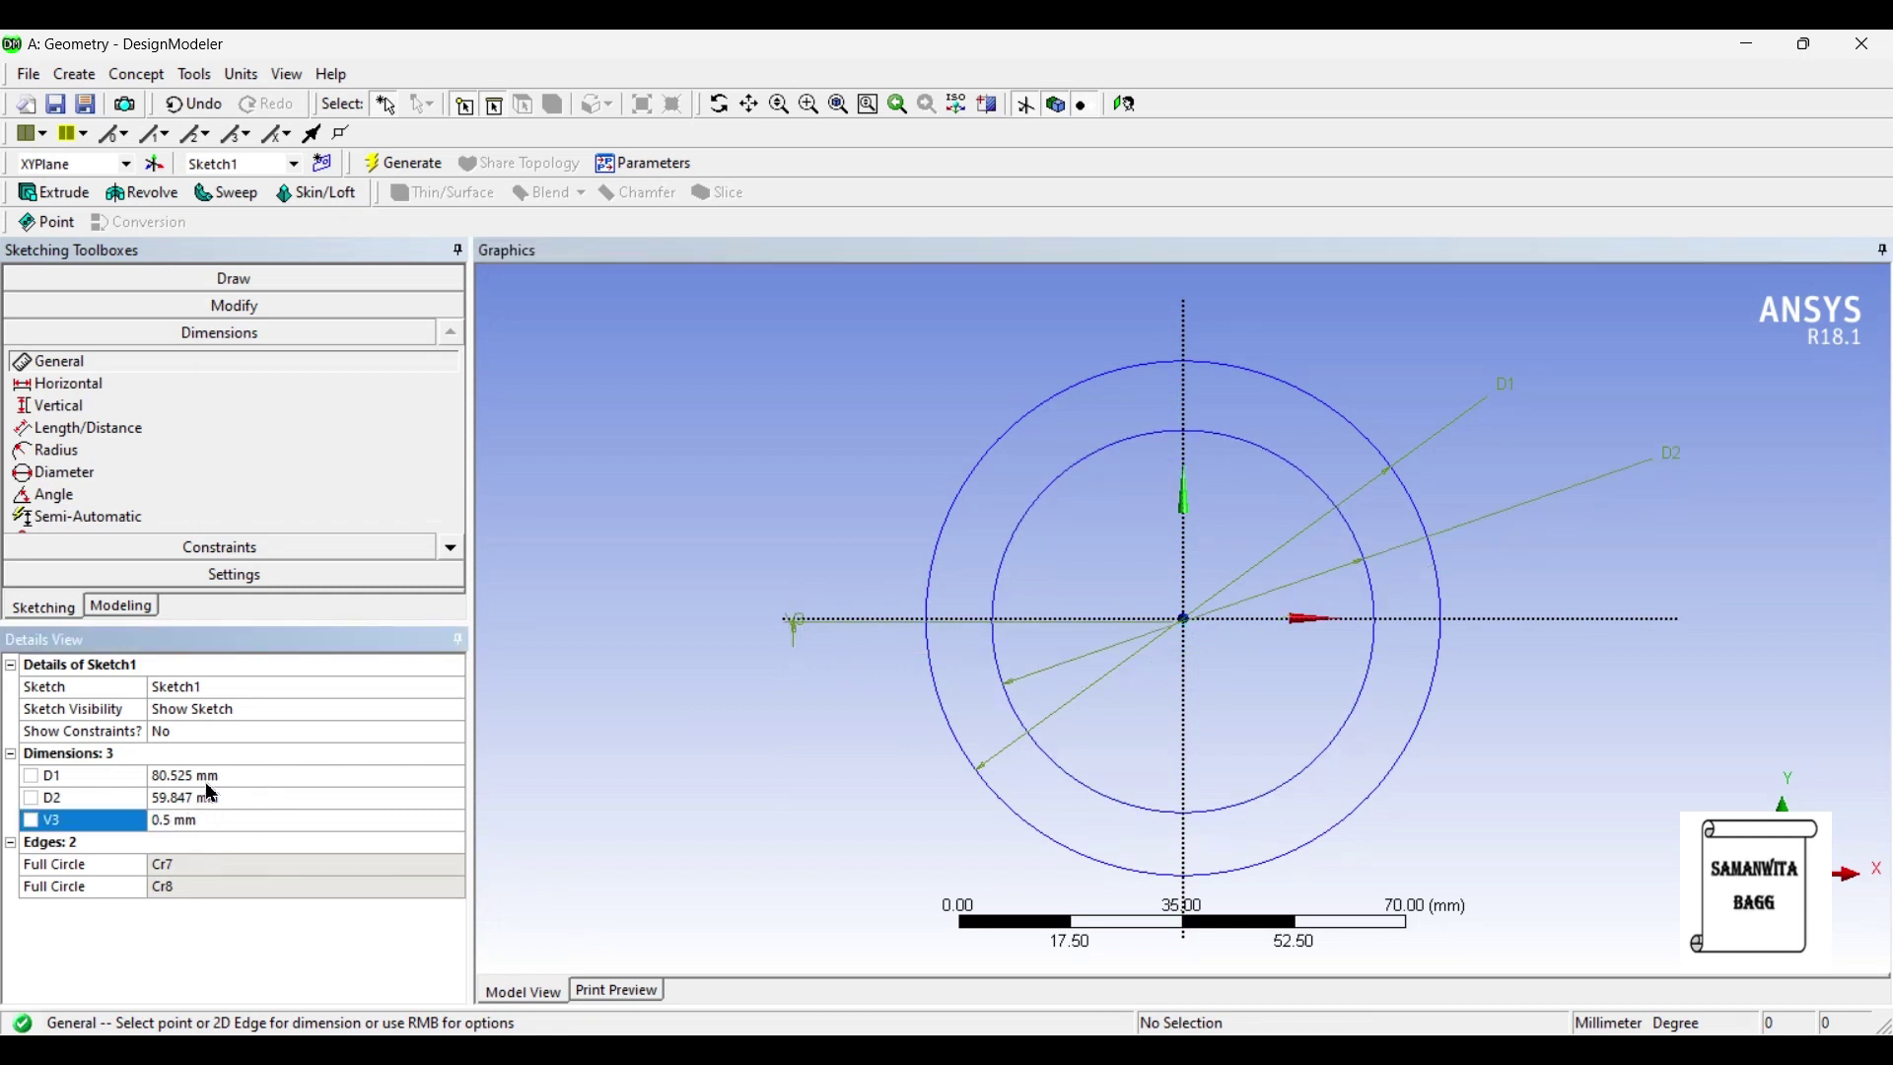
Step: Set the inner circle's diameter to 16 mm and the outer circle's diameter to 20 mm
click(204, 799)
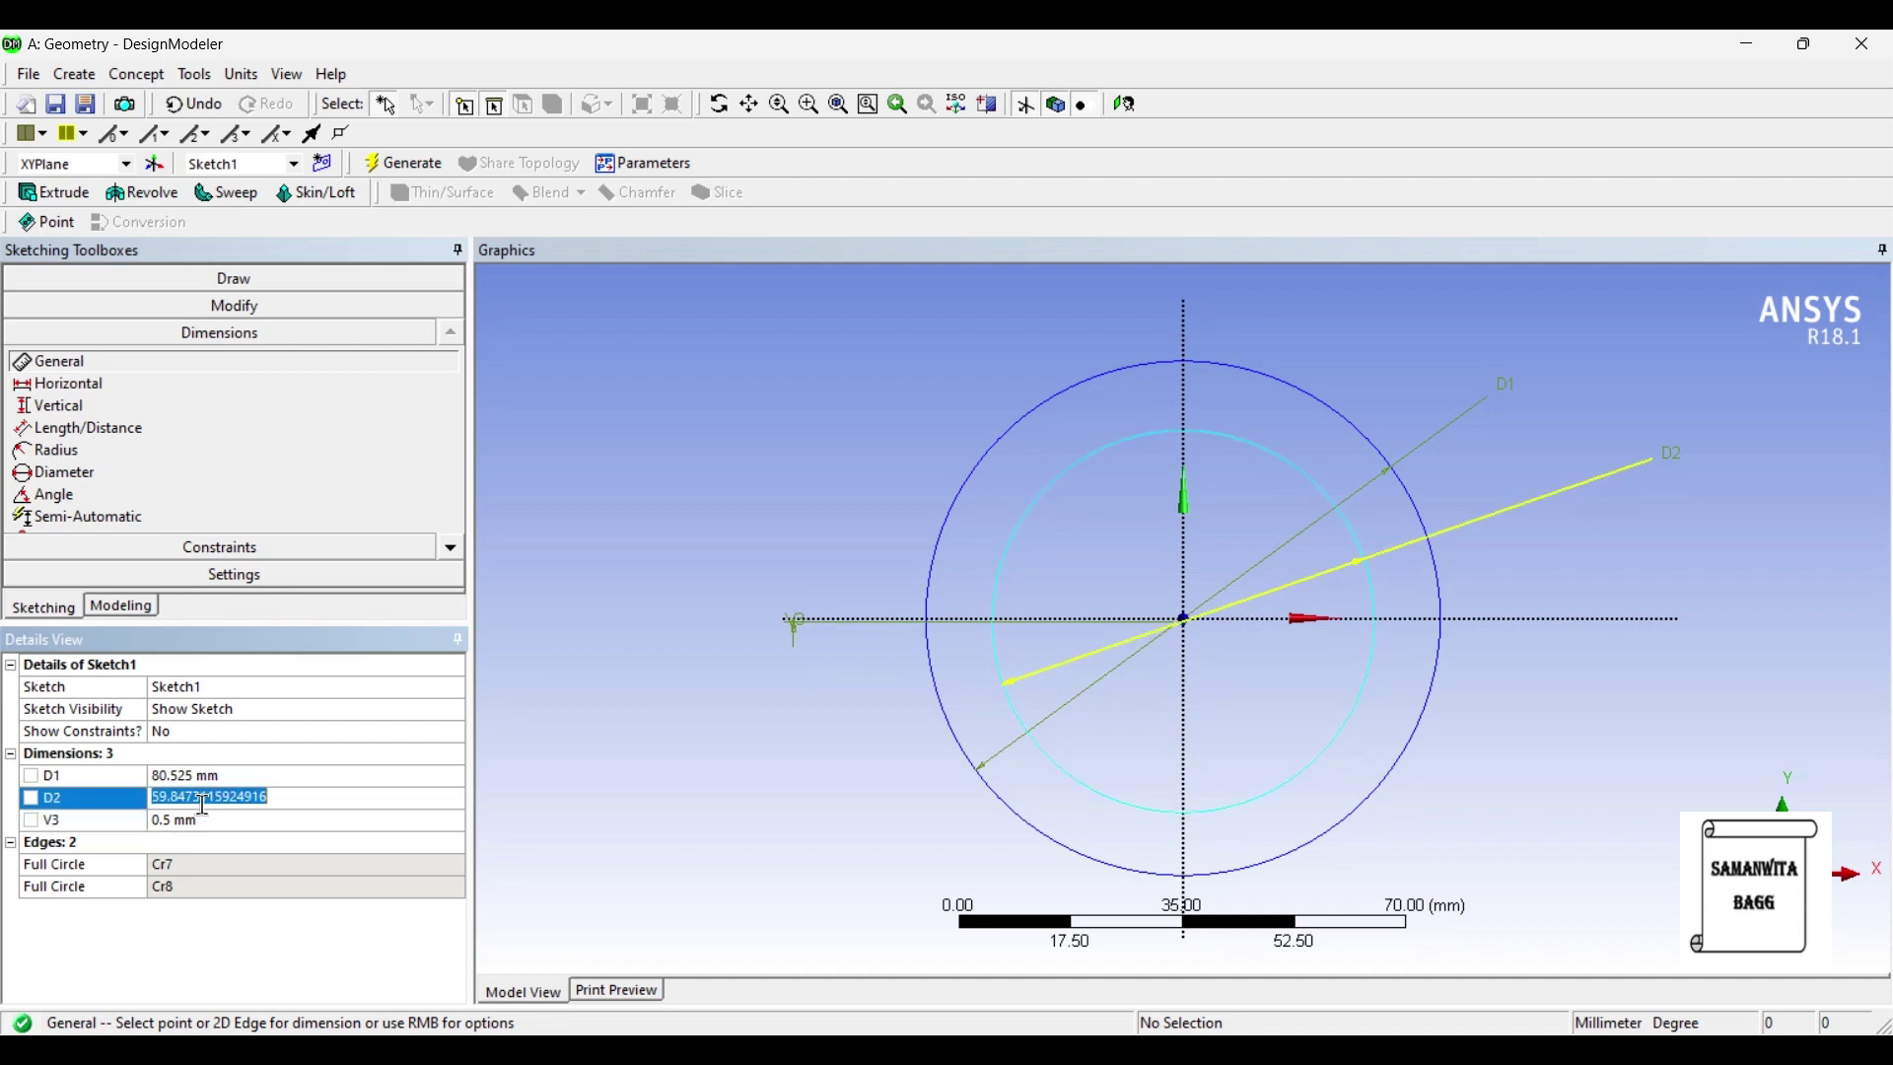
text(16)
key(Return)
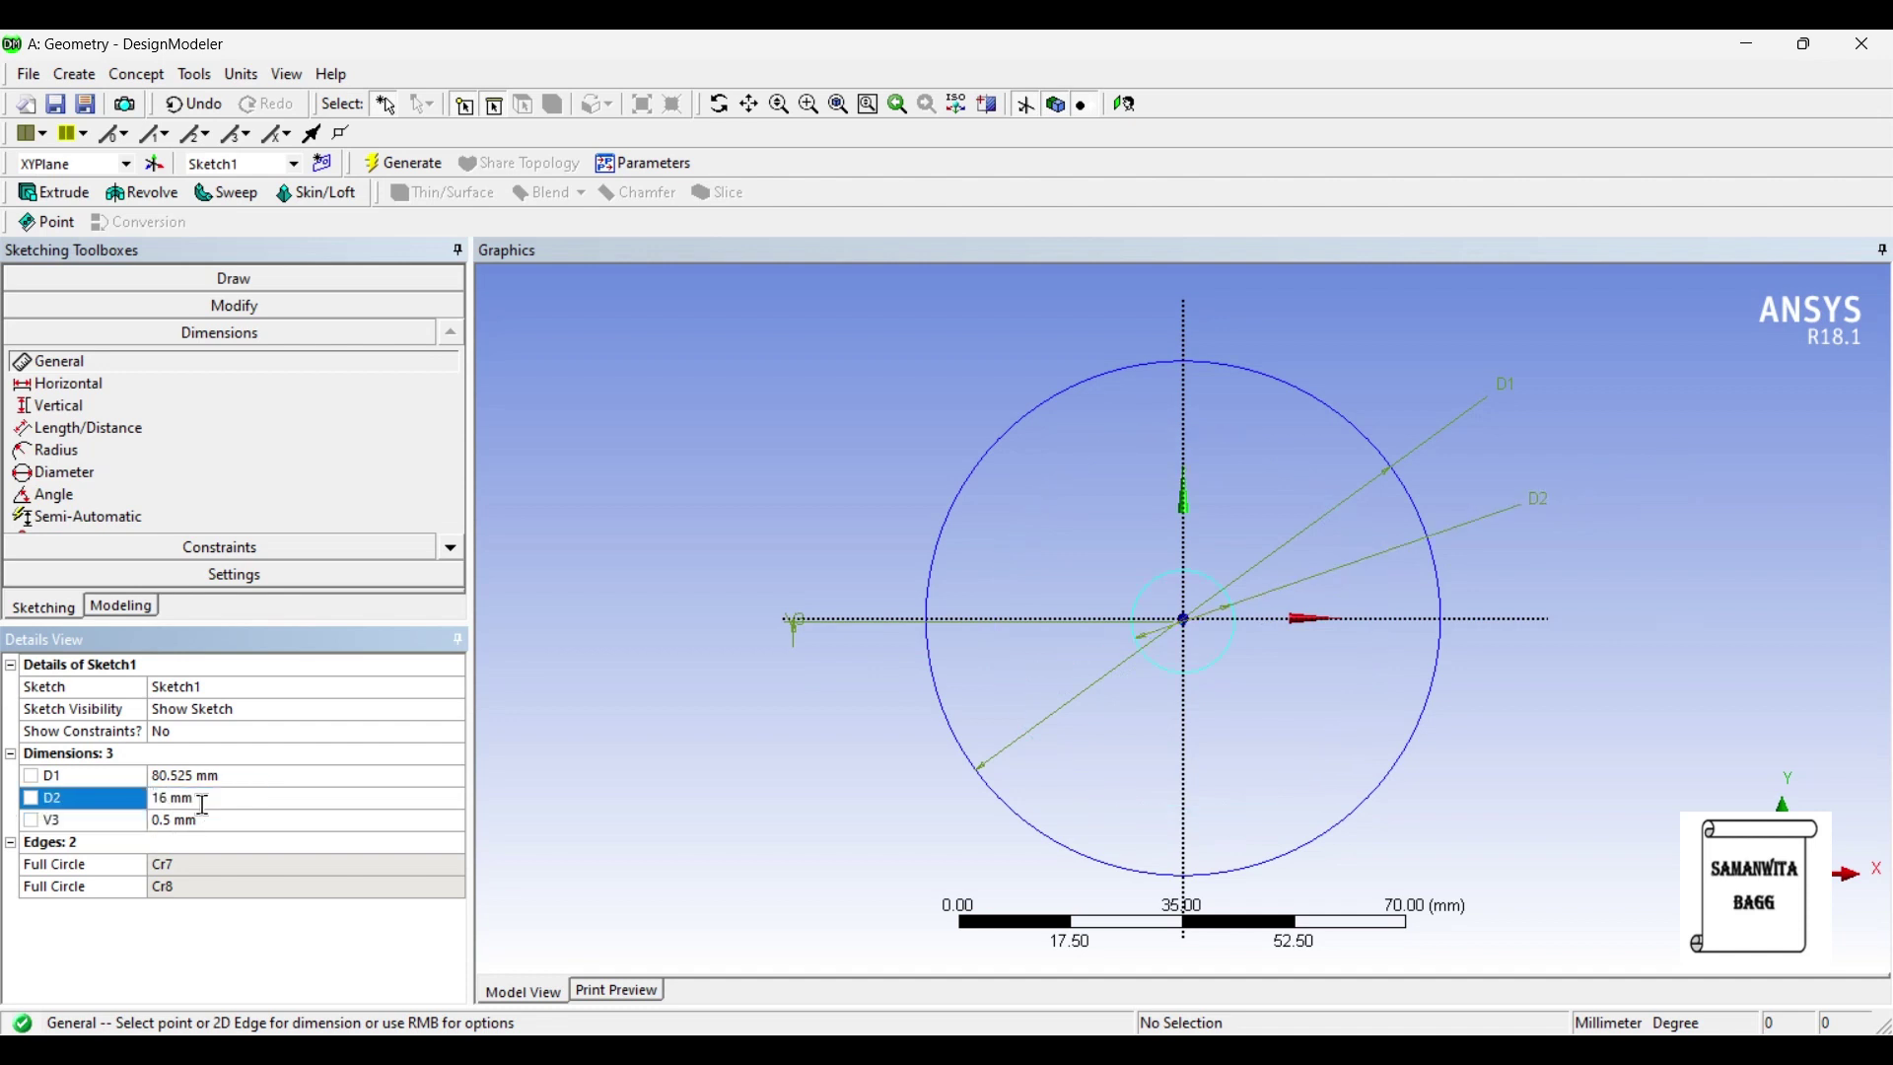
click(224, 774)
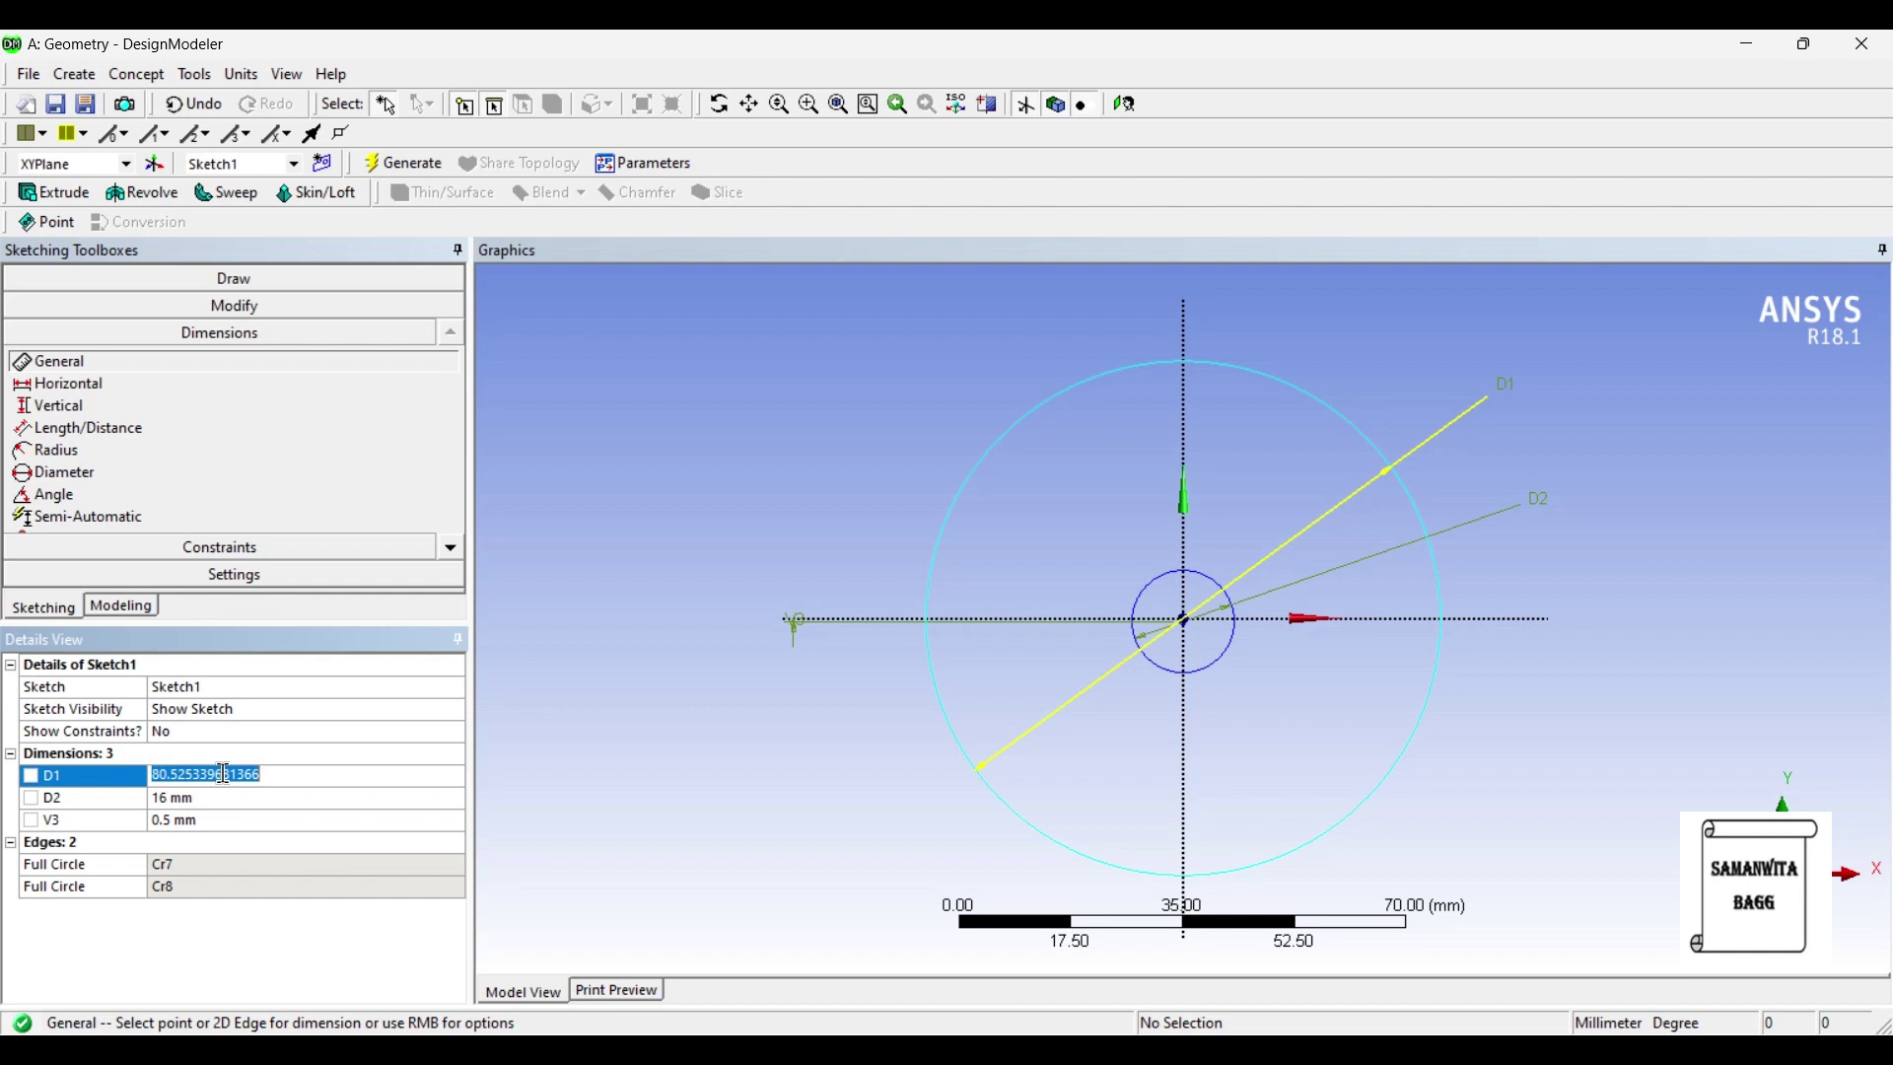
text(20)
key(Return)
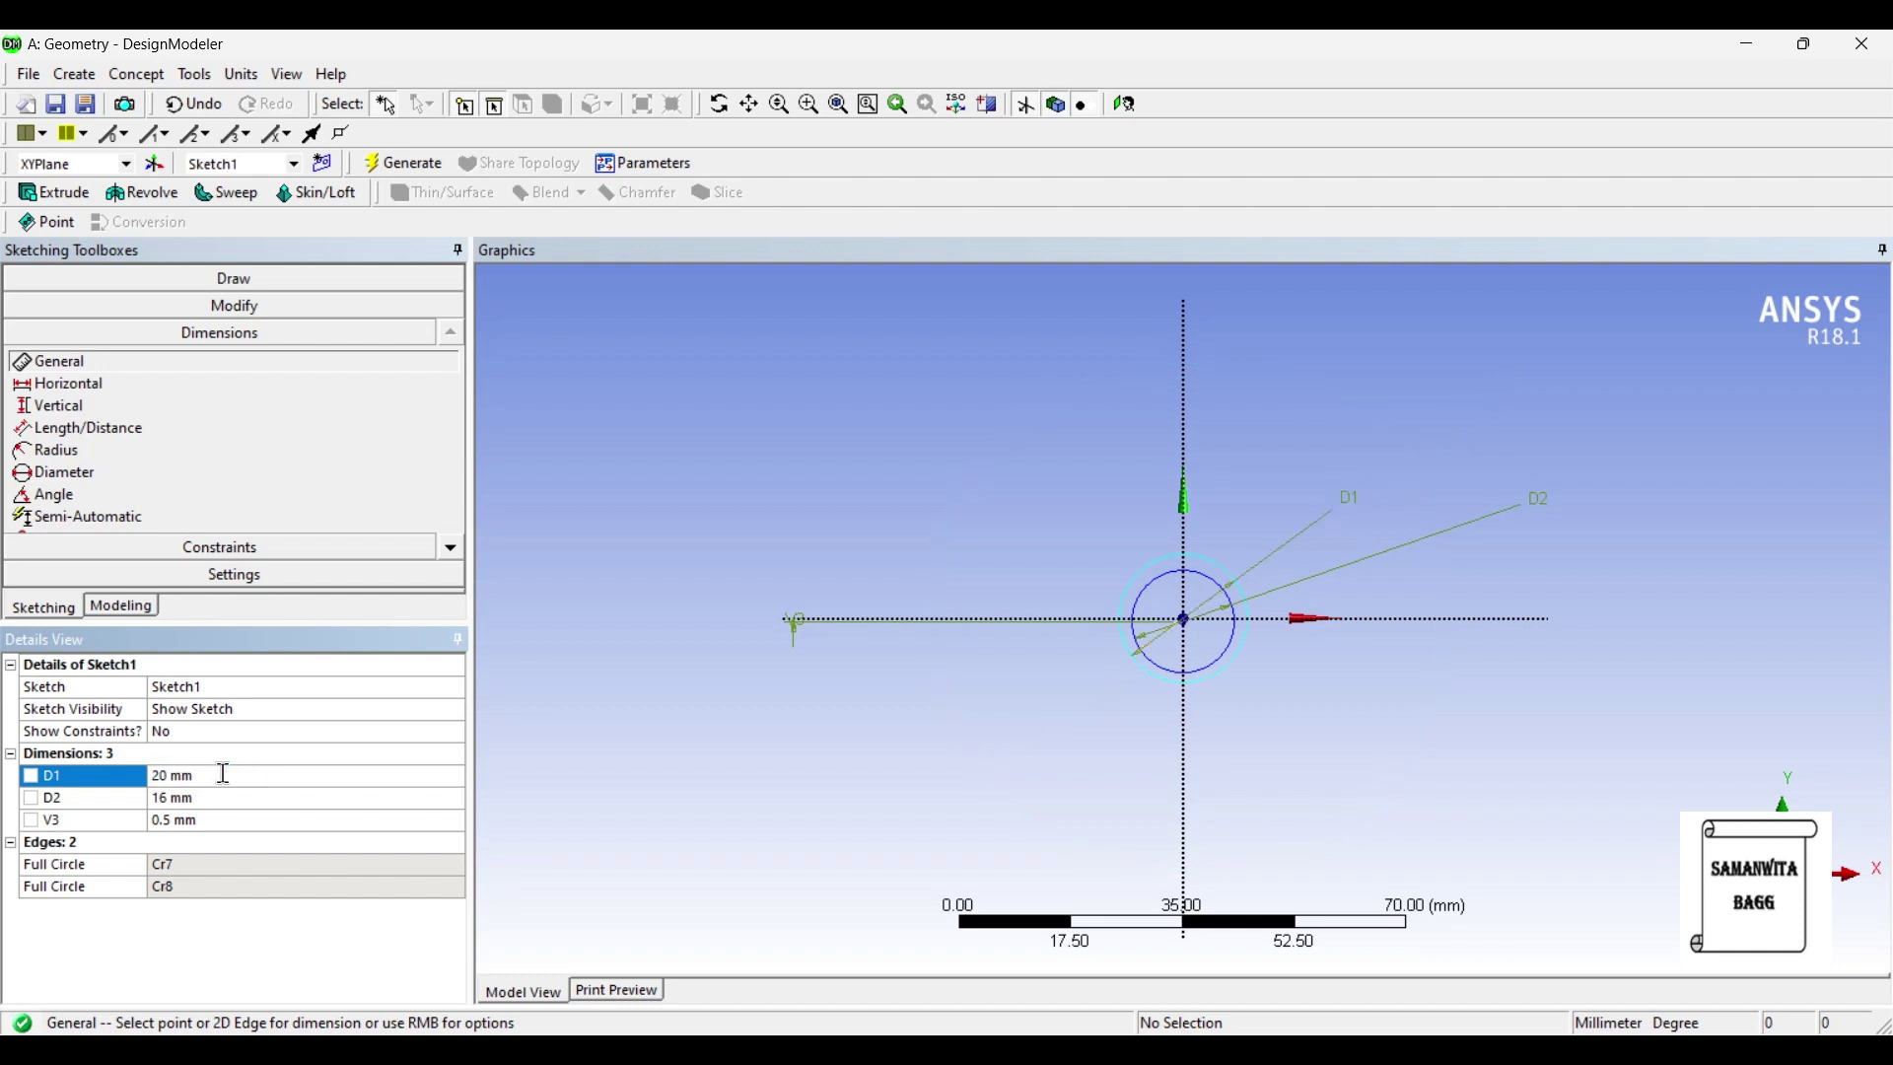
Step: Draw a horizontal line about 35 mm long below the X axis, crossing both circles and extending past them on each side
scroll(1214, 690, up, 5)
scroll(1212, 710, up, 1)
scroll(1213, 710, up, 1)
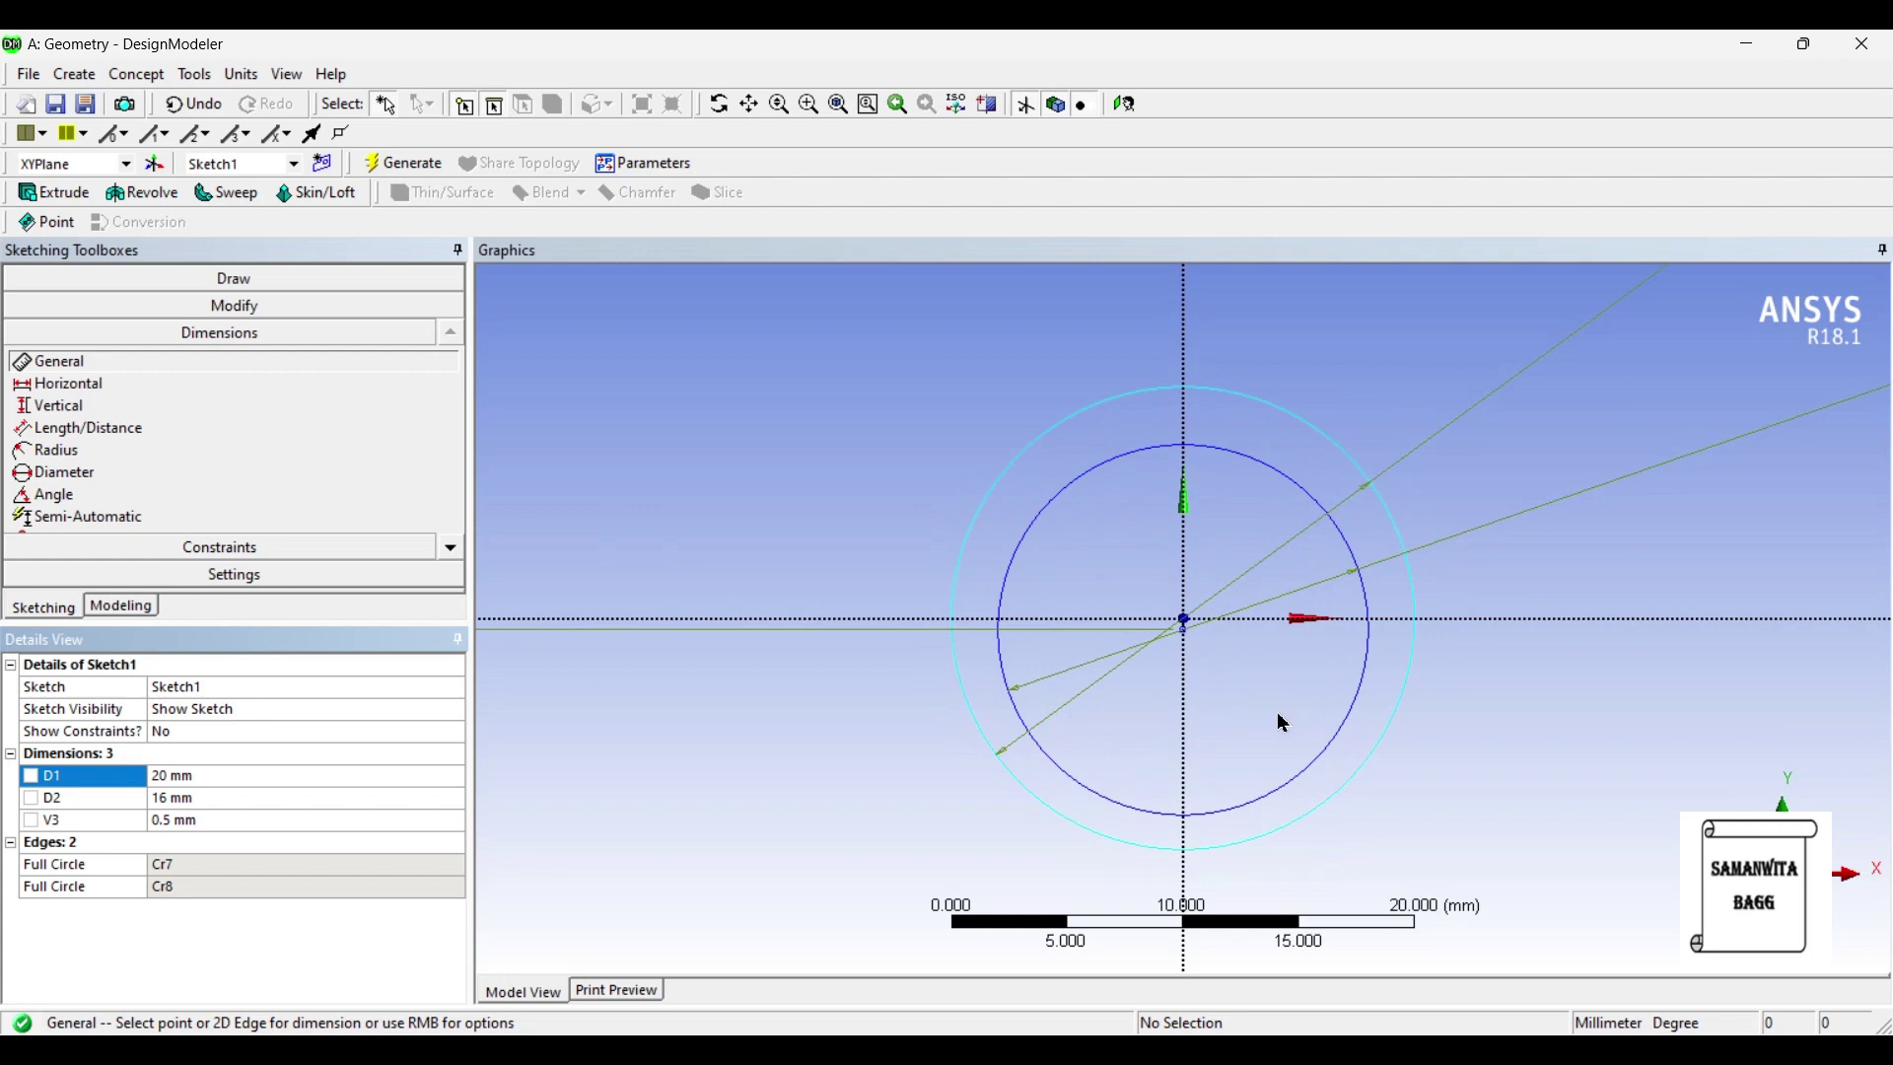
ctrl+middle_drag(1211, 721, 1213, 651)
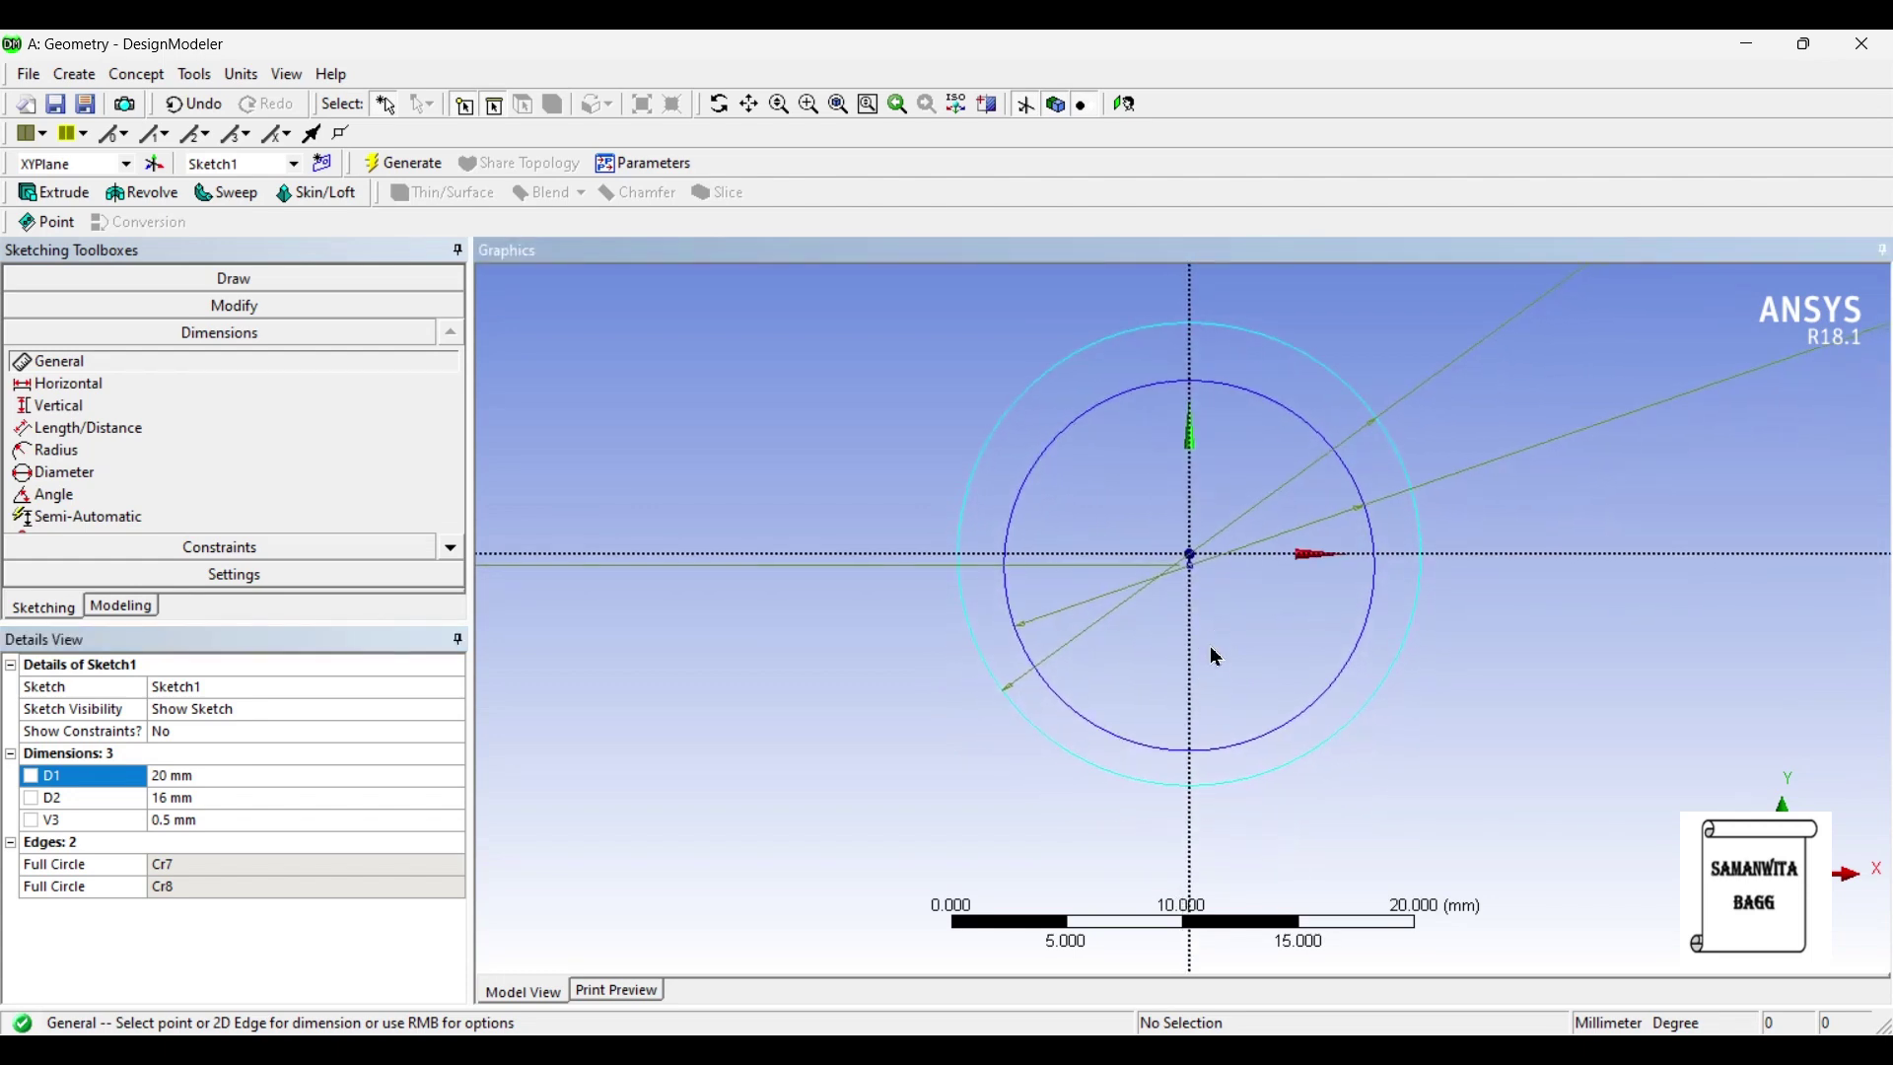
click(226, 280)
click(54, 307)
click(838, 620)
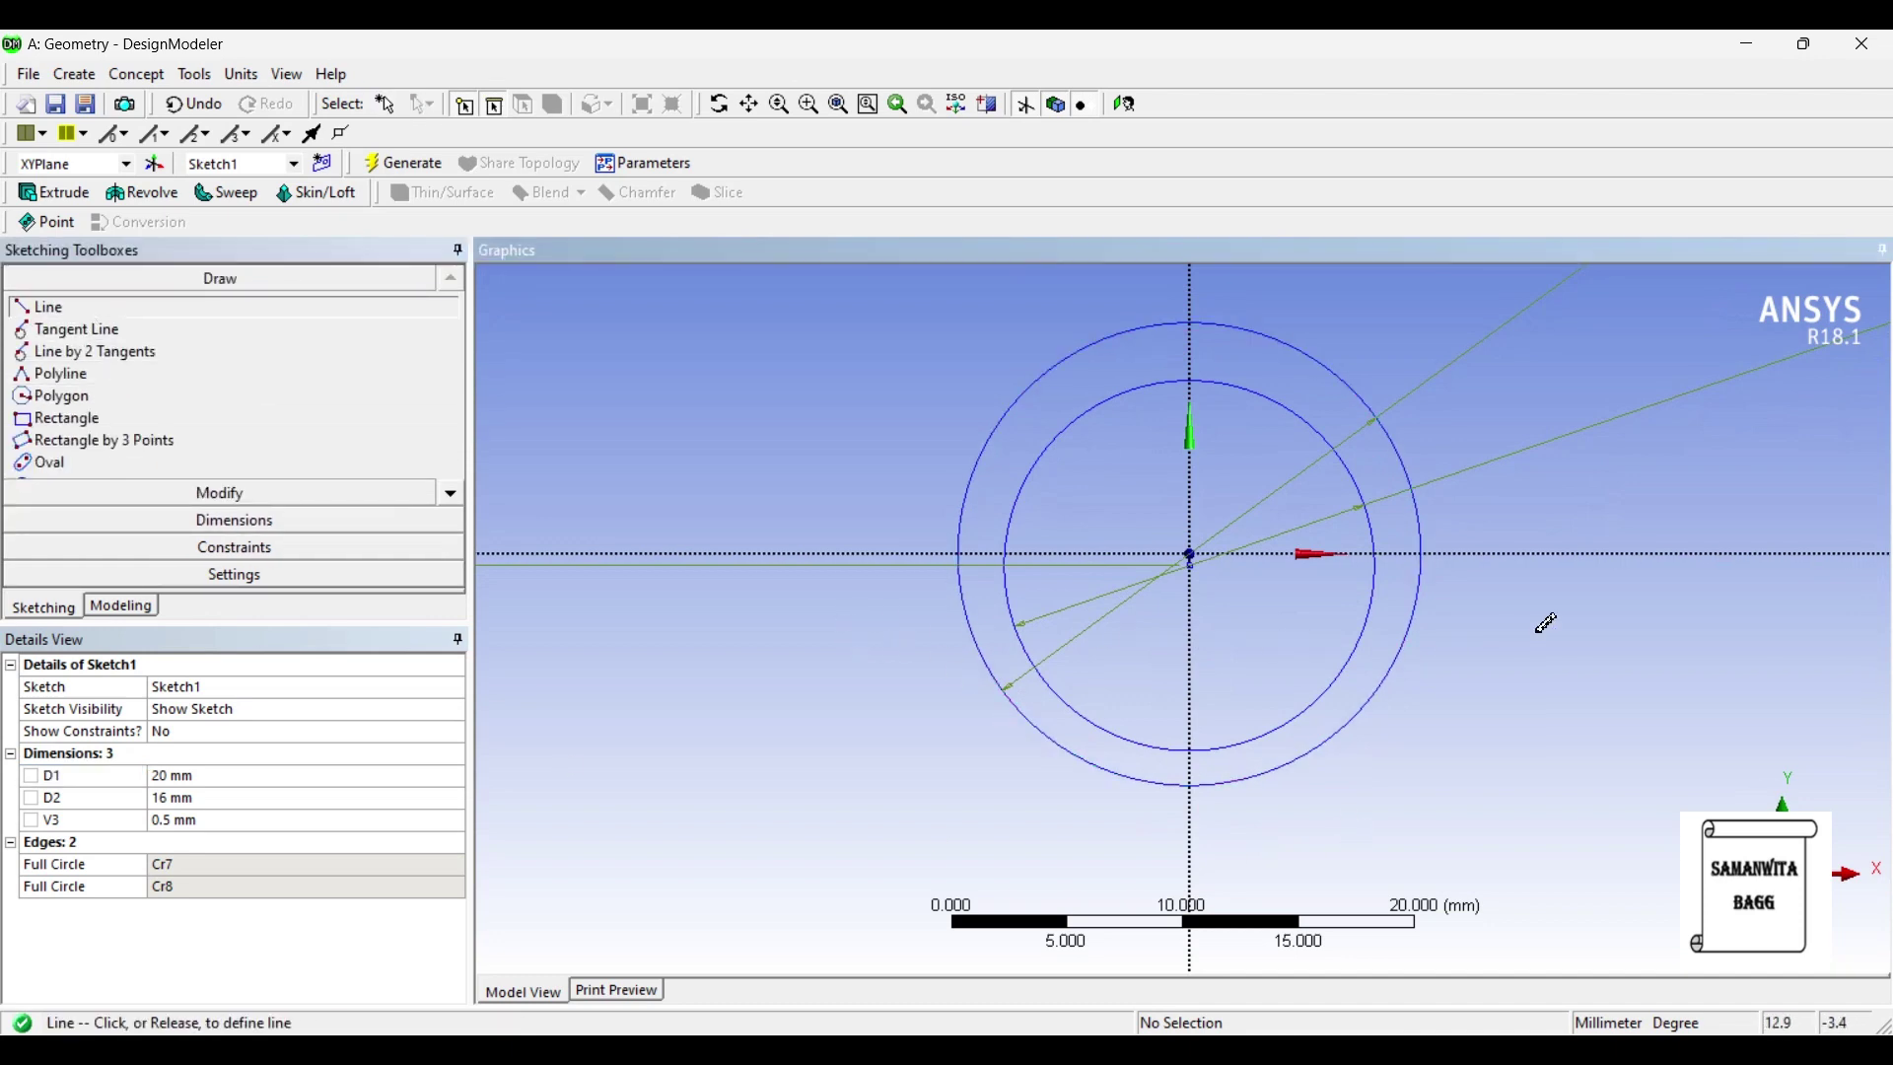
click(1653, 623)
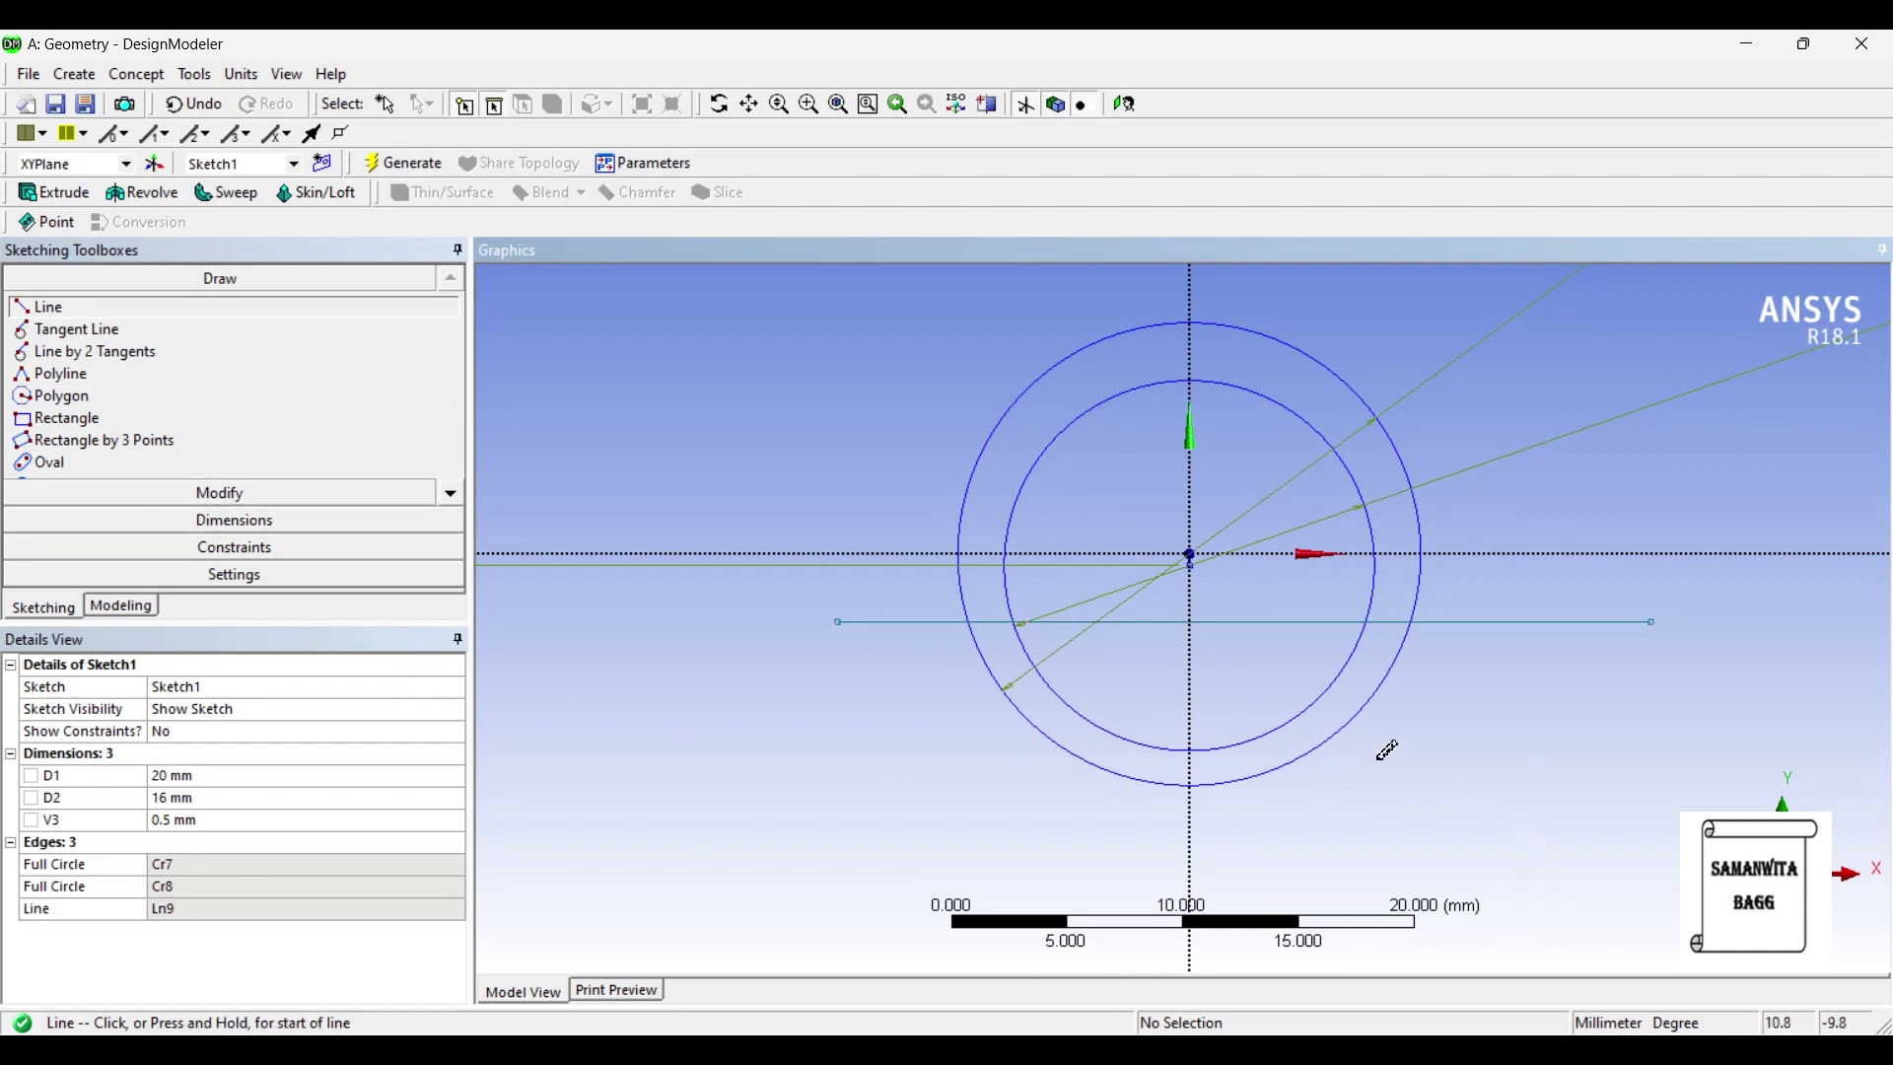
Step: Draw two slanted lines below the horizontal line, diverging downward on either side of the Y axis and crossing both circles
click(1224, 646)
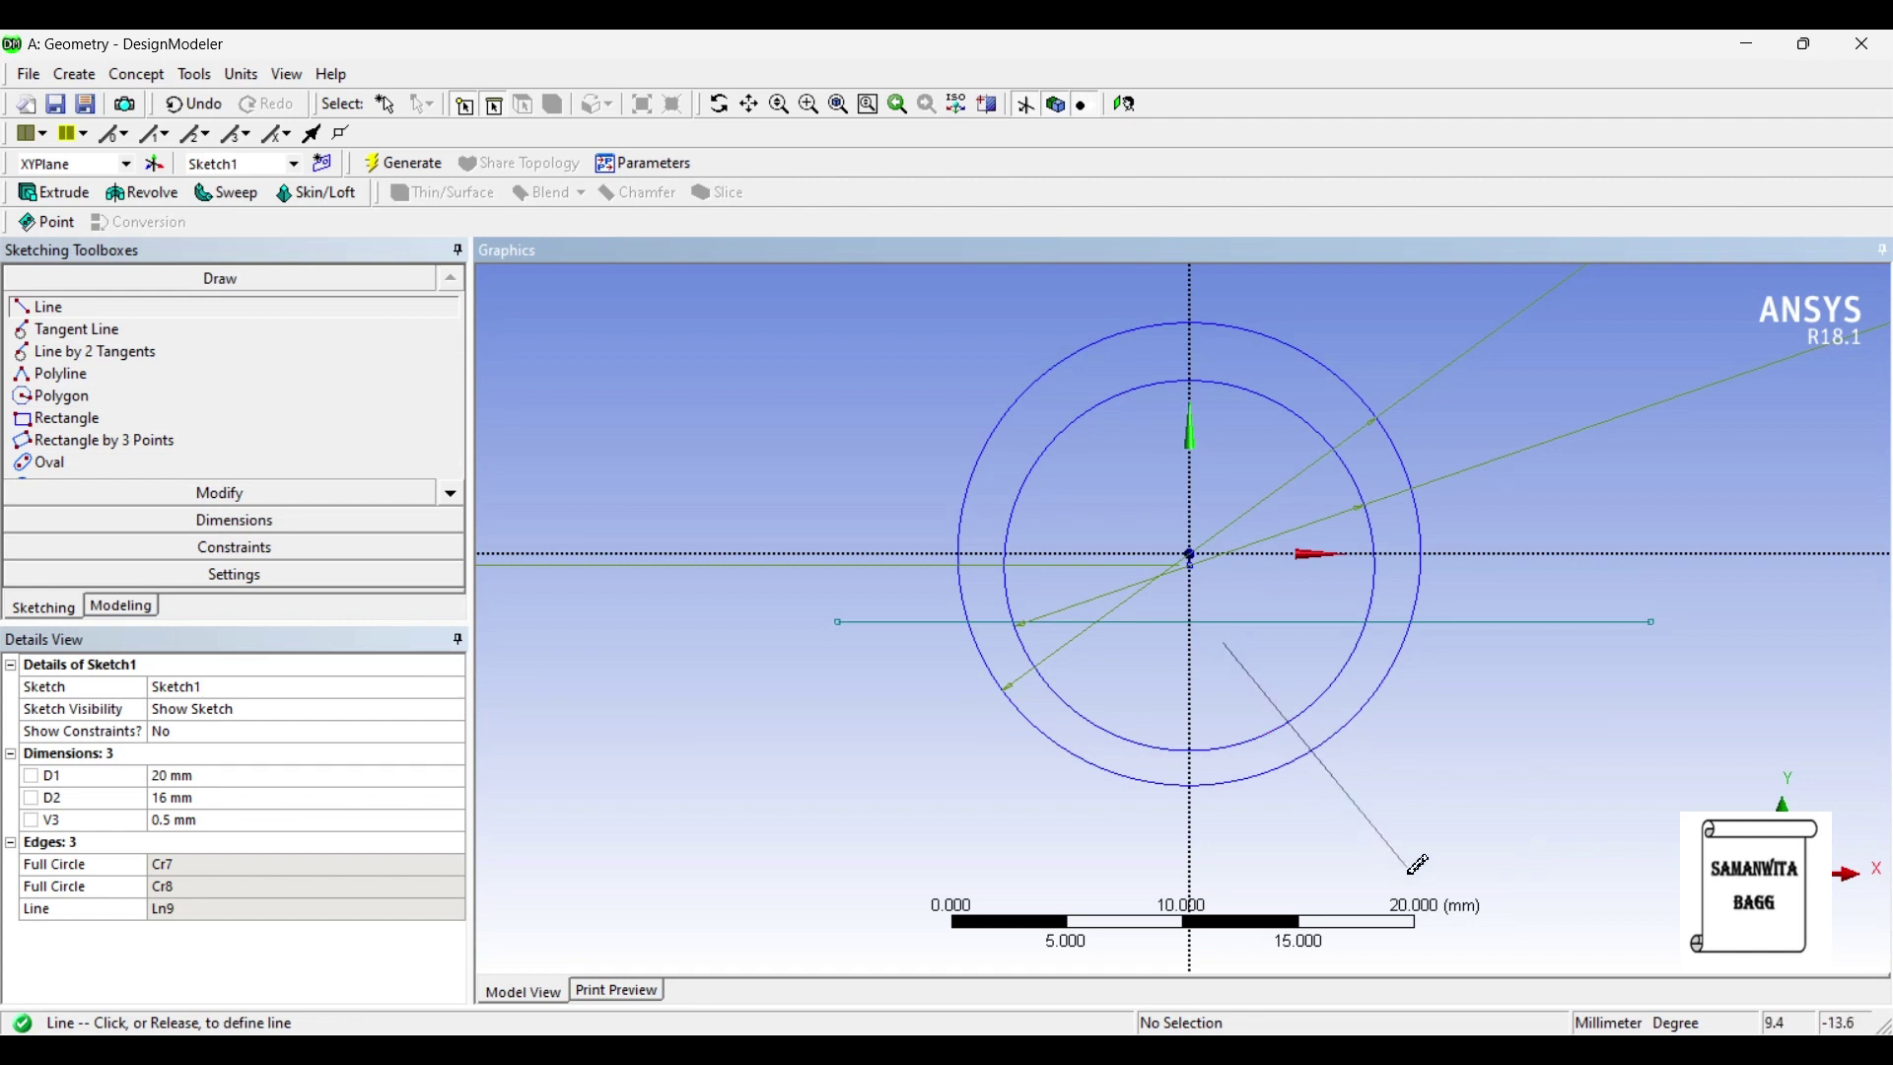
click(1395, 863)
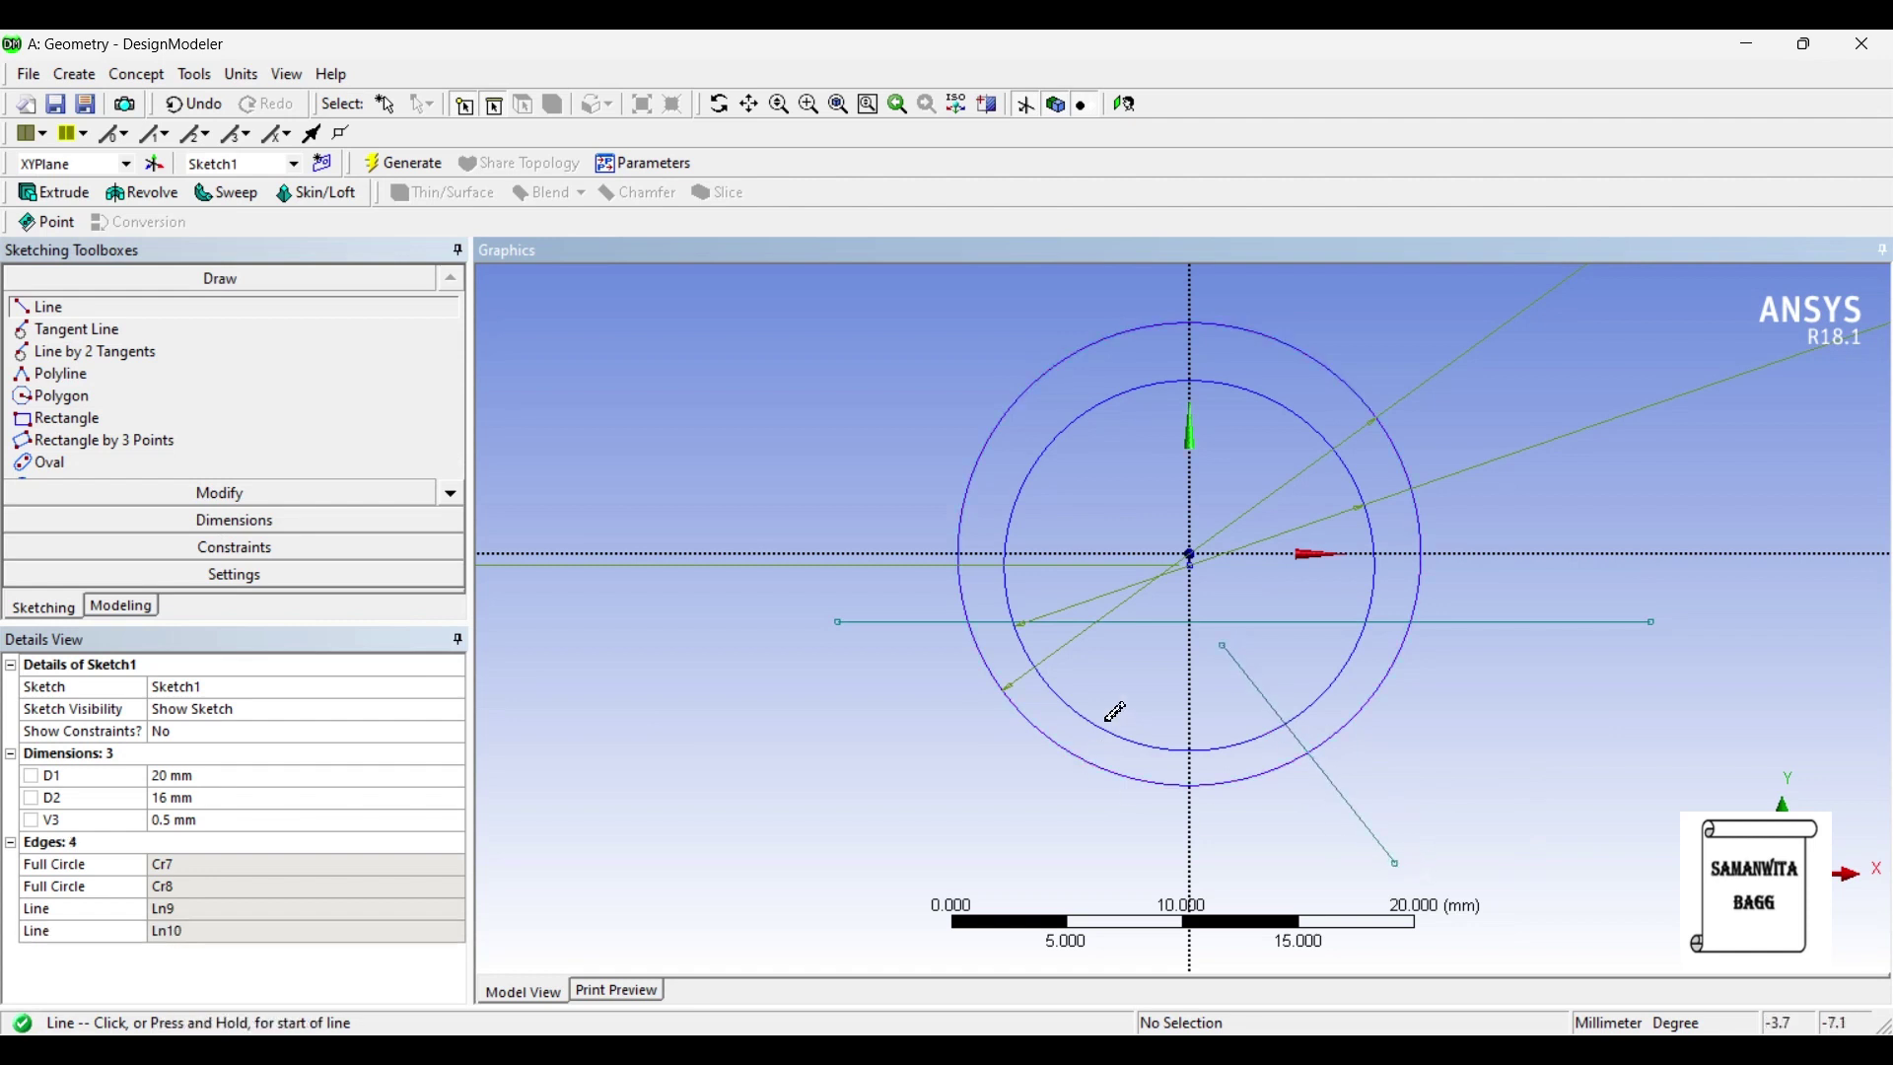
click(1154, 652)
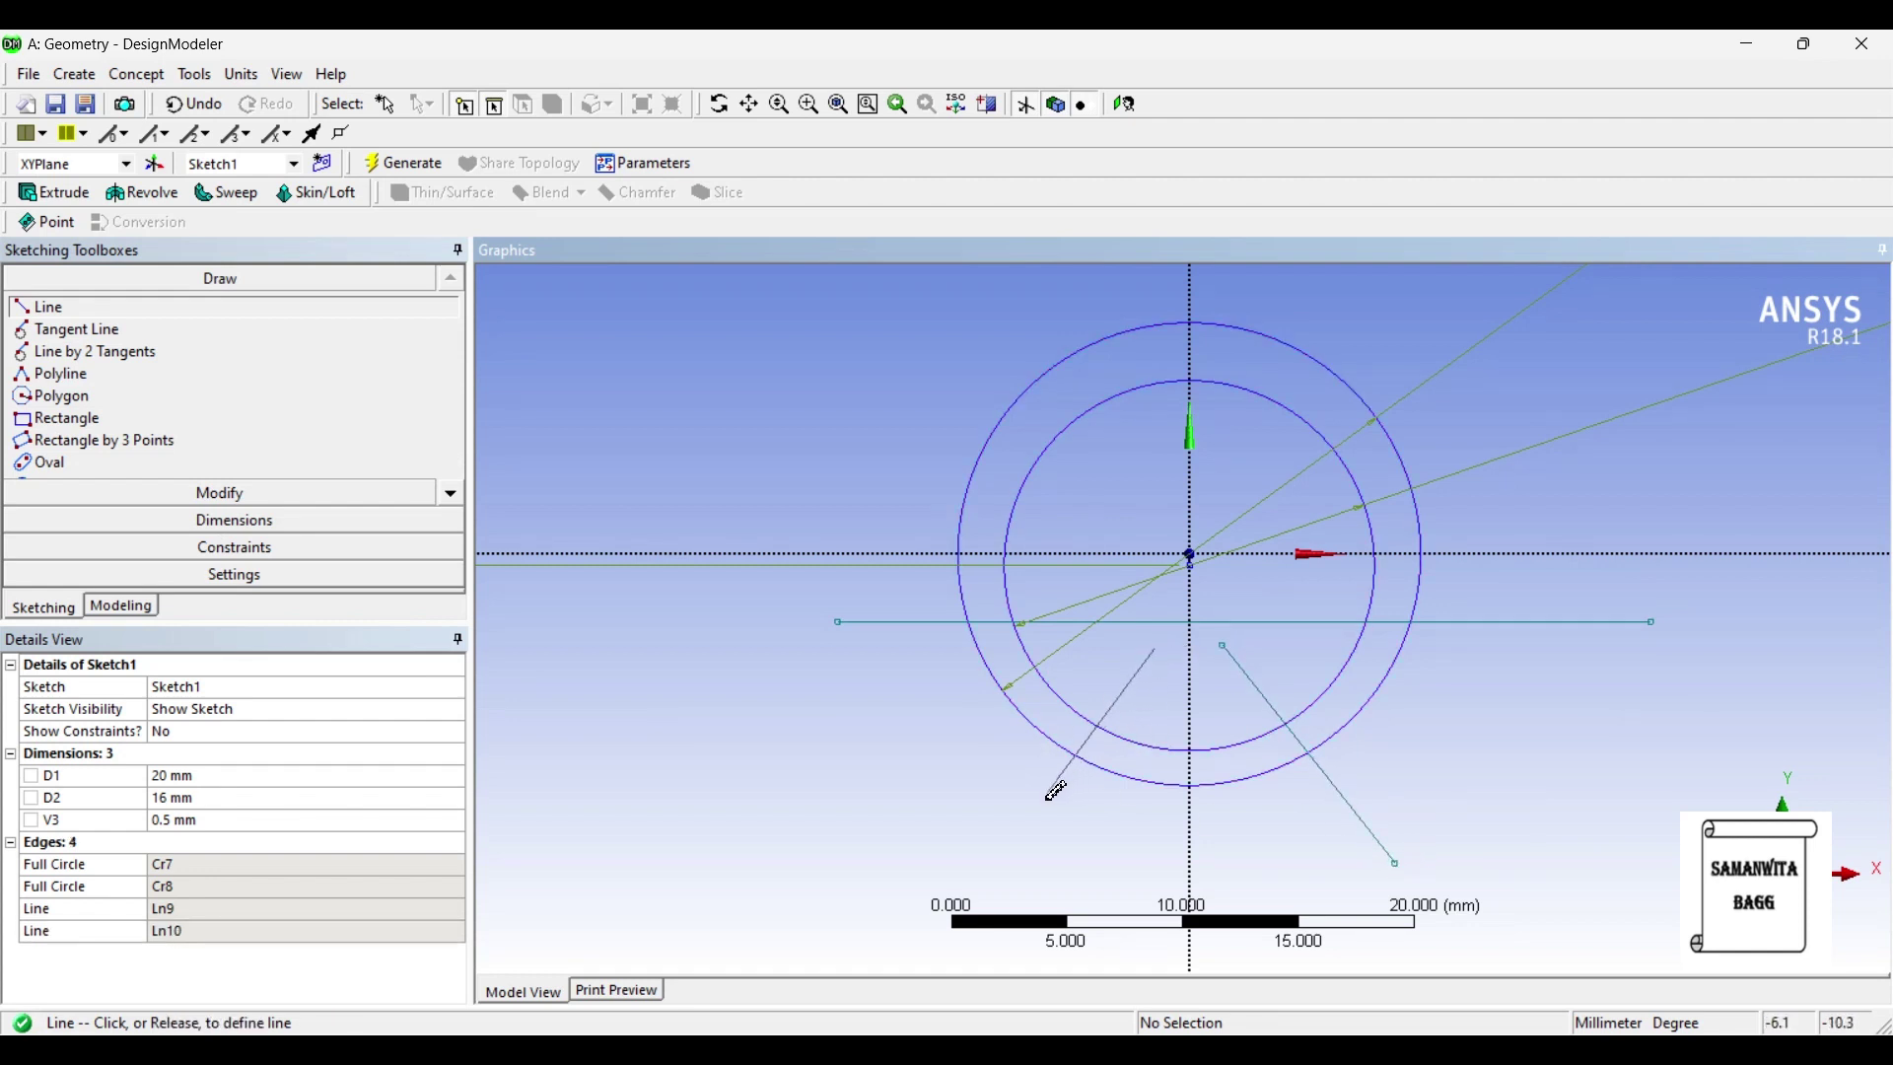
click(1026, 819)
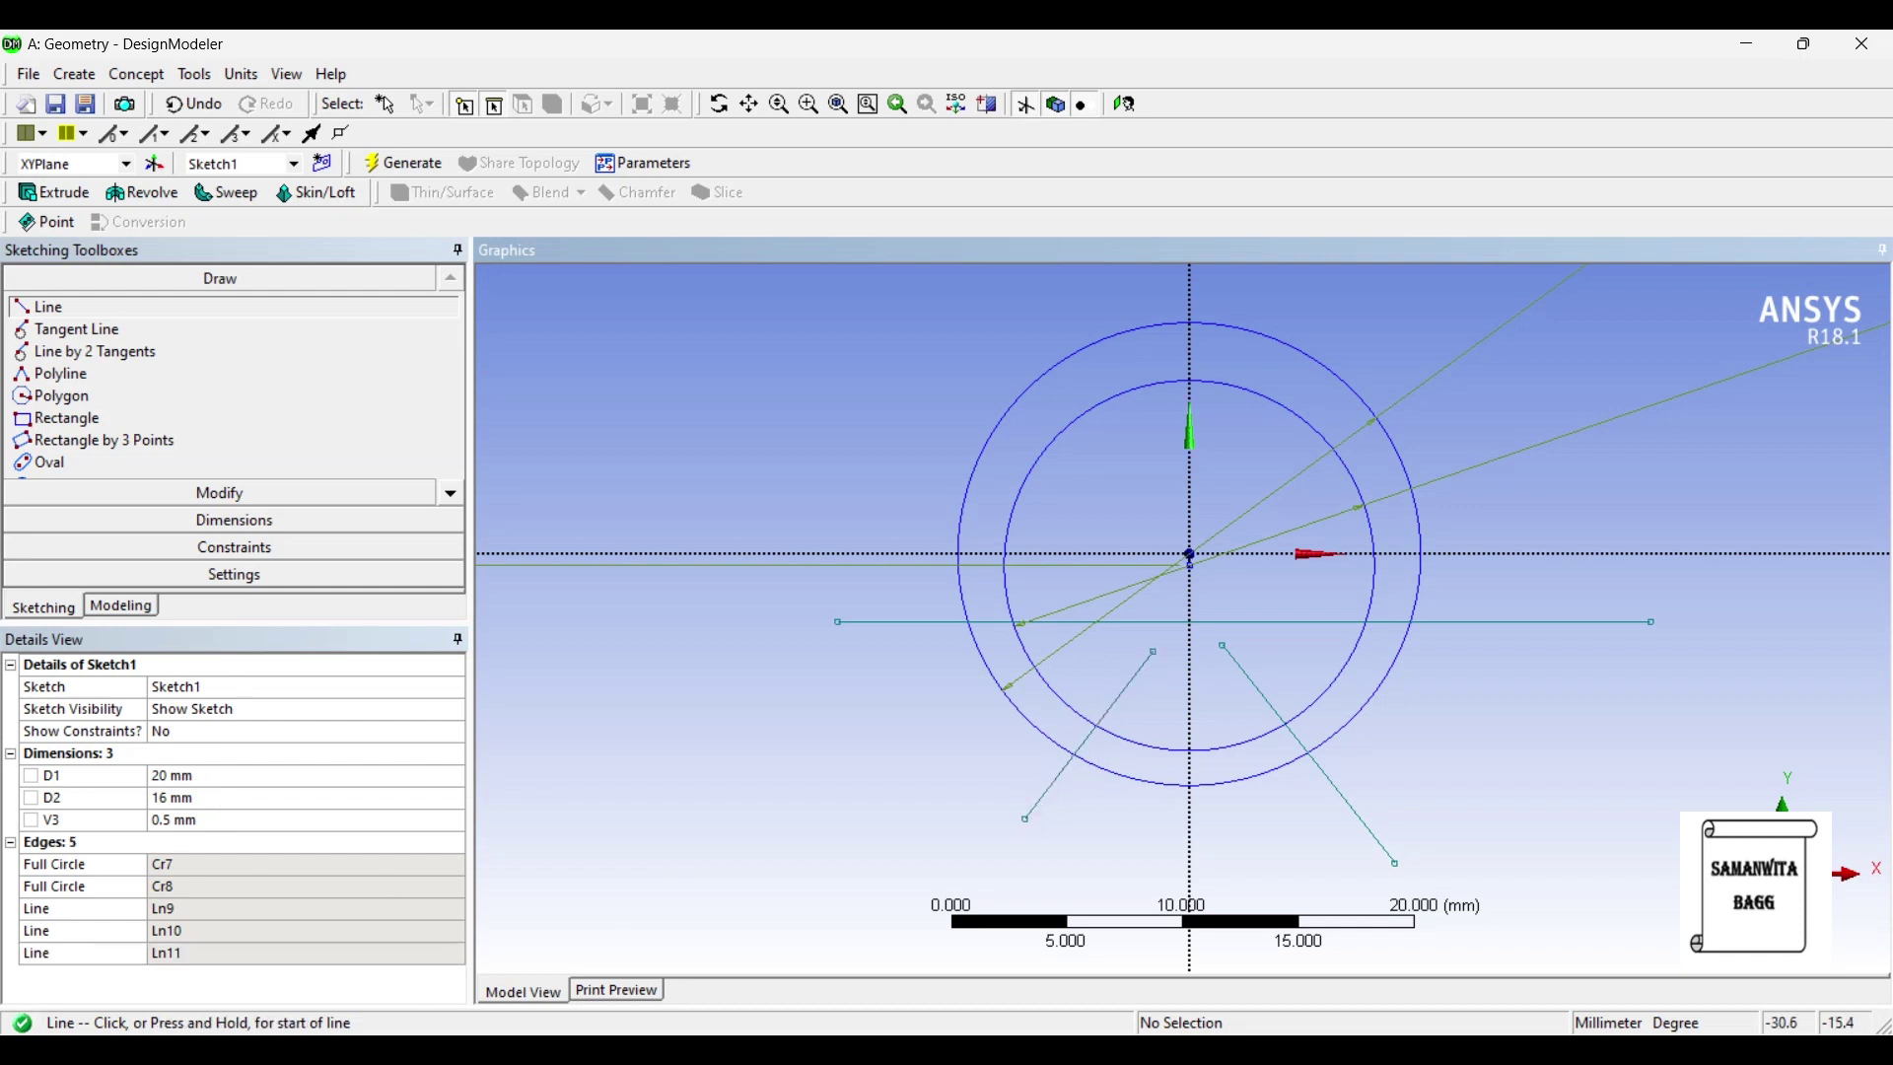
Step: Dimension the distance between the horizontal line and the X axis, and set it to 4.5 mm
click(251, 520)
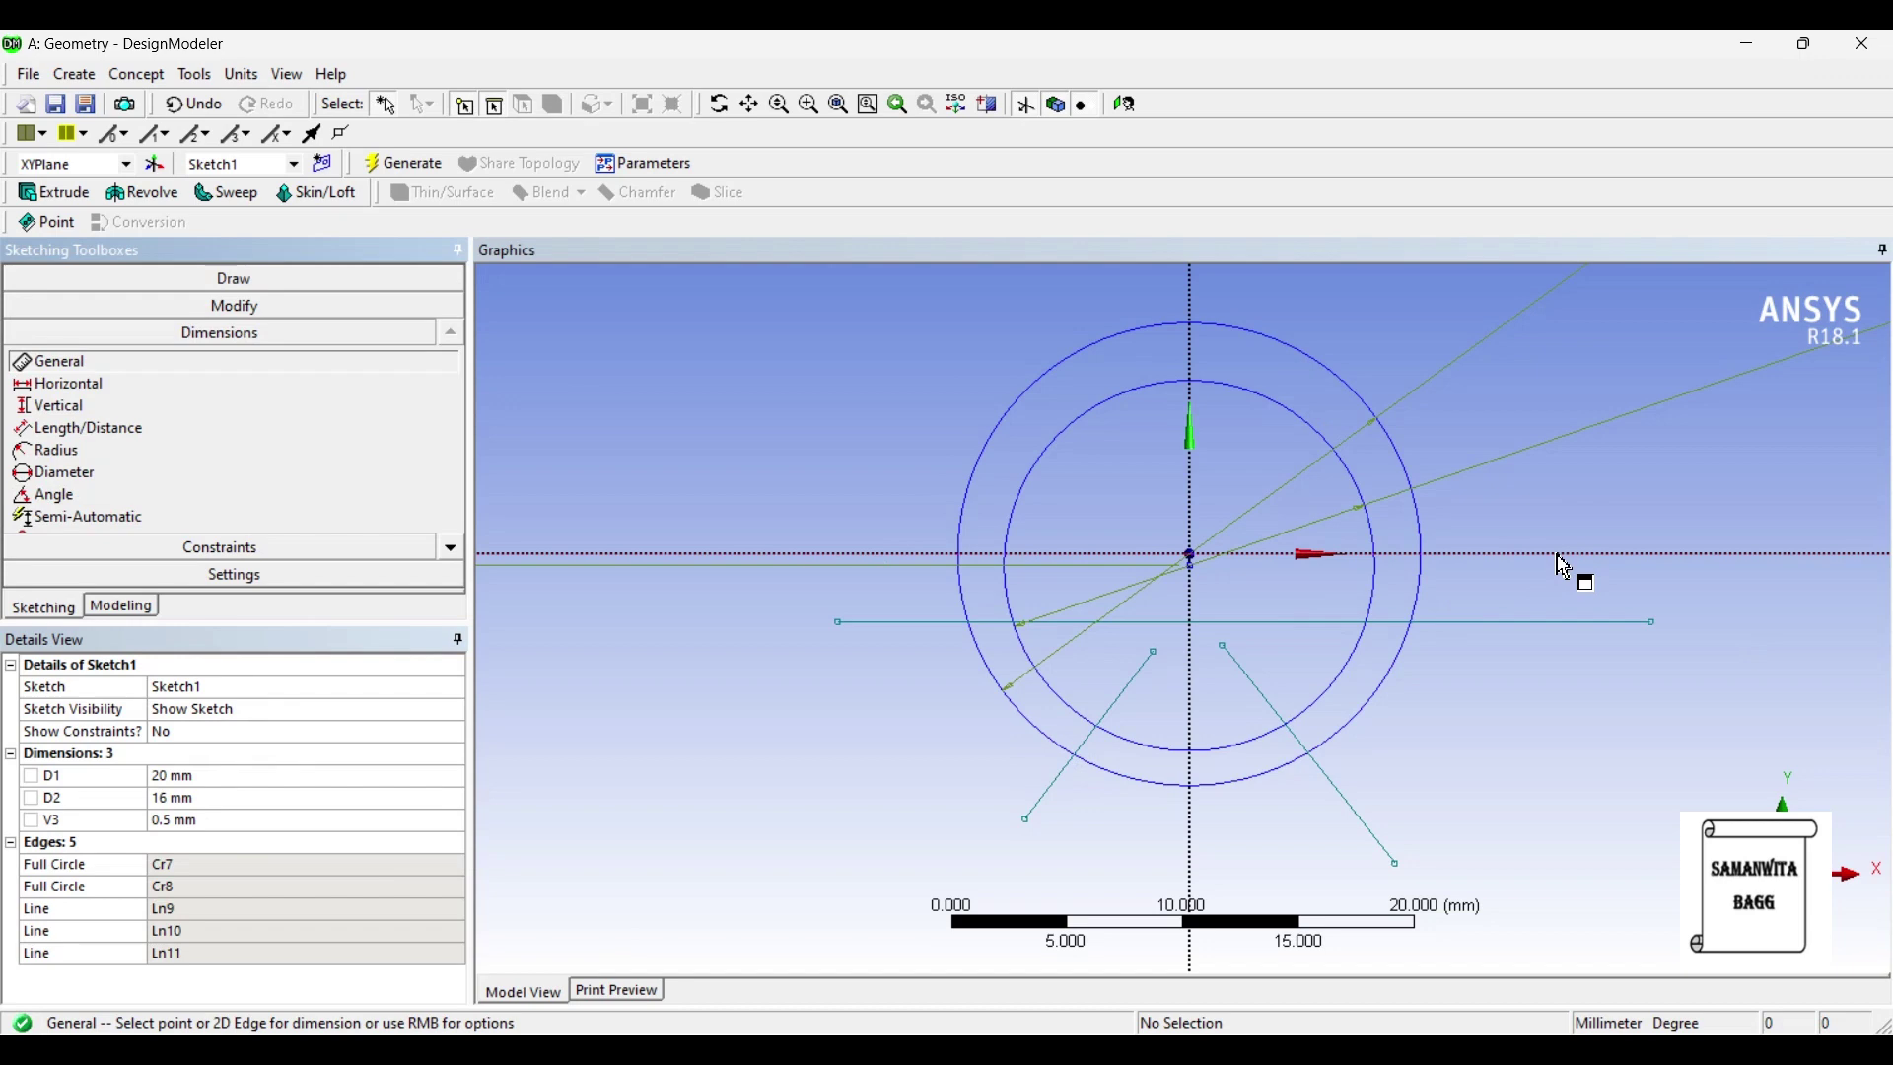
click(1568, 623)
click(1712, 596)
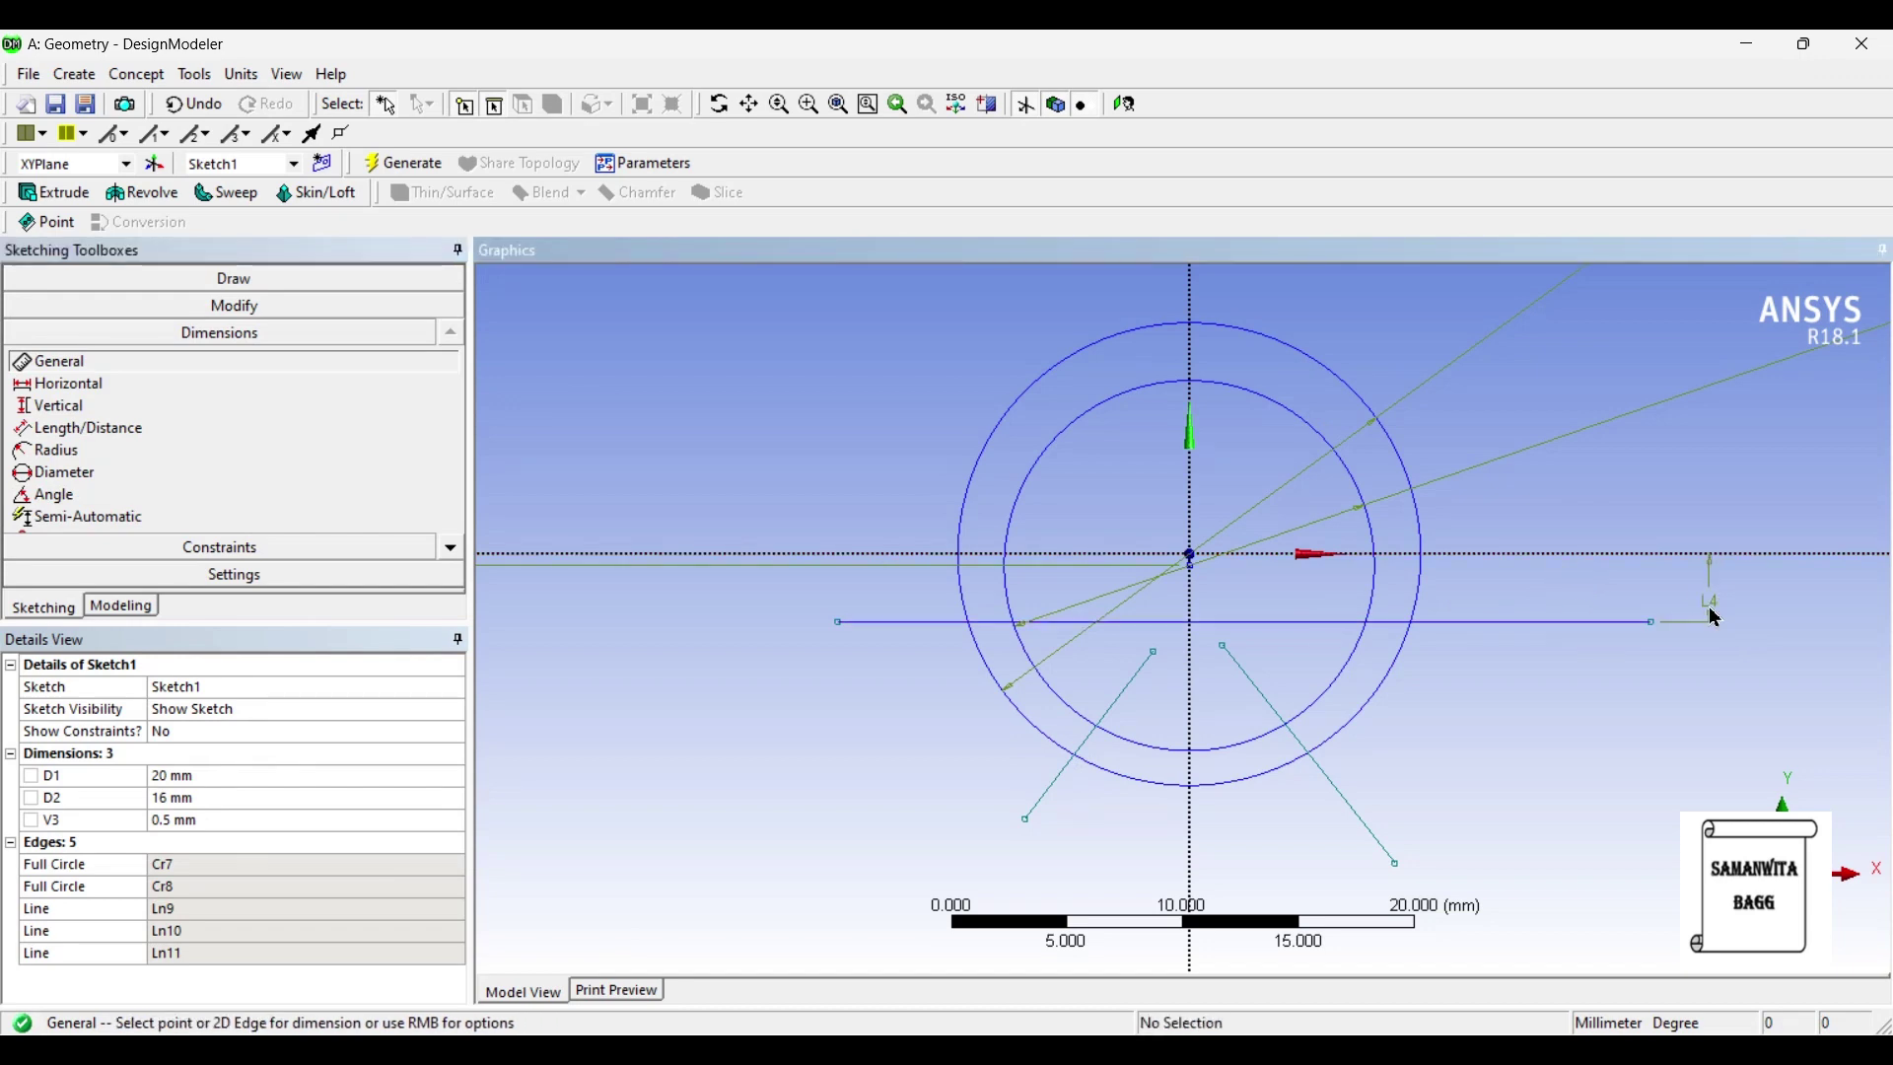
click(184, 821)
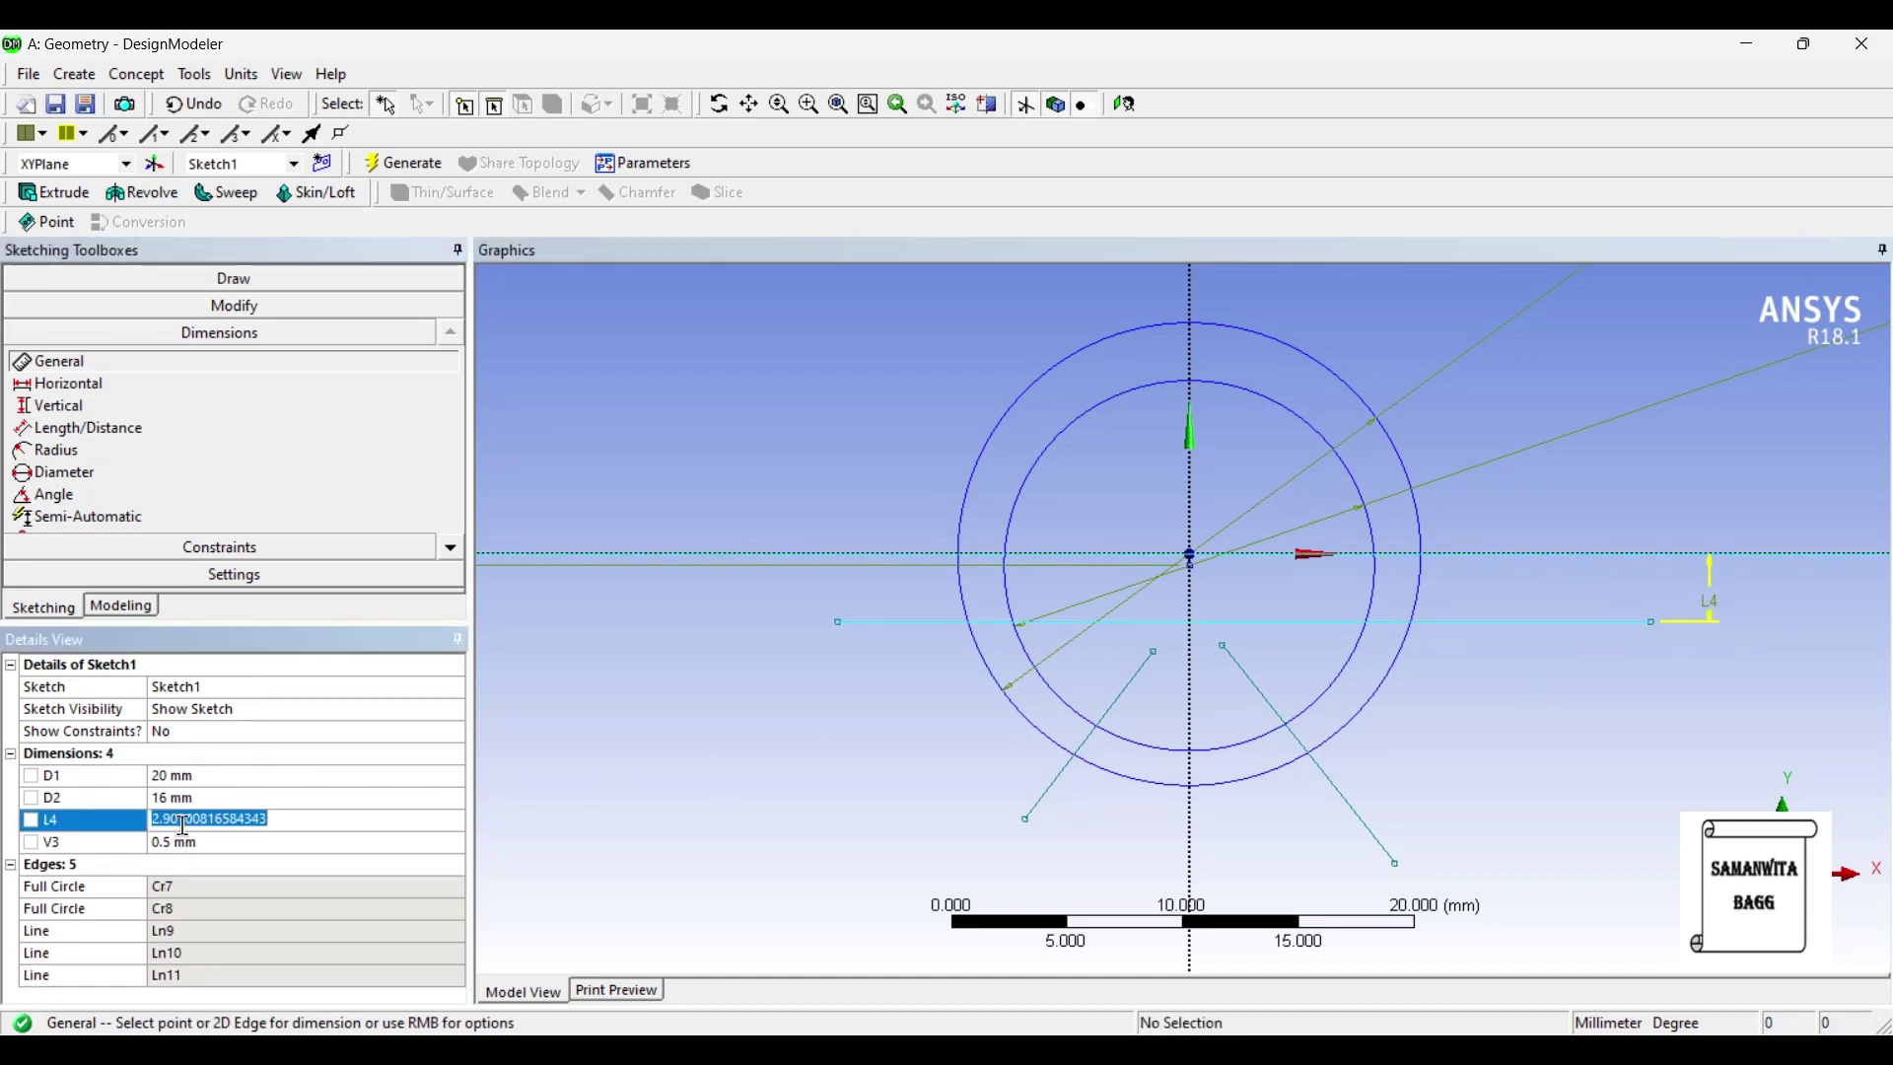
text(4.5)
key(Return)
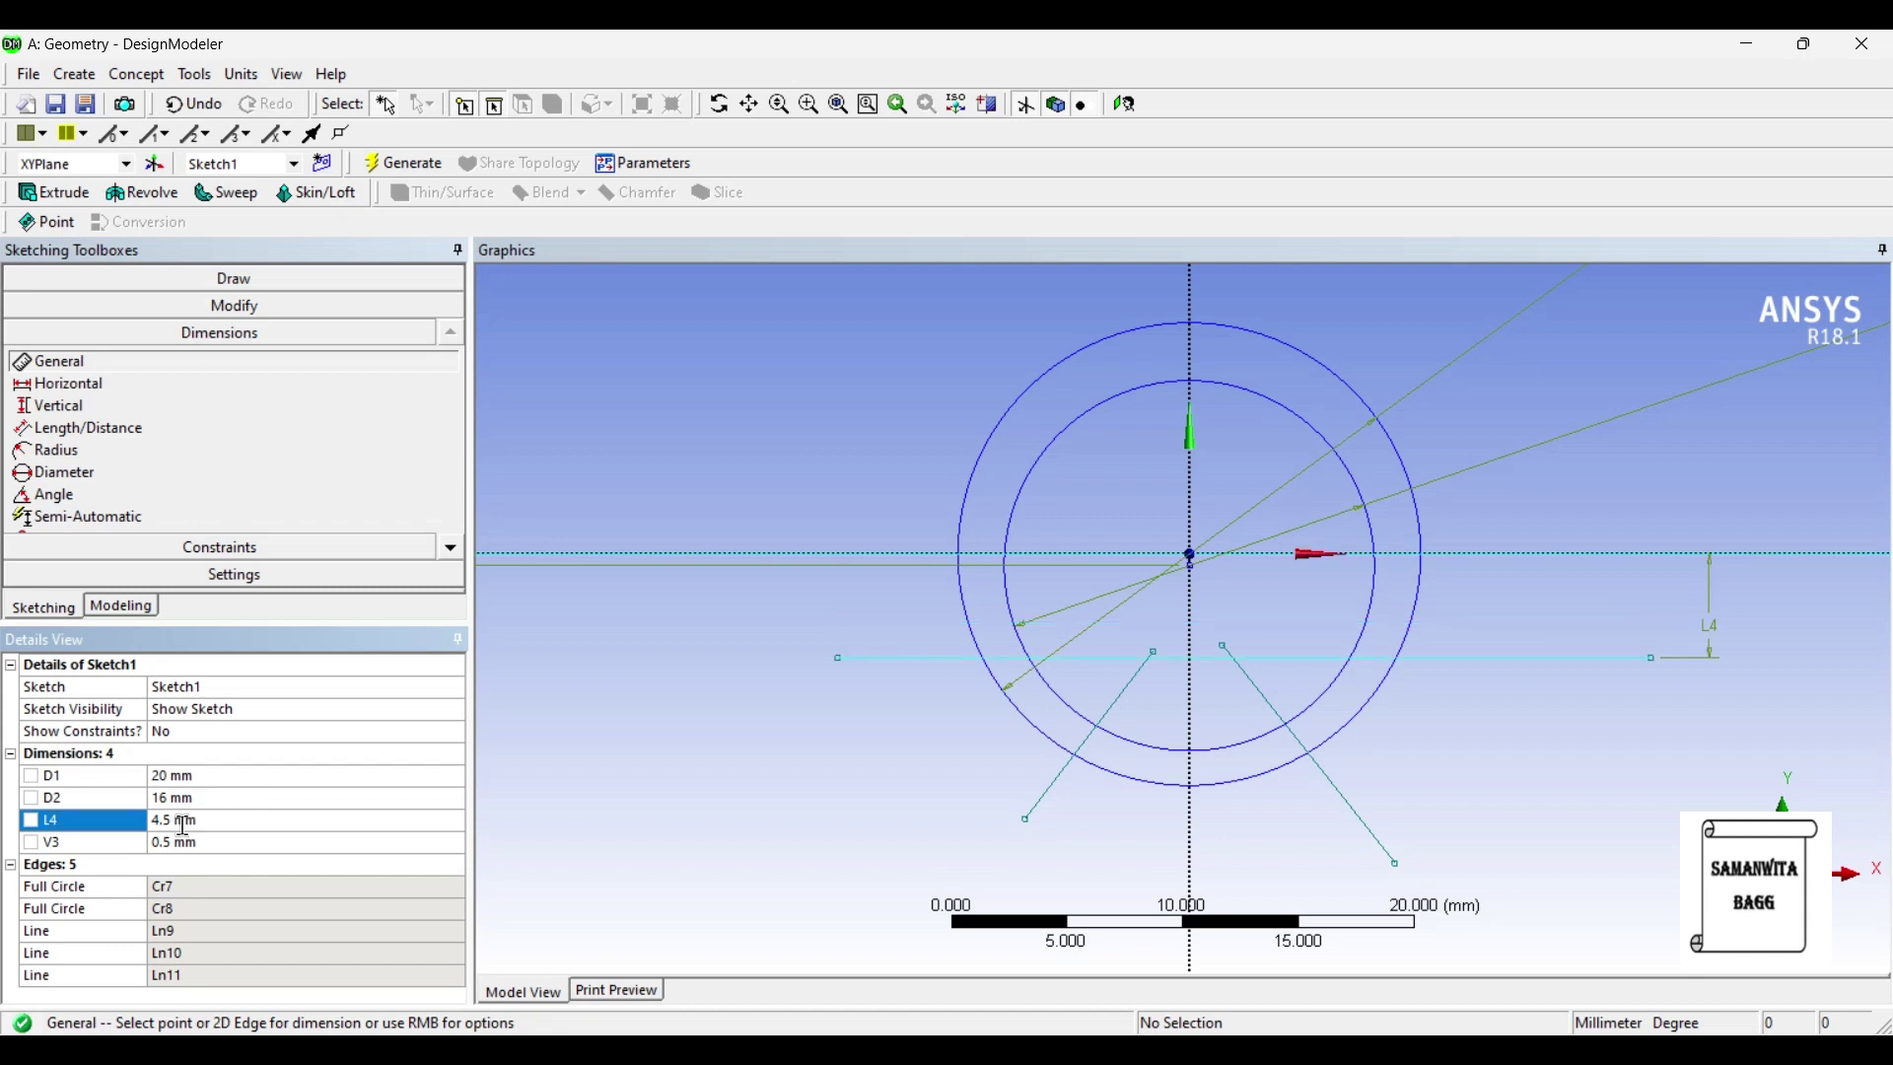
Step: Add an angle dimension between the two slanted lines and set it to 60°
click(93, 497)
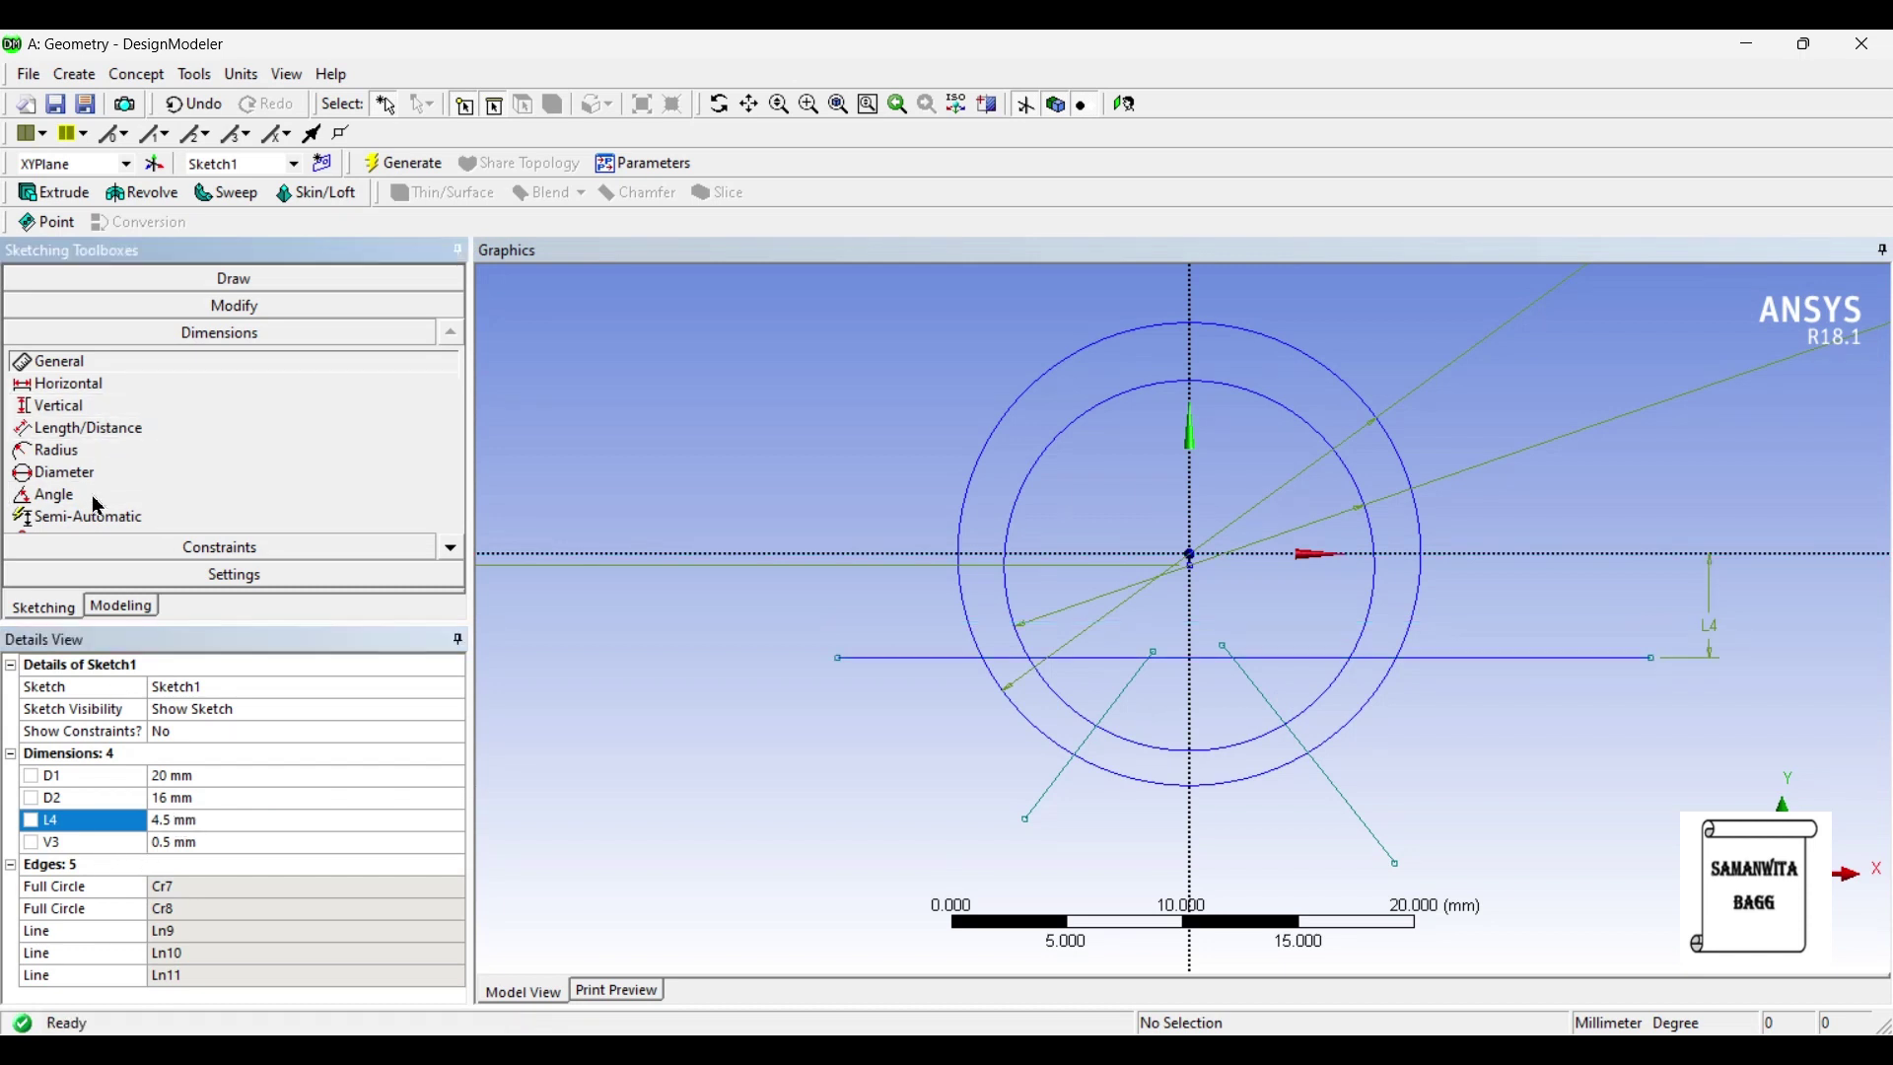
click(1041, 806)
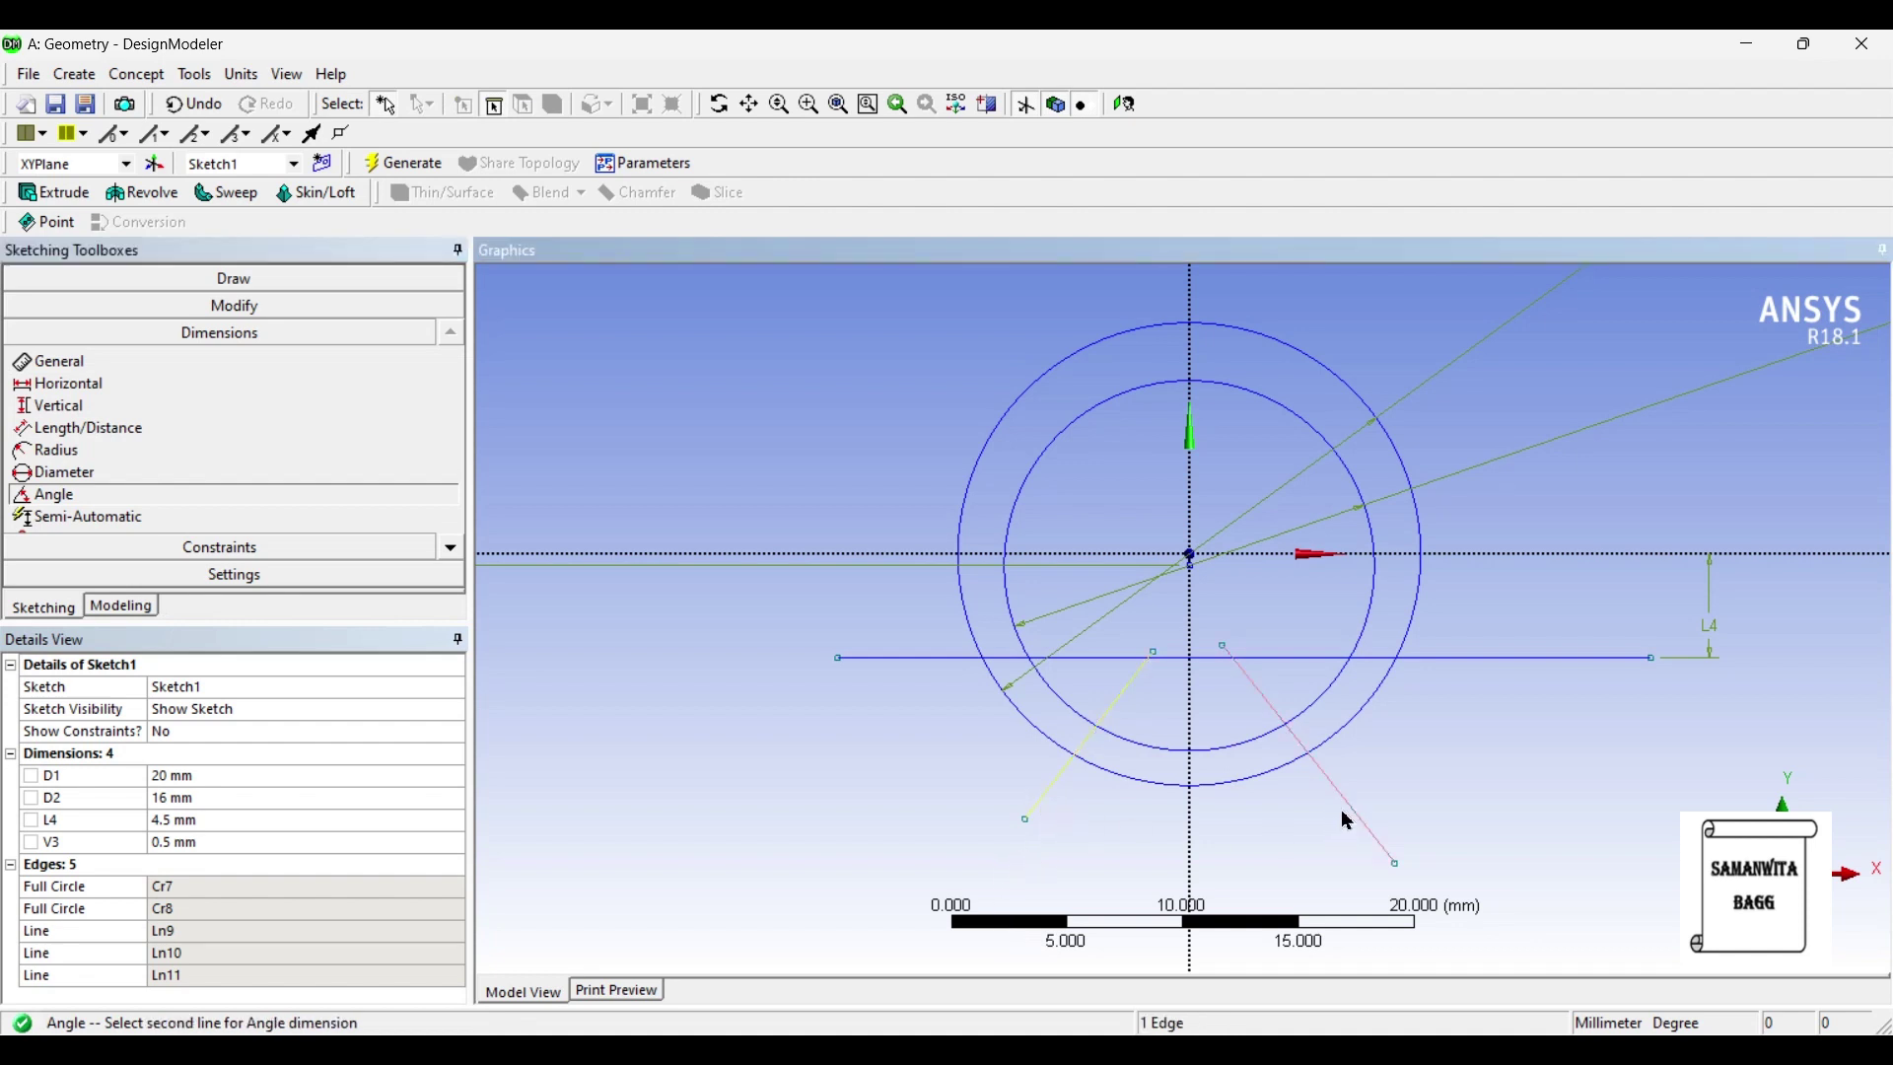
click(1347, 824)
click(1299, 865)
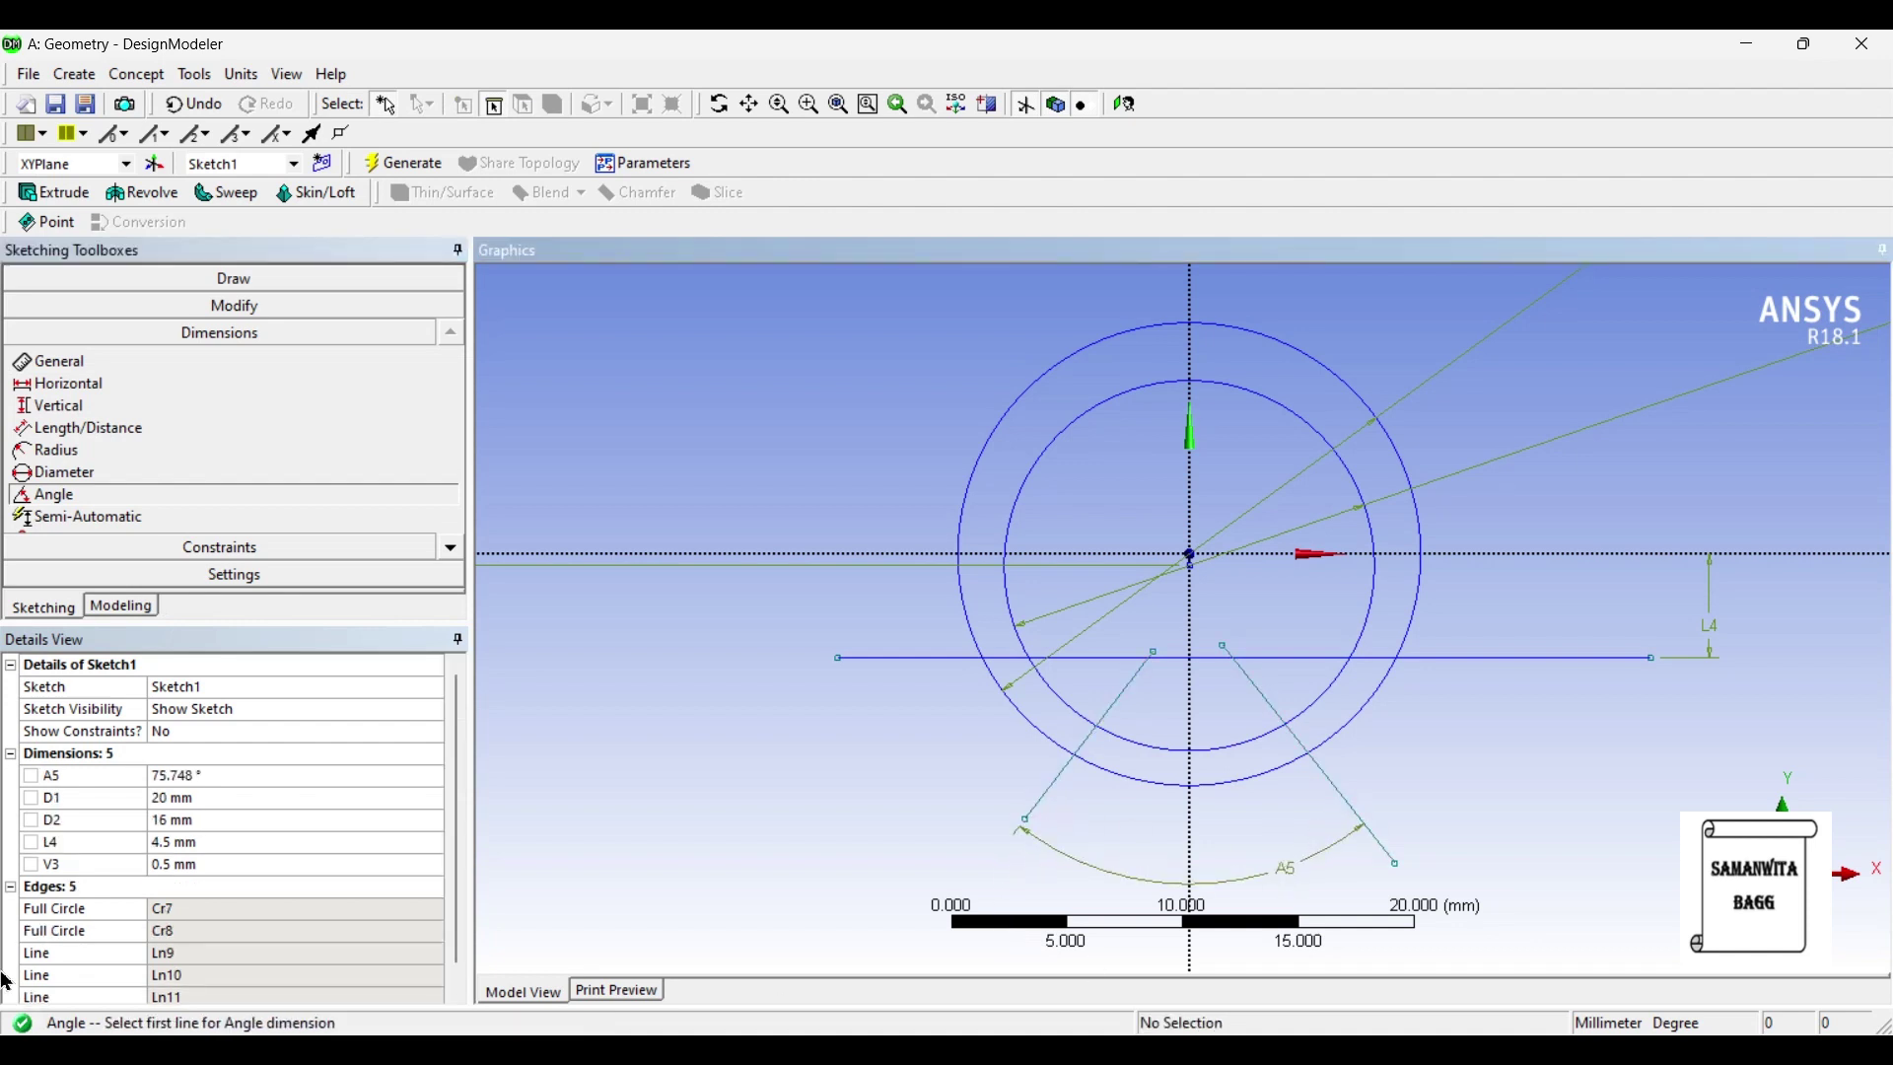
click(216, 778)
text(60)
key(Return)
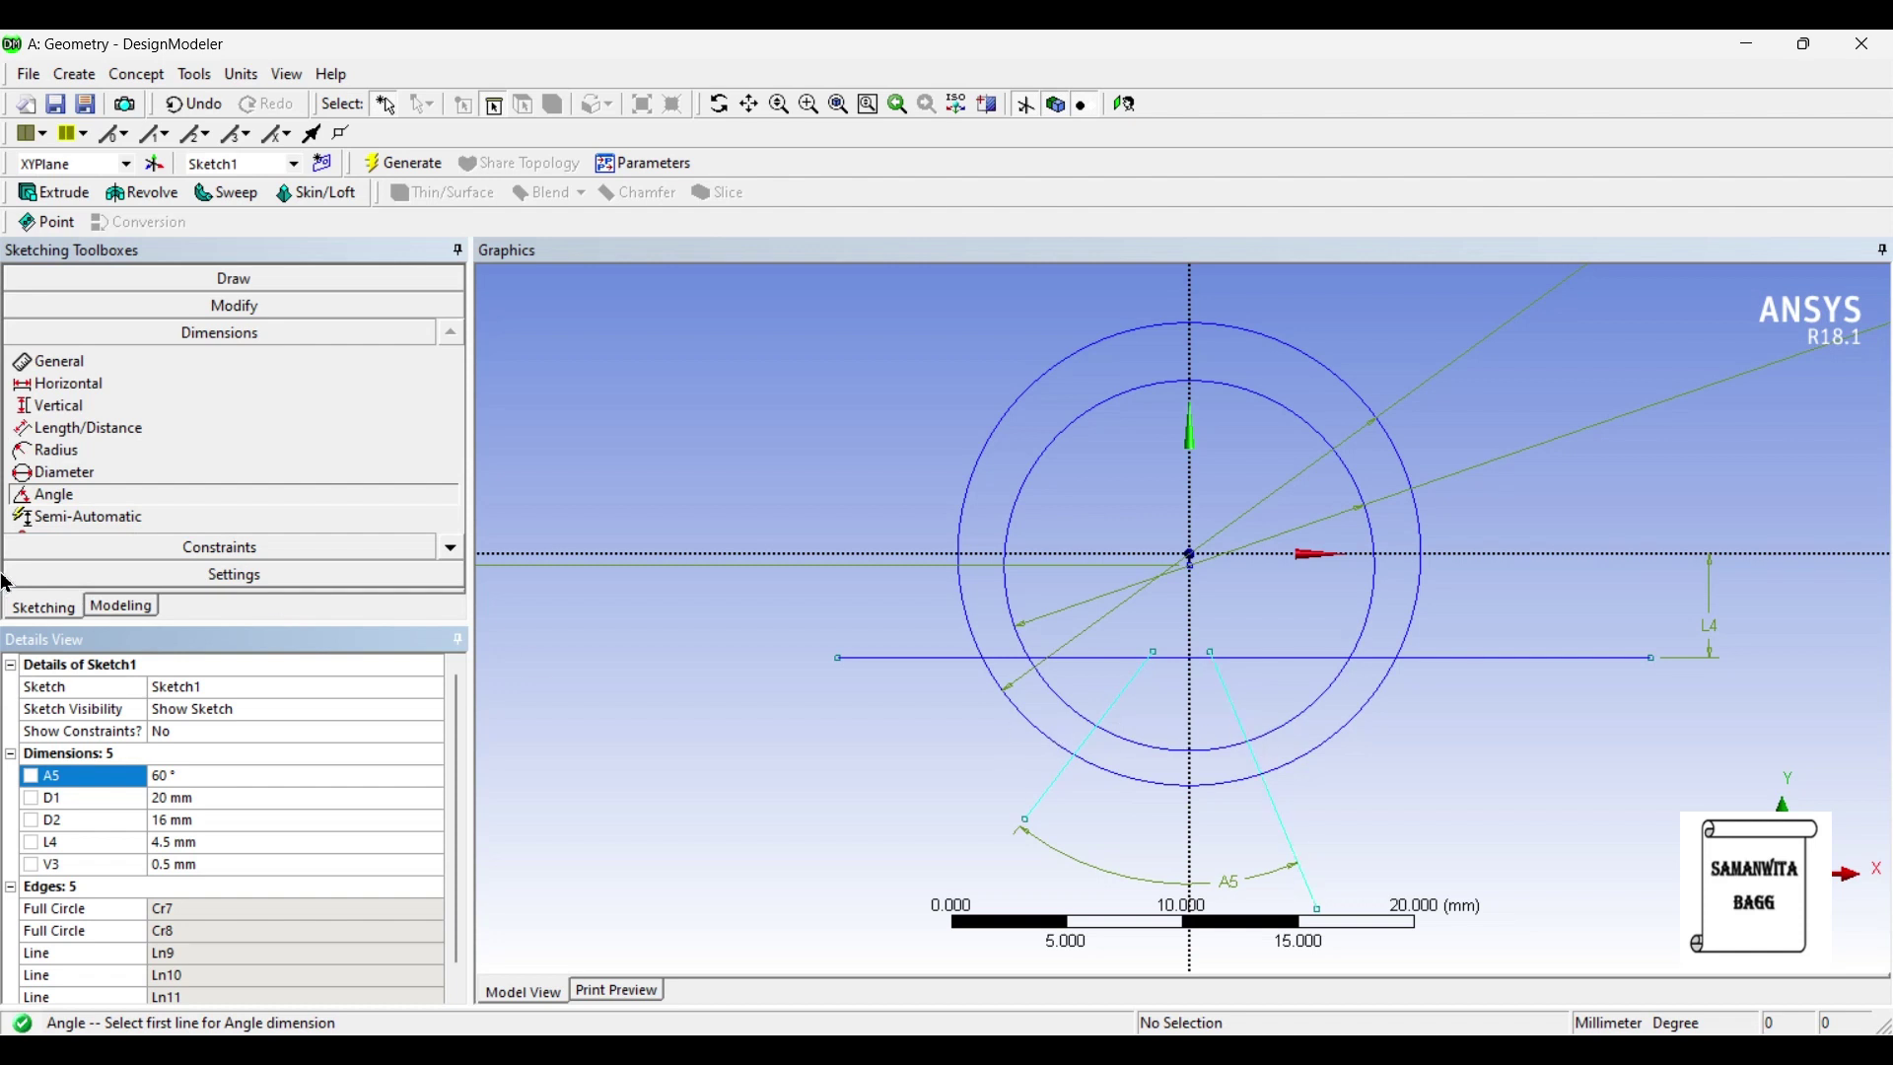
Step: Apply a symmetry constraint to the two slanted lines about the Y axis
click(208, 546)
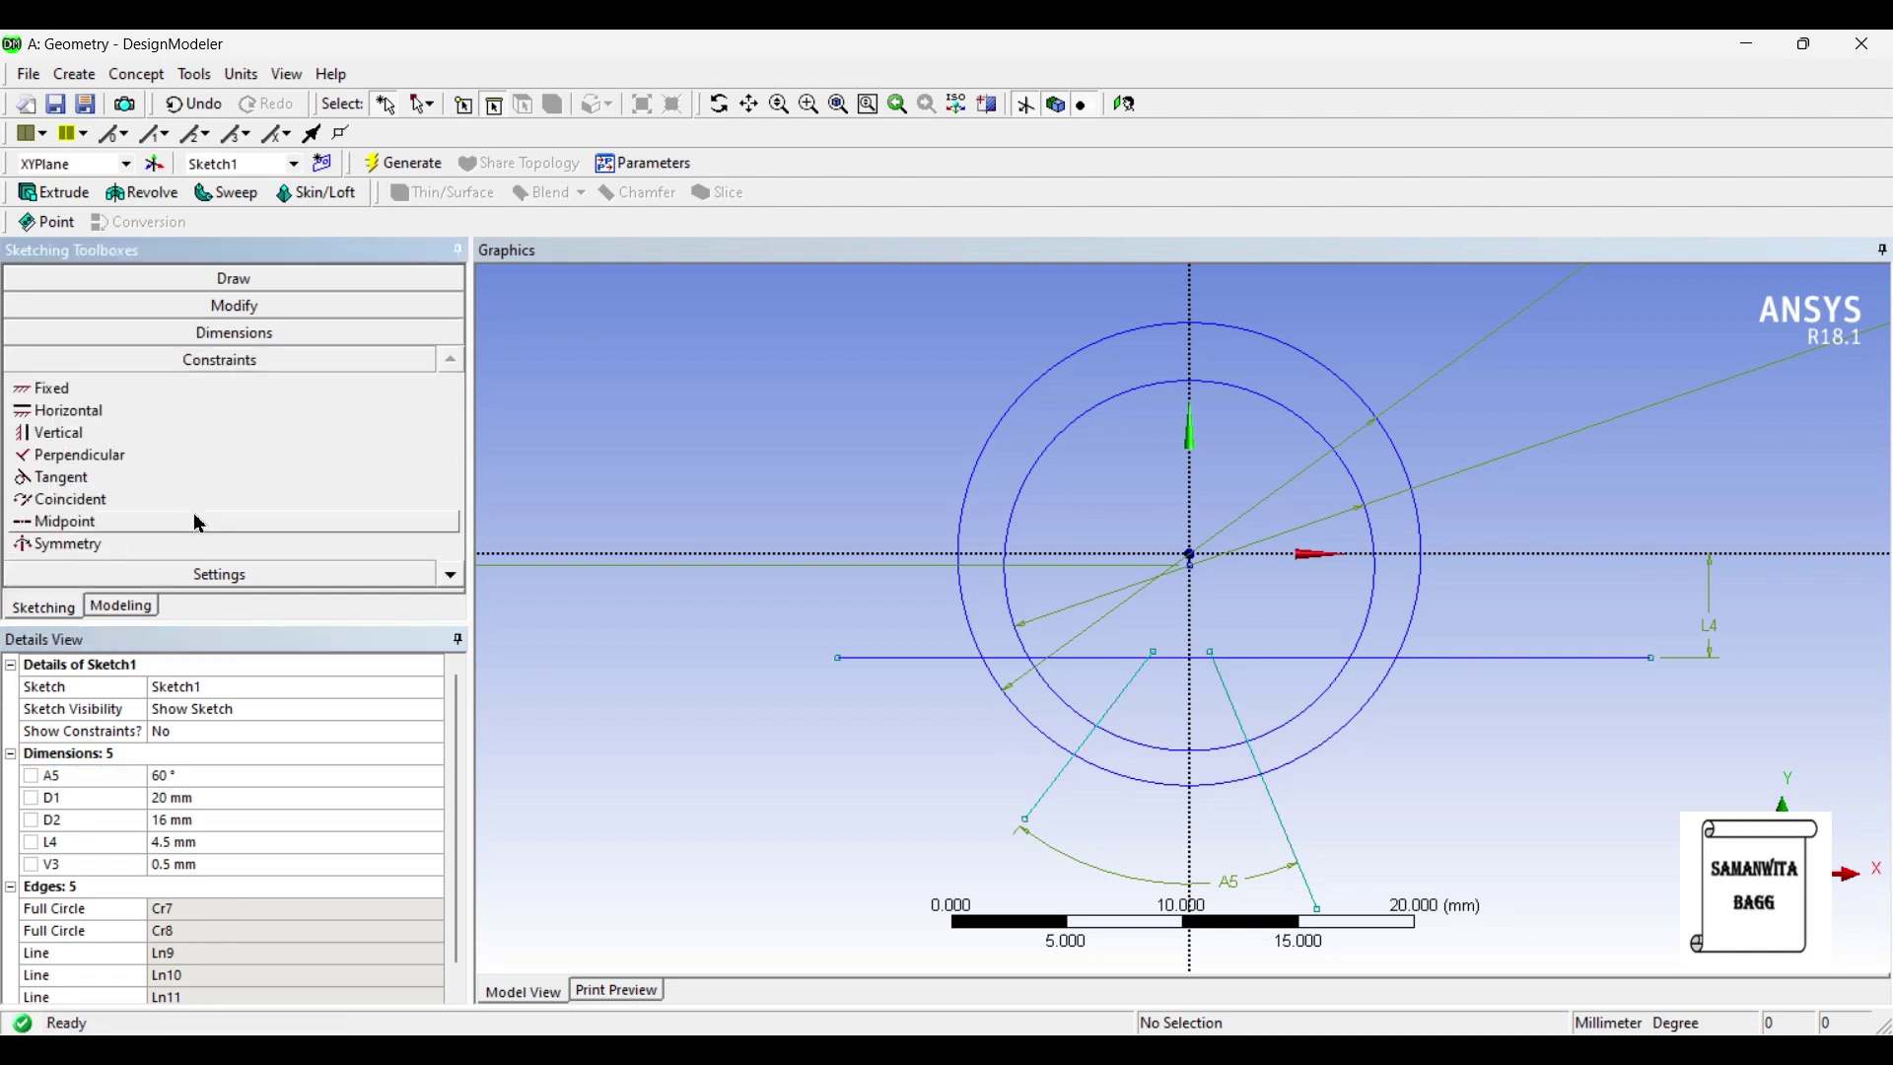
click(132, 548)
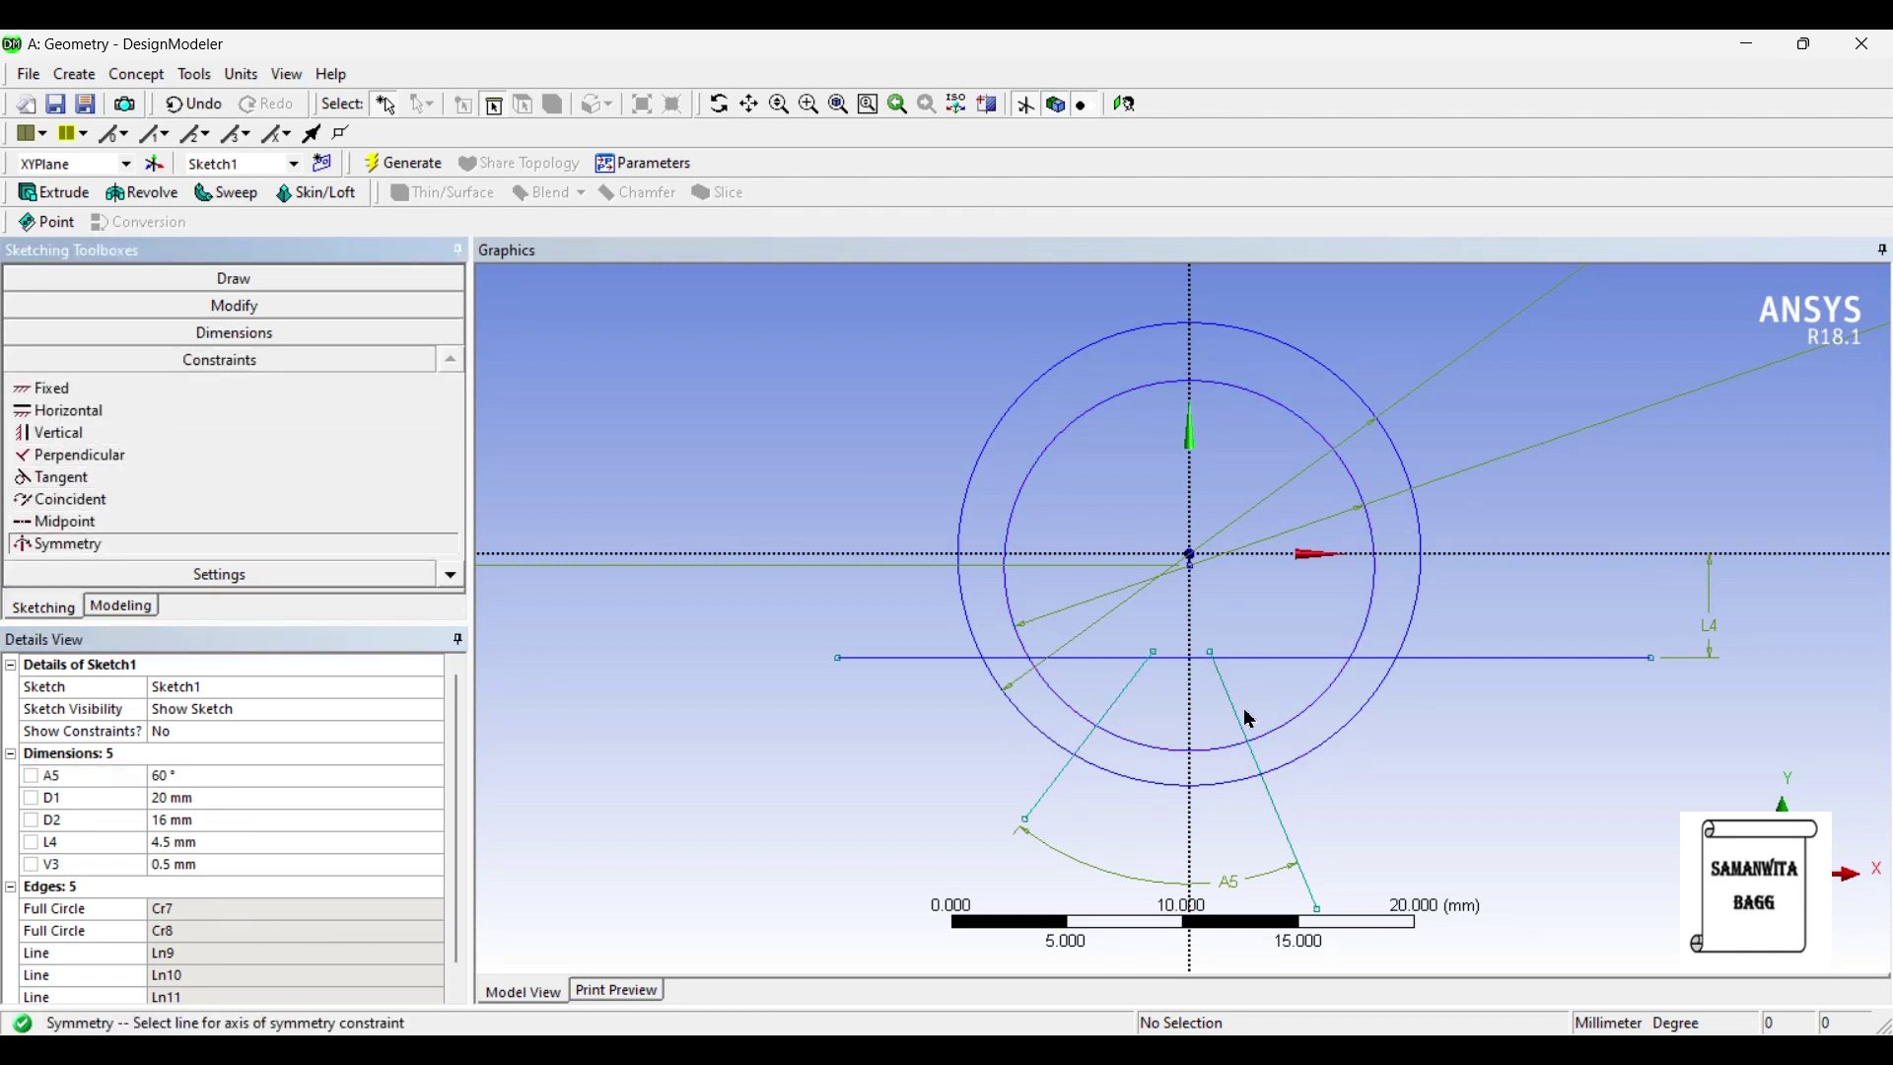
click(1191, 729)
click(1120, 726)
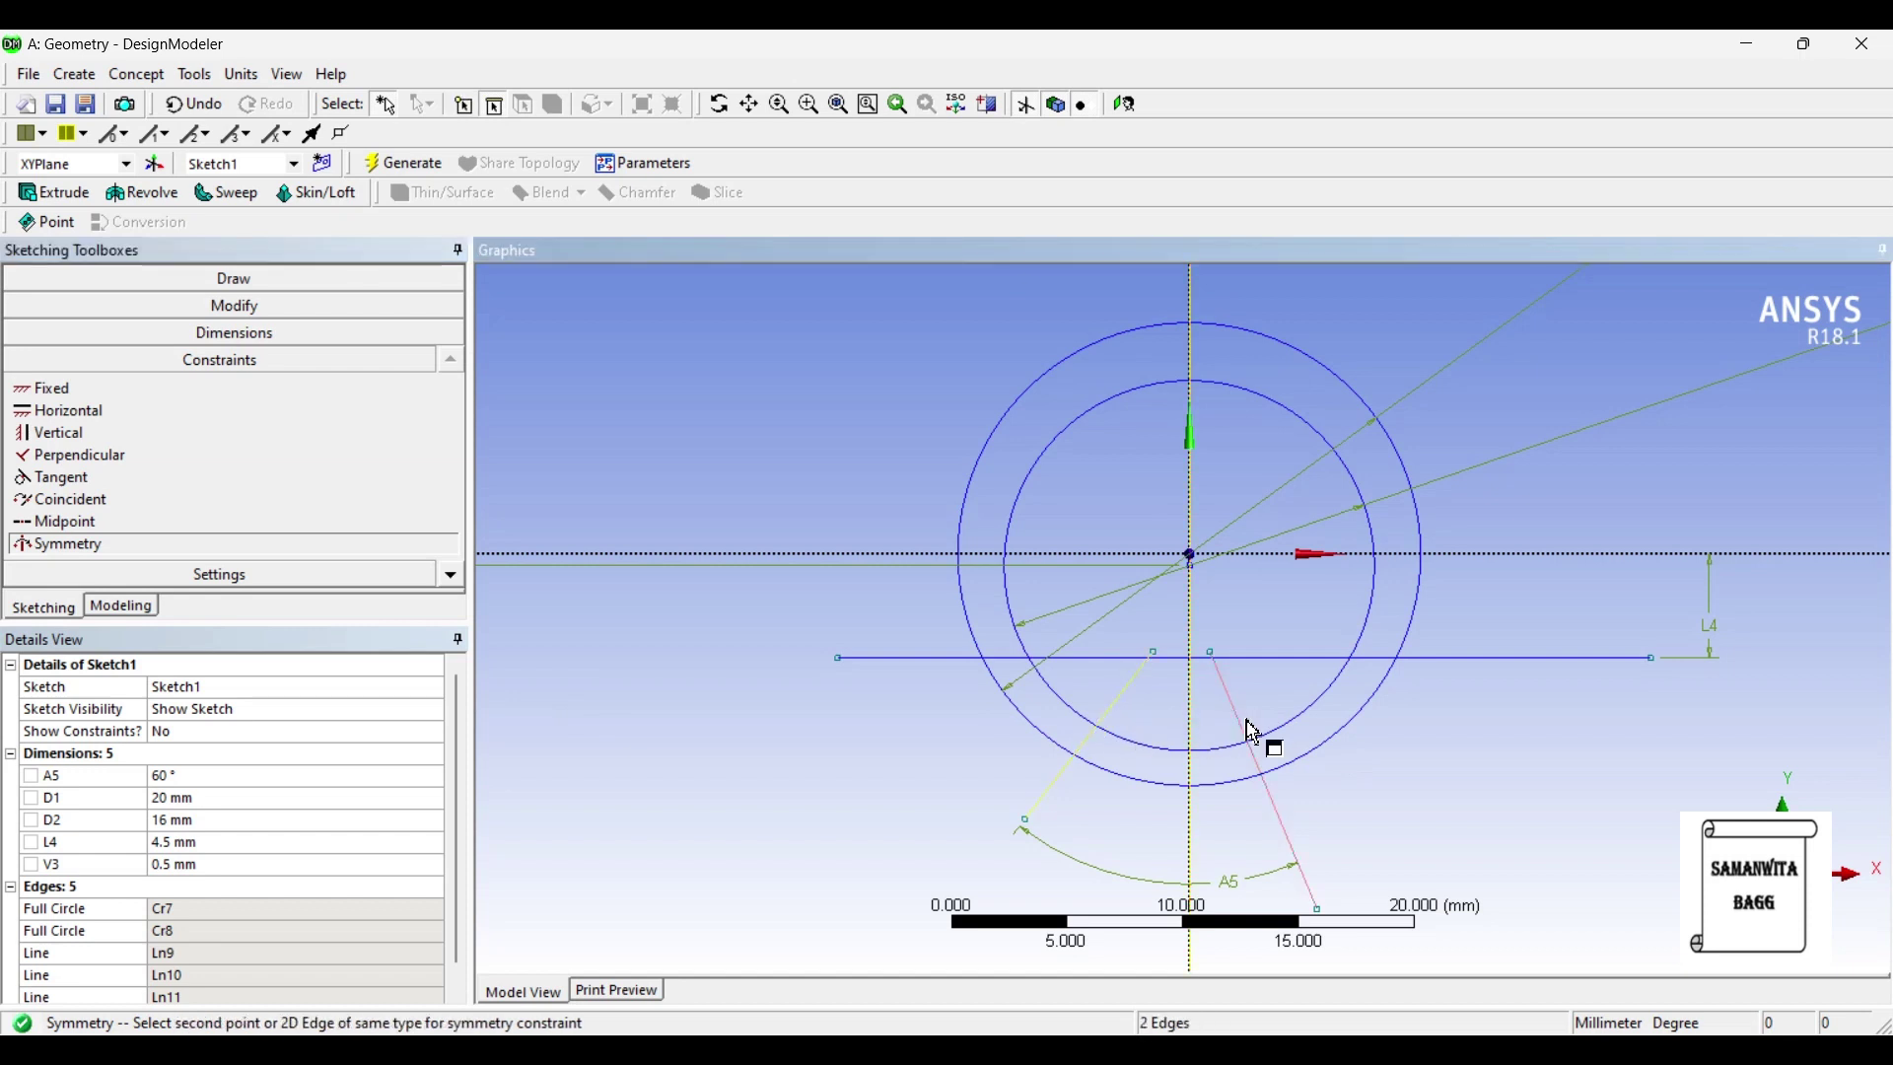
click(1248, 734)
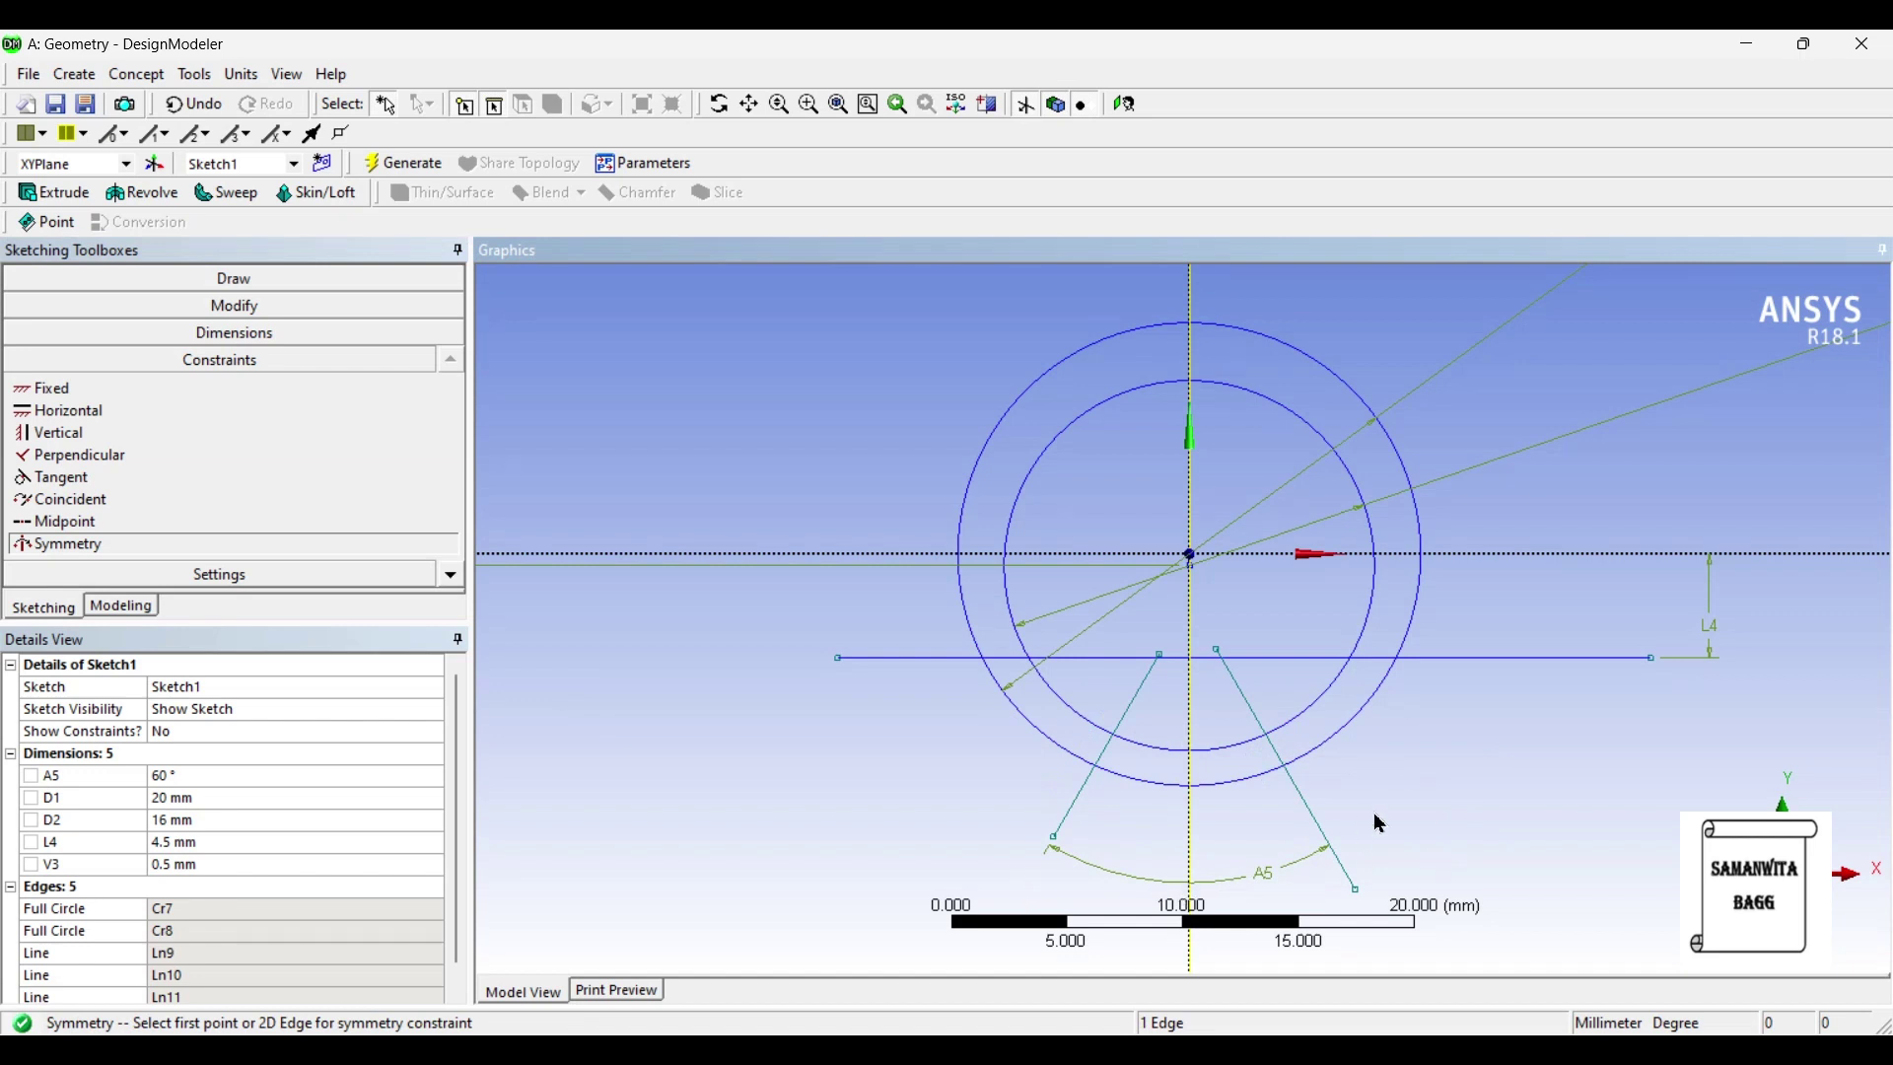
Step: Trim the horizontal line's segment between the two slanted lines and the slanted line ends protruding above it
click(225, 307)
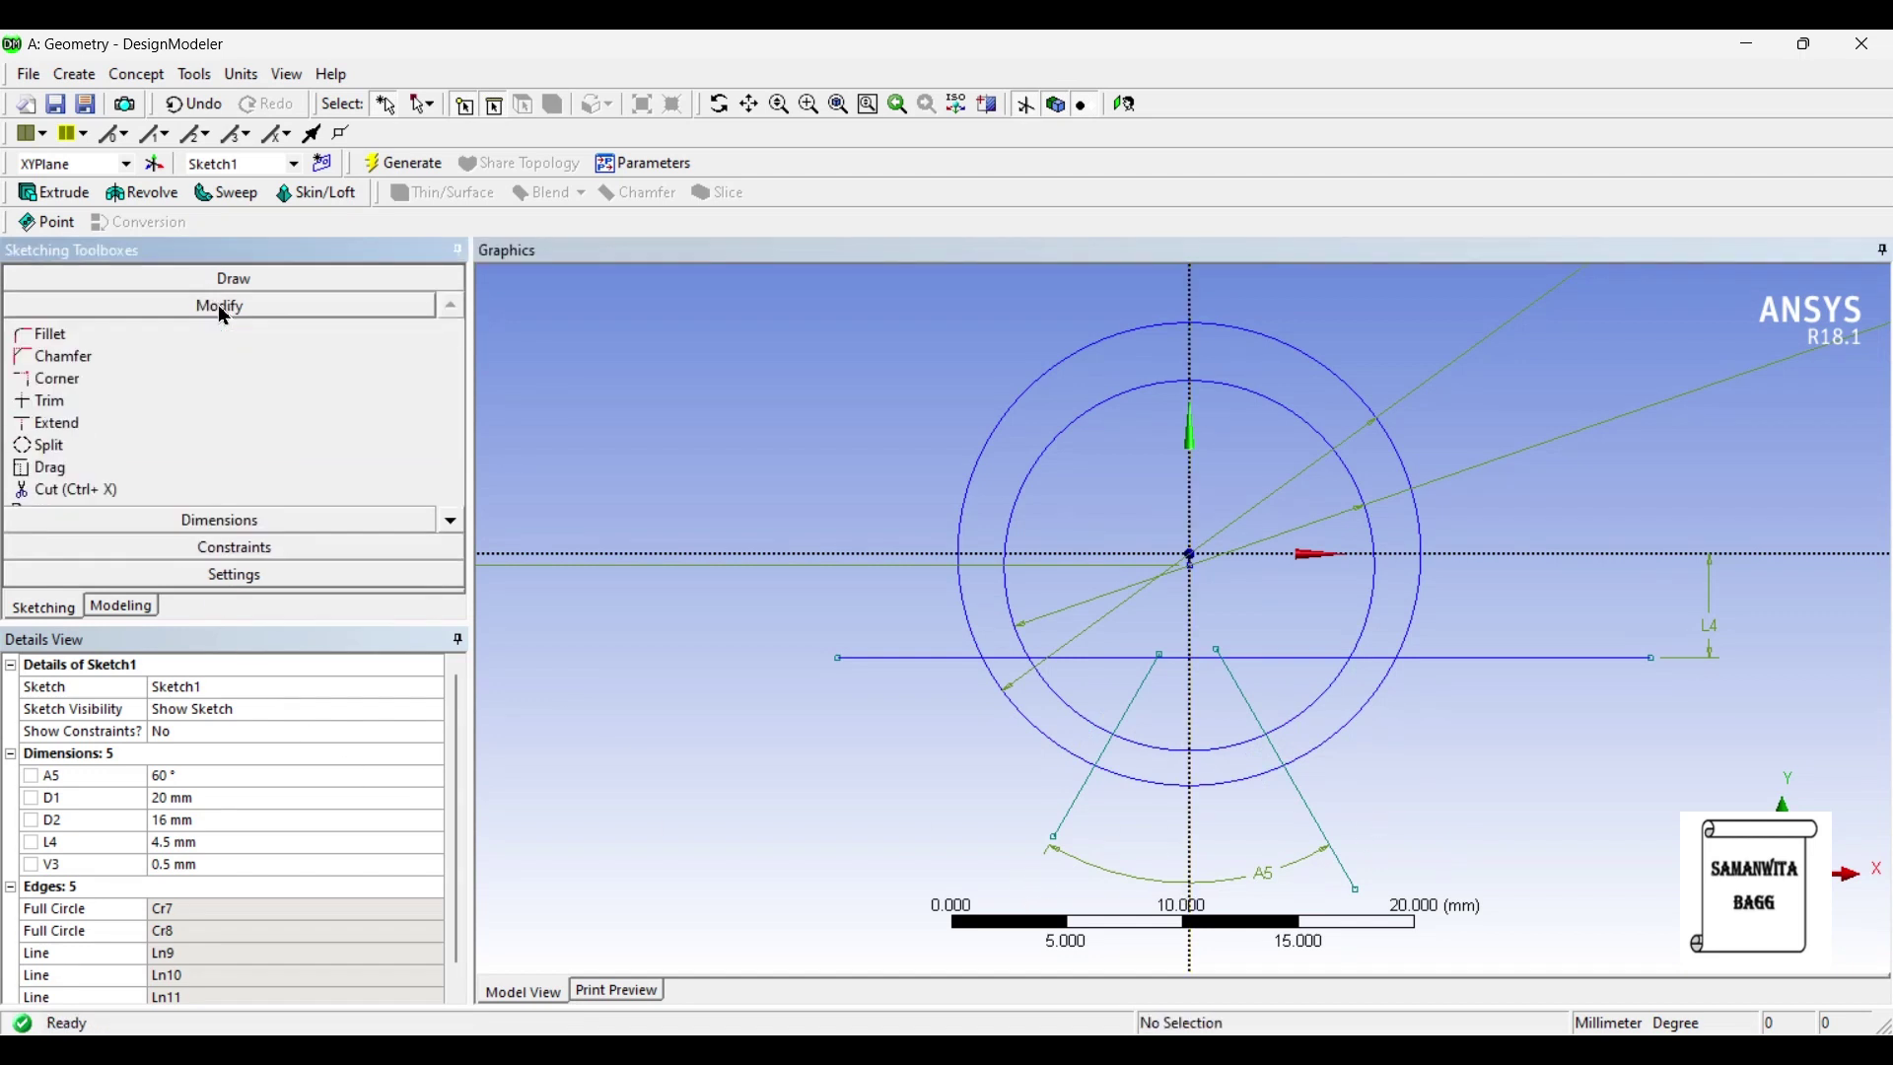
click(125, 410)
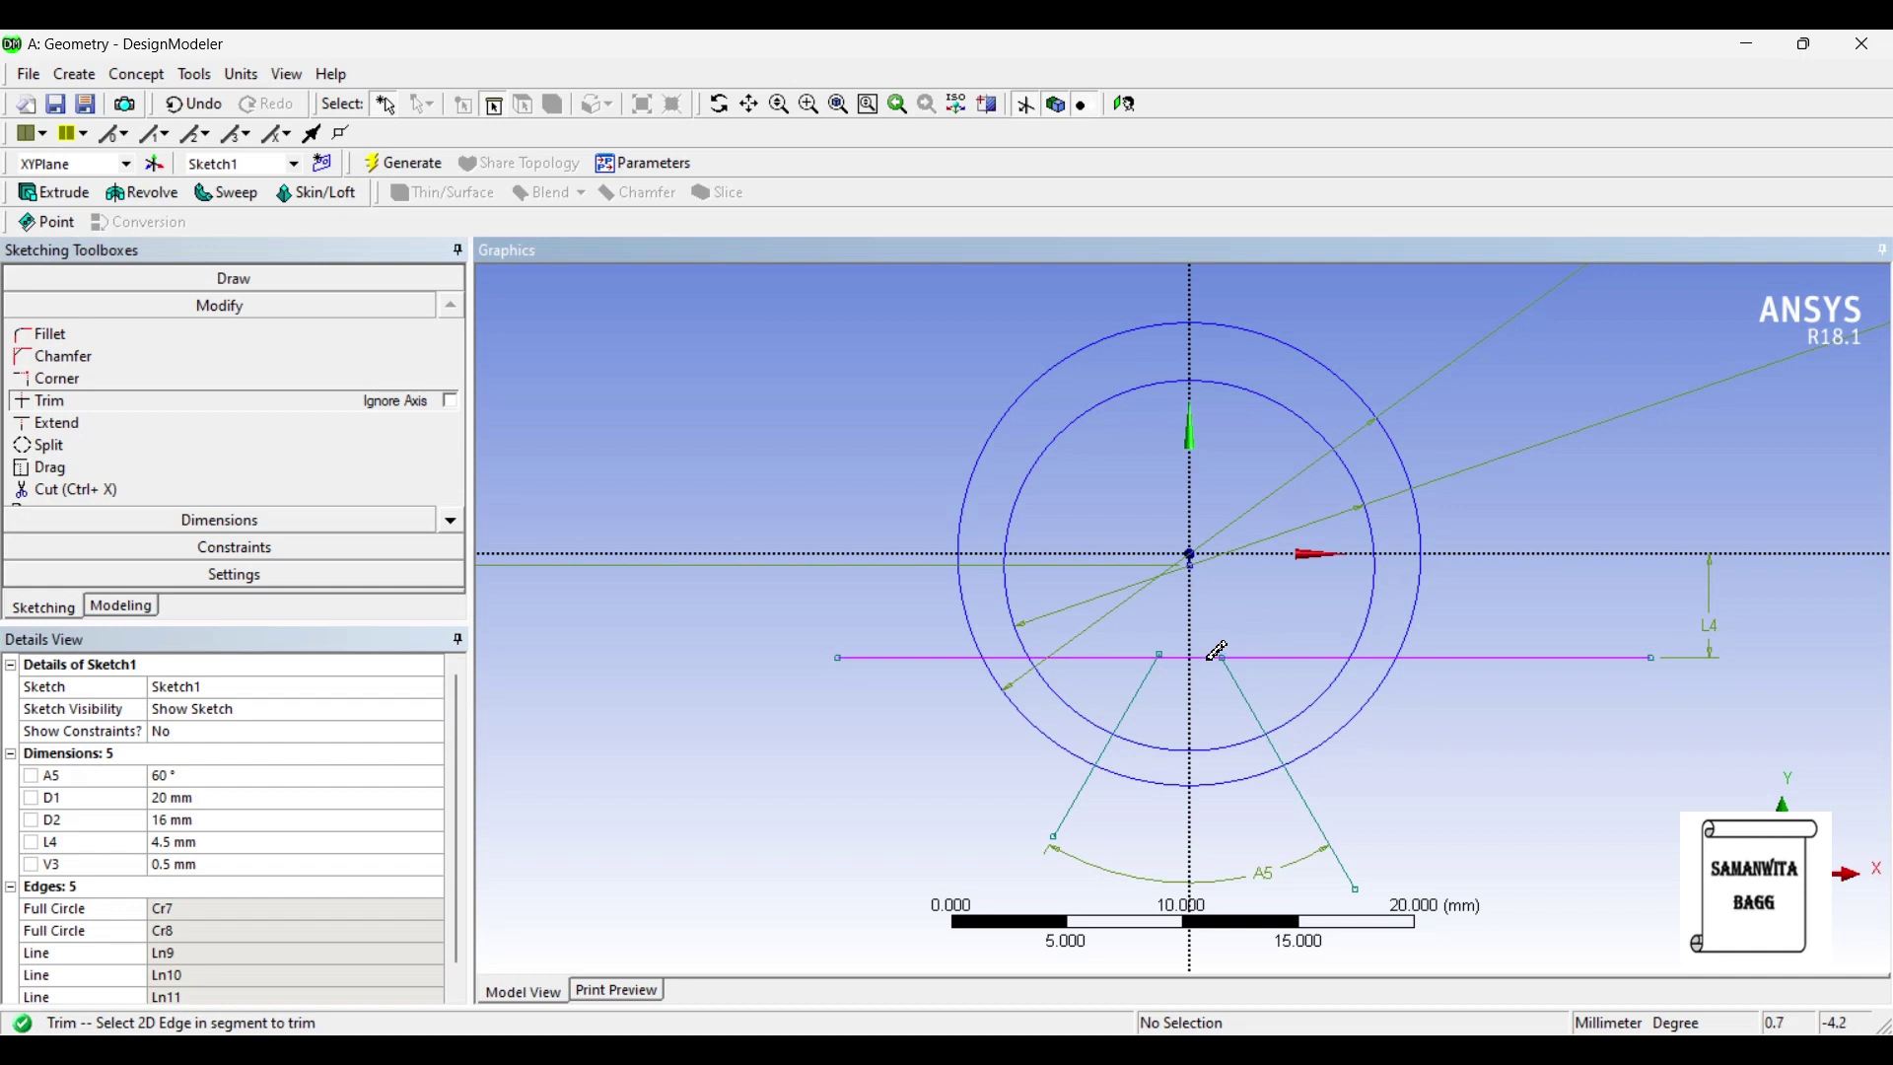
scroll(1209, 658, up, 2)
click(1231, 686)
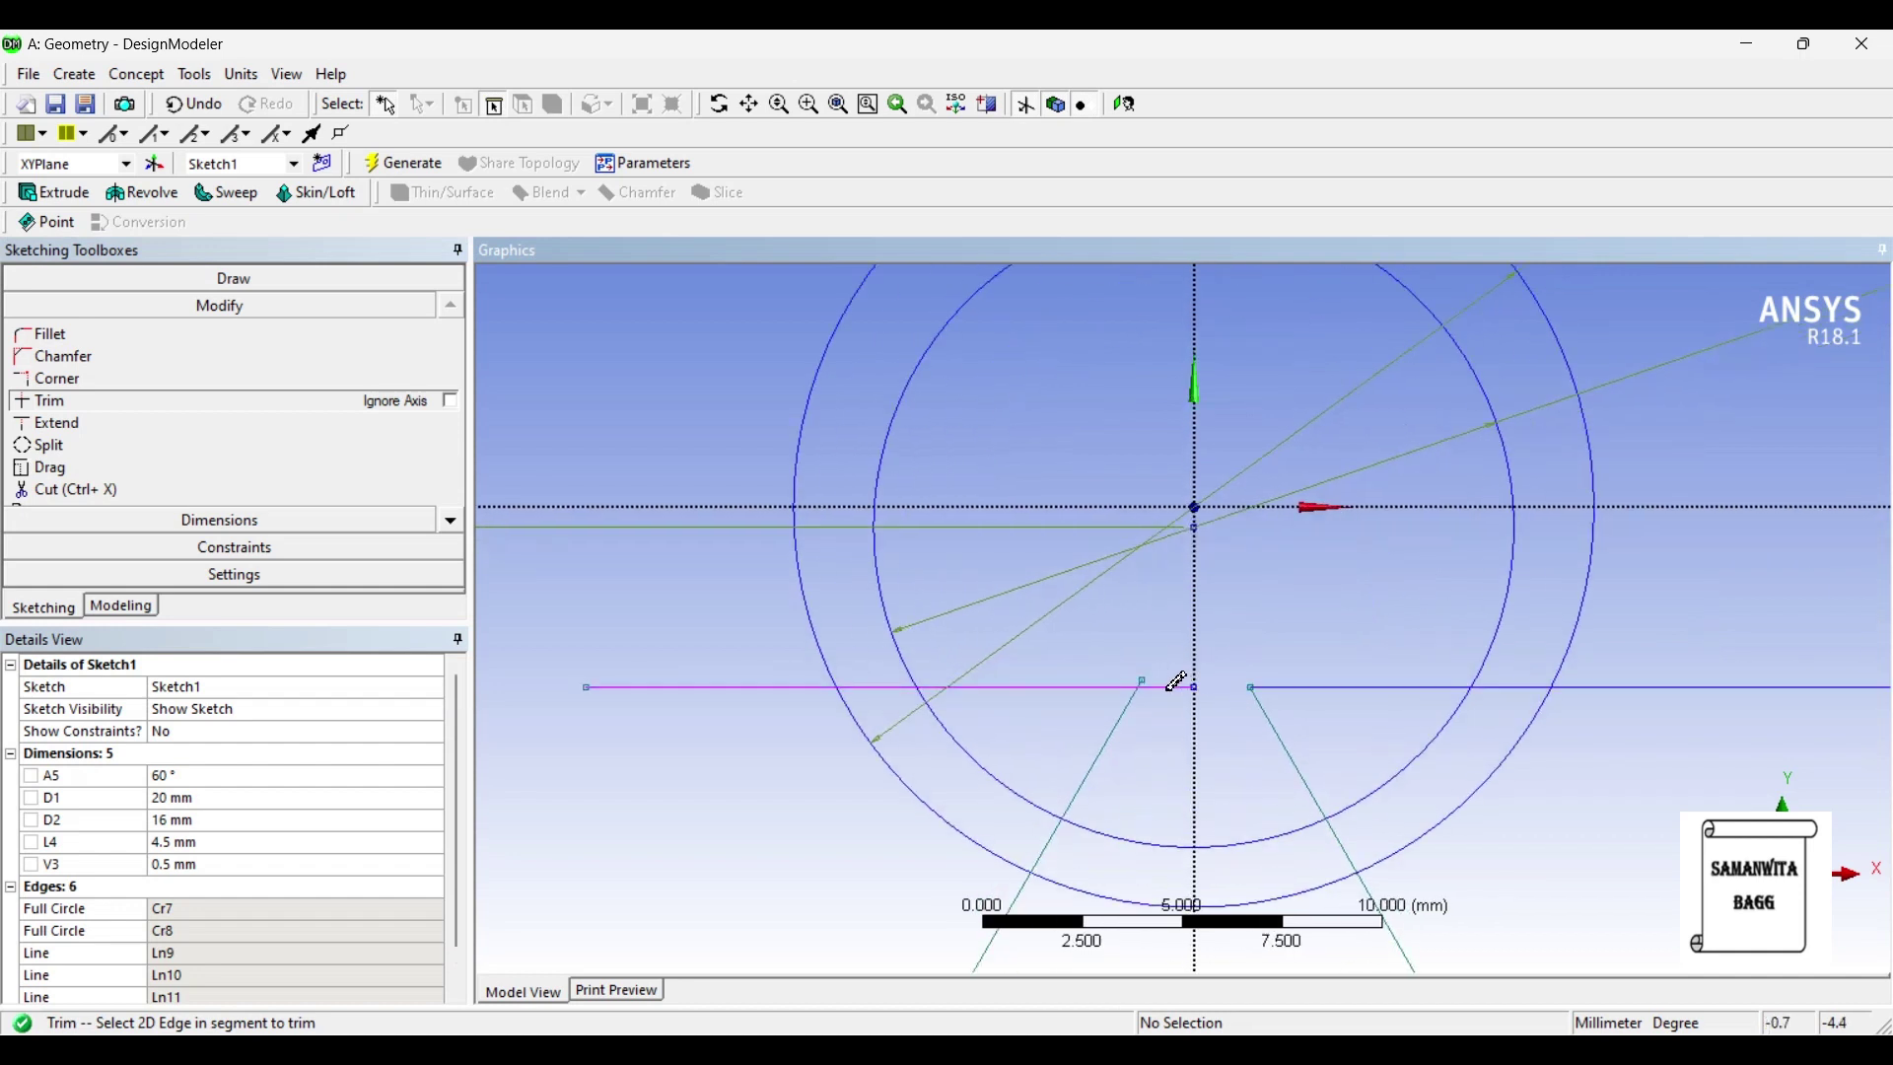
click(1176, 689)
click(1149, 680)
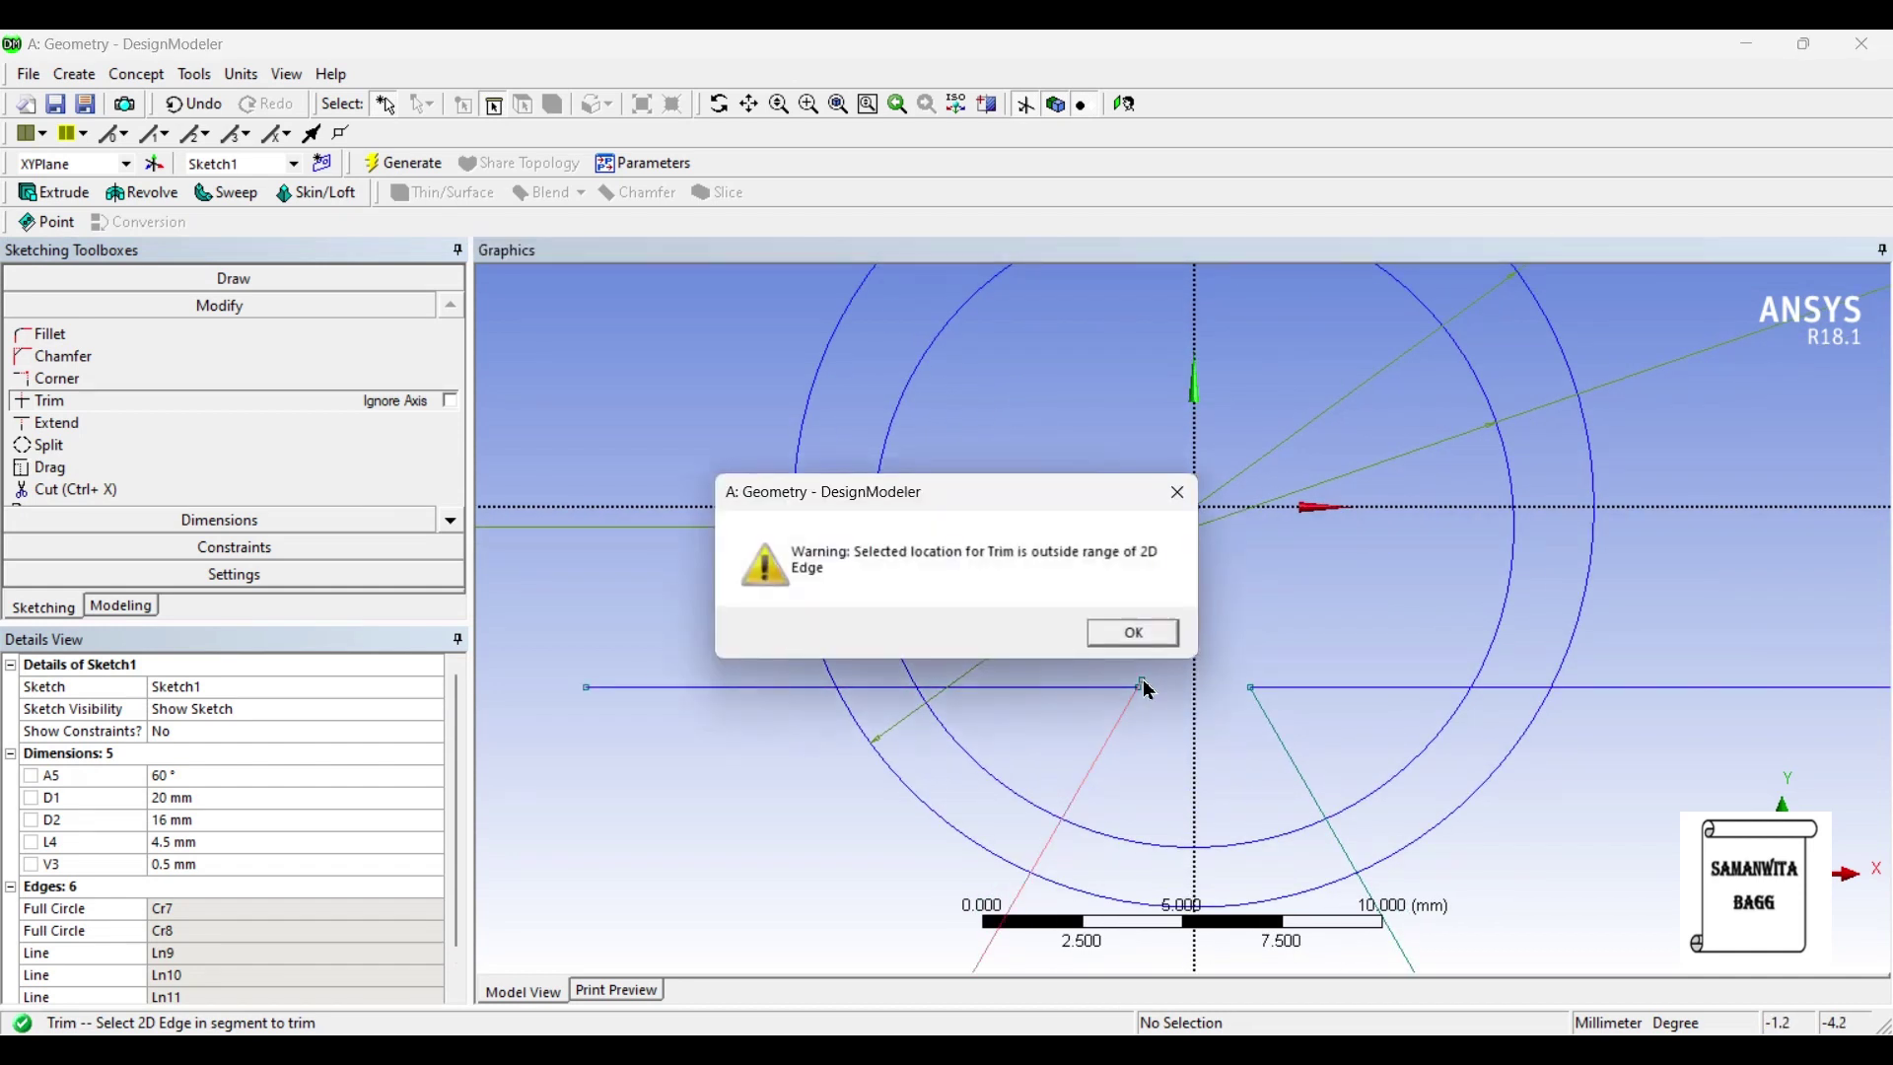
click(1179, 491)
scroll(1166, 660, up, 2)
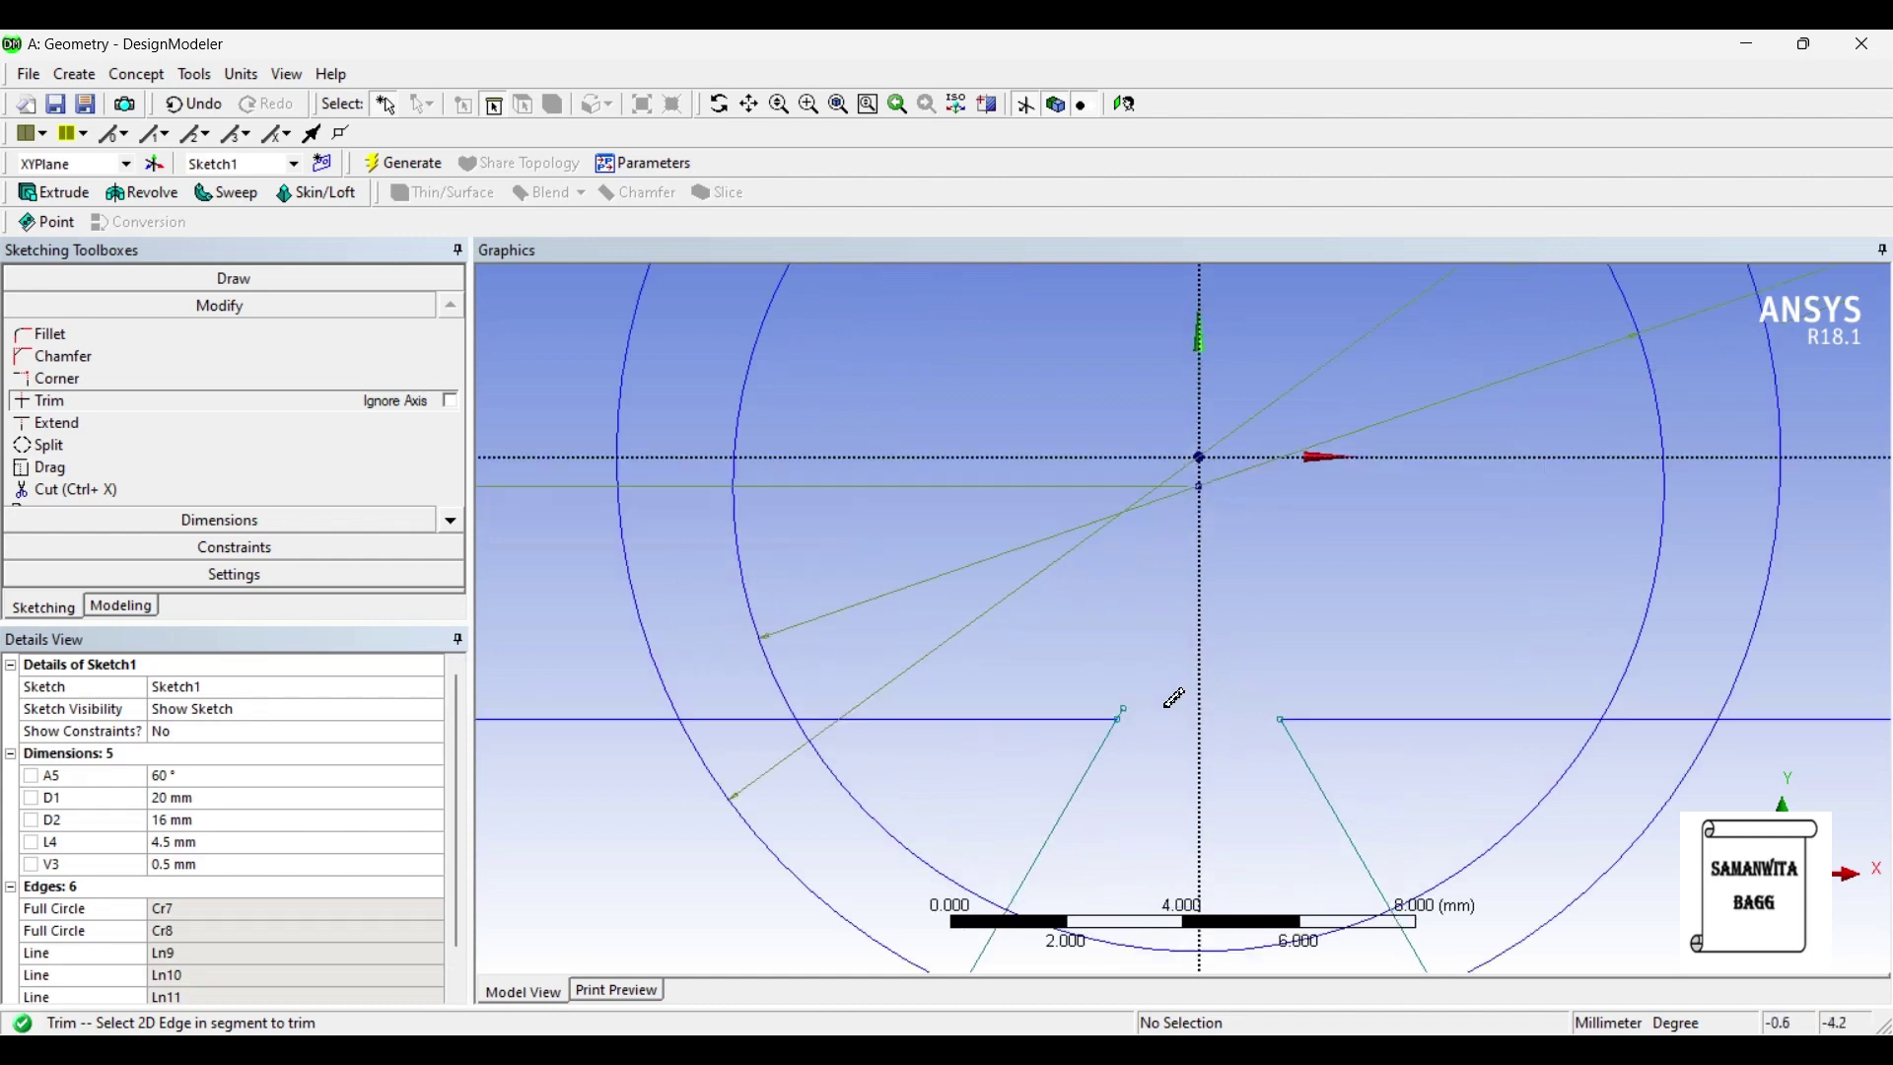
Step: Trim the horizontal line outside the inner circle, the lower arcs of both circles in the gap and lugs, and the slanted ends beyond the outer circle
scroll(1216, 790, down, 3)
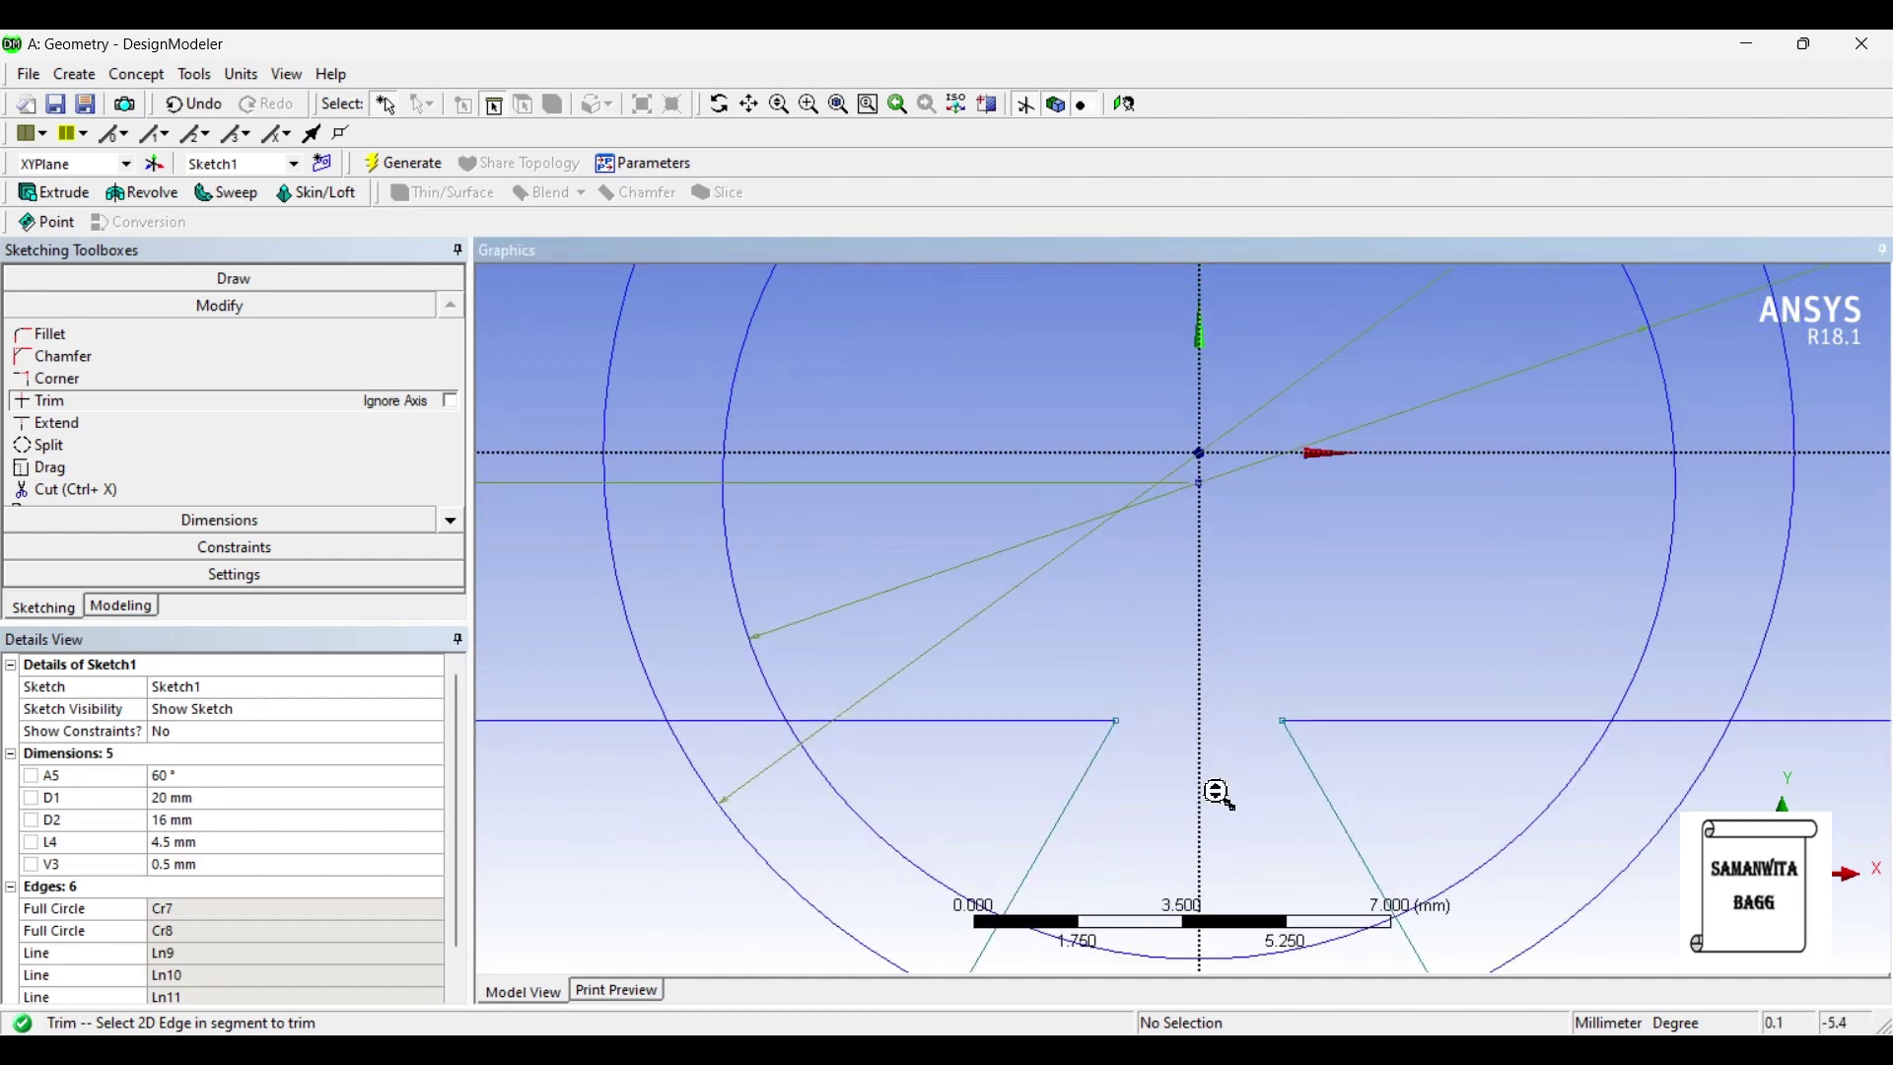
click(887, 674)
click(964, 672)
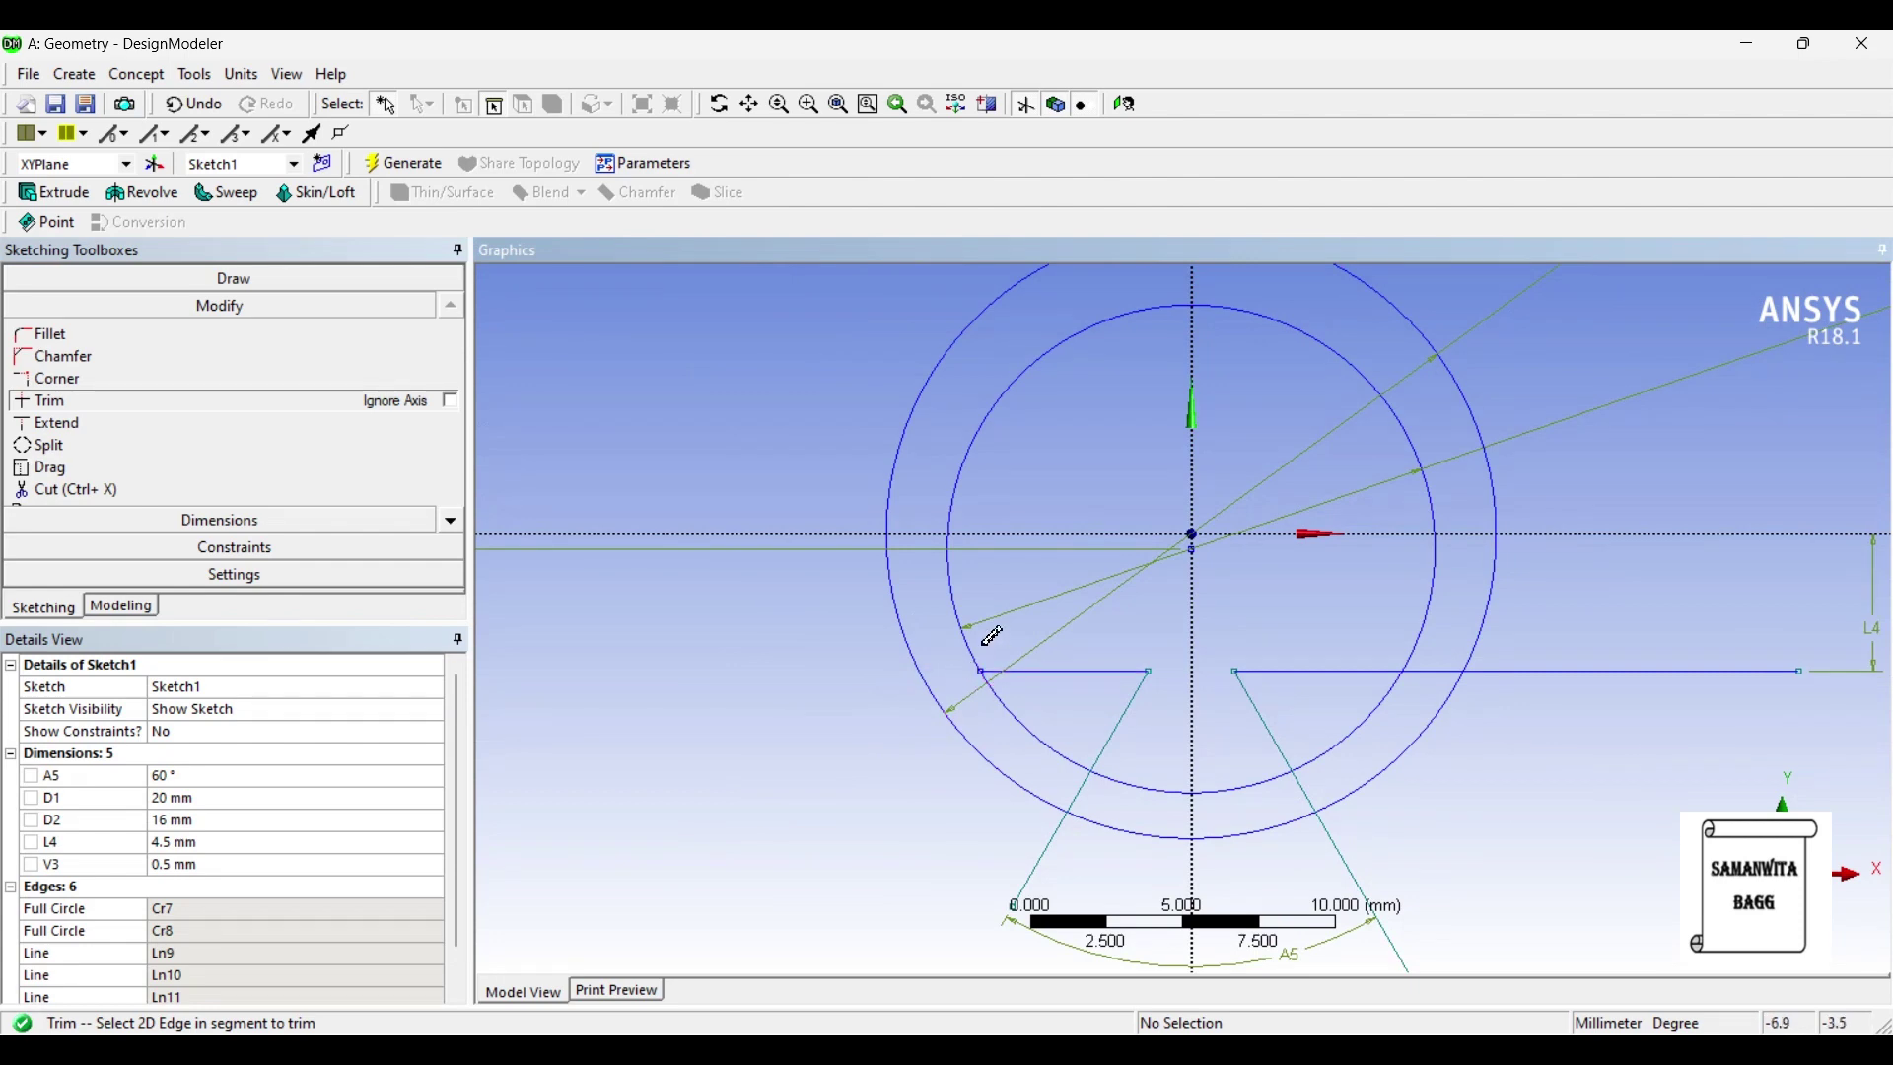
click(996, 693)
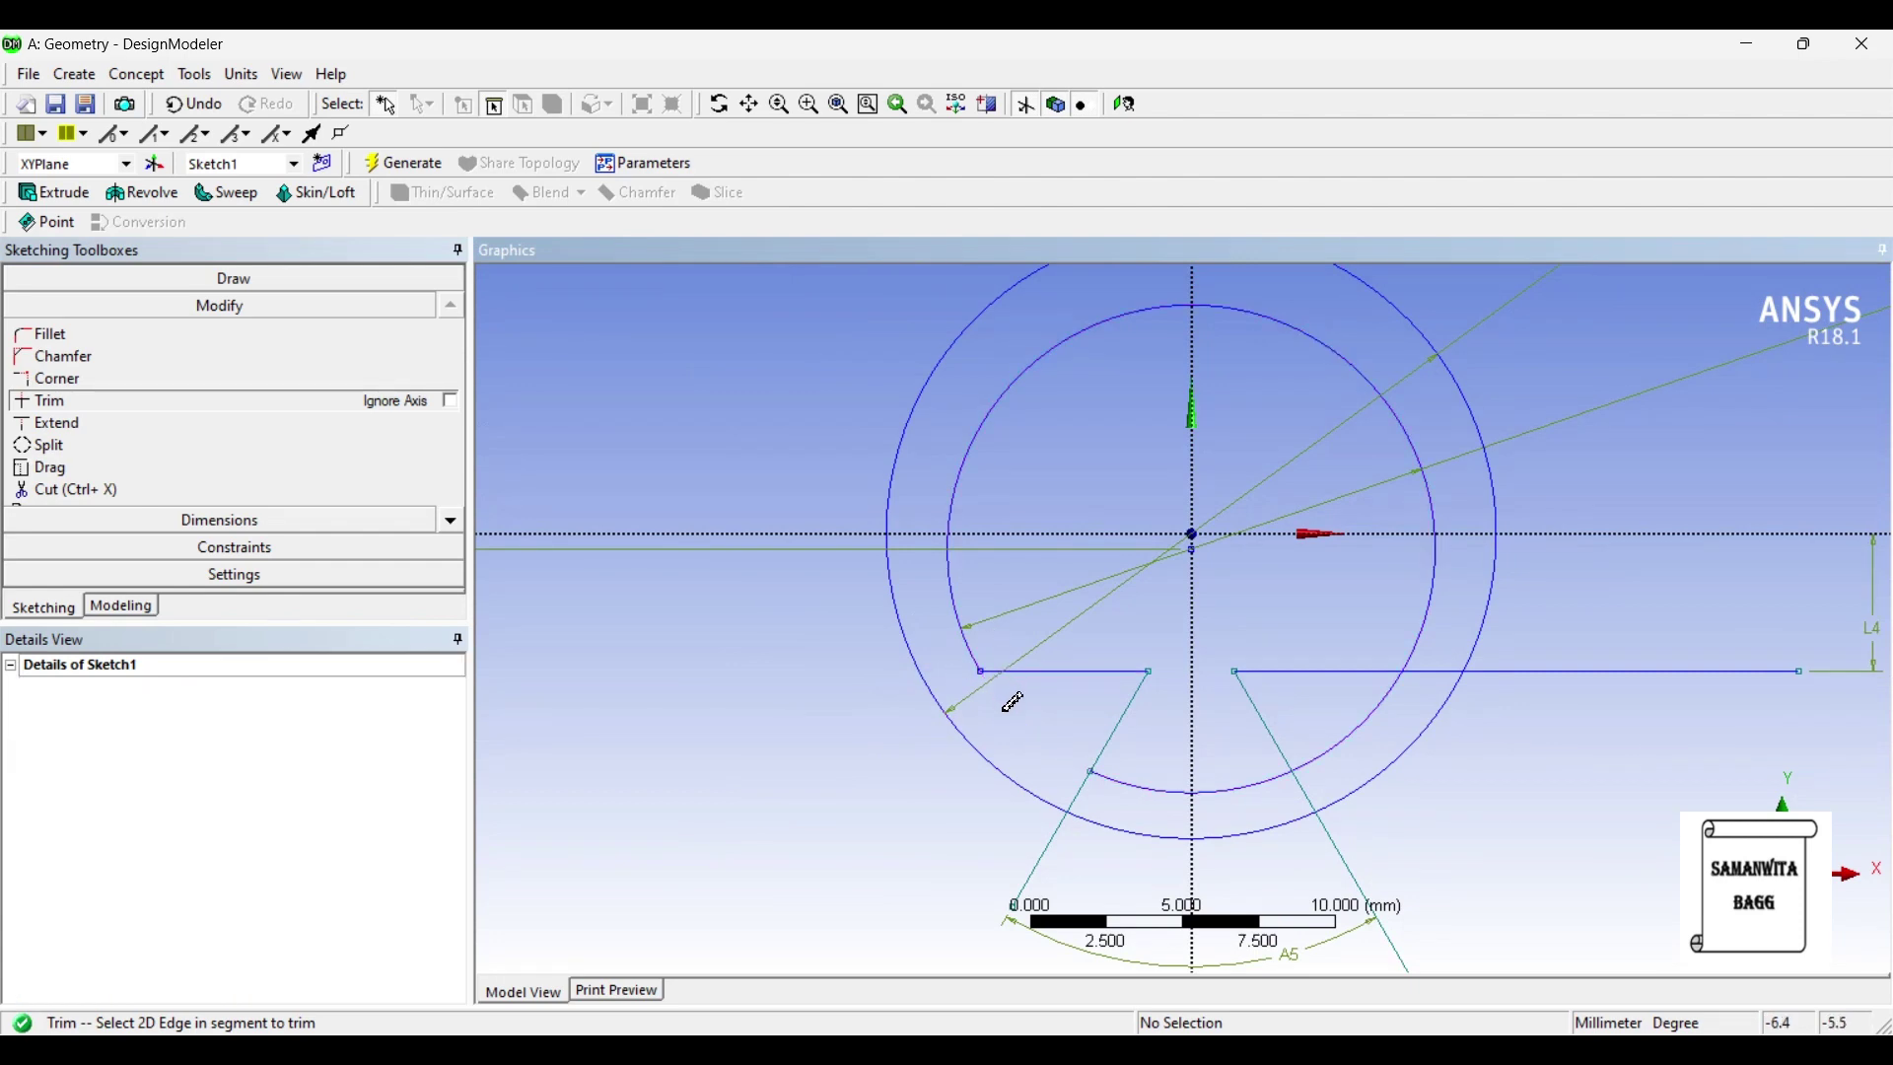
click(1115, 777)
click(1225, 789)
click(1119, 824)
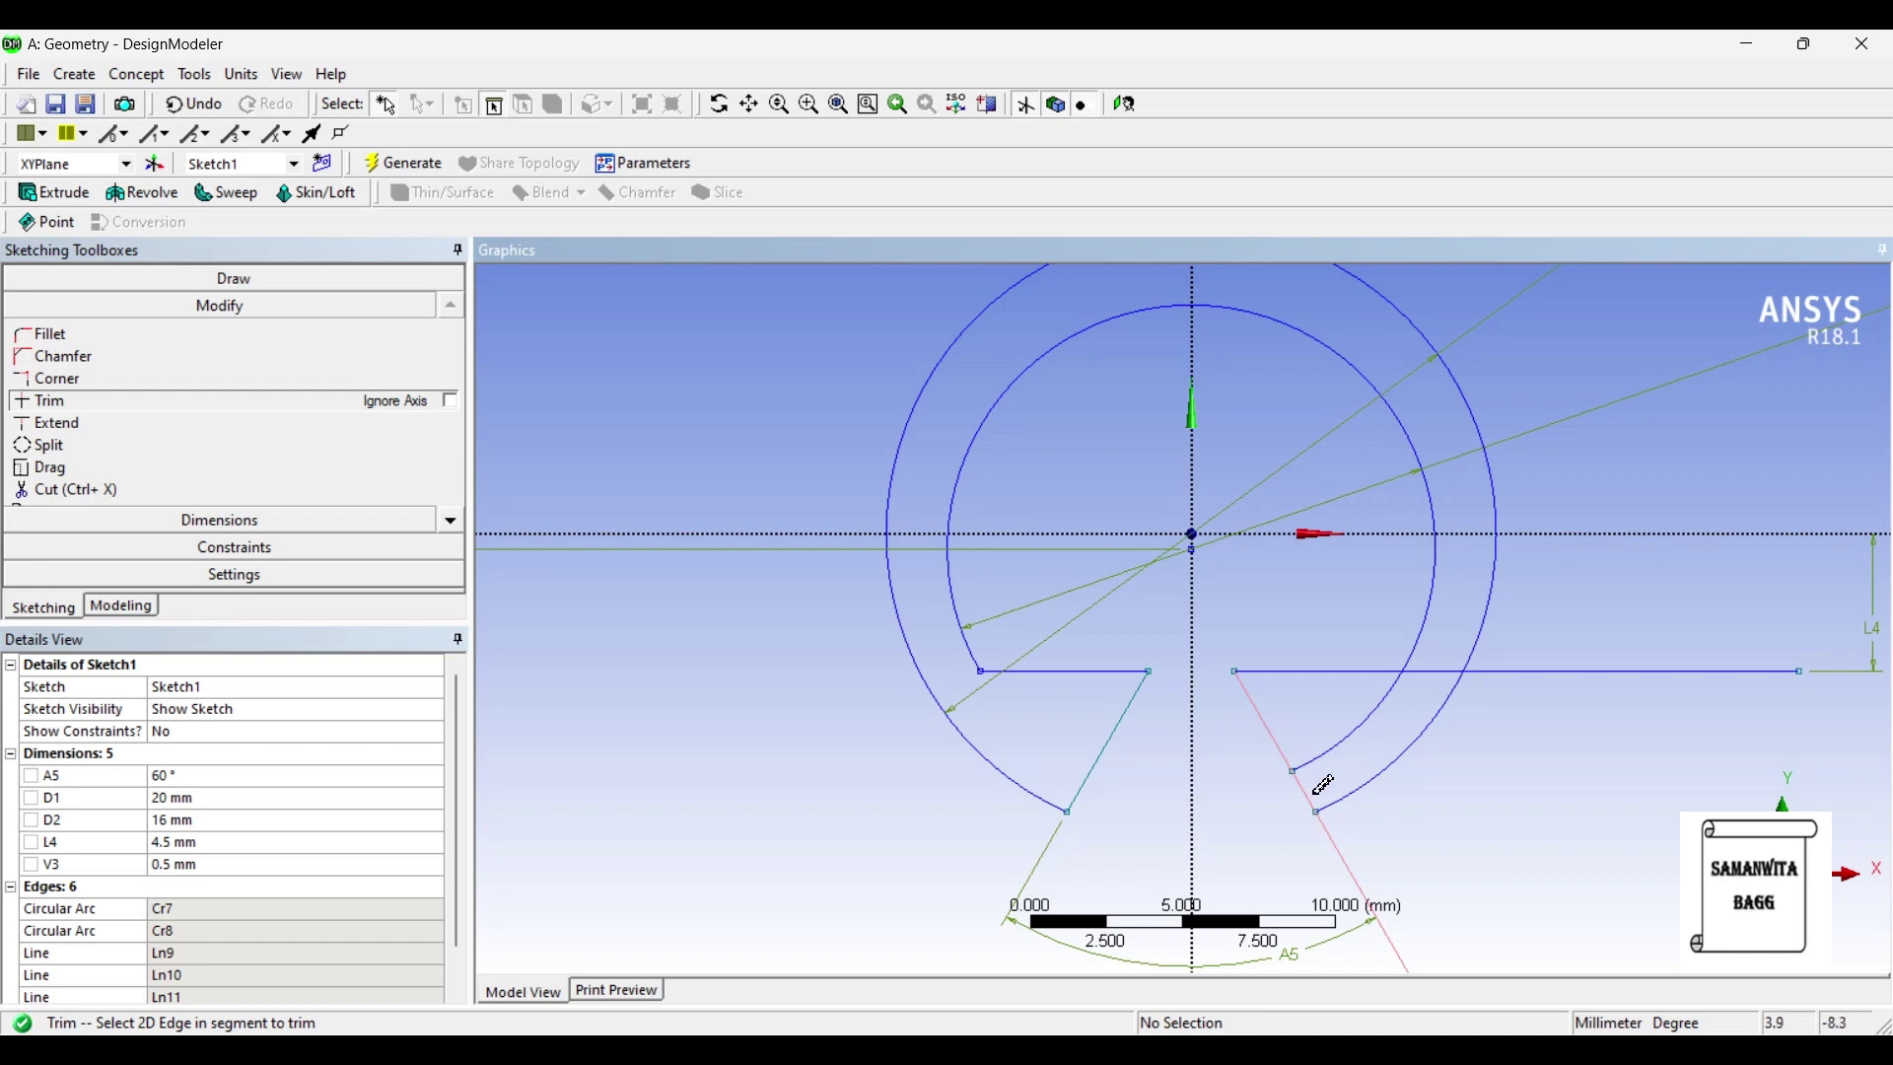
click(1344, 739)
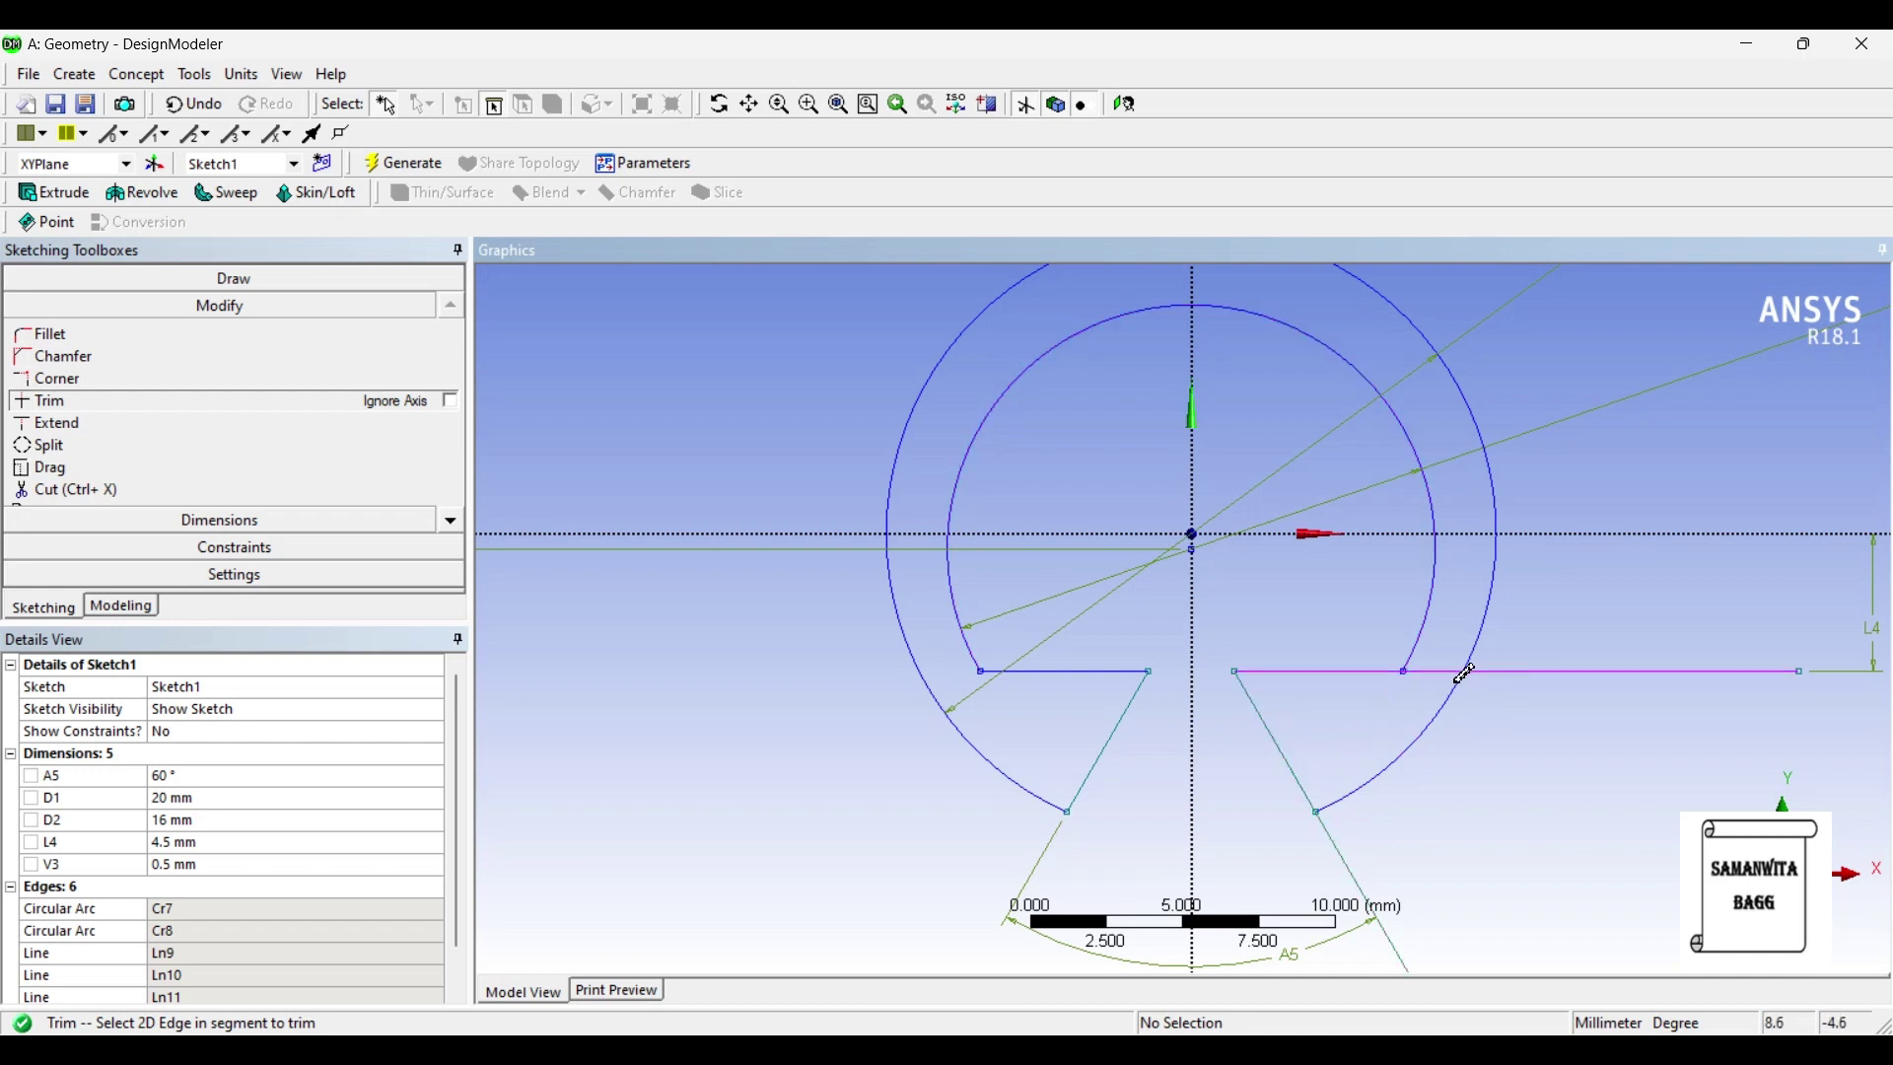
click(1494, 671)
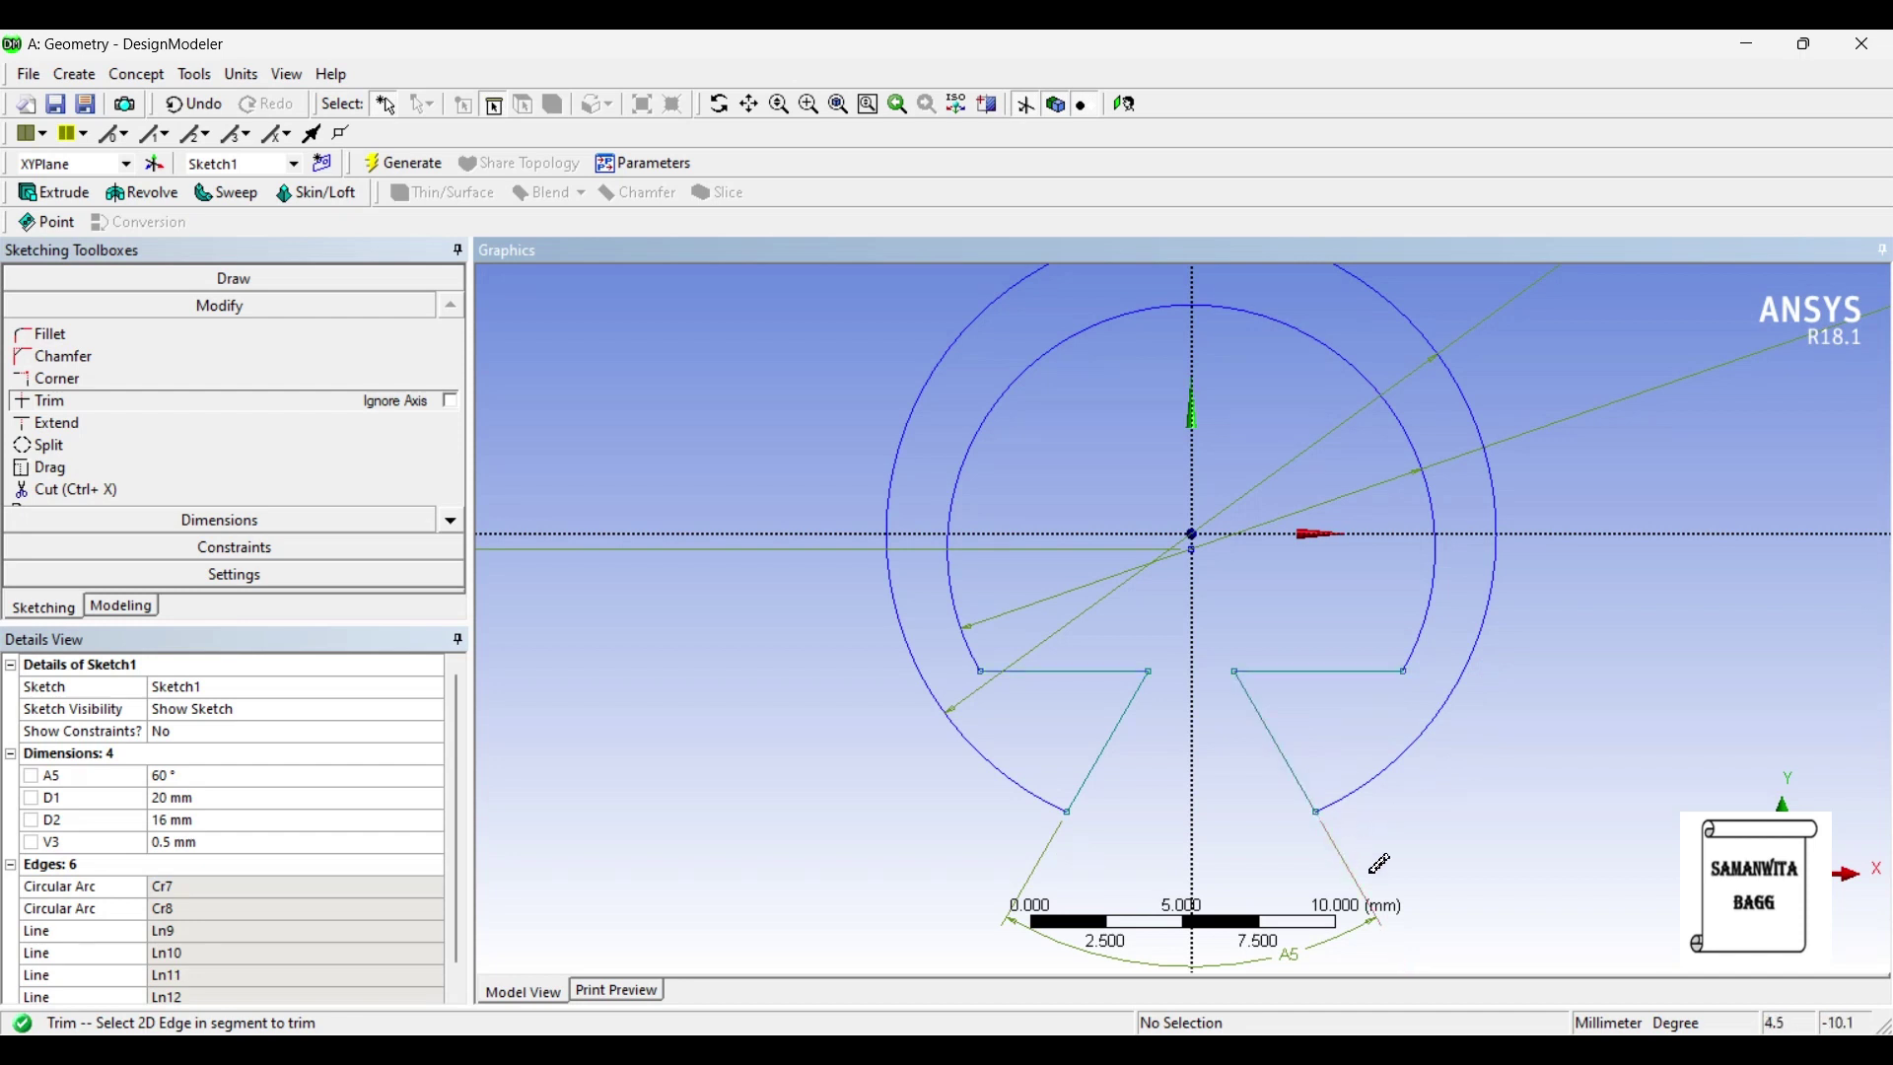
Step: Delete all remaining dimensions from the sketch: both diameters, the 60° angle and the 0.5 mm vertical offset
right_click(206, 803)
click(261, 821)
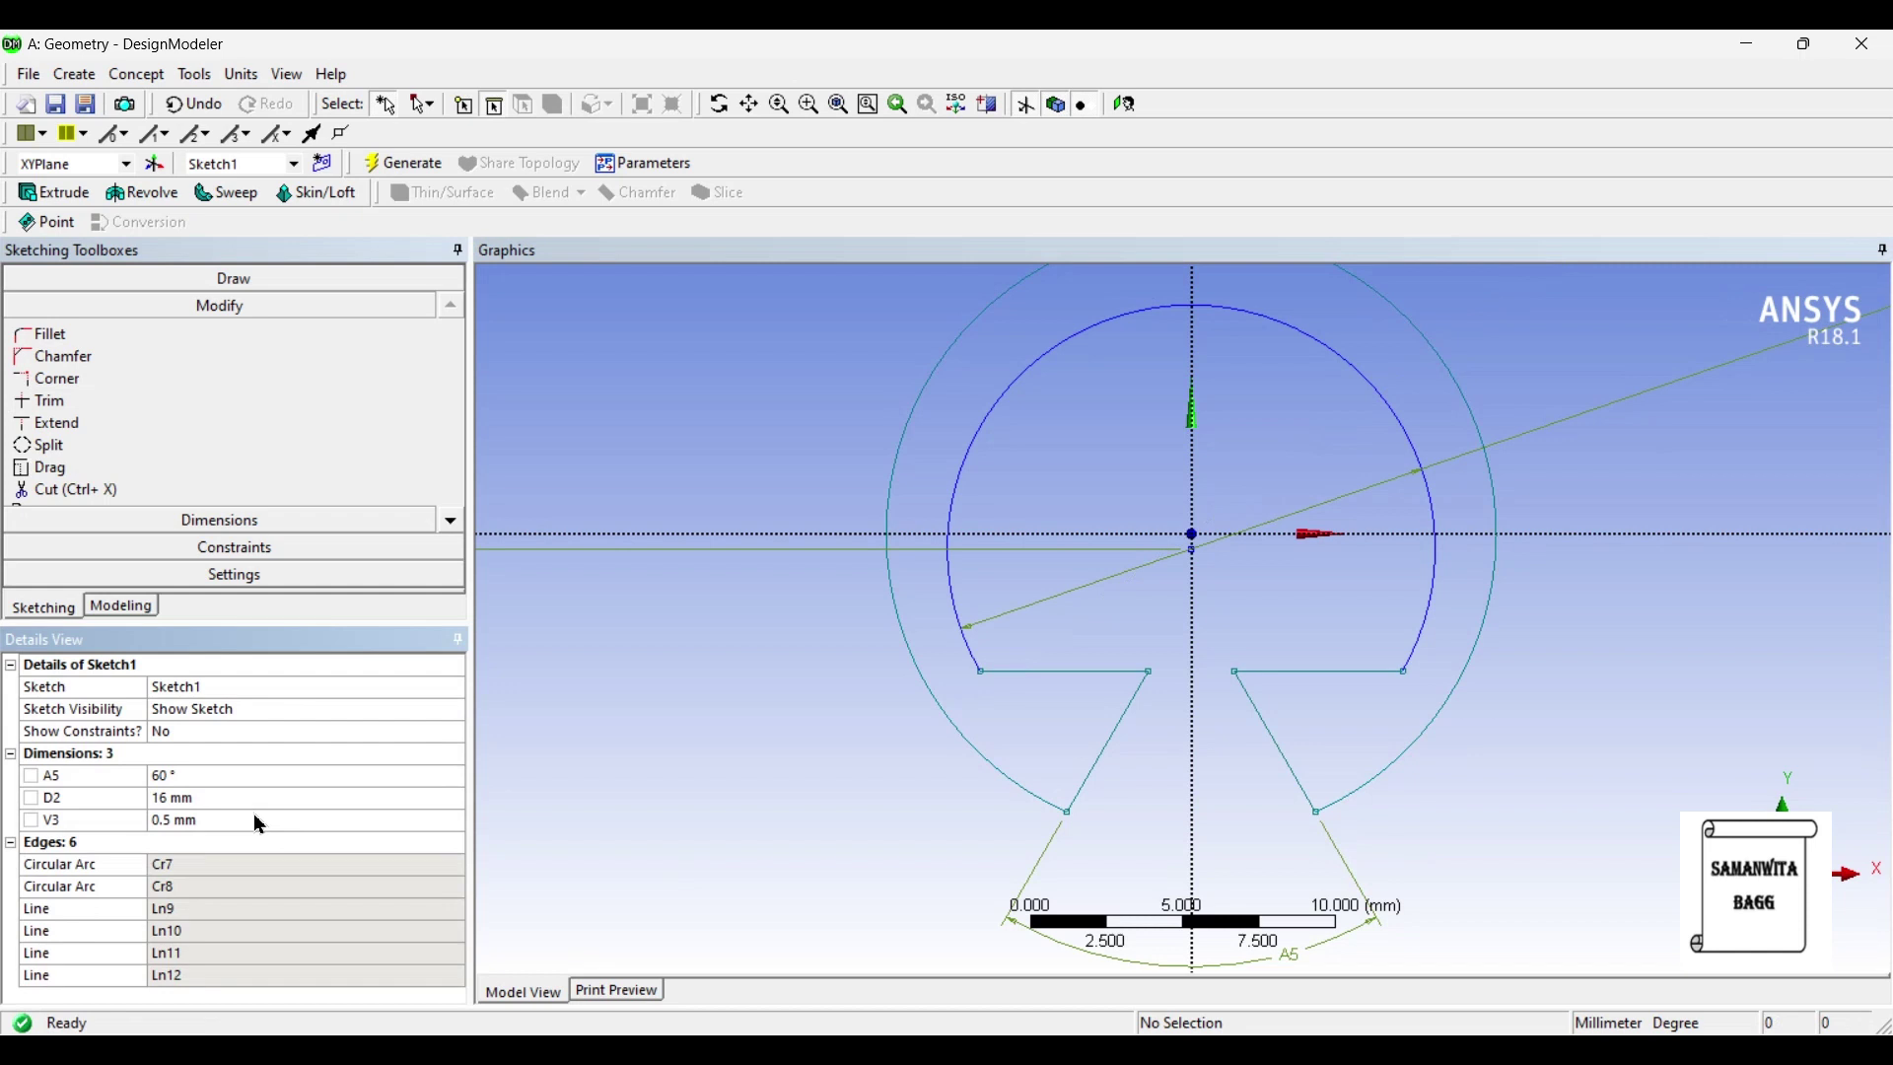
right_click(195, 804)
click(237, 826)
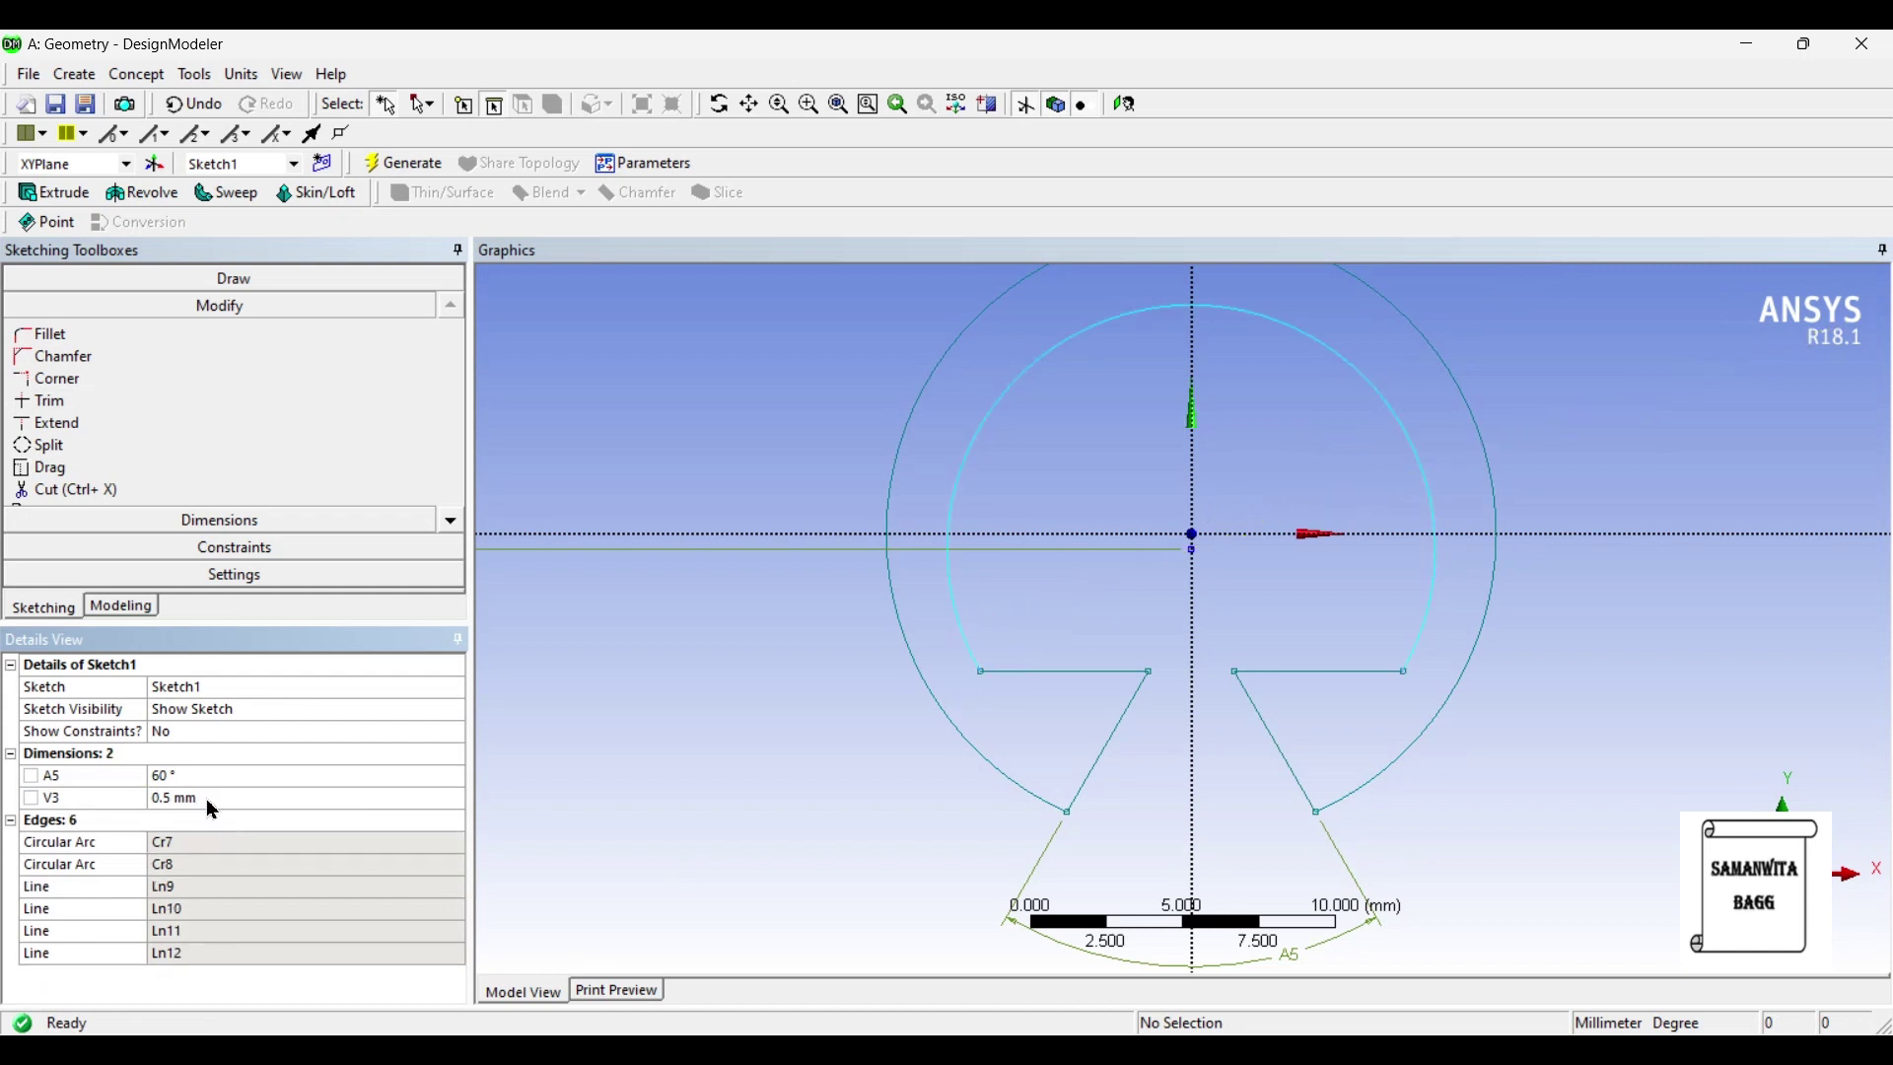
right_click(198, 778)
click(245, 804)
right_click(197, 777)
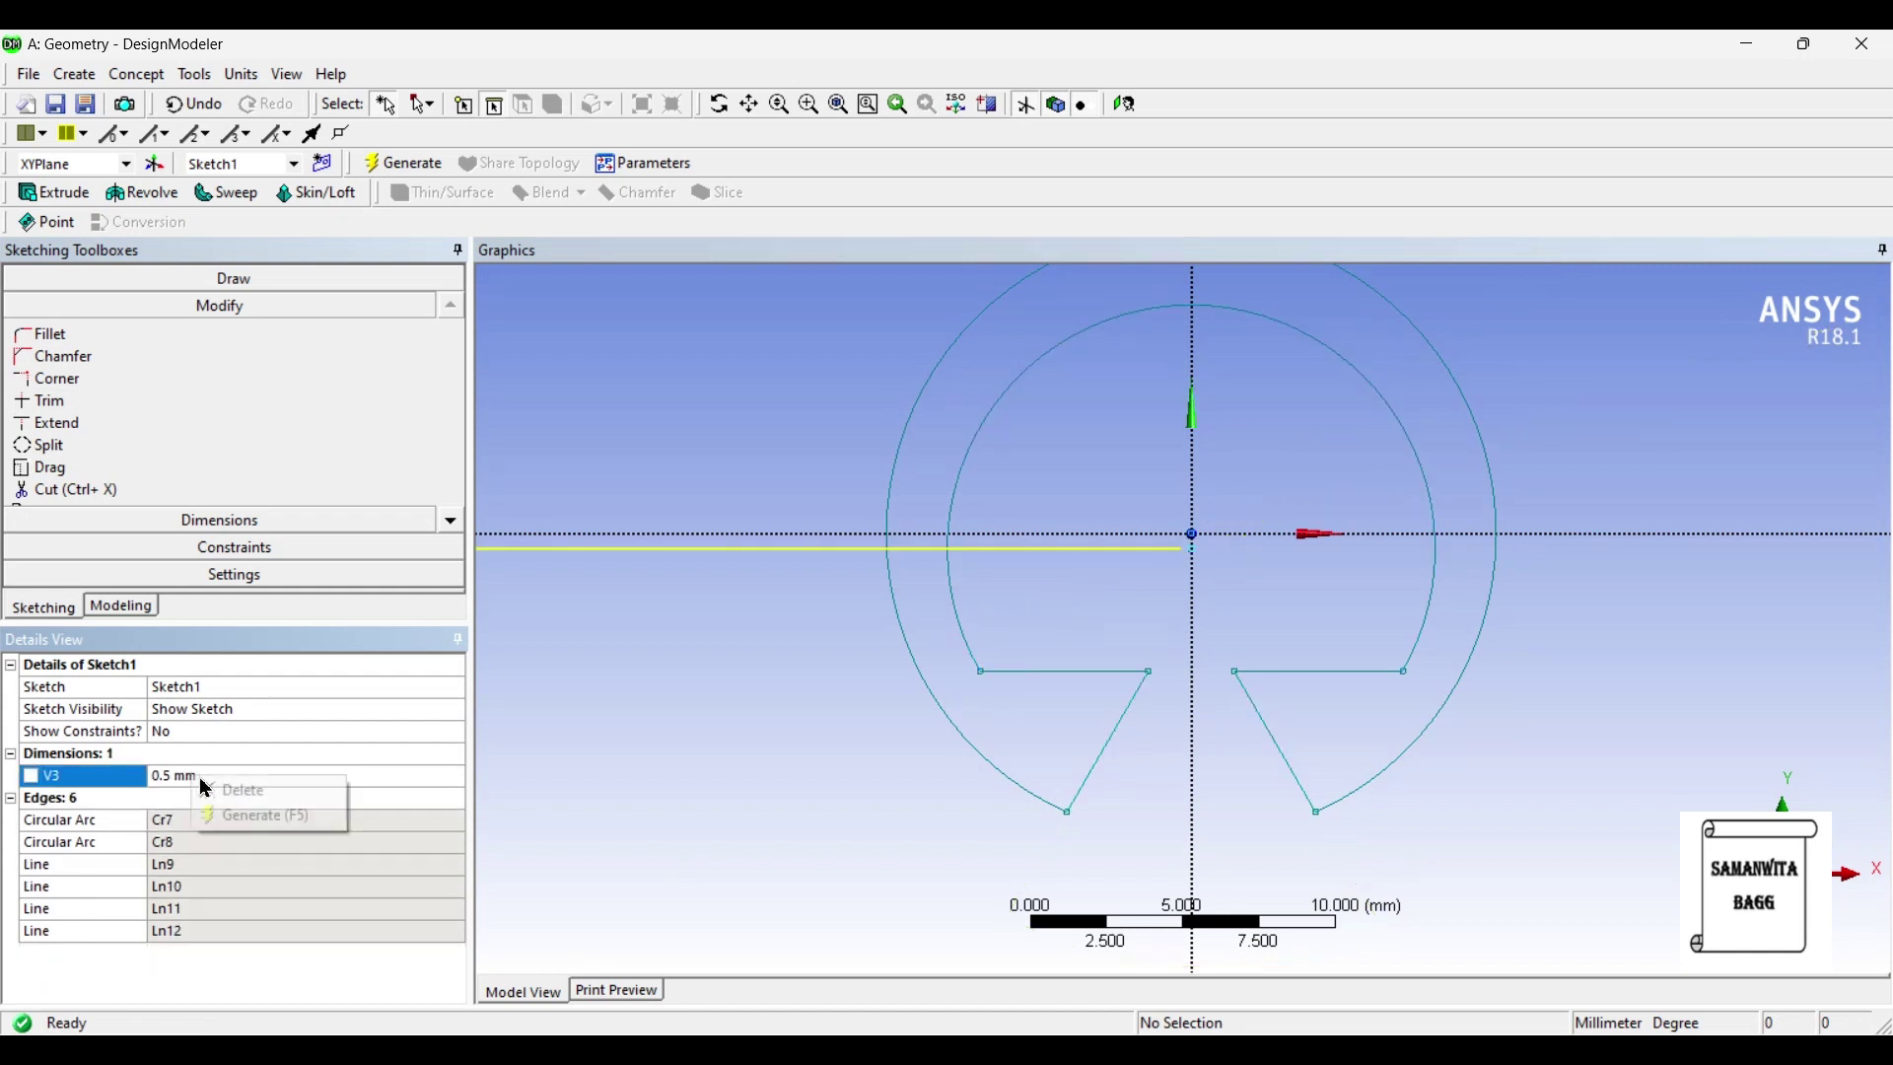
click(244, 788)
Step: Fillet both ends of each slanted gap line with a 1 mm radius, rounding four corners of the ring's lugs
scroll(1329, 561, down, 1)
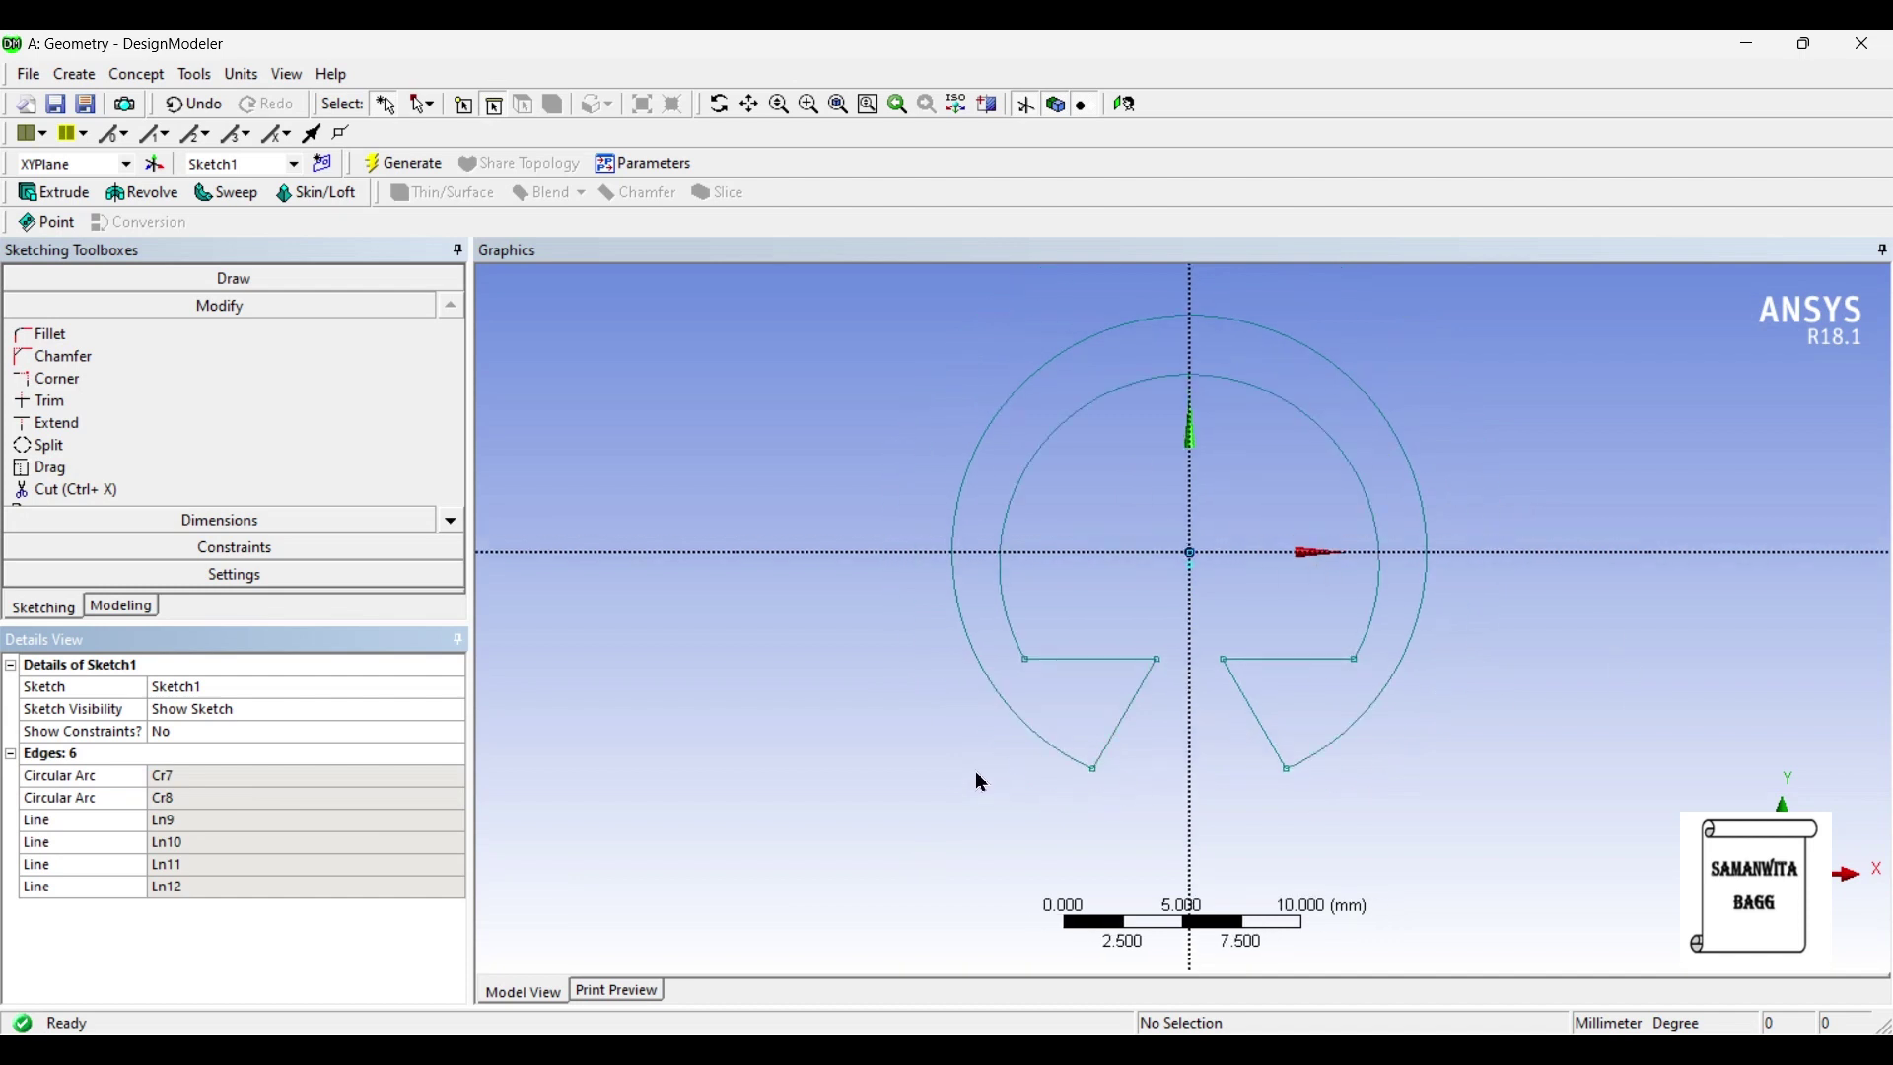
scroll(878, 796, up, 2)
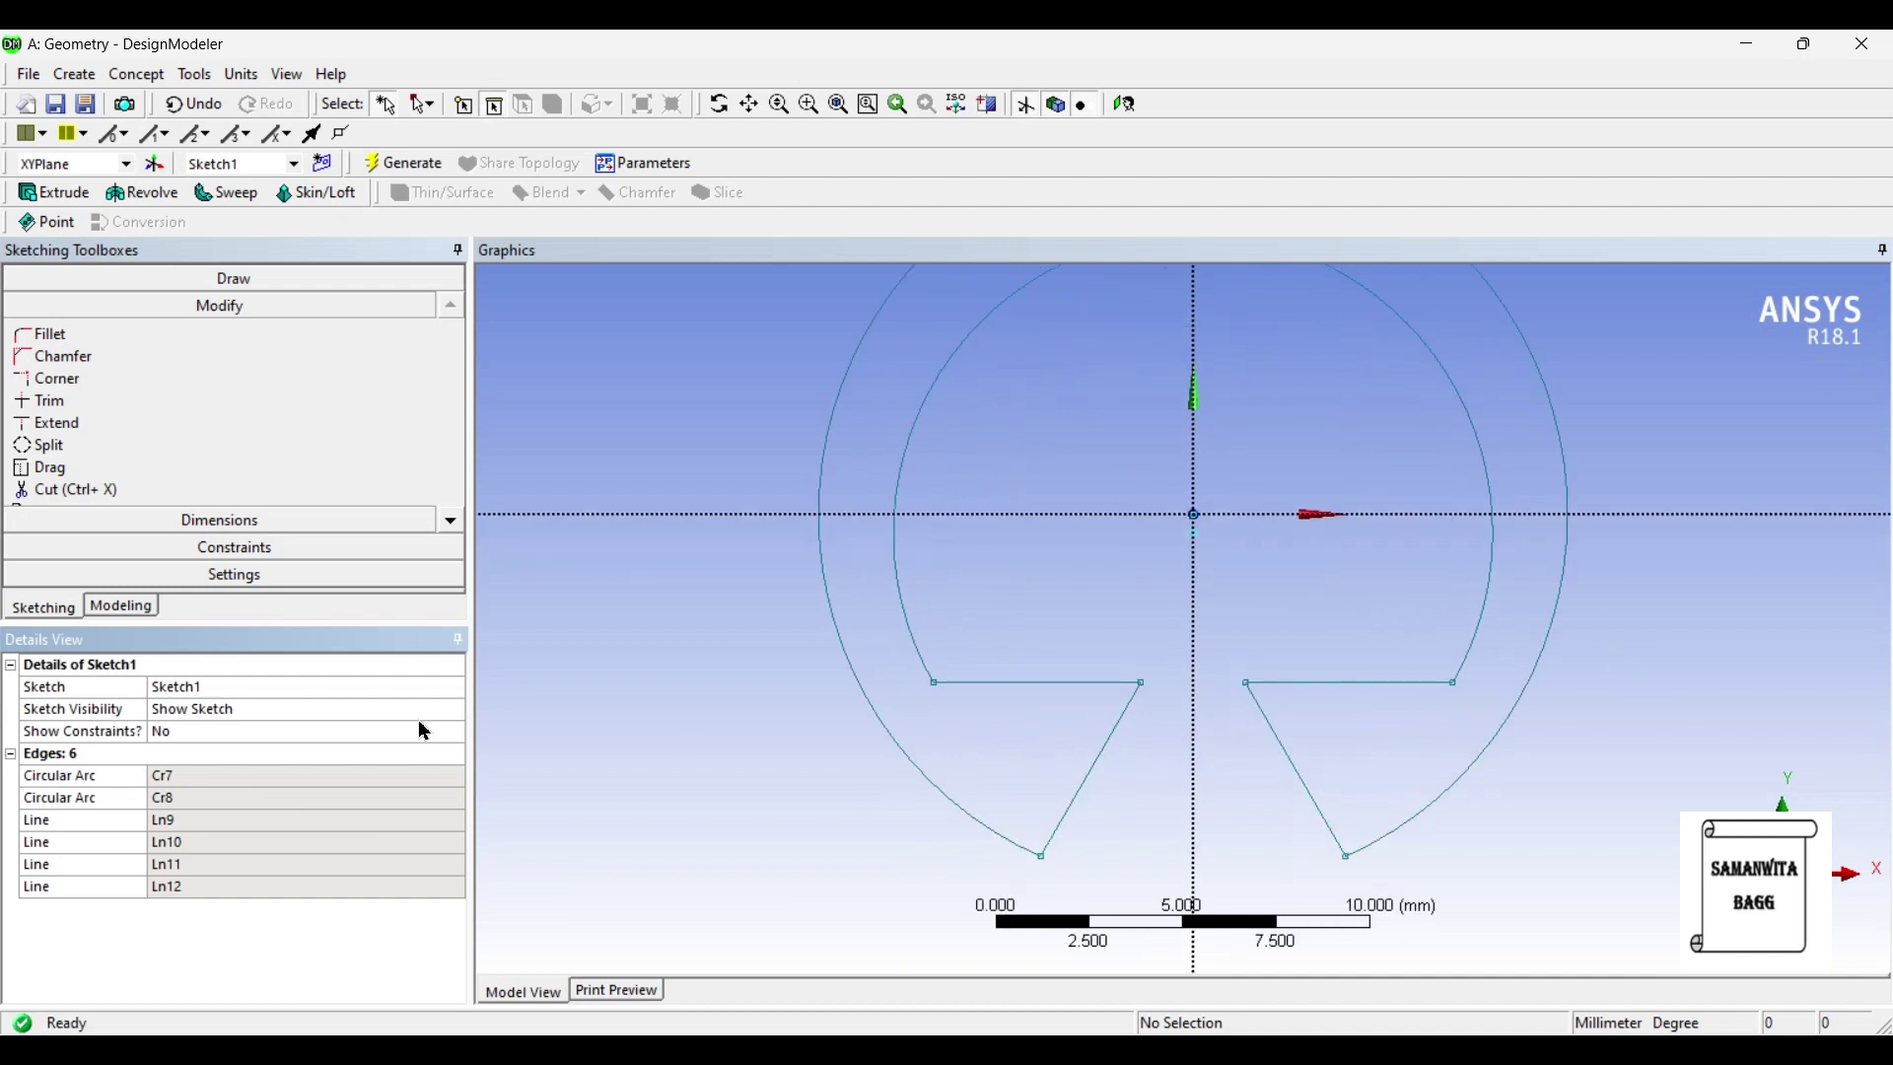
click(125, 341)
drag(446, 335, 360, 338)
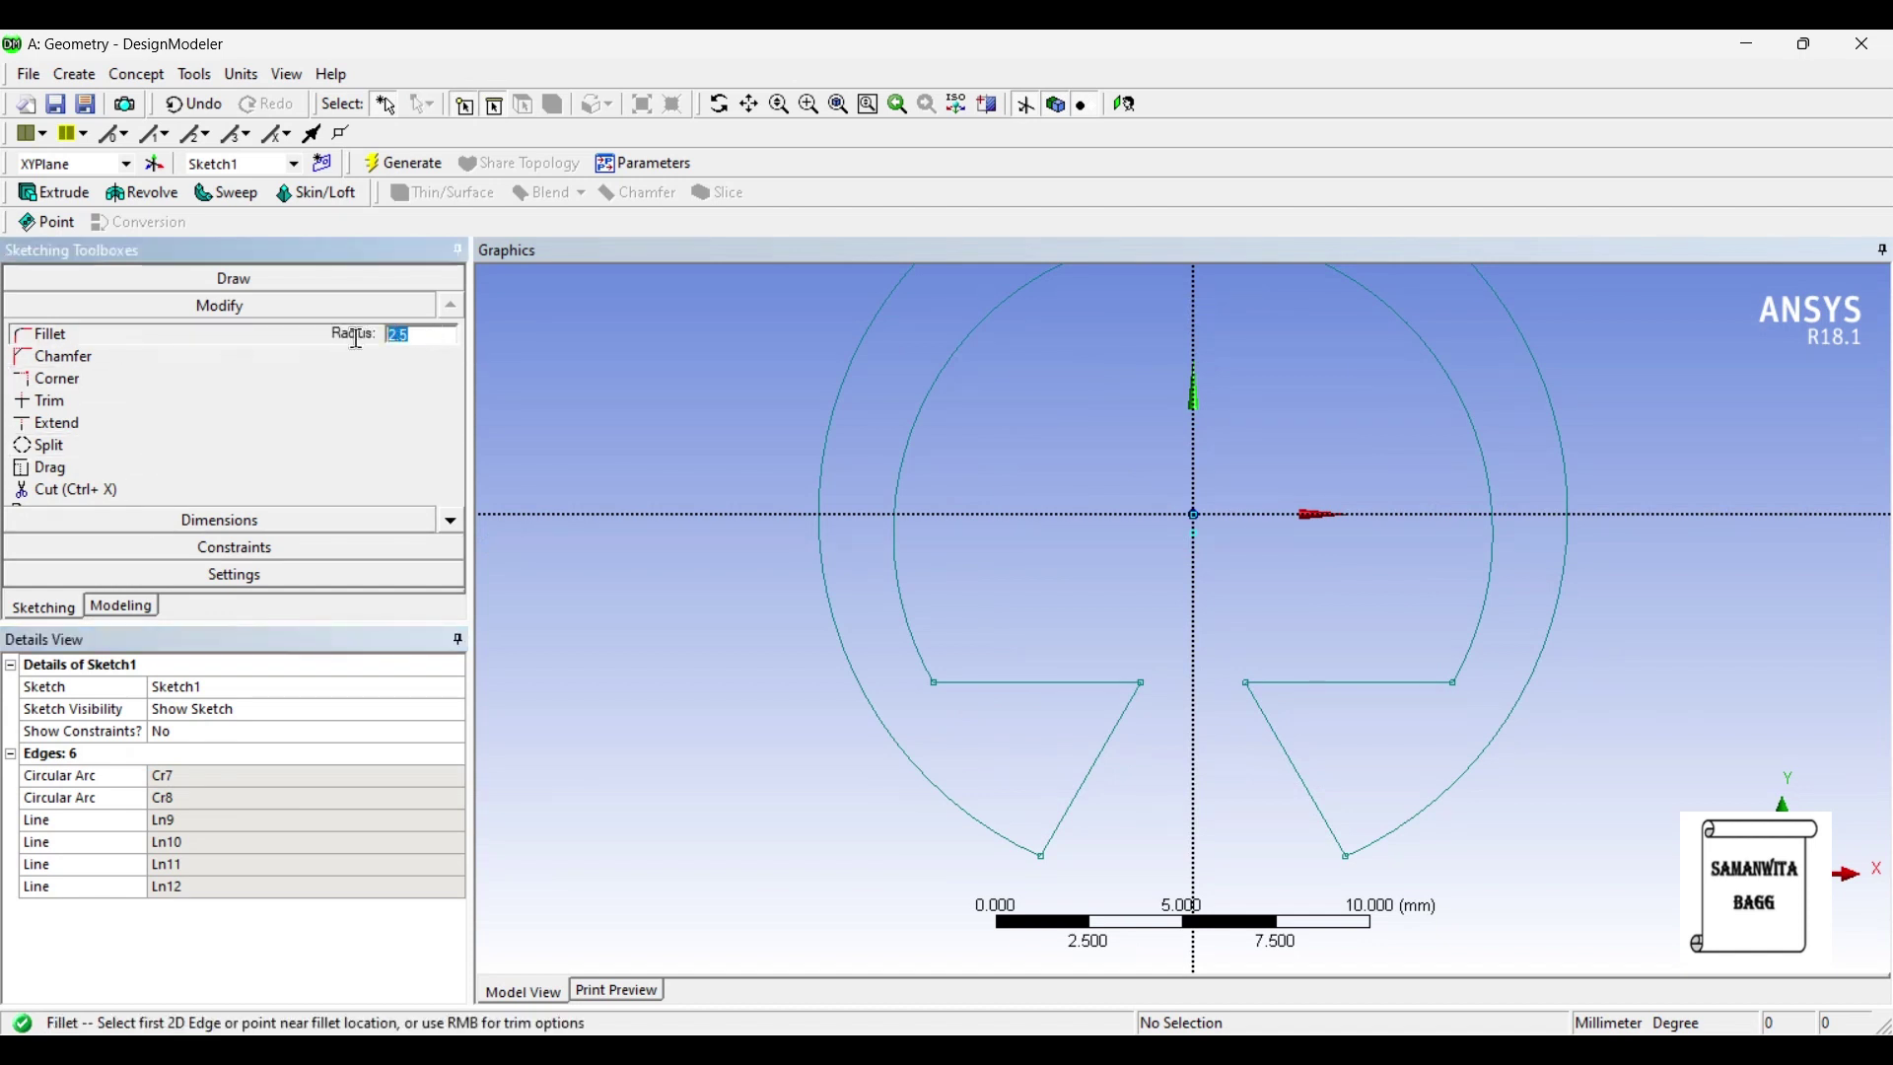
text(1)
key(Return)
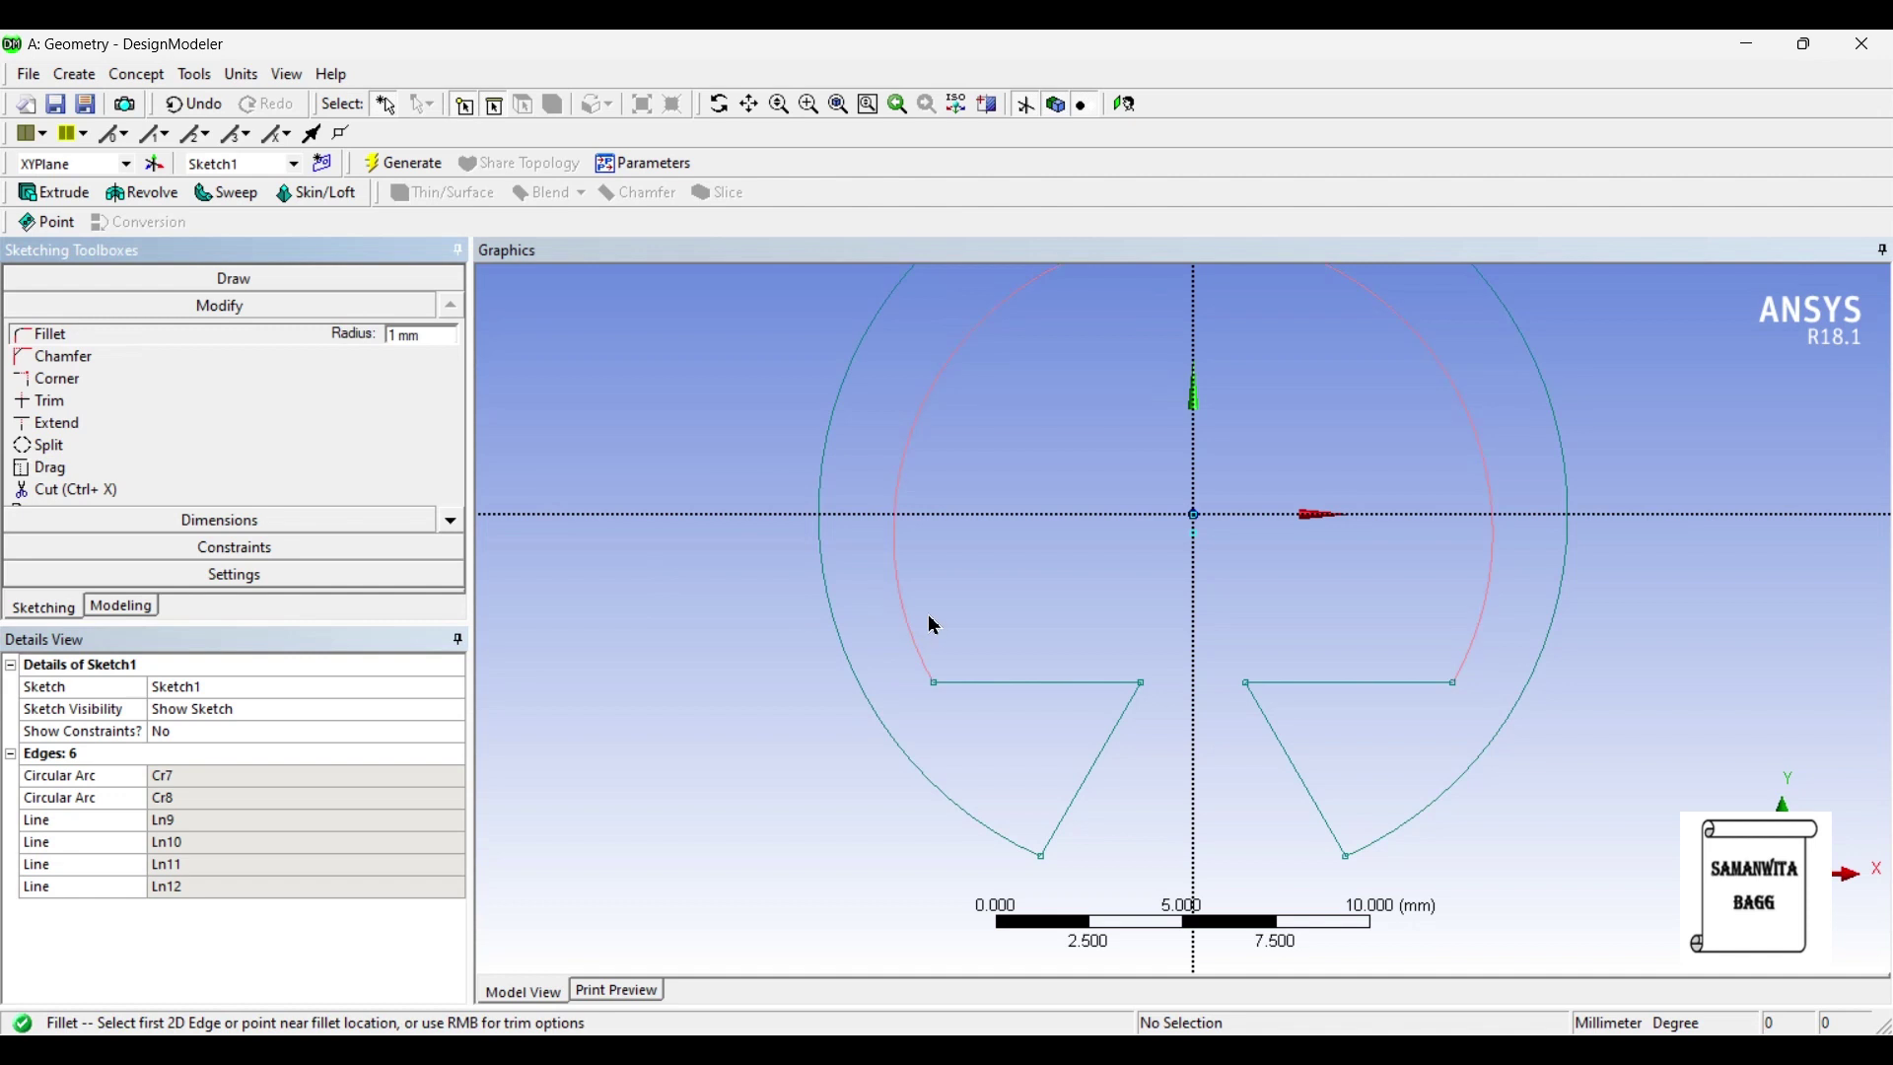
click(1146, 694)
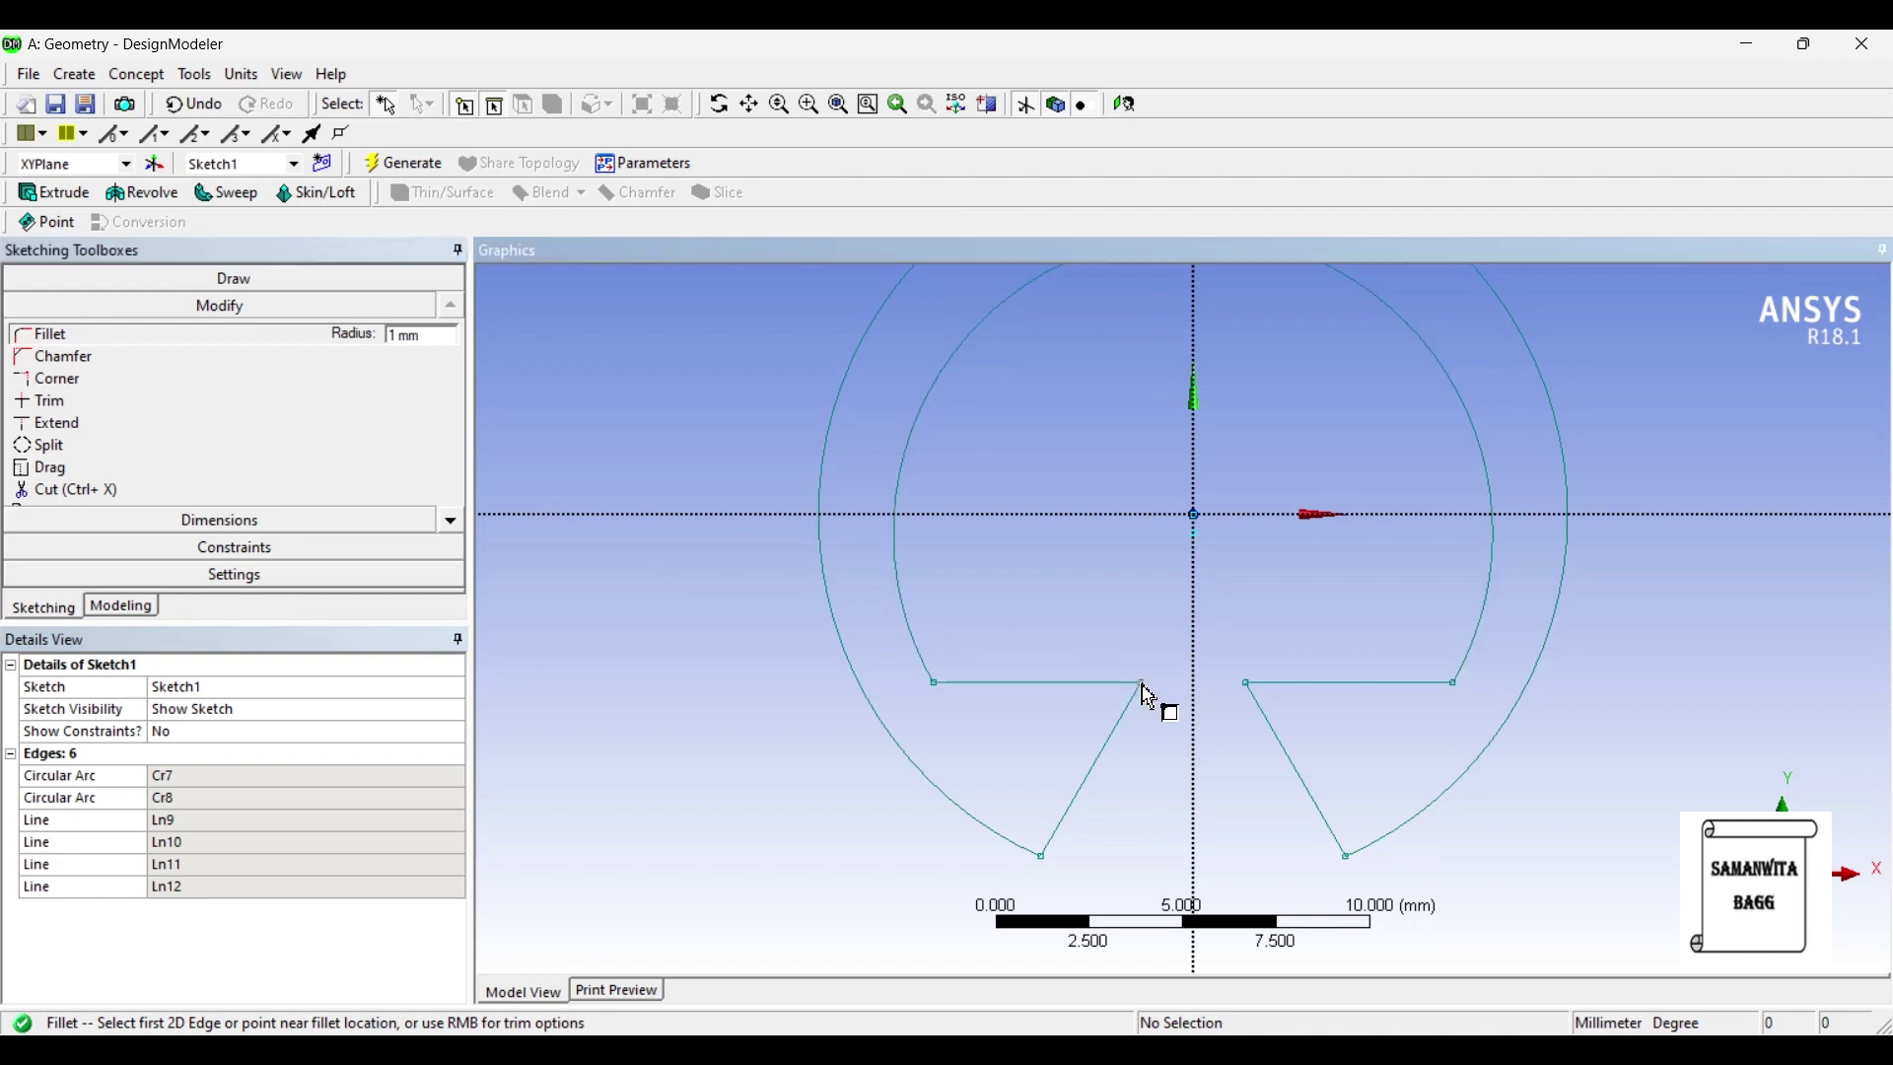
click(1059, 873)
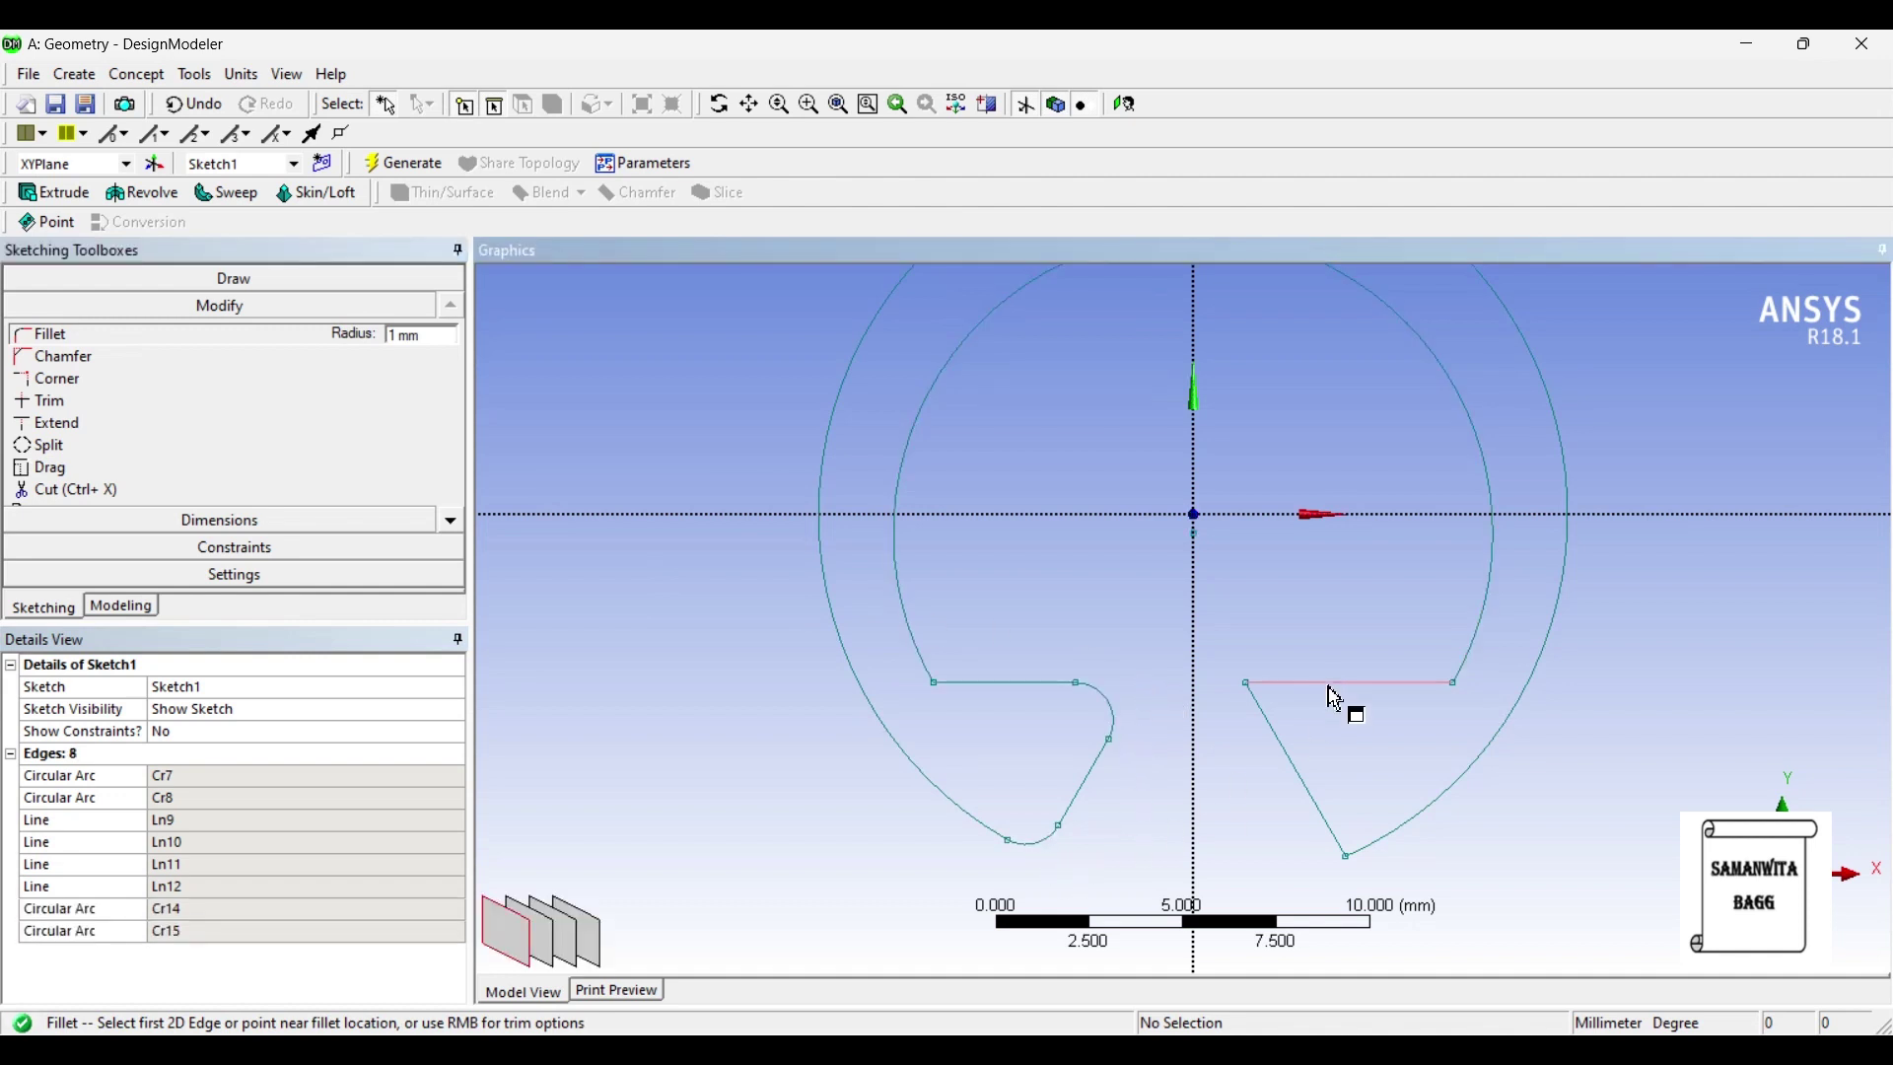
click(1250, 690)
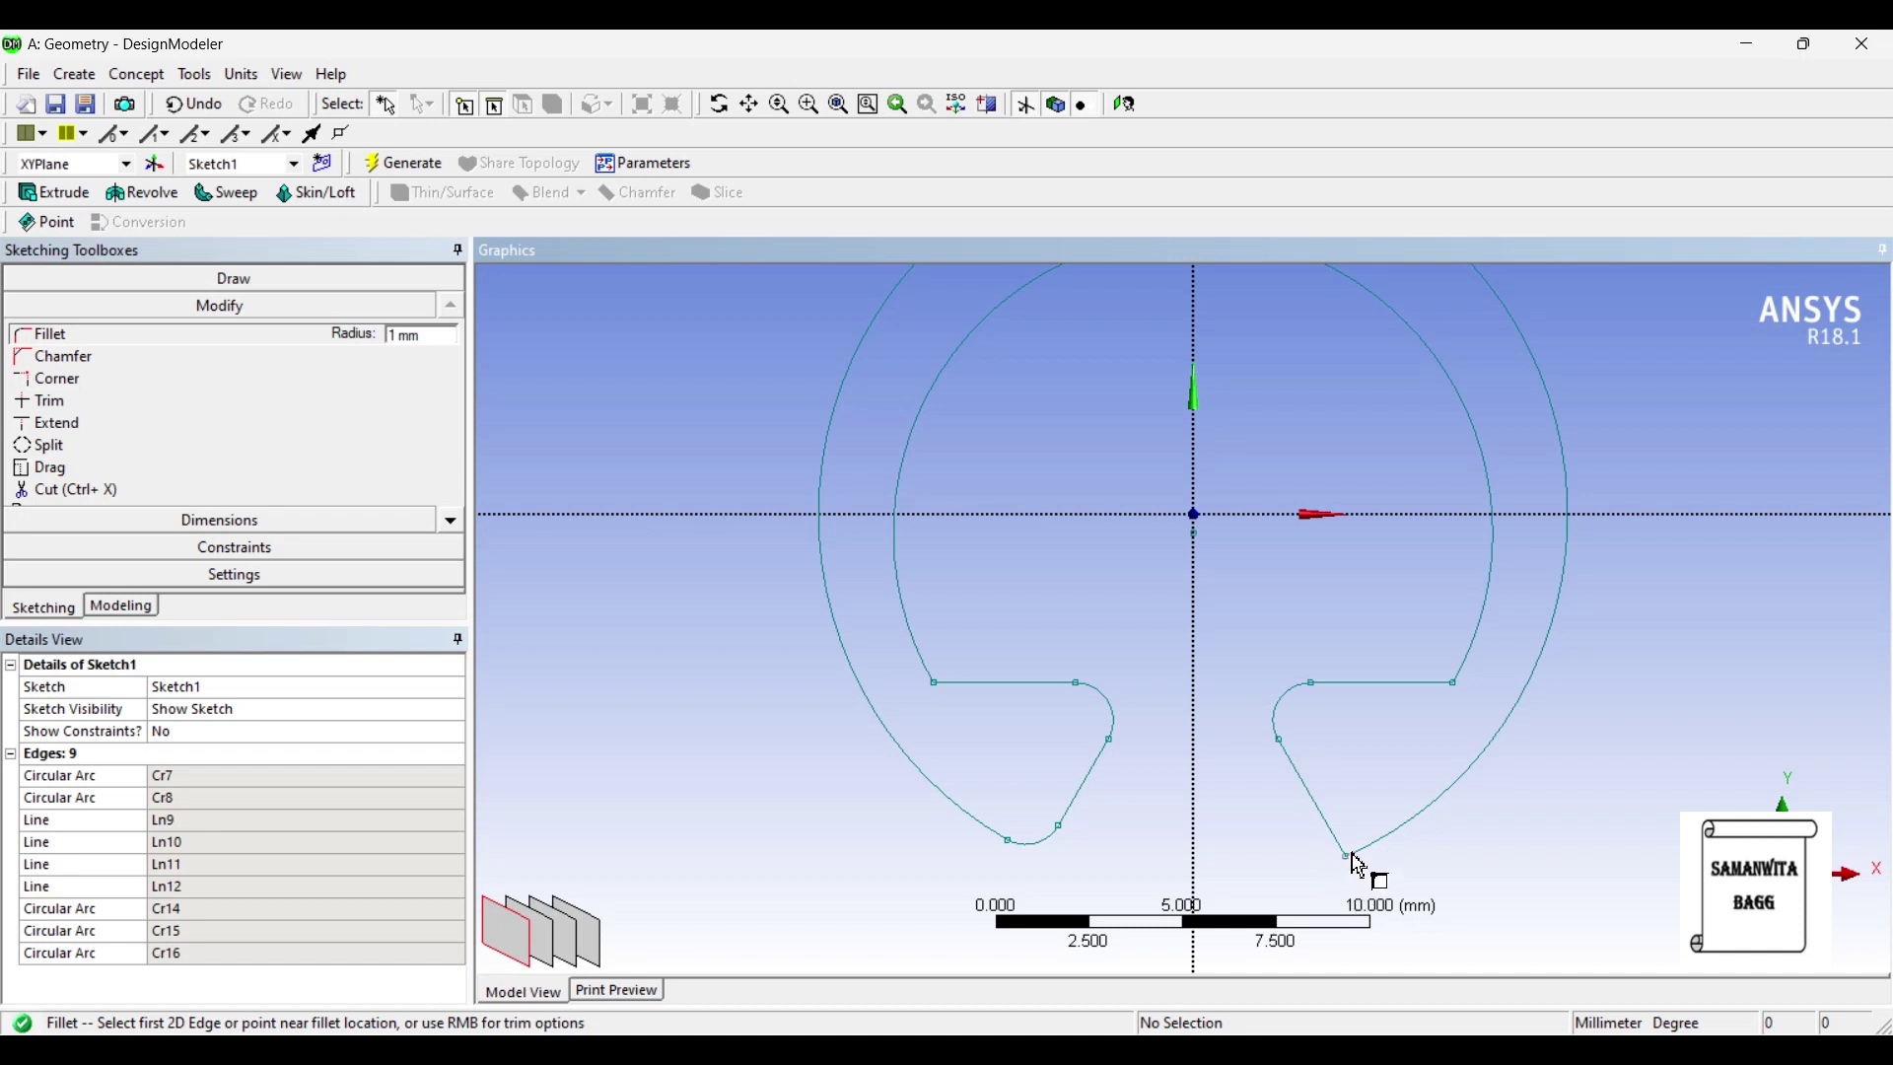
click(1353, 862)
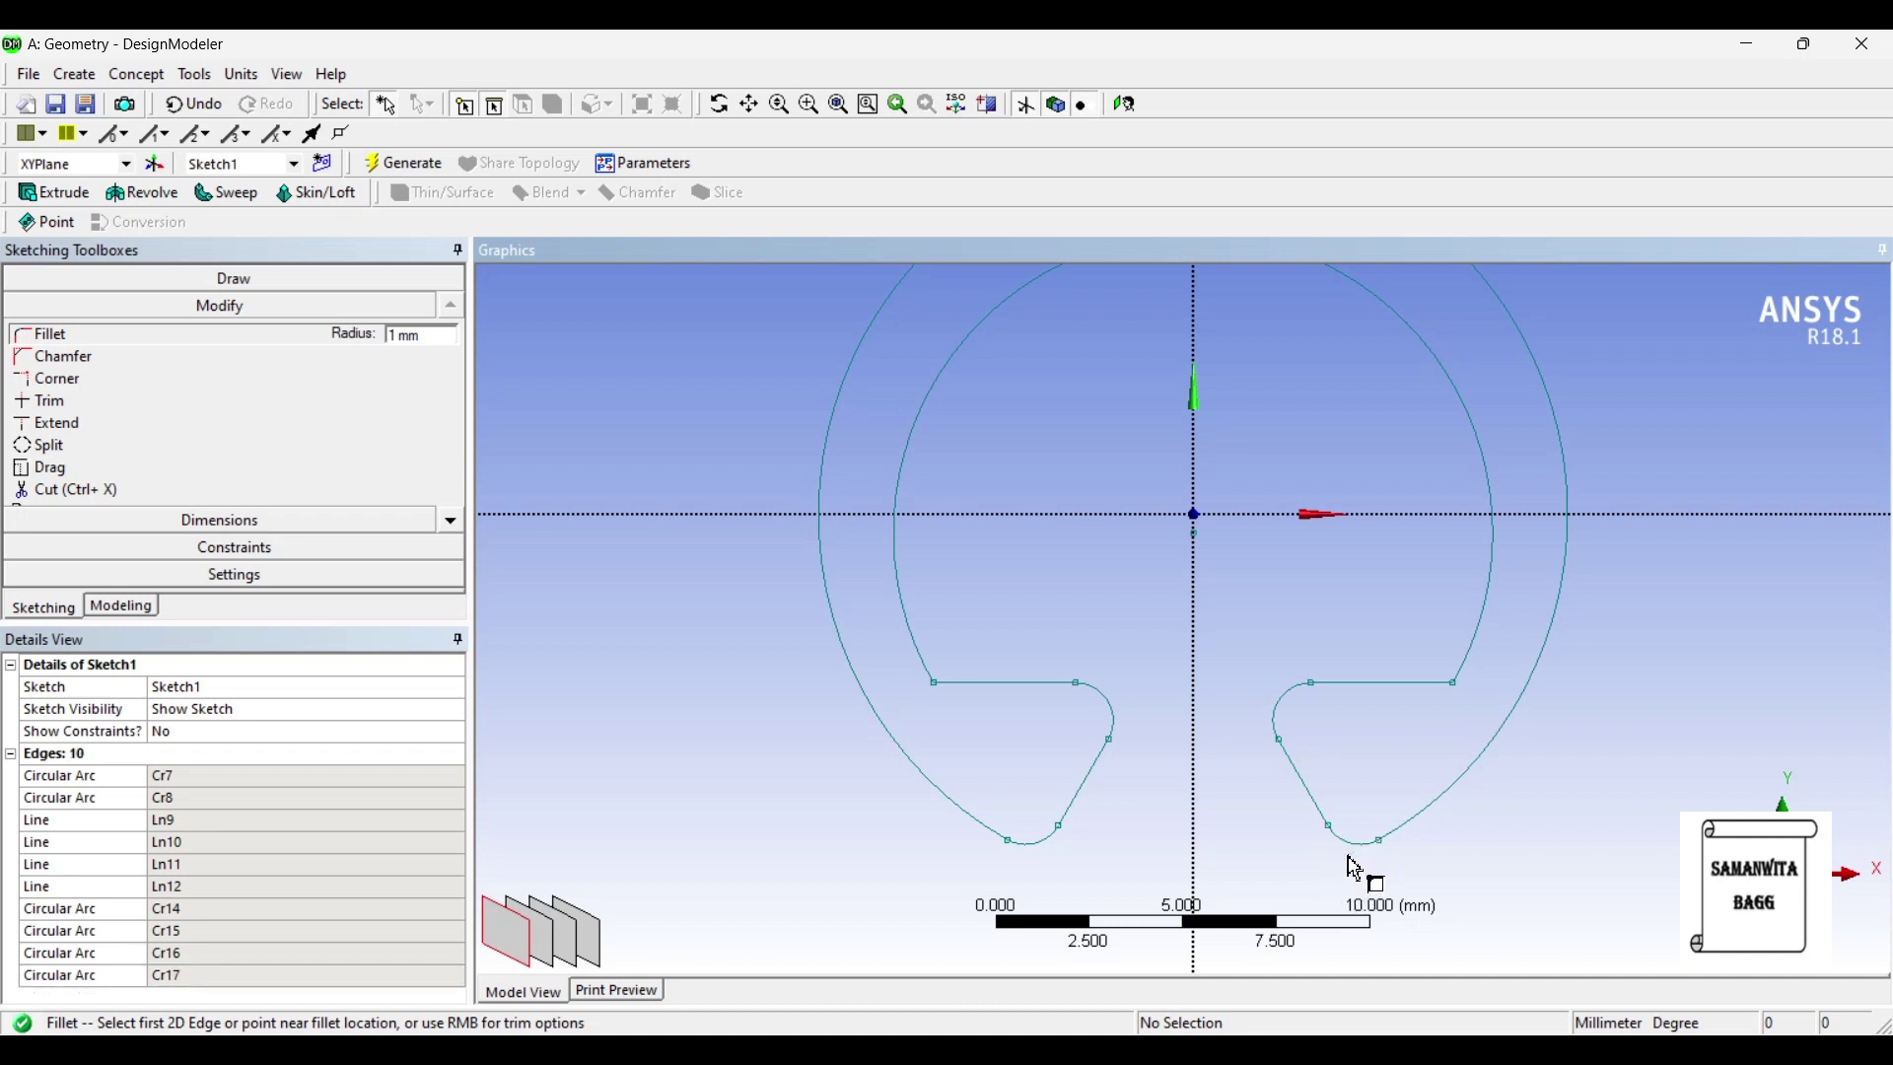
Step: Fillet the two corners where the horizontal lug edges meet the inner arc with a 0.8 mm radius
click(428, 341)
text(0.8)
key(Return)
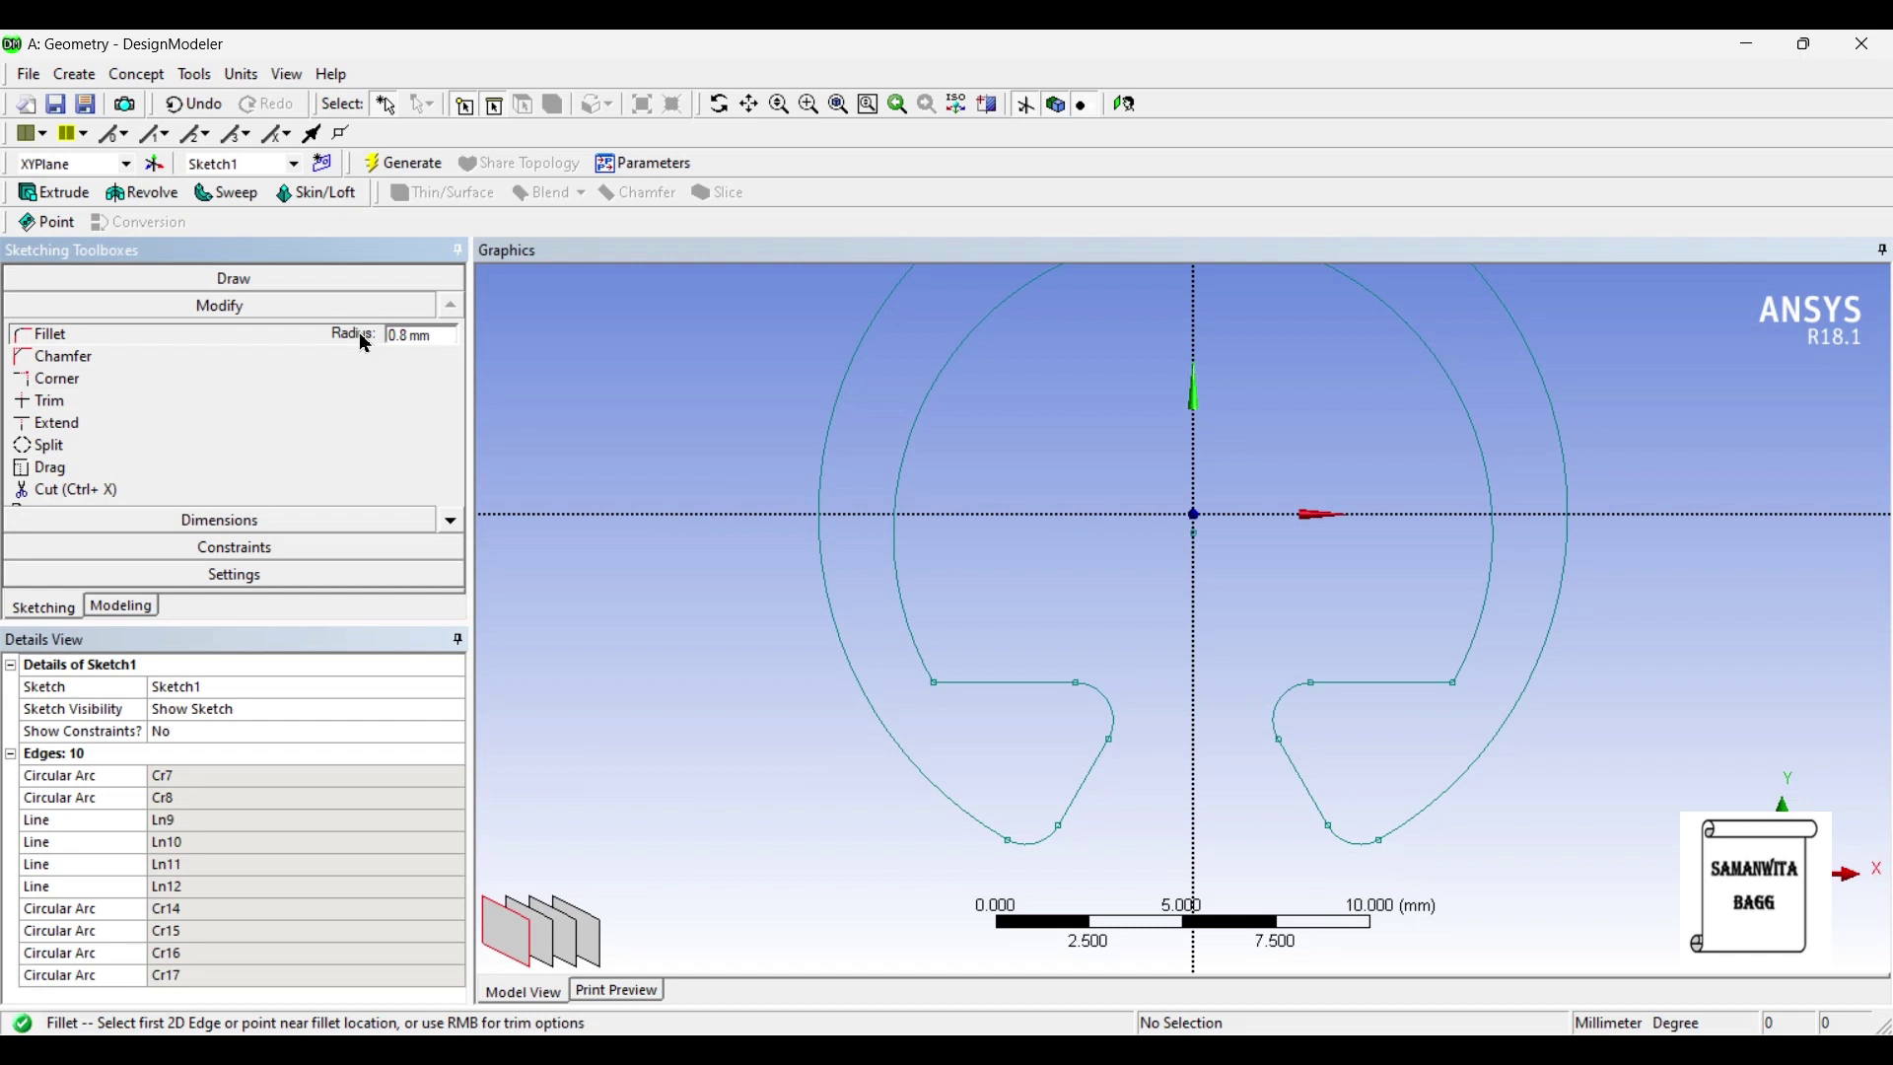
click(952, 706)
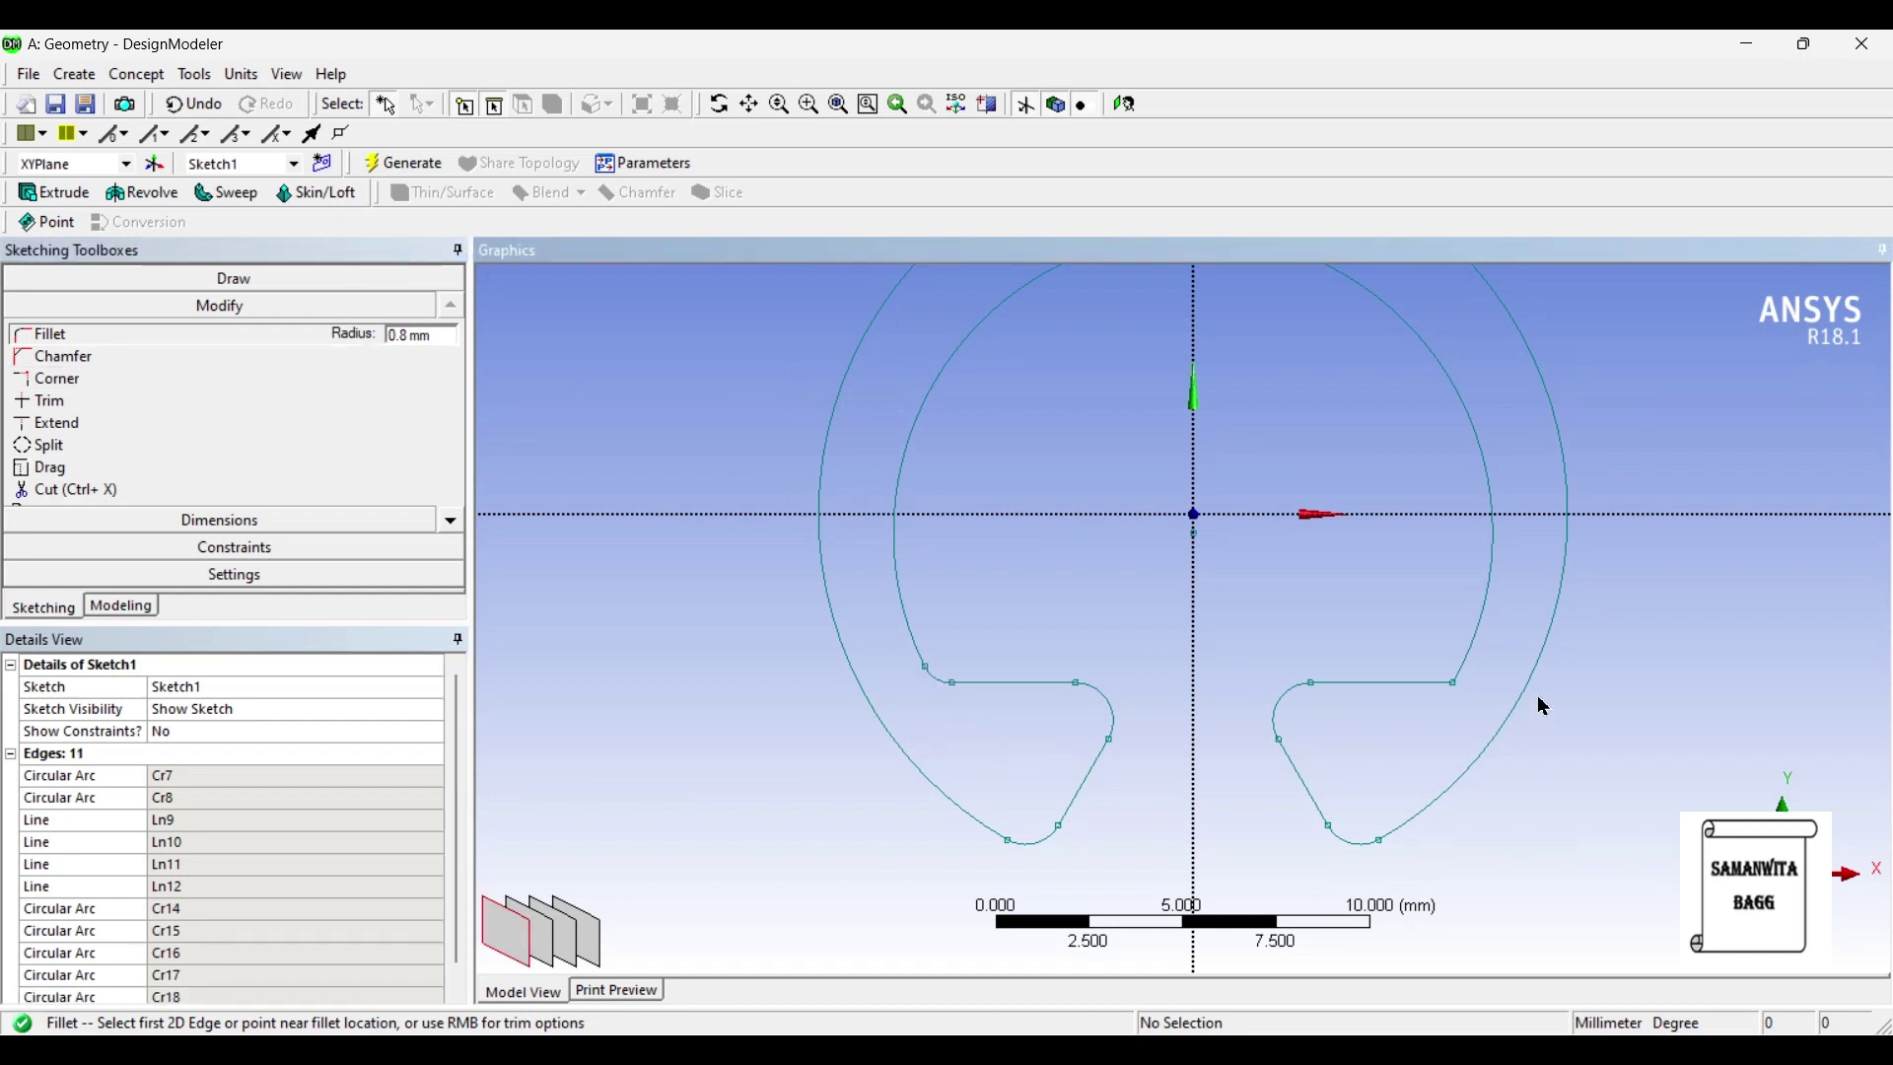
click(1491, 719)
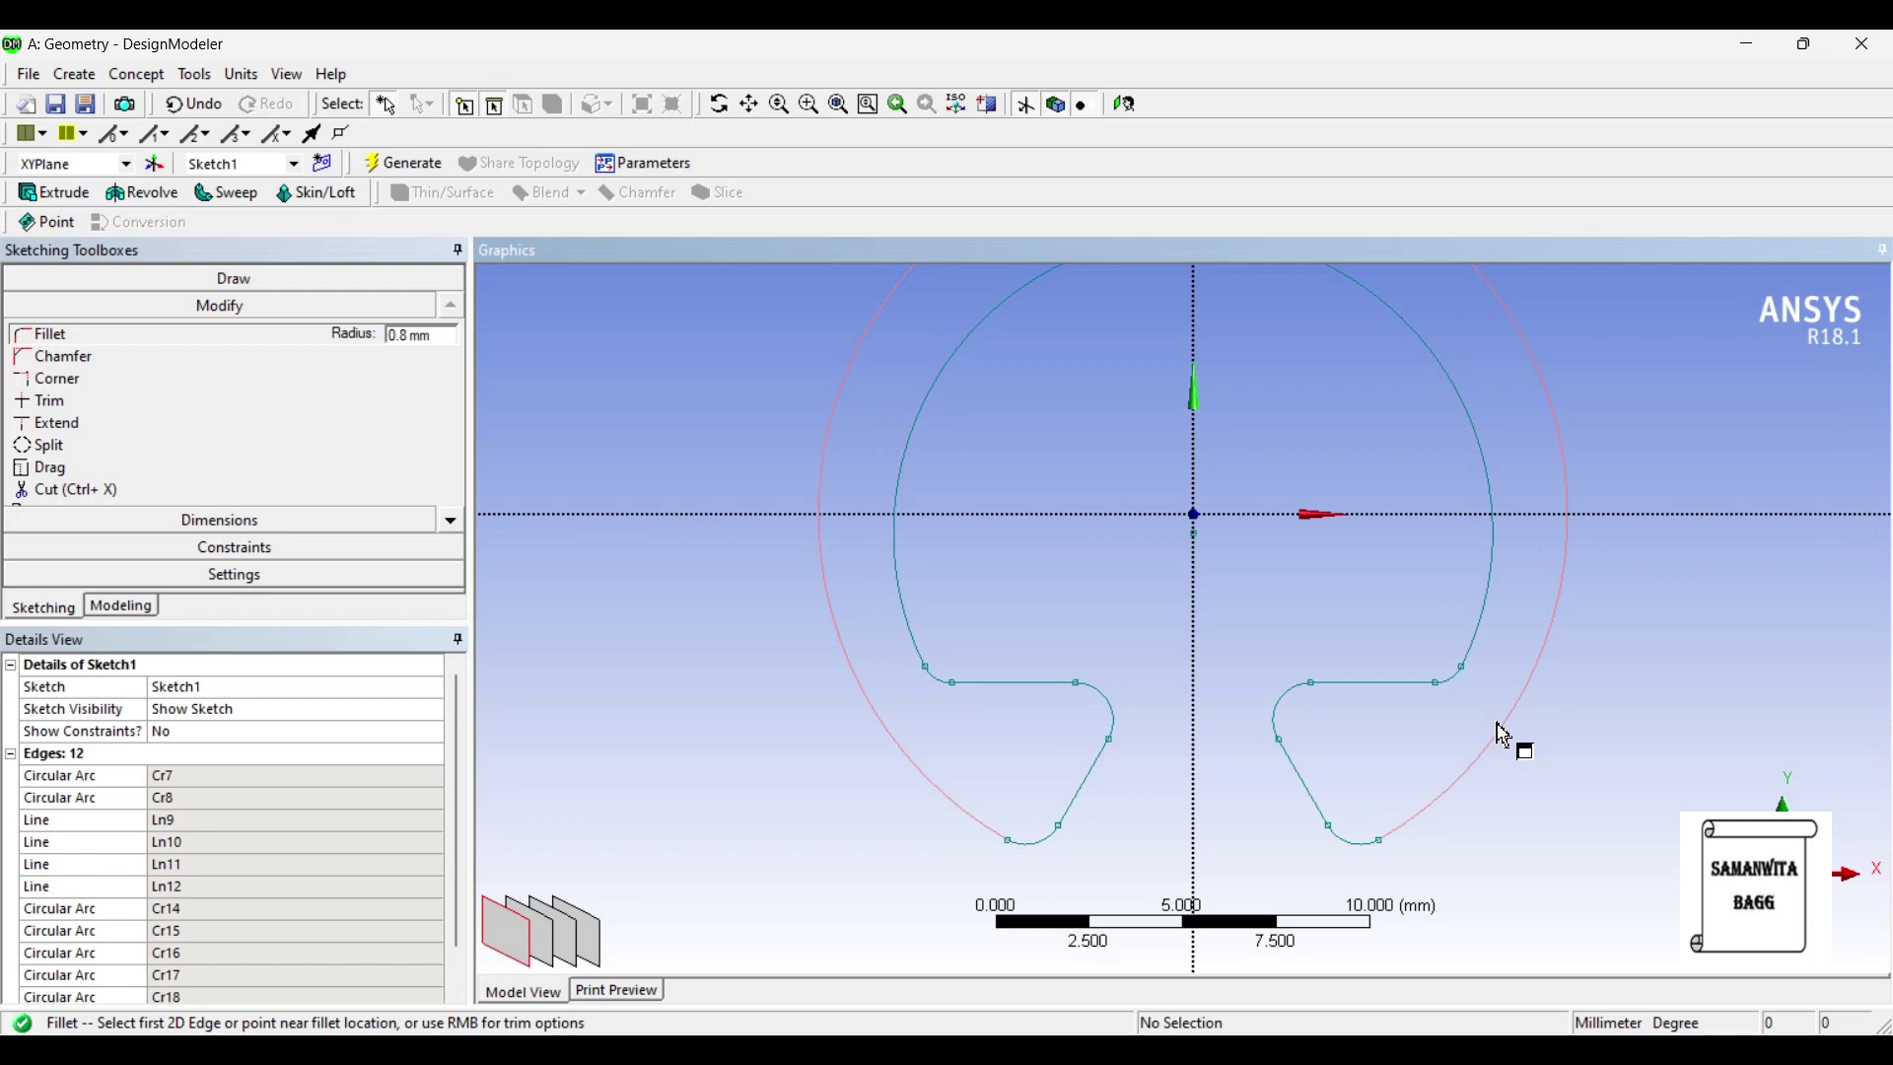
Step: Check the retaining ring reference image and draw a hole circle in each lug, about 1.7 mm in diameter in the left and 1.9 mm in the right
scroll(1321, 771, down, 1)
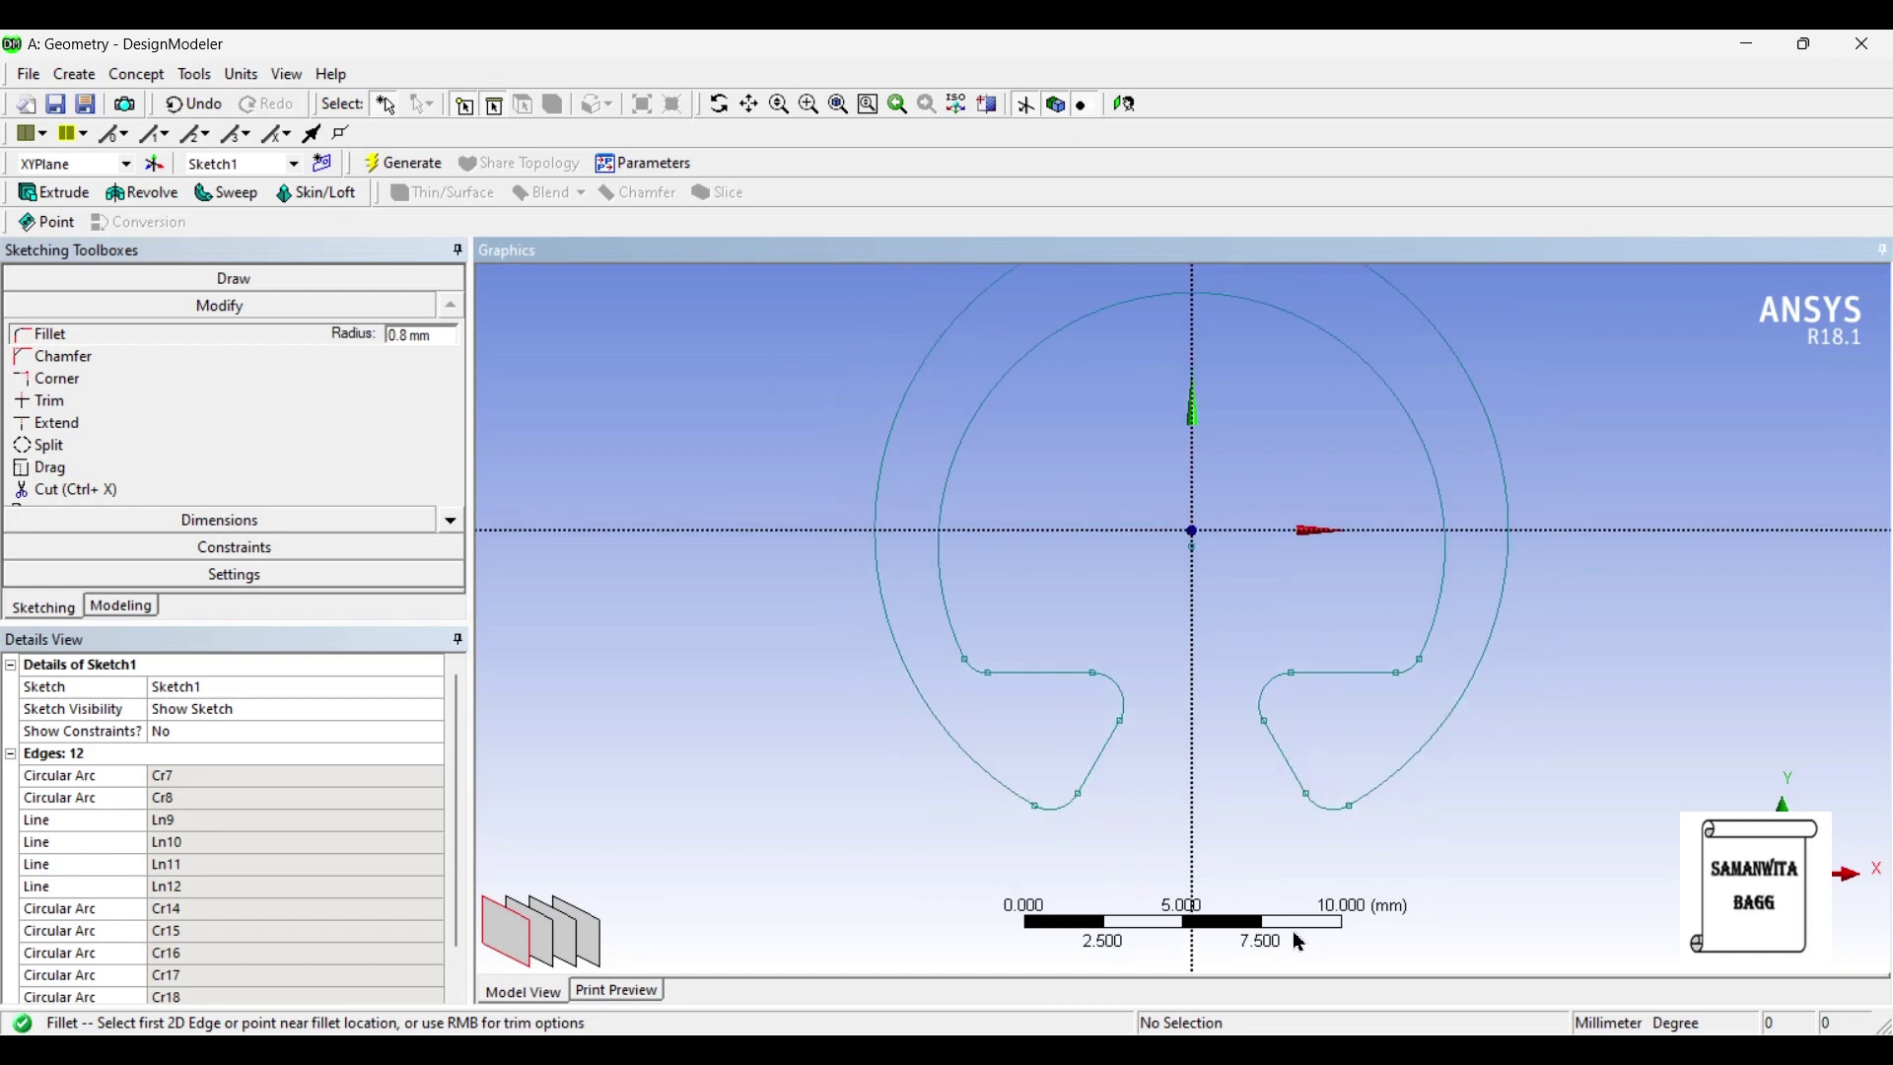
key(alt+Tab)
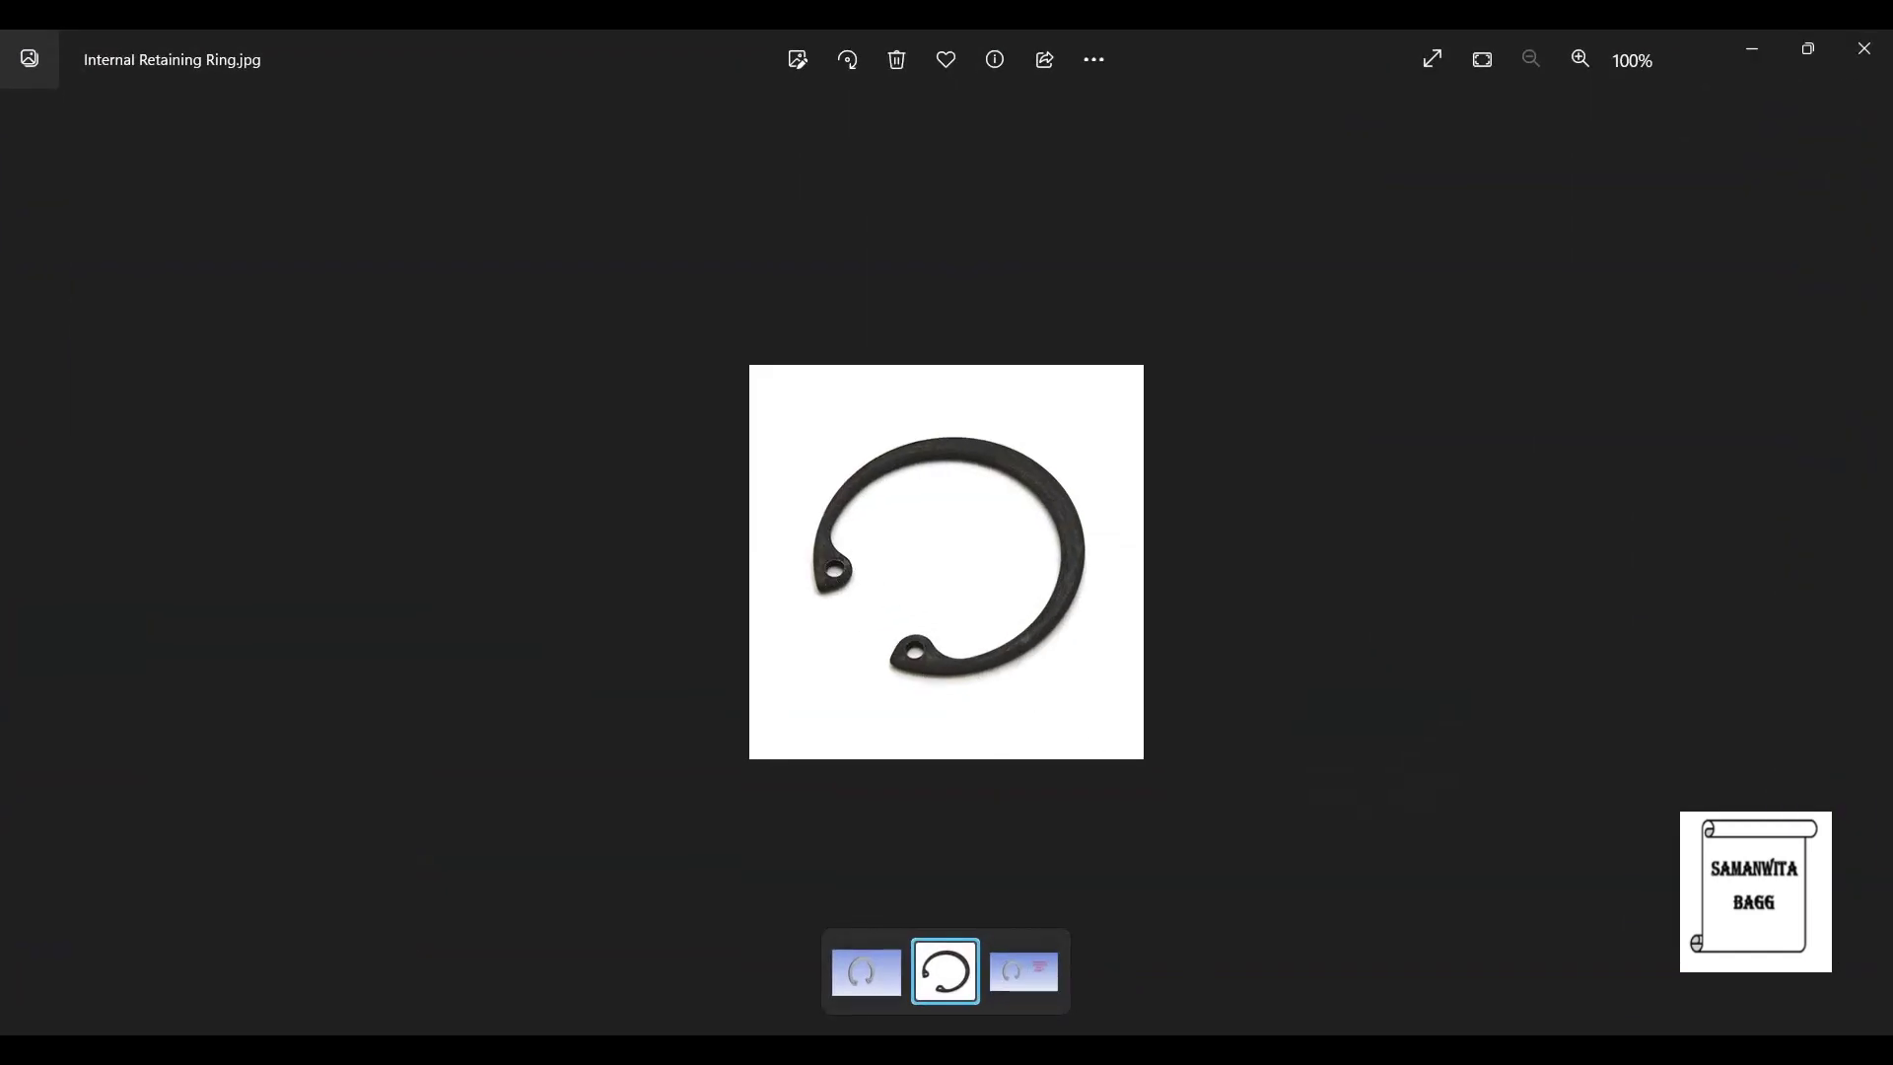
key(alt+Tab)
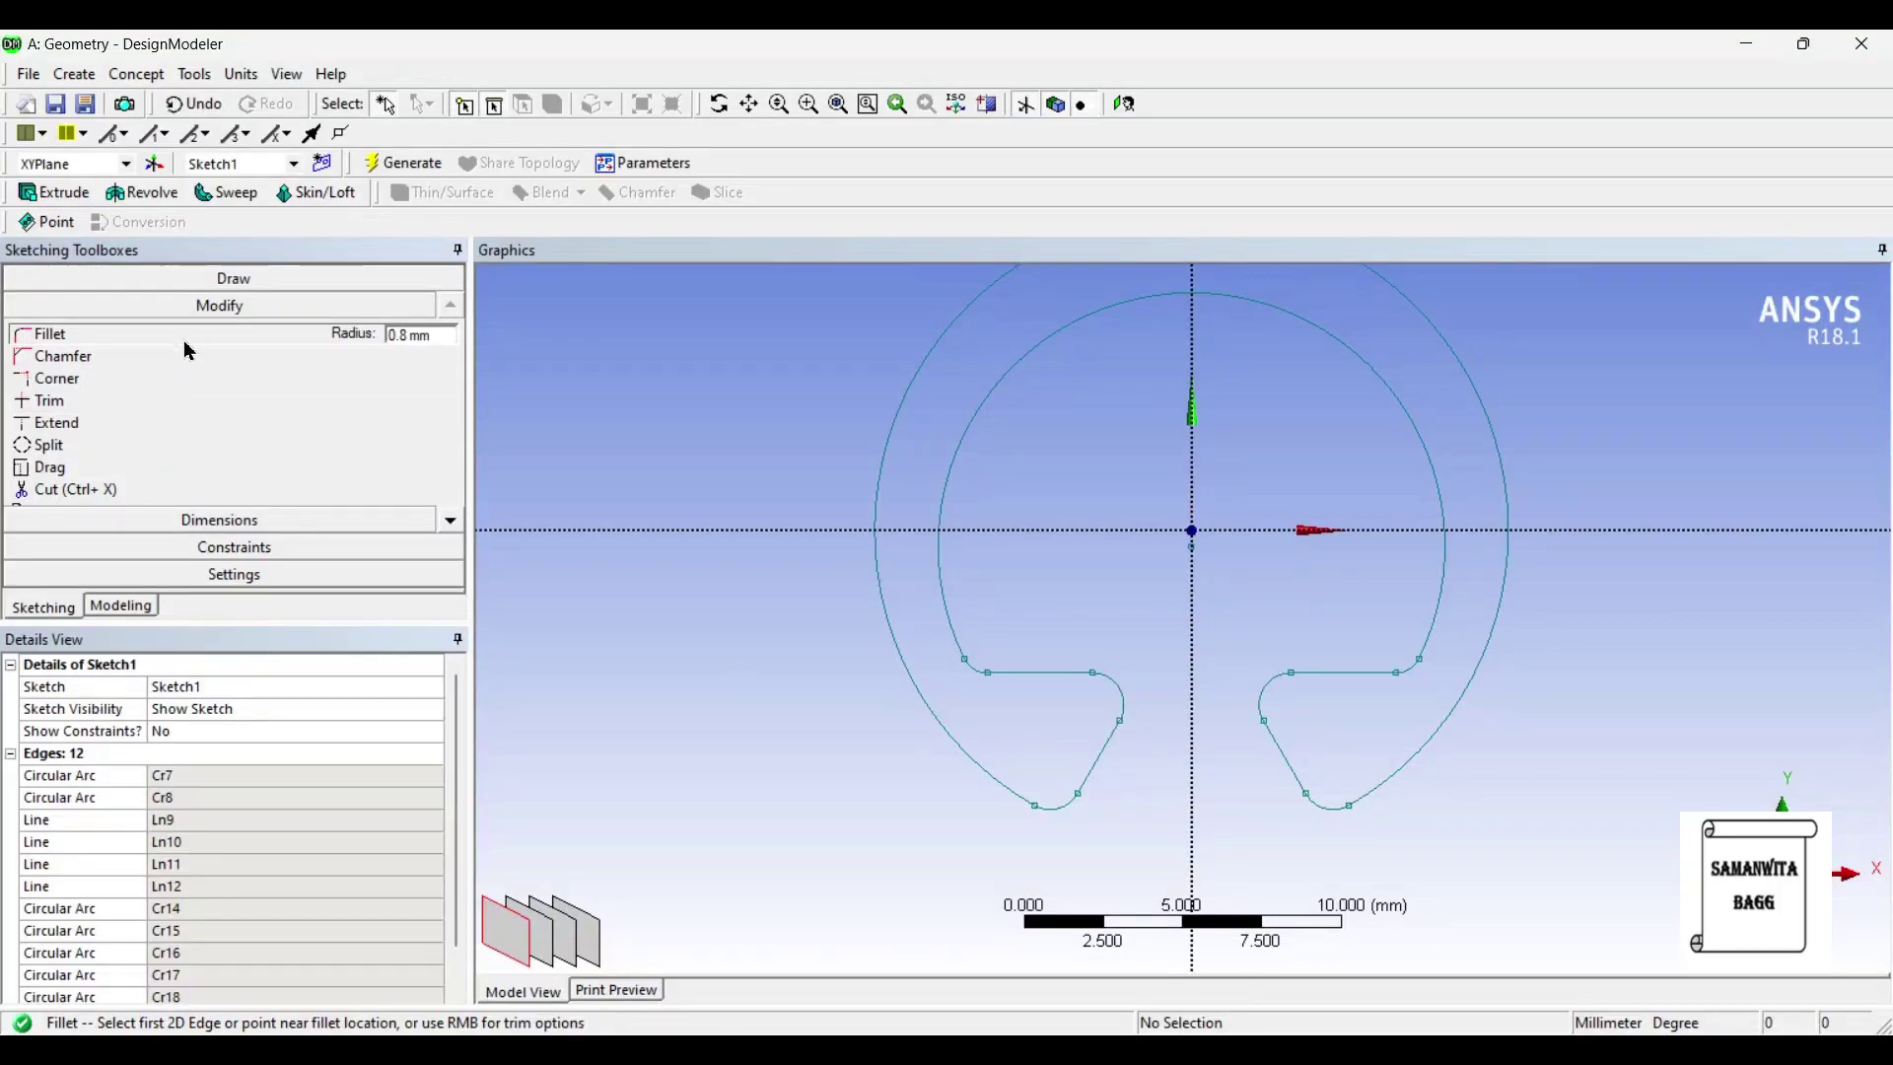
click(219, 280)
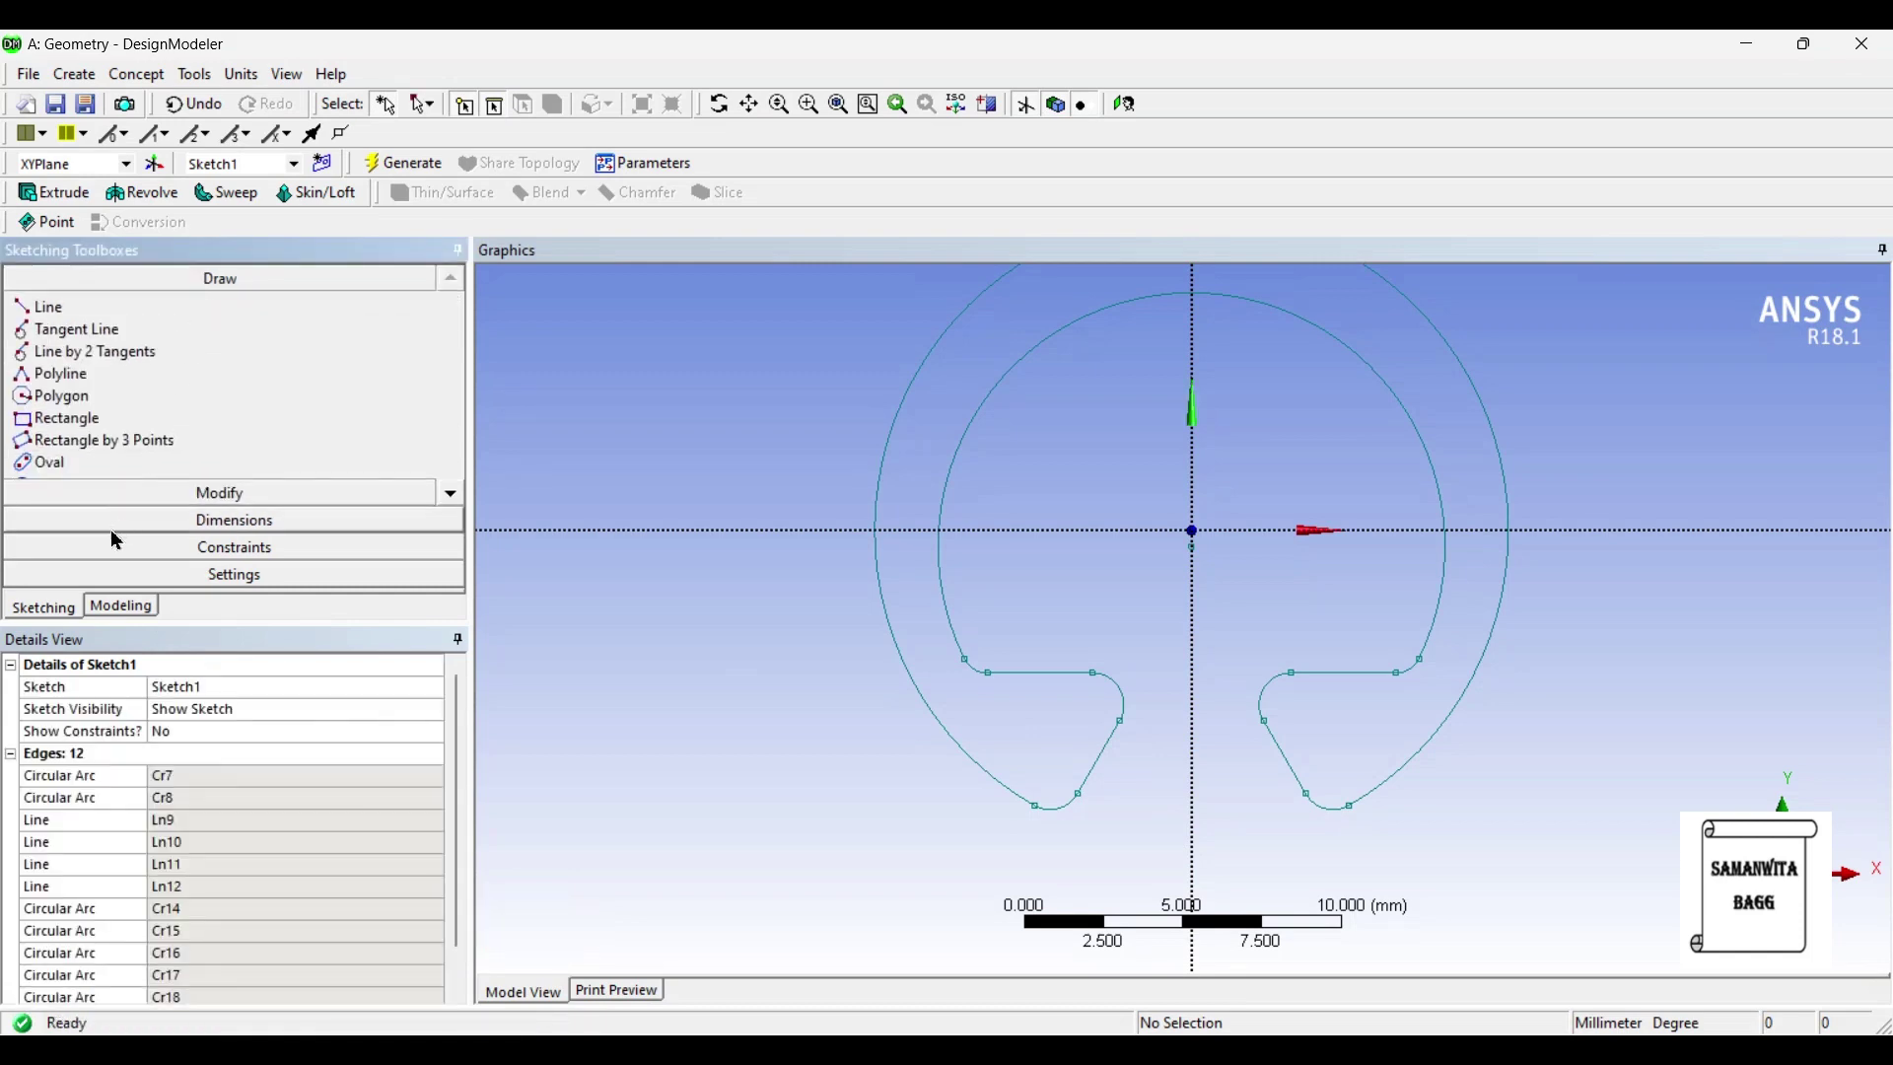
click(451, 494)
click(88, 465)
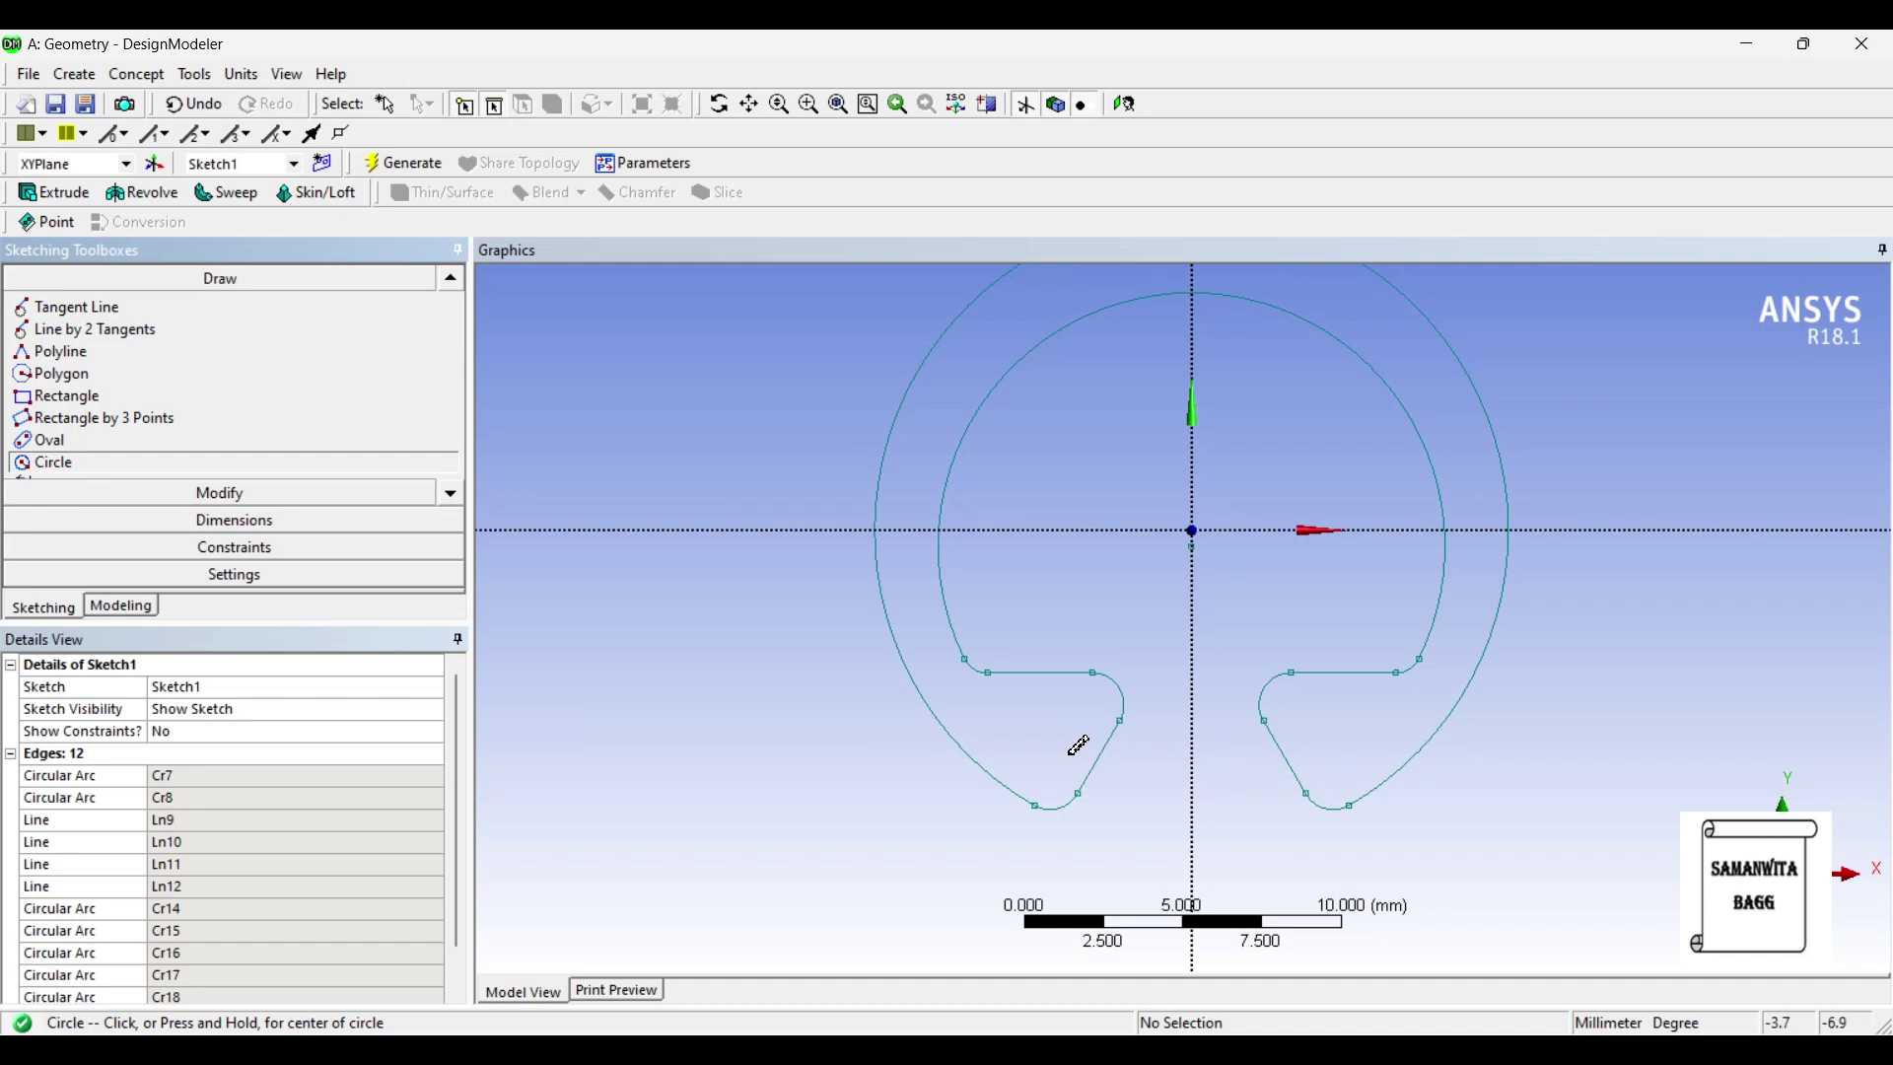
click(1049, 719)
click(1077, 733)
click(1332, 730)
click(1357, 751)
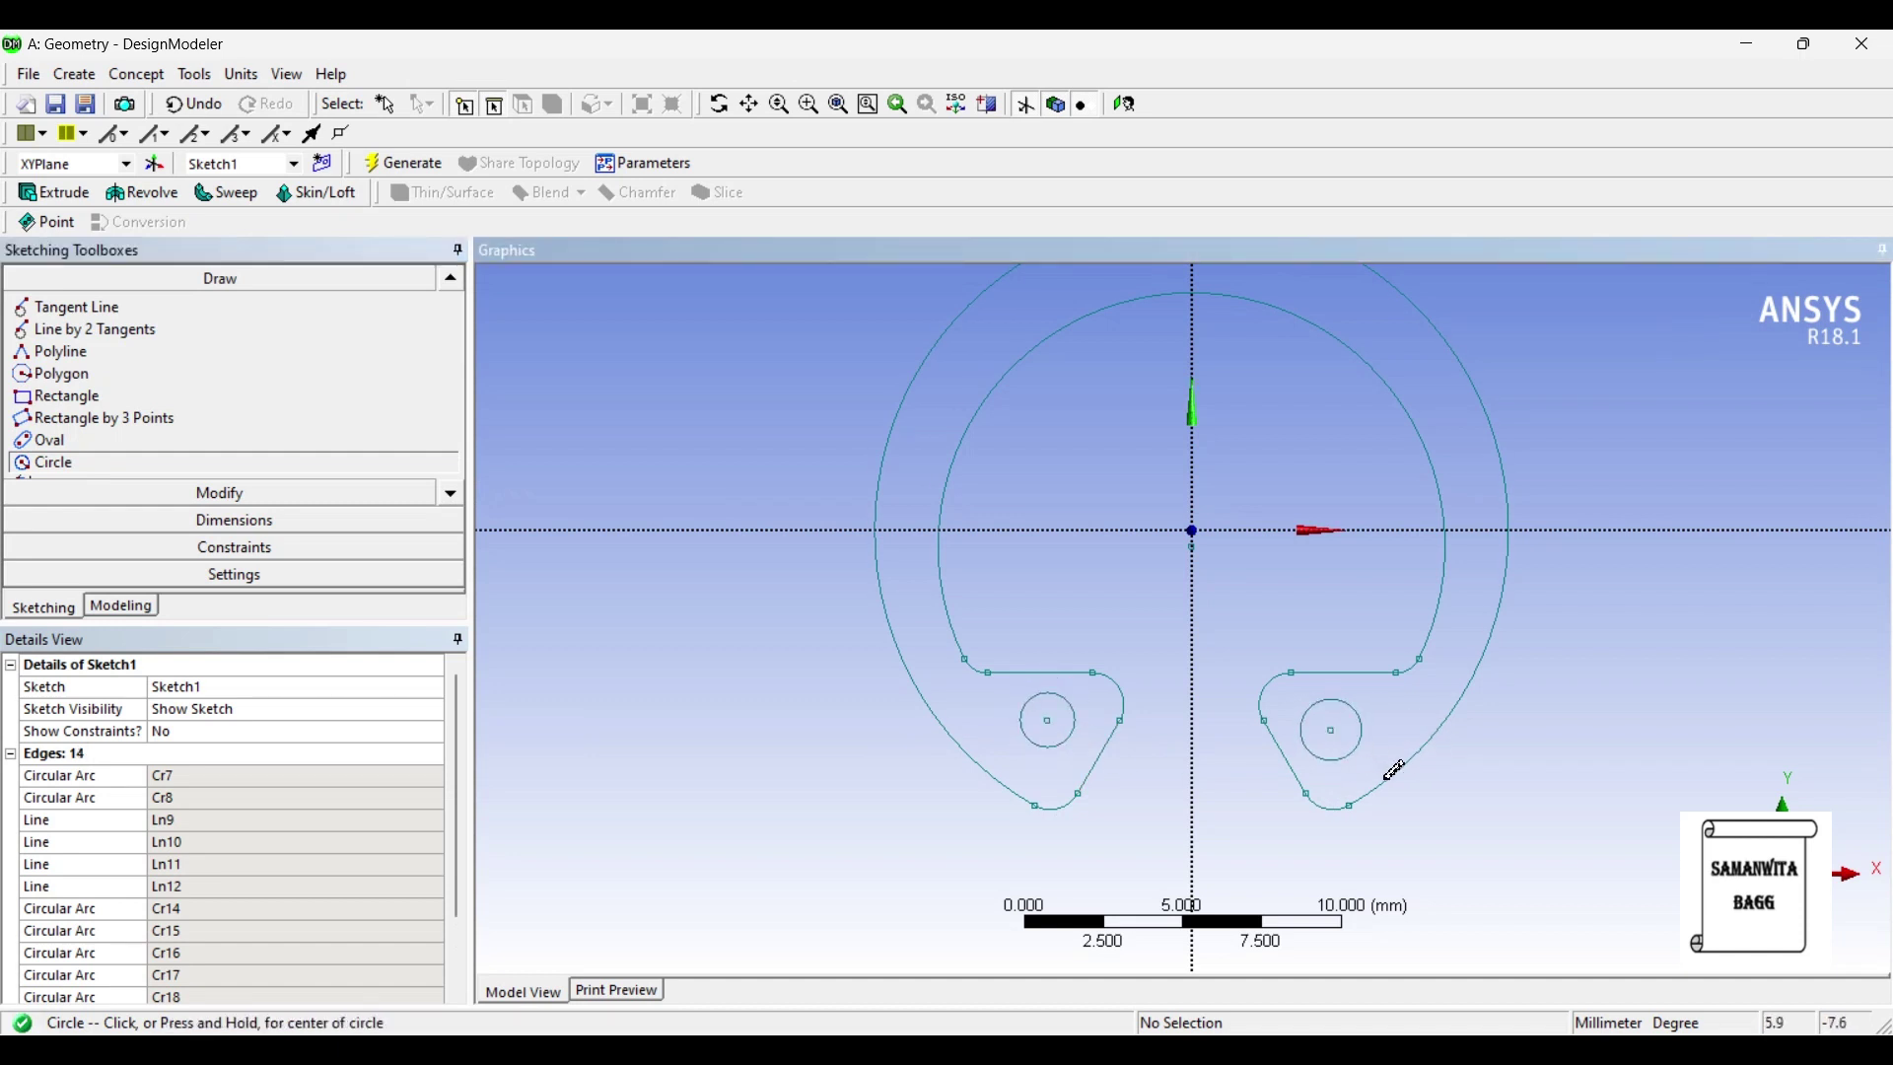
Step: Add a diameter dimension to the circle in each lug
click(238, 535)
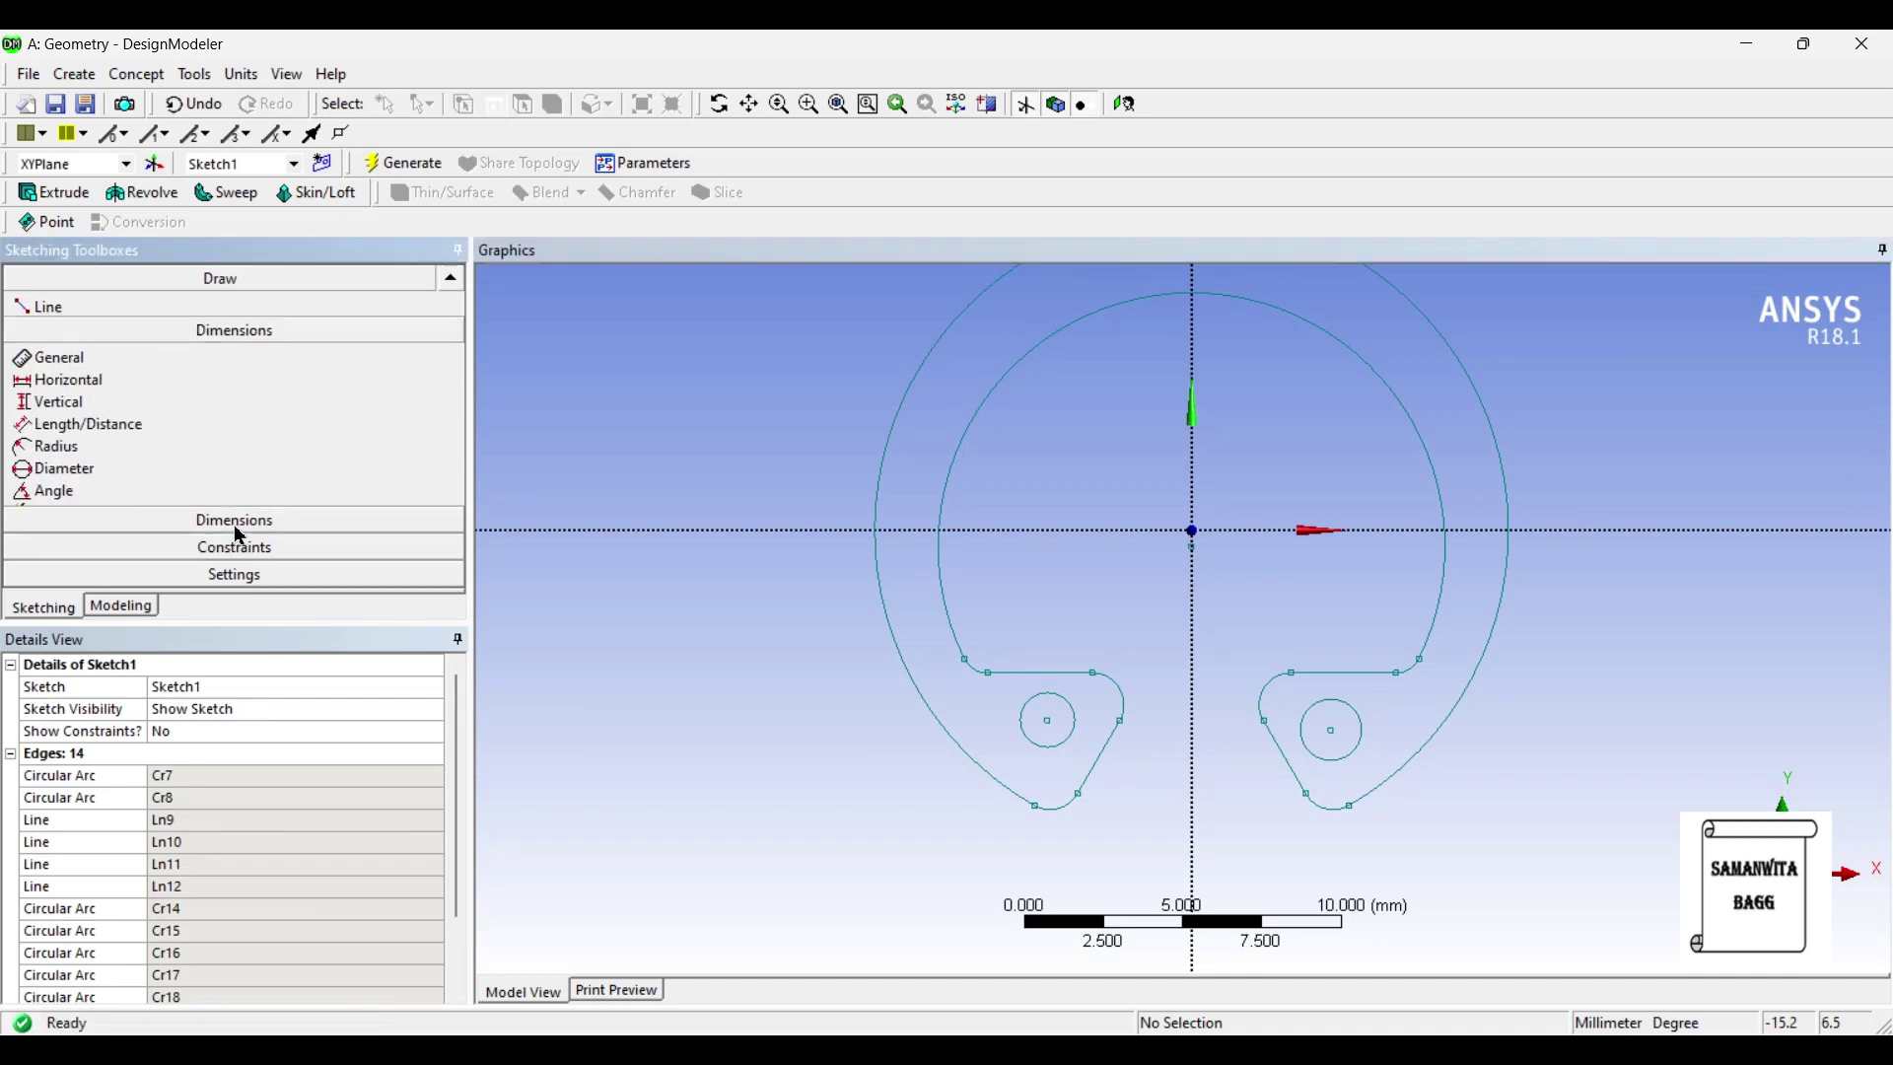
click(1040, 749)
click(747, 767)
click(1360, 741)
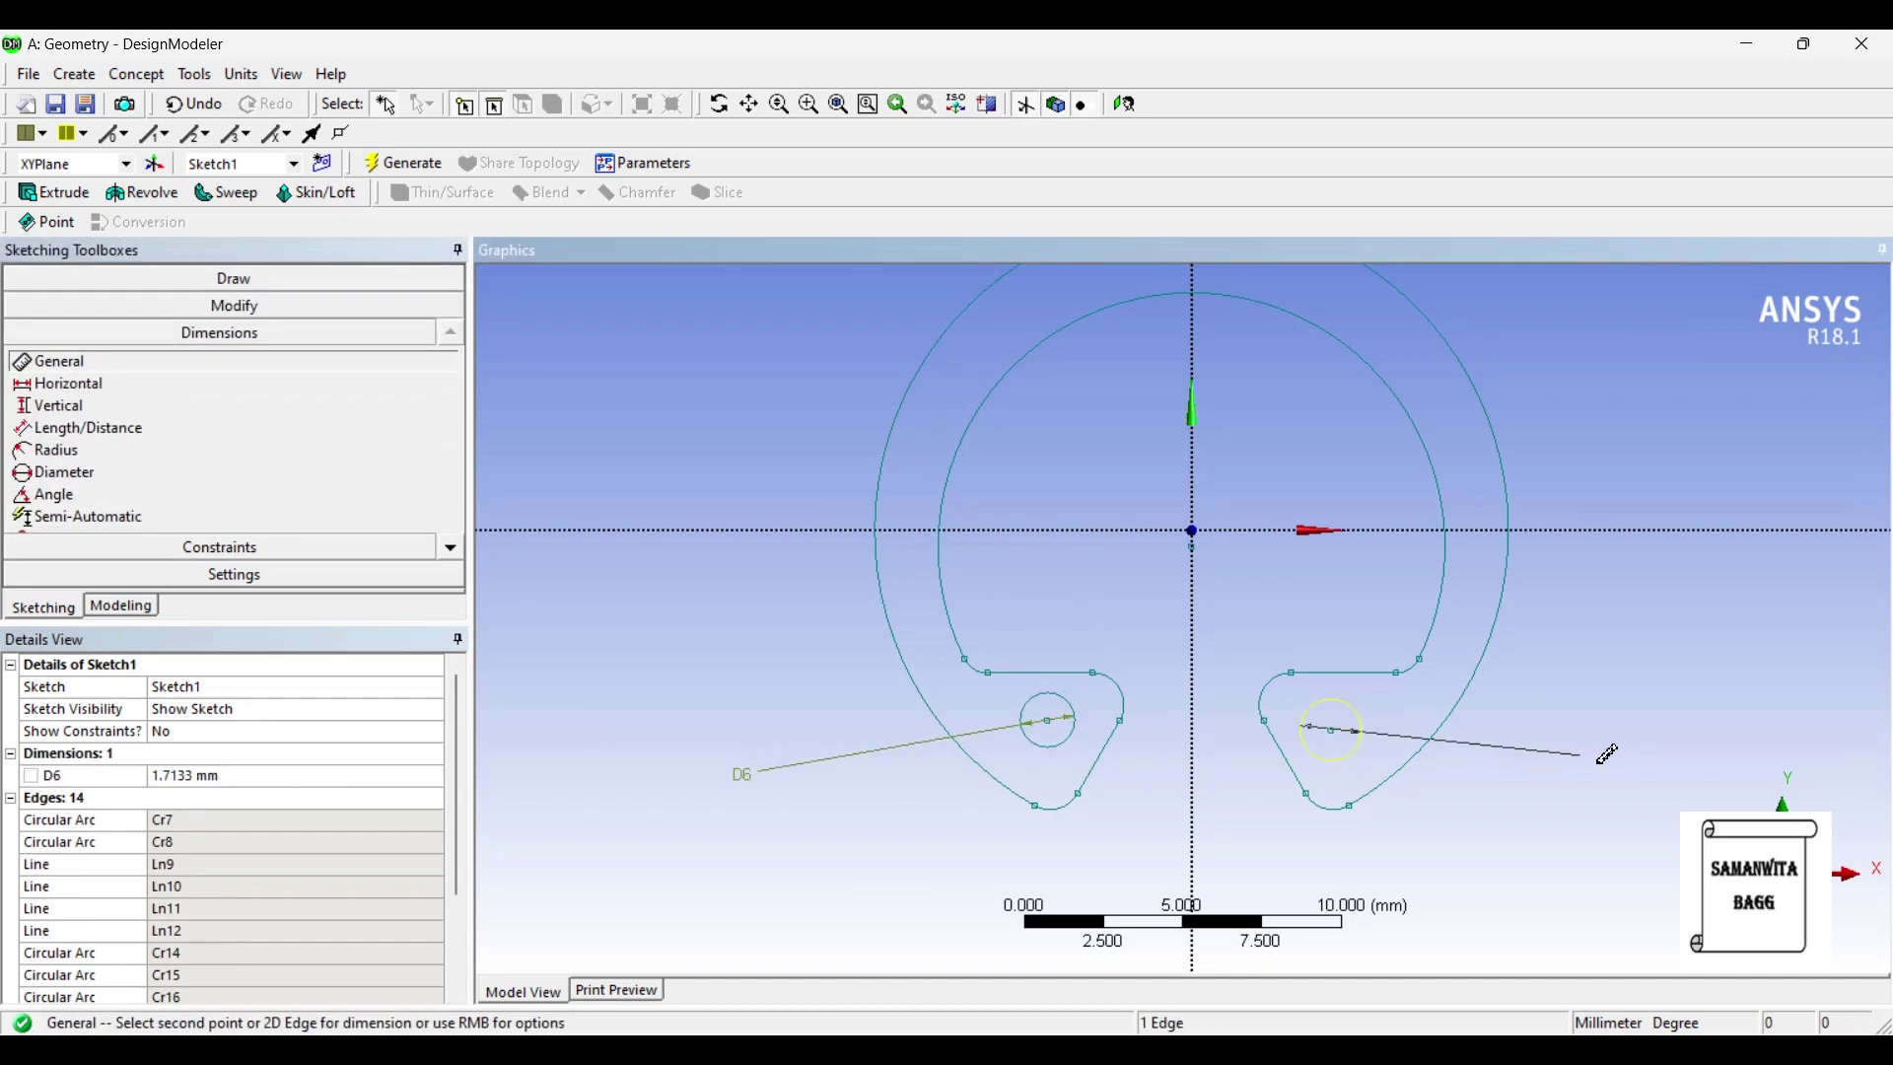
click(1609, 755)
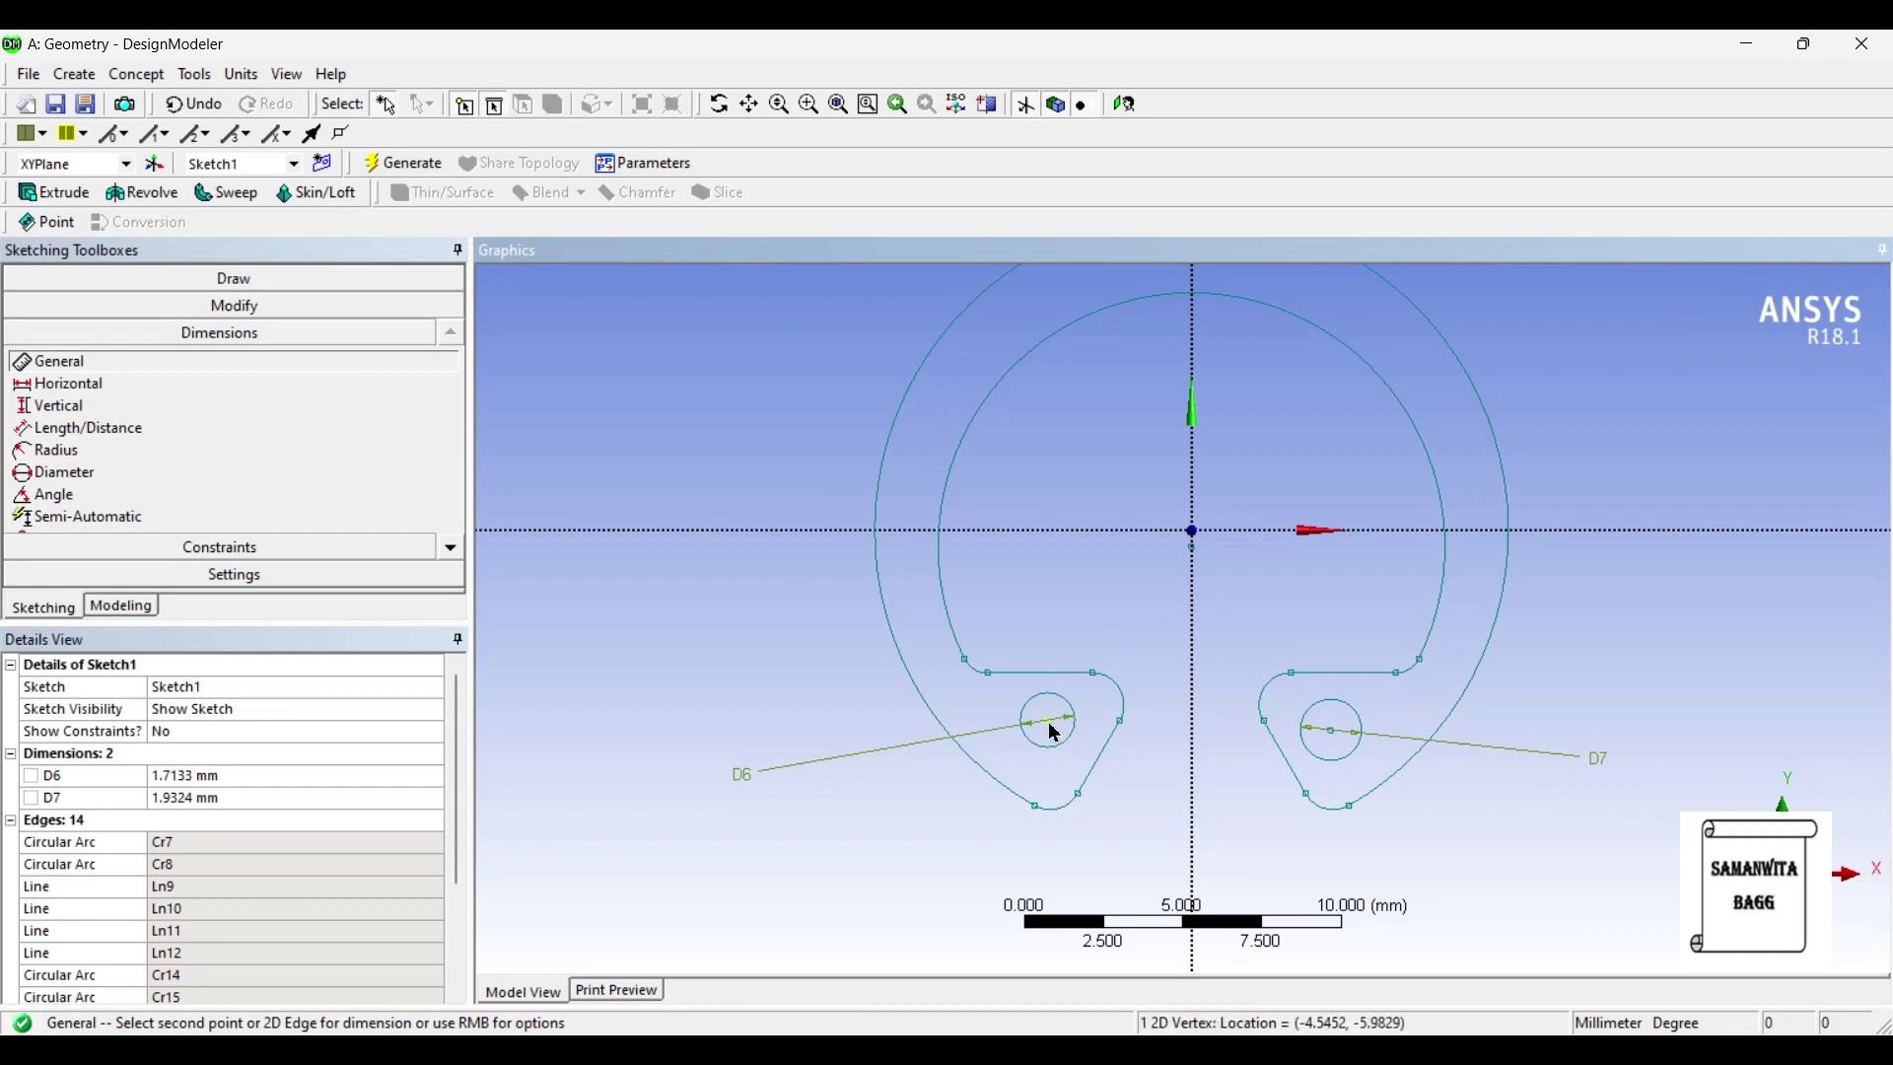
Step: Dimension the vertical distance from the horizontal axis to the centre of each lug circle
click(1045, 532)
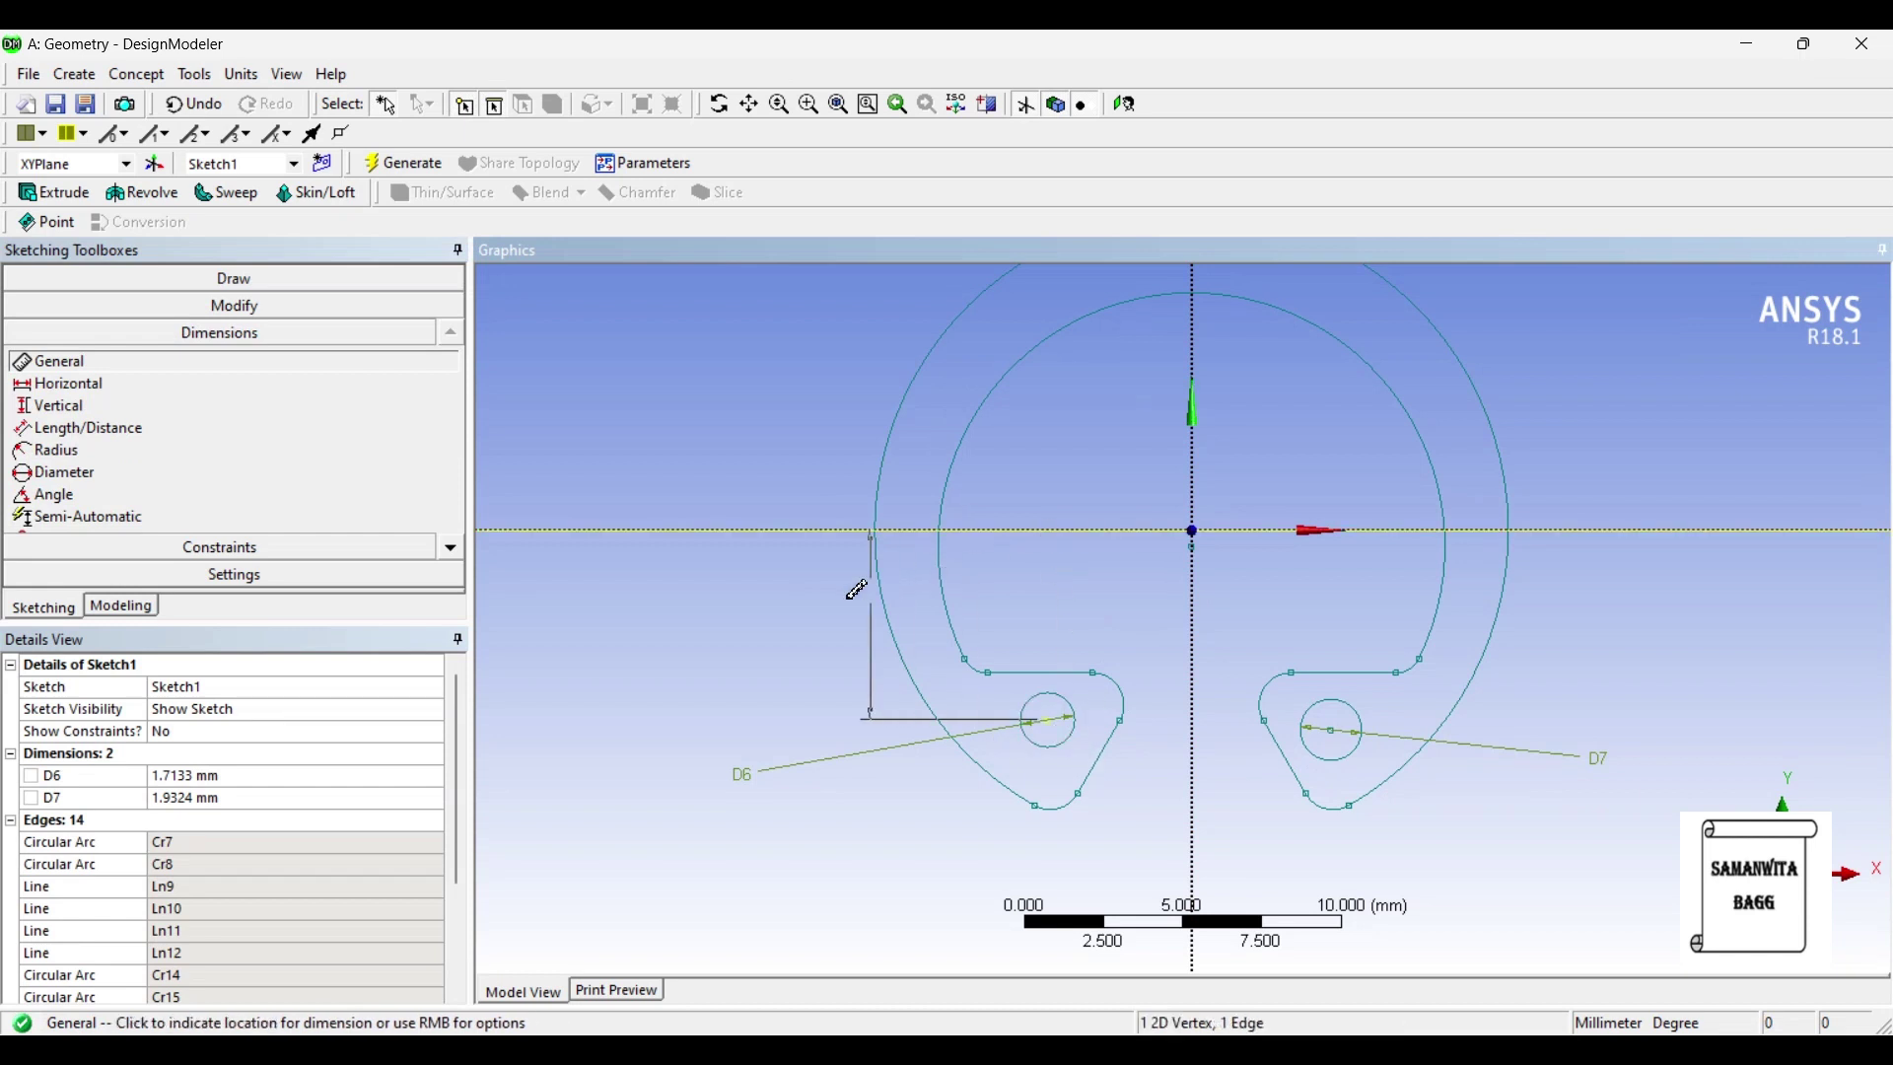
click(740, 603)
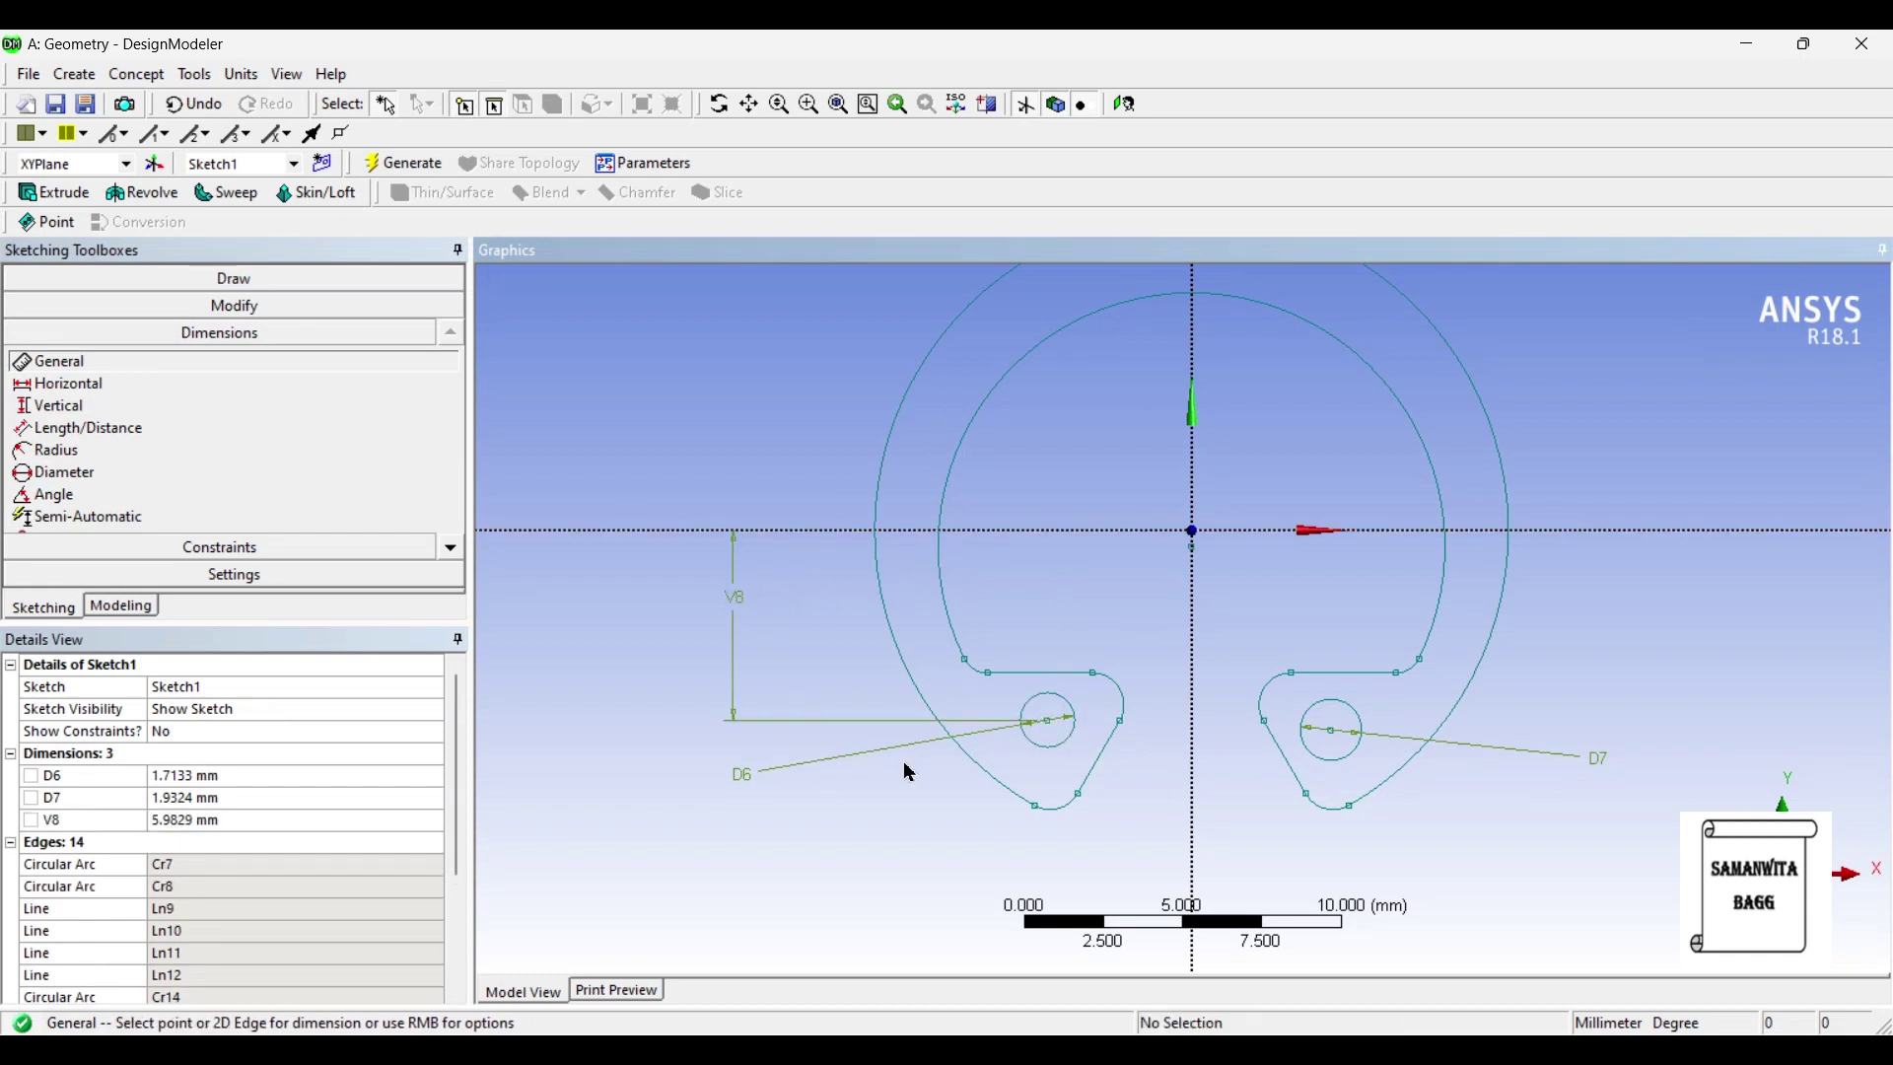
click(1333, 733)
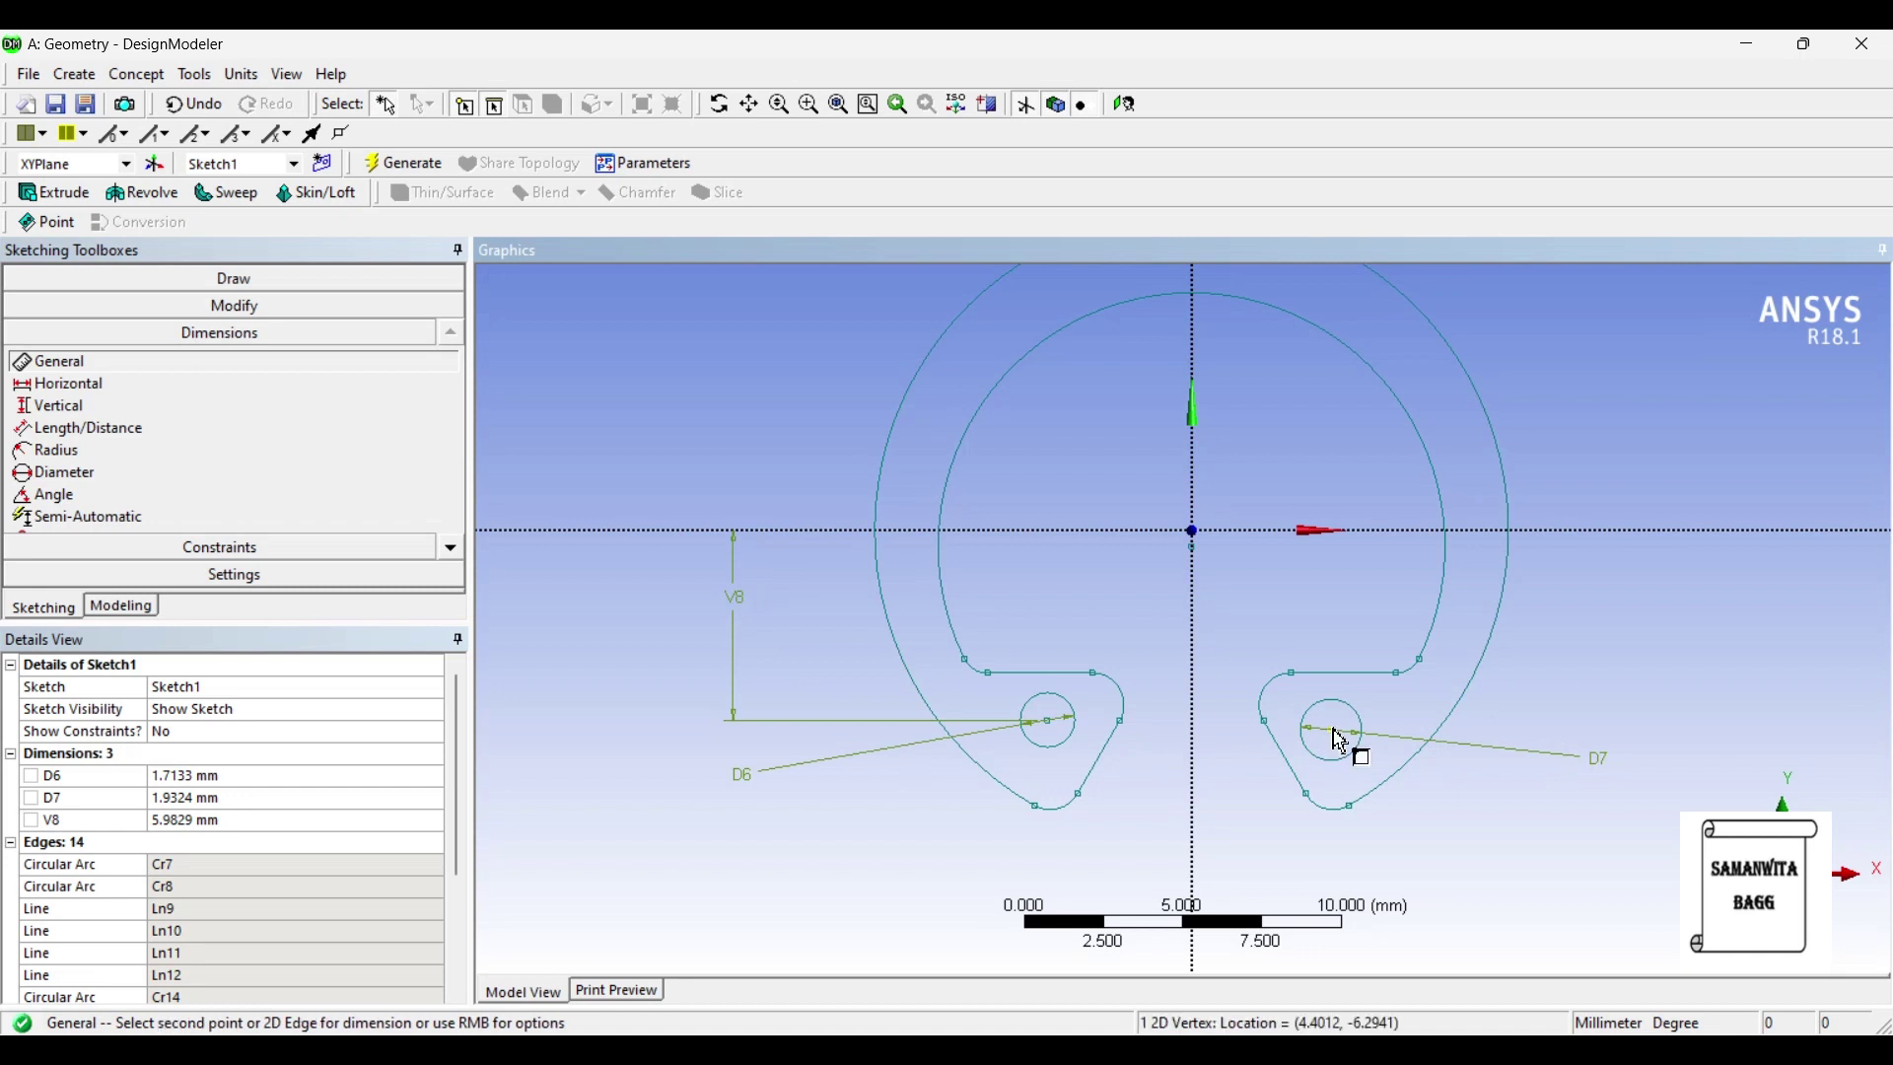
click(1461, 535)
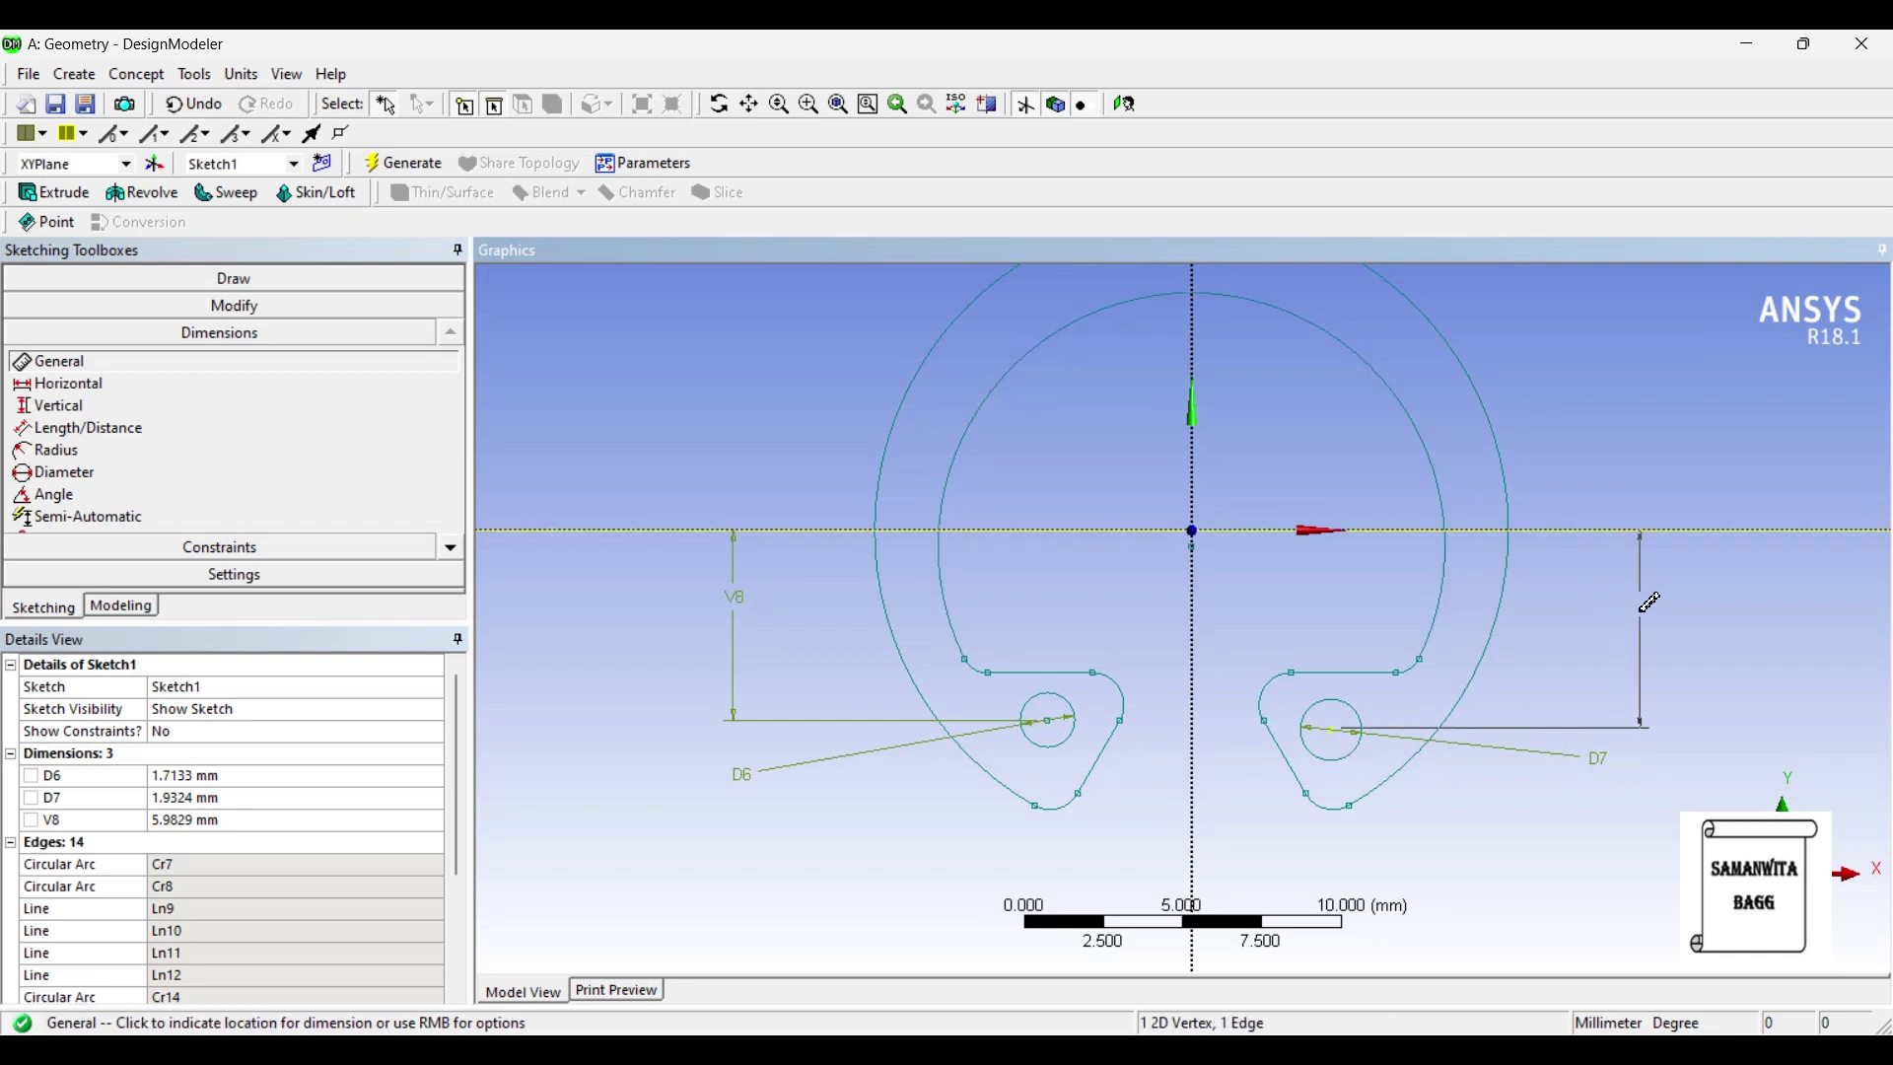
click(1641, 619)
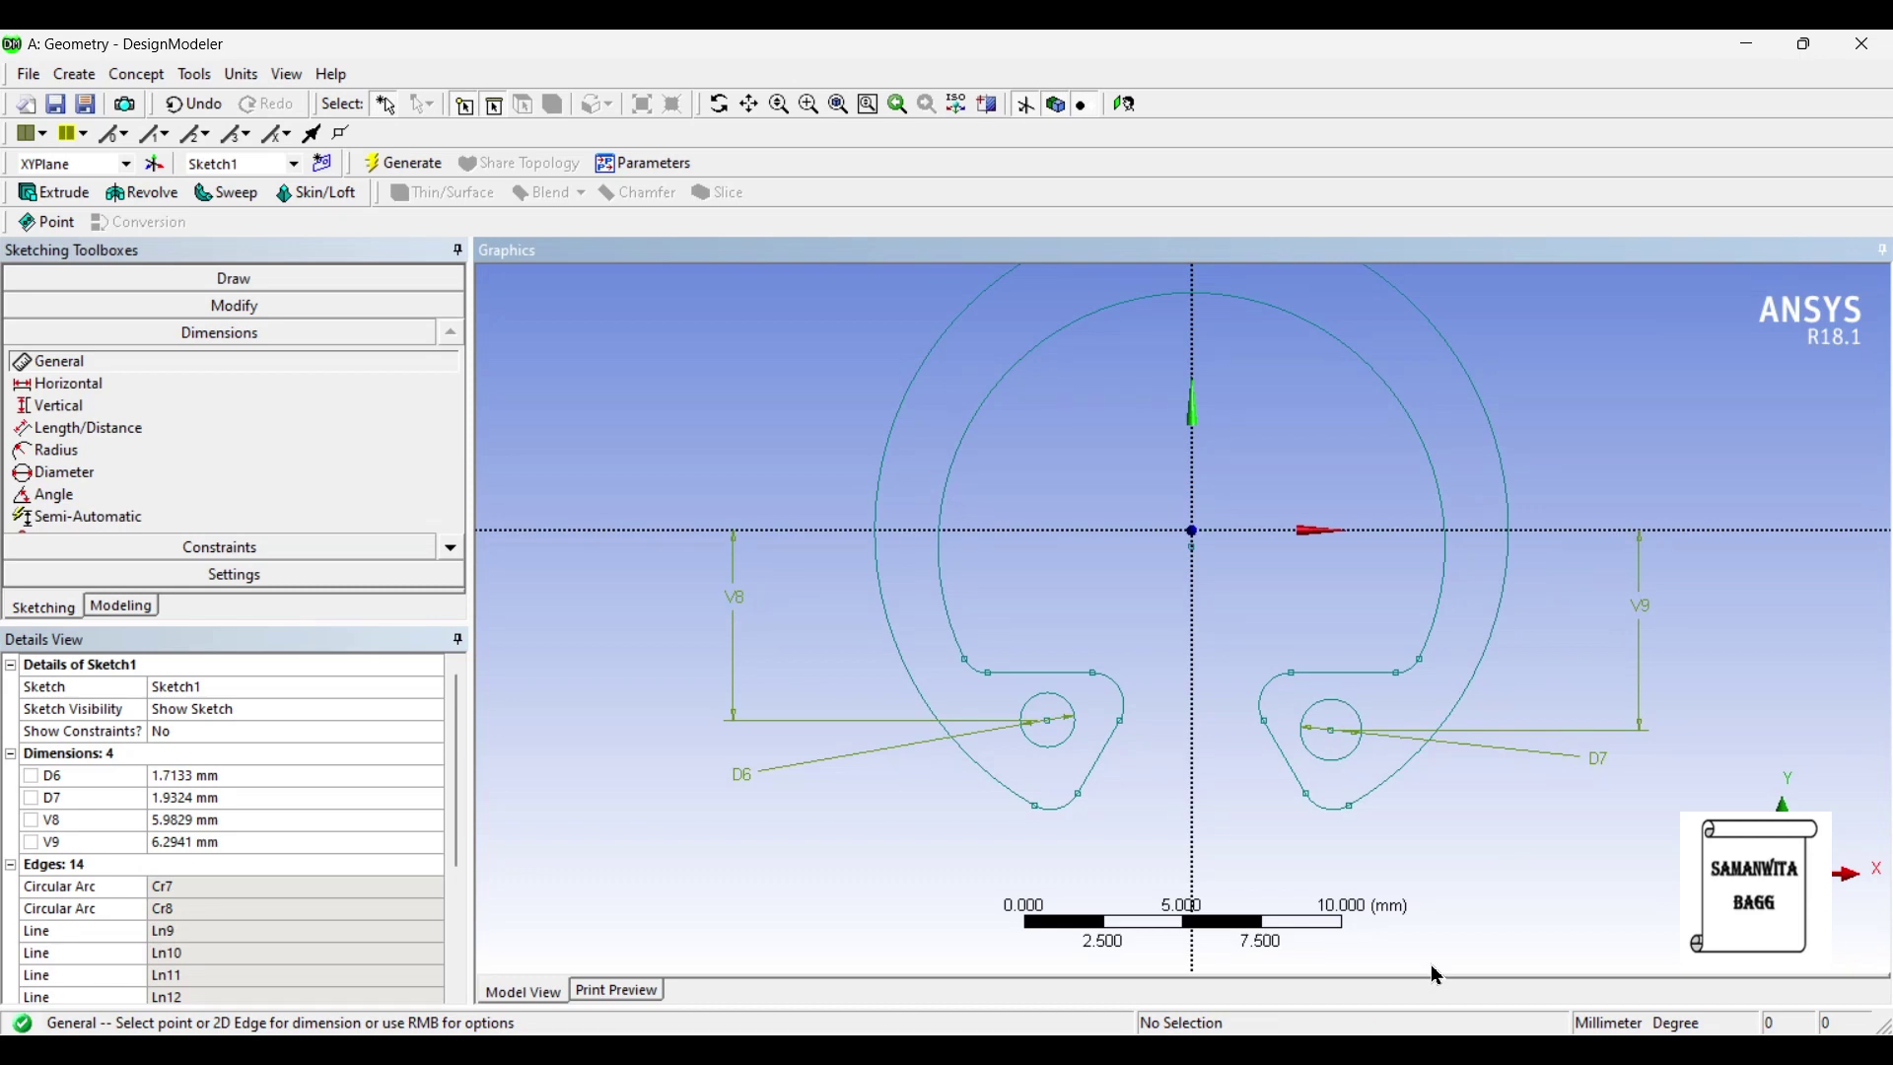
Step: Dimension the horizontal distance between the vertical axis and the left lug's upper rounded corner
click(1194, 692)
click(1131, 710)
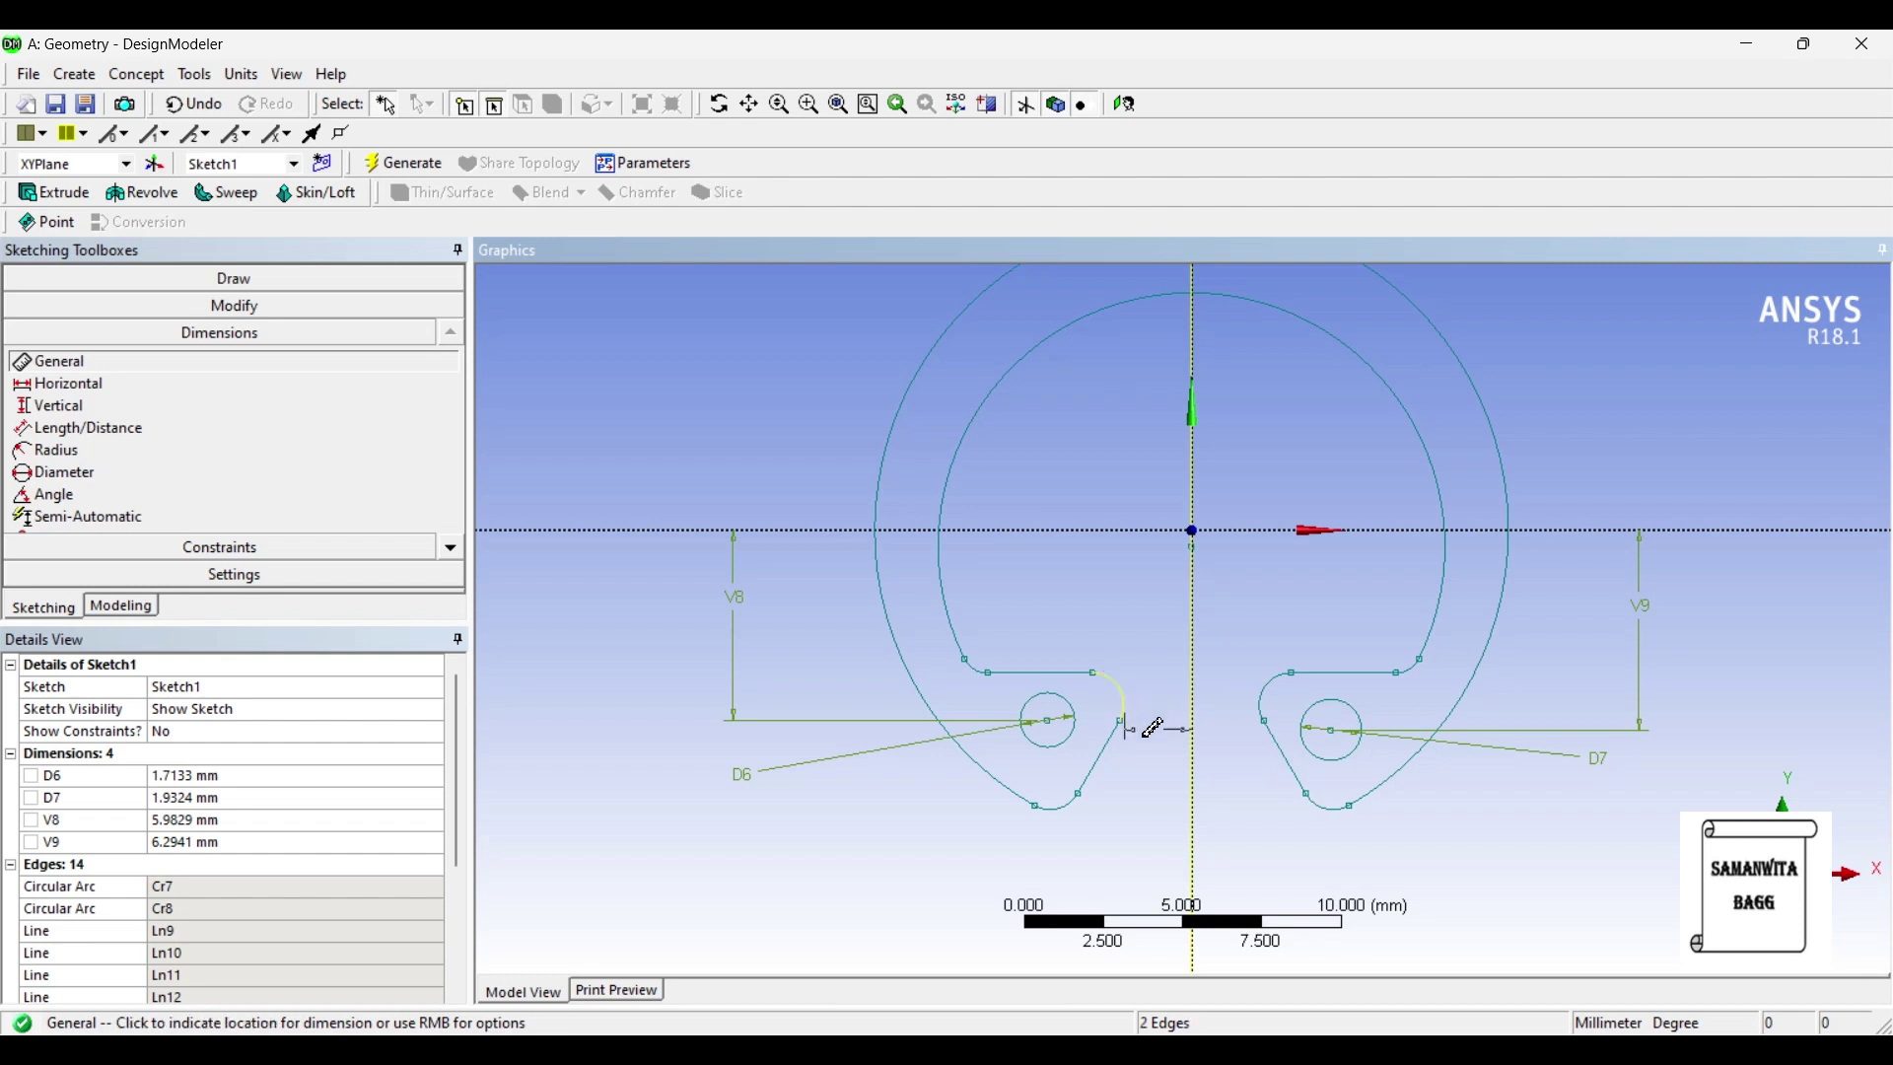
click(1151, 754)
Step: Try to add a matching horizontal dimension from the vertical axis to the right lug's rounded corner, and undo it
click(1208, 713)
click(1265, 713)
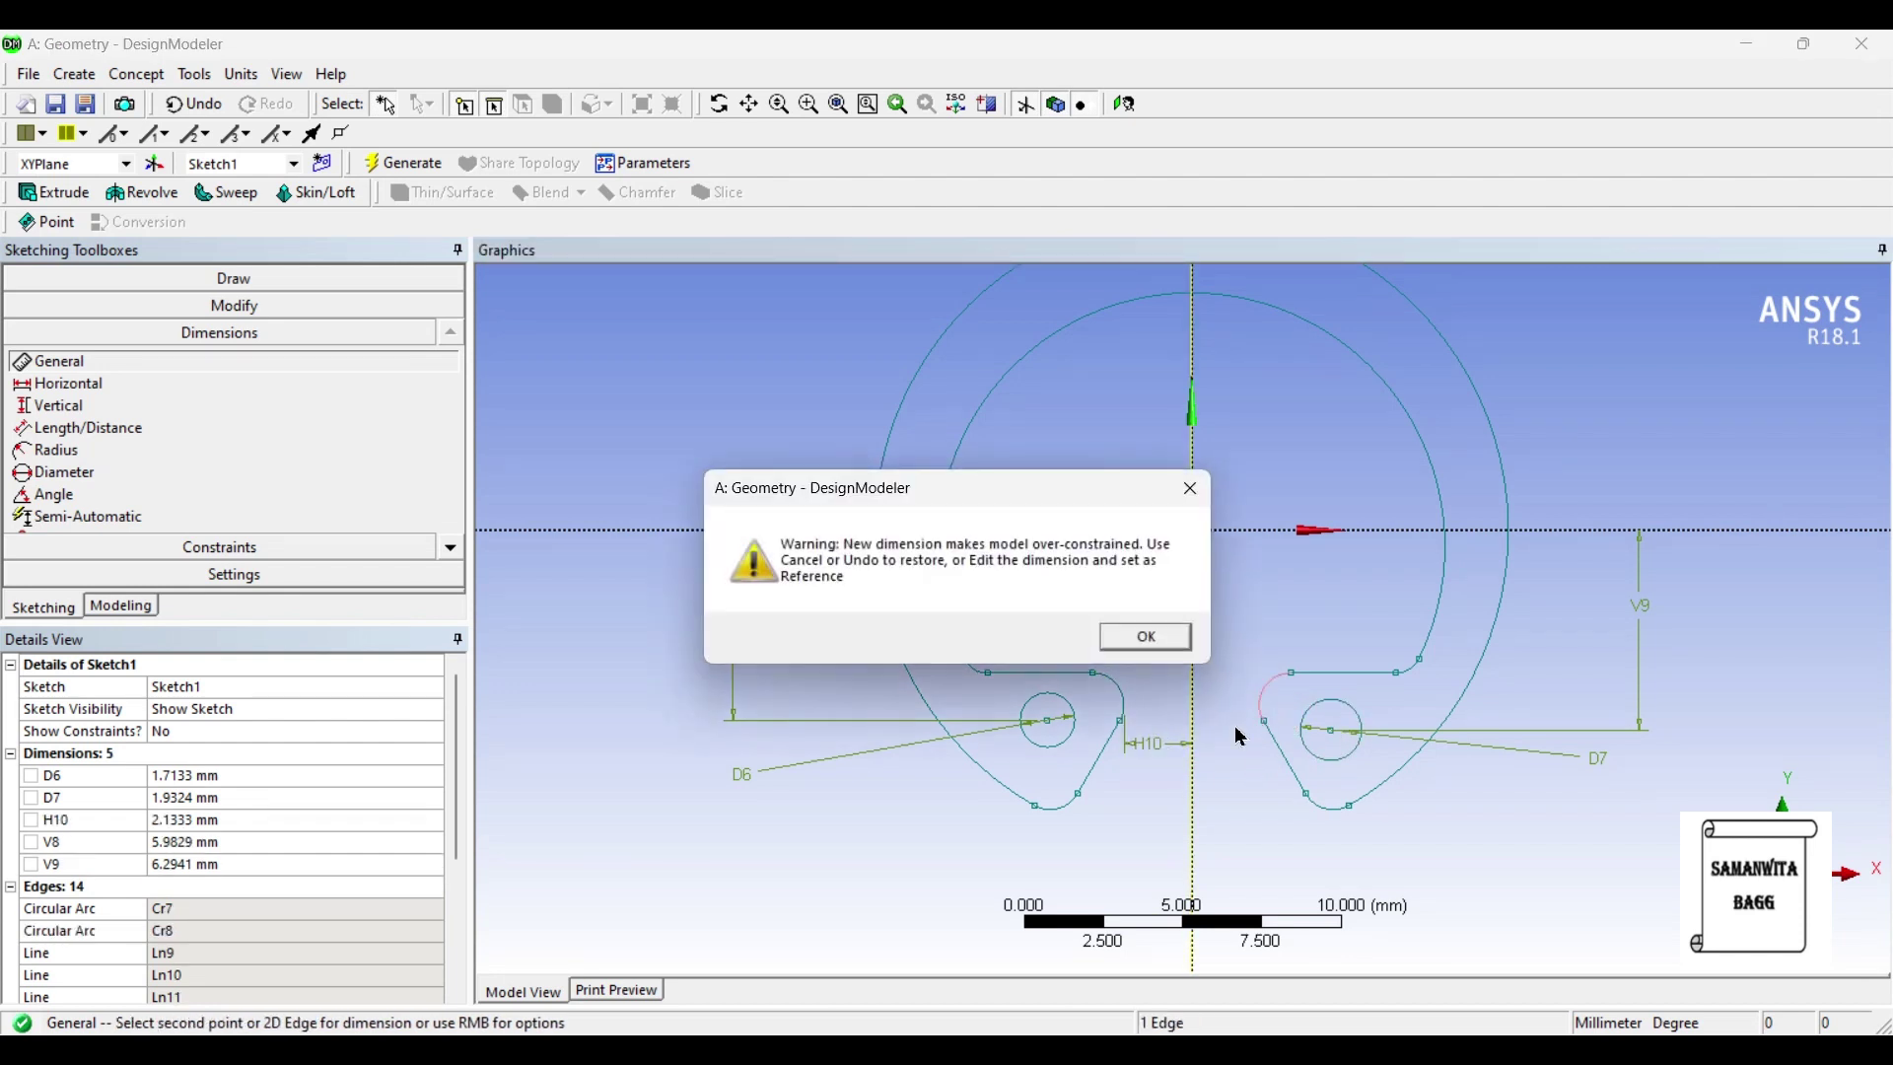
click(1190, 488)
click(1218, 830)
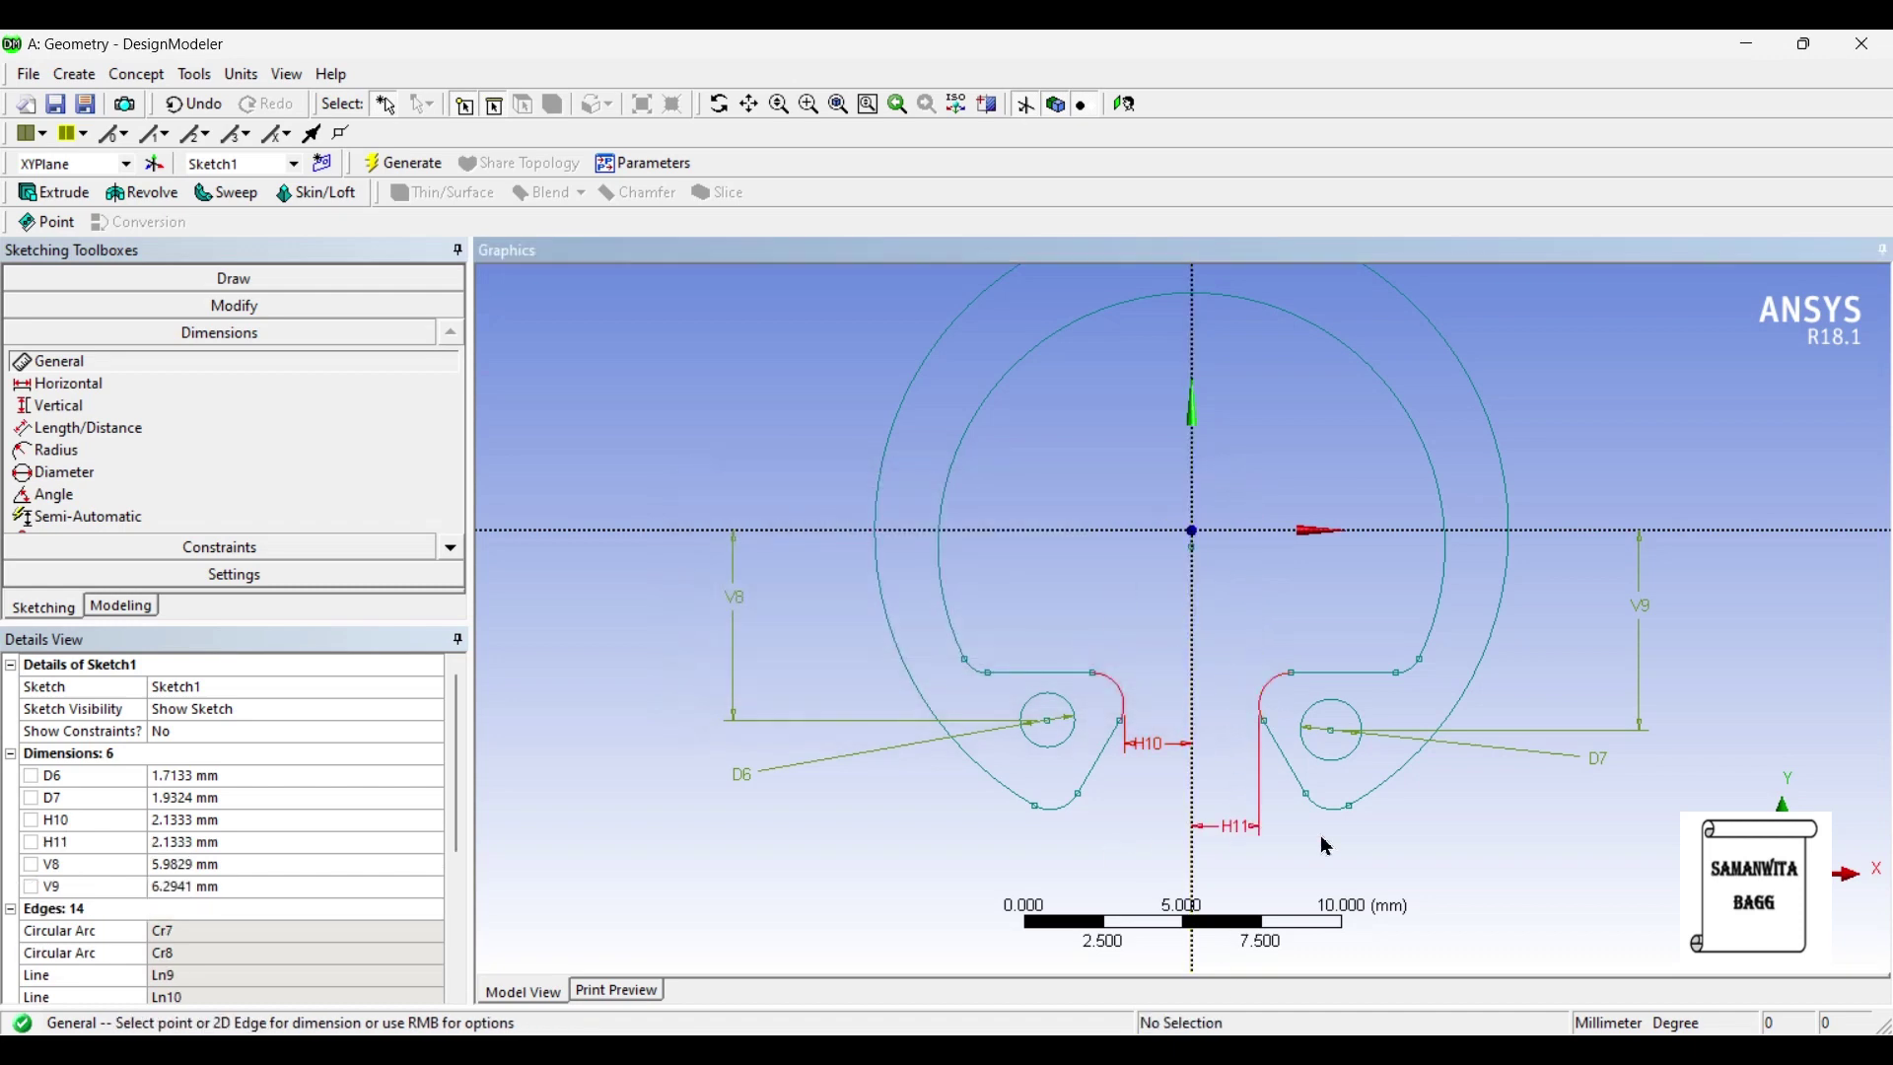
click(200, 105)
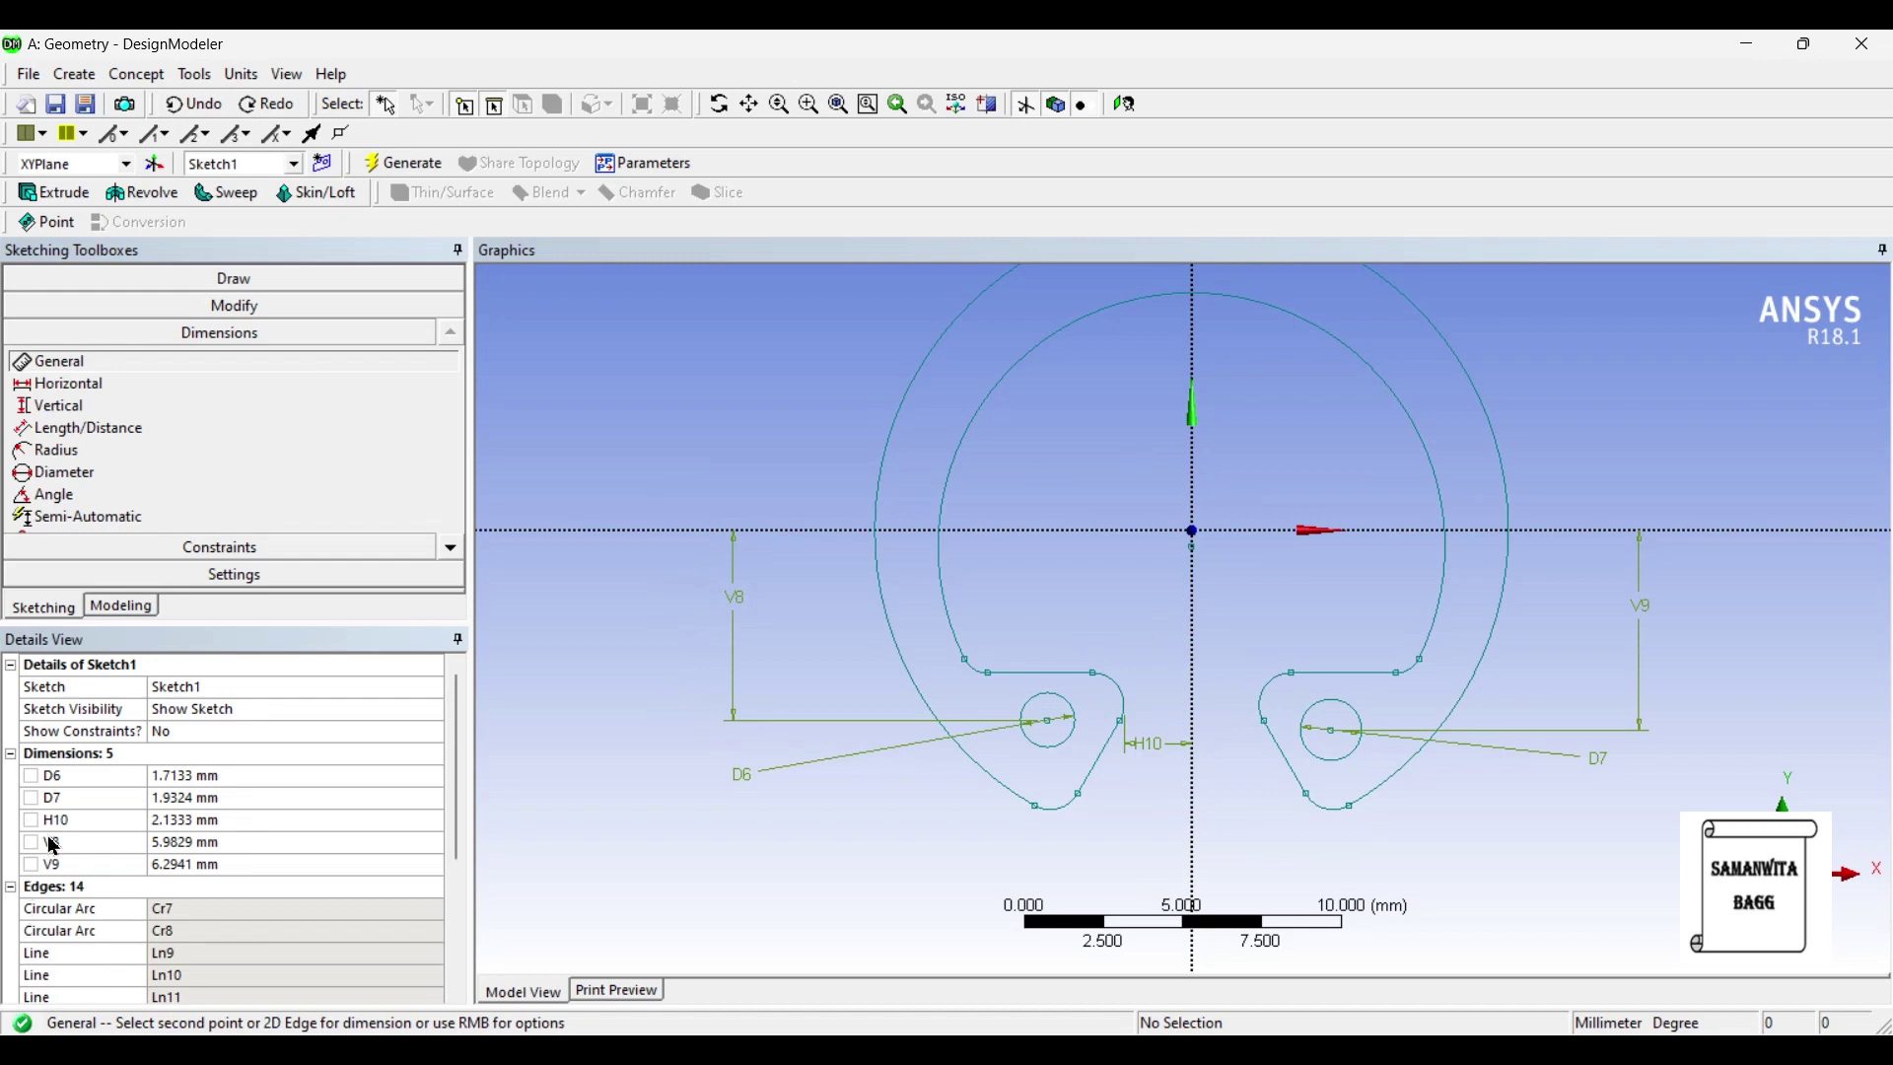
Step: Set the horizontal distance from the vertical axis to the left lug's rounded corner to 3.5 mm
click(162, 823)
text(3)
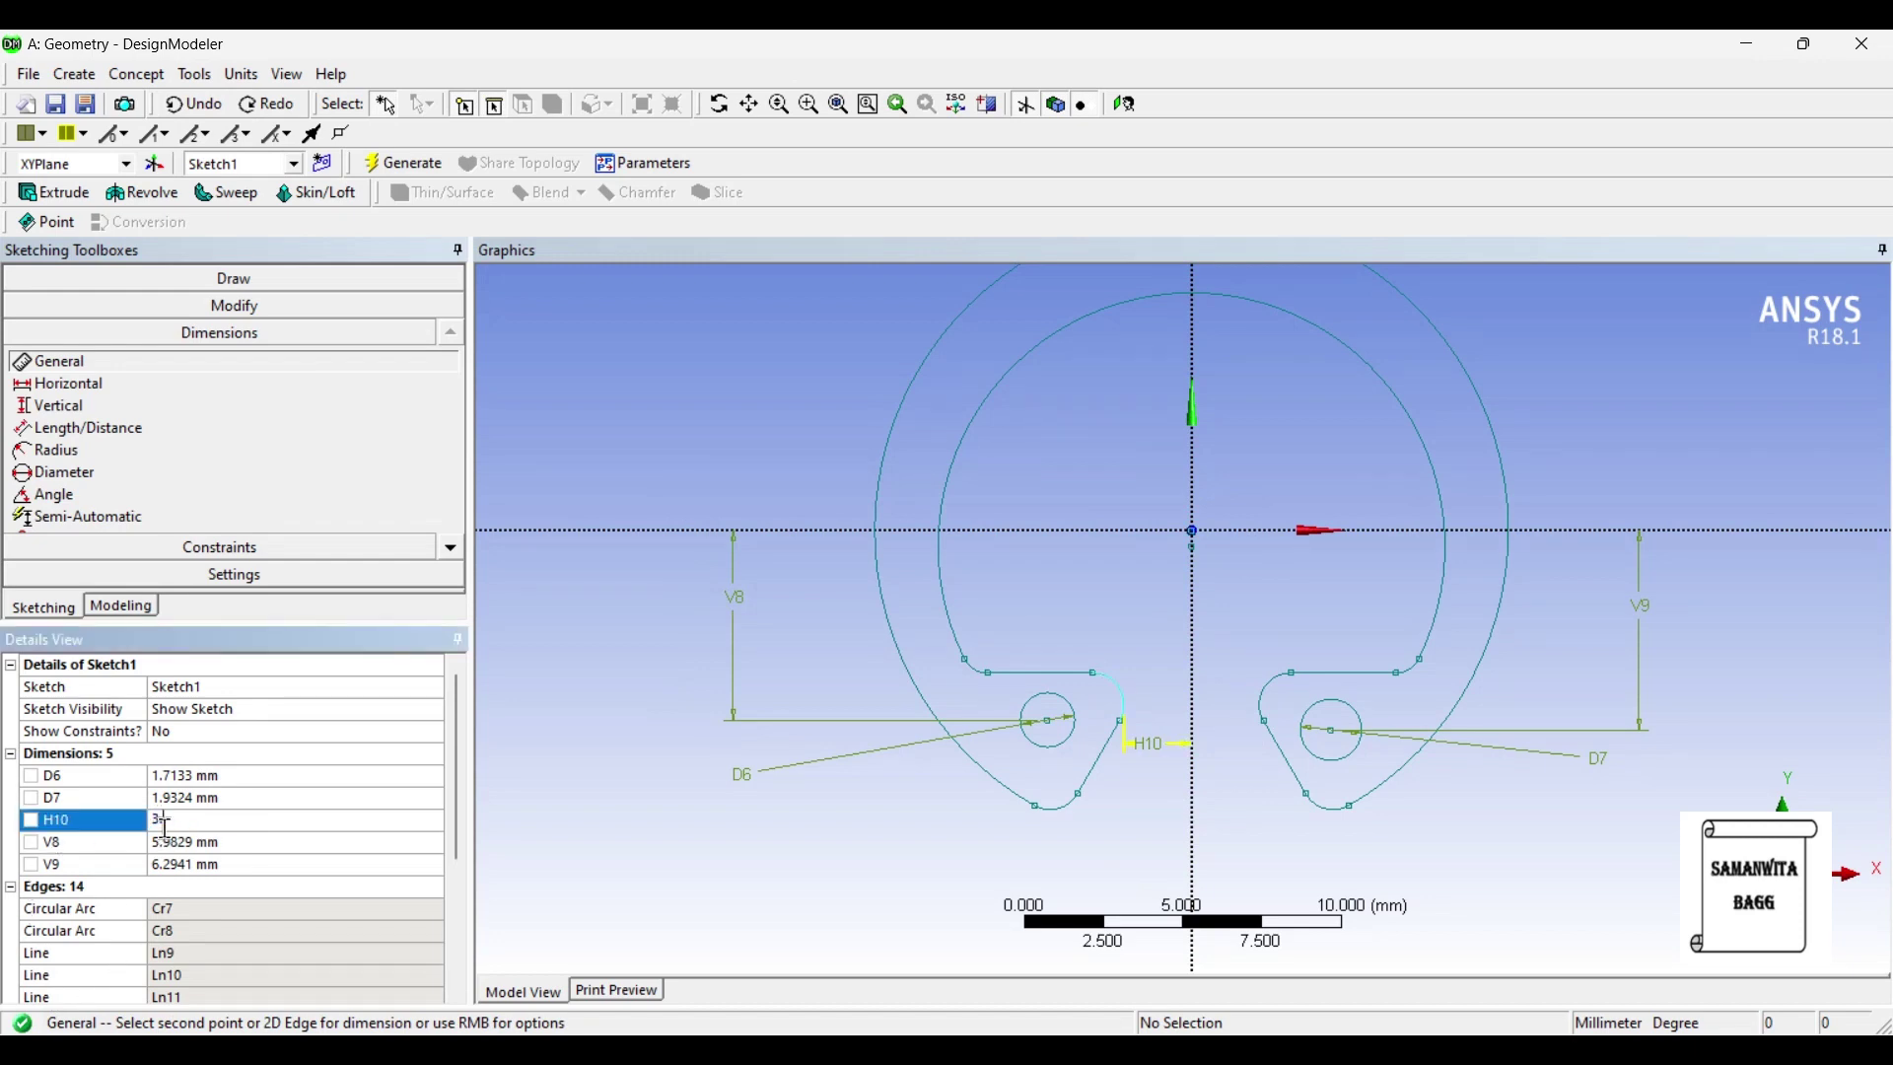
key(Return)
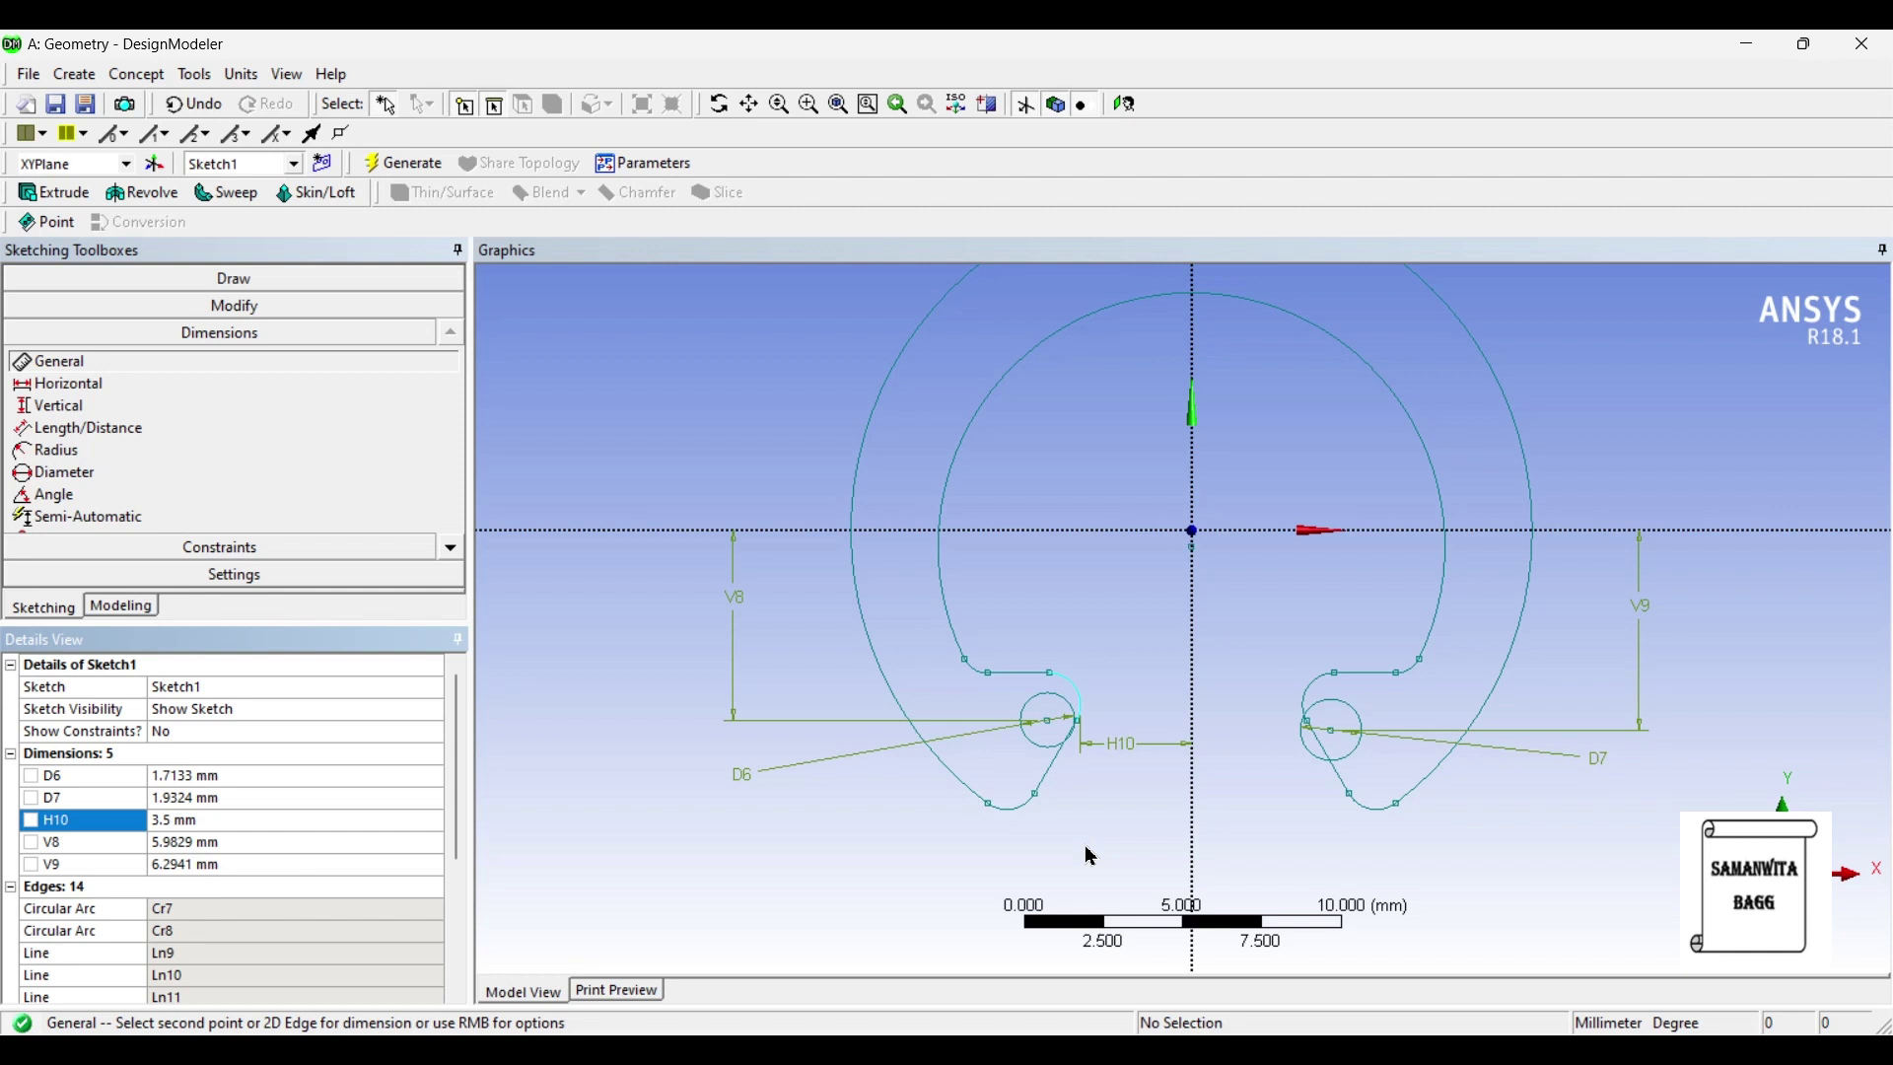
Step: Dimension the horizontal distance from the vertical axis to the centre of each lug circle
click(1050, 721)
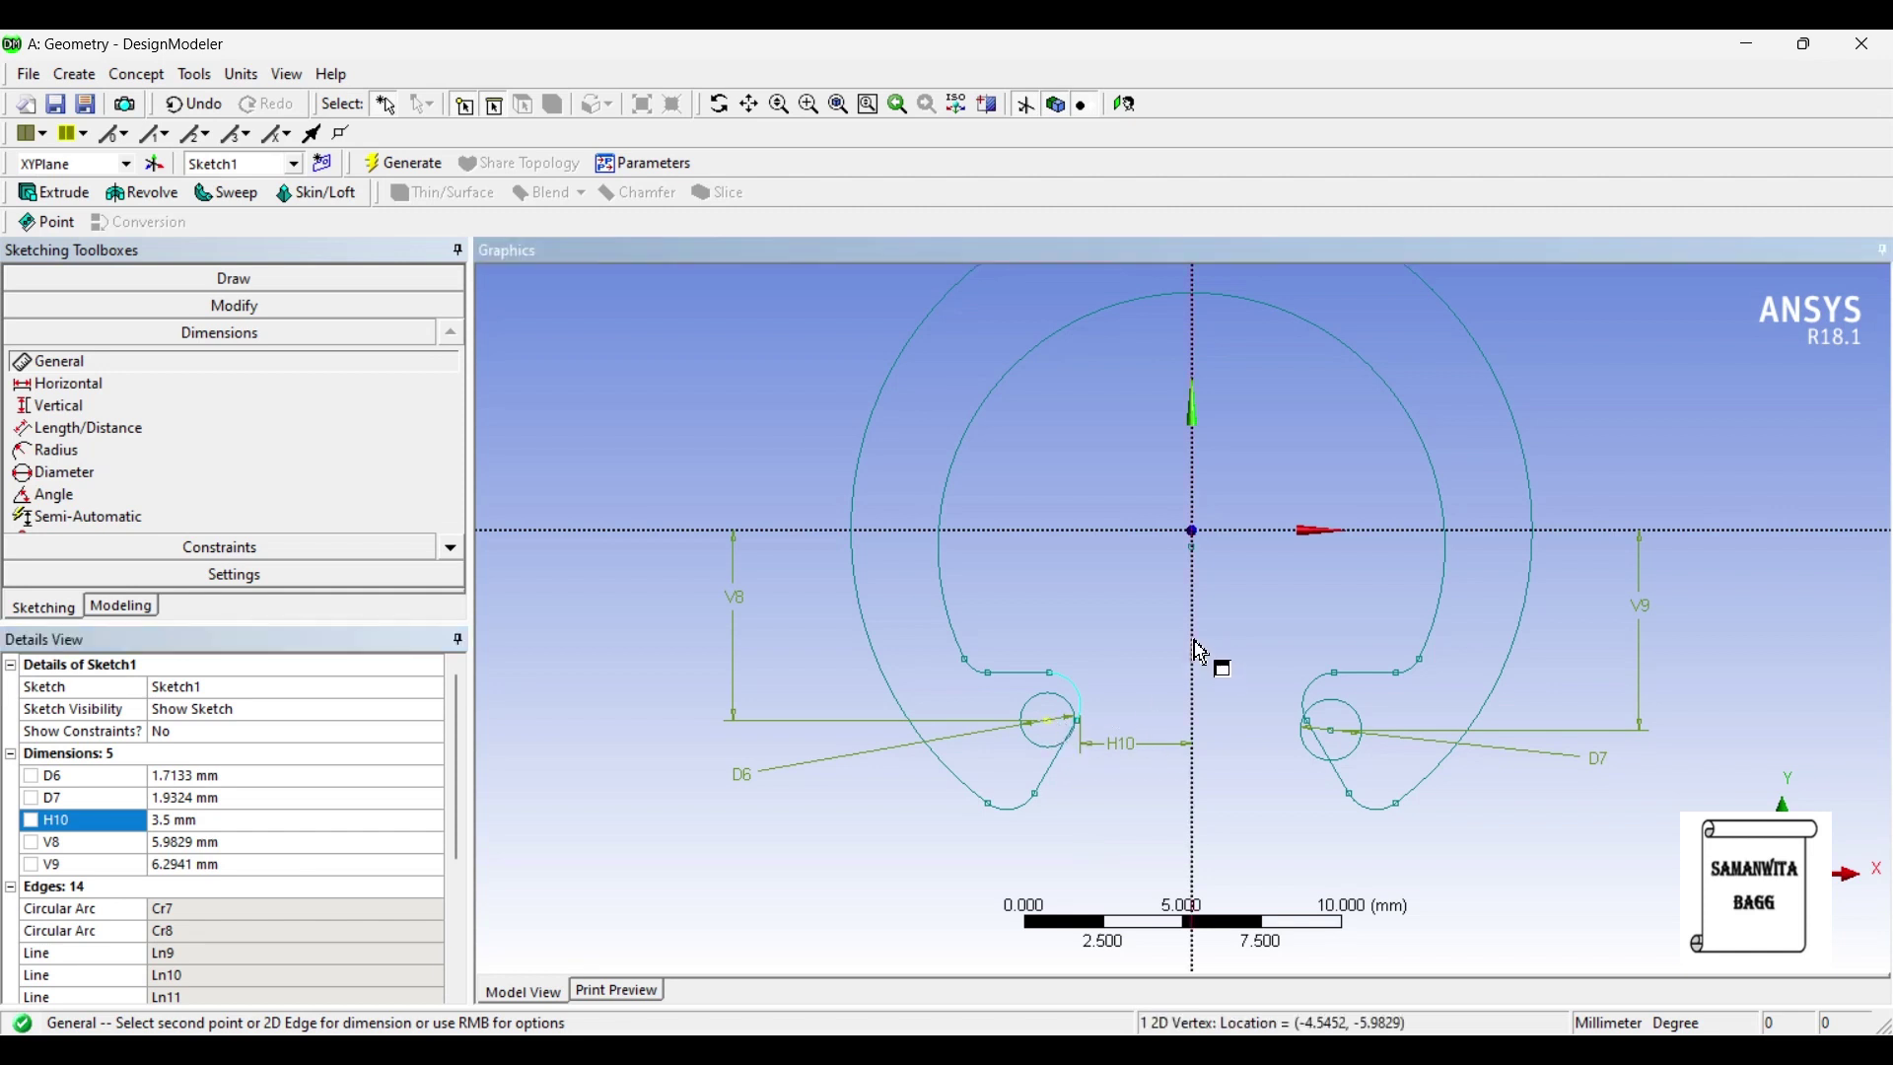
click(1193, 531)
click(1120, 604)
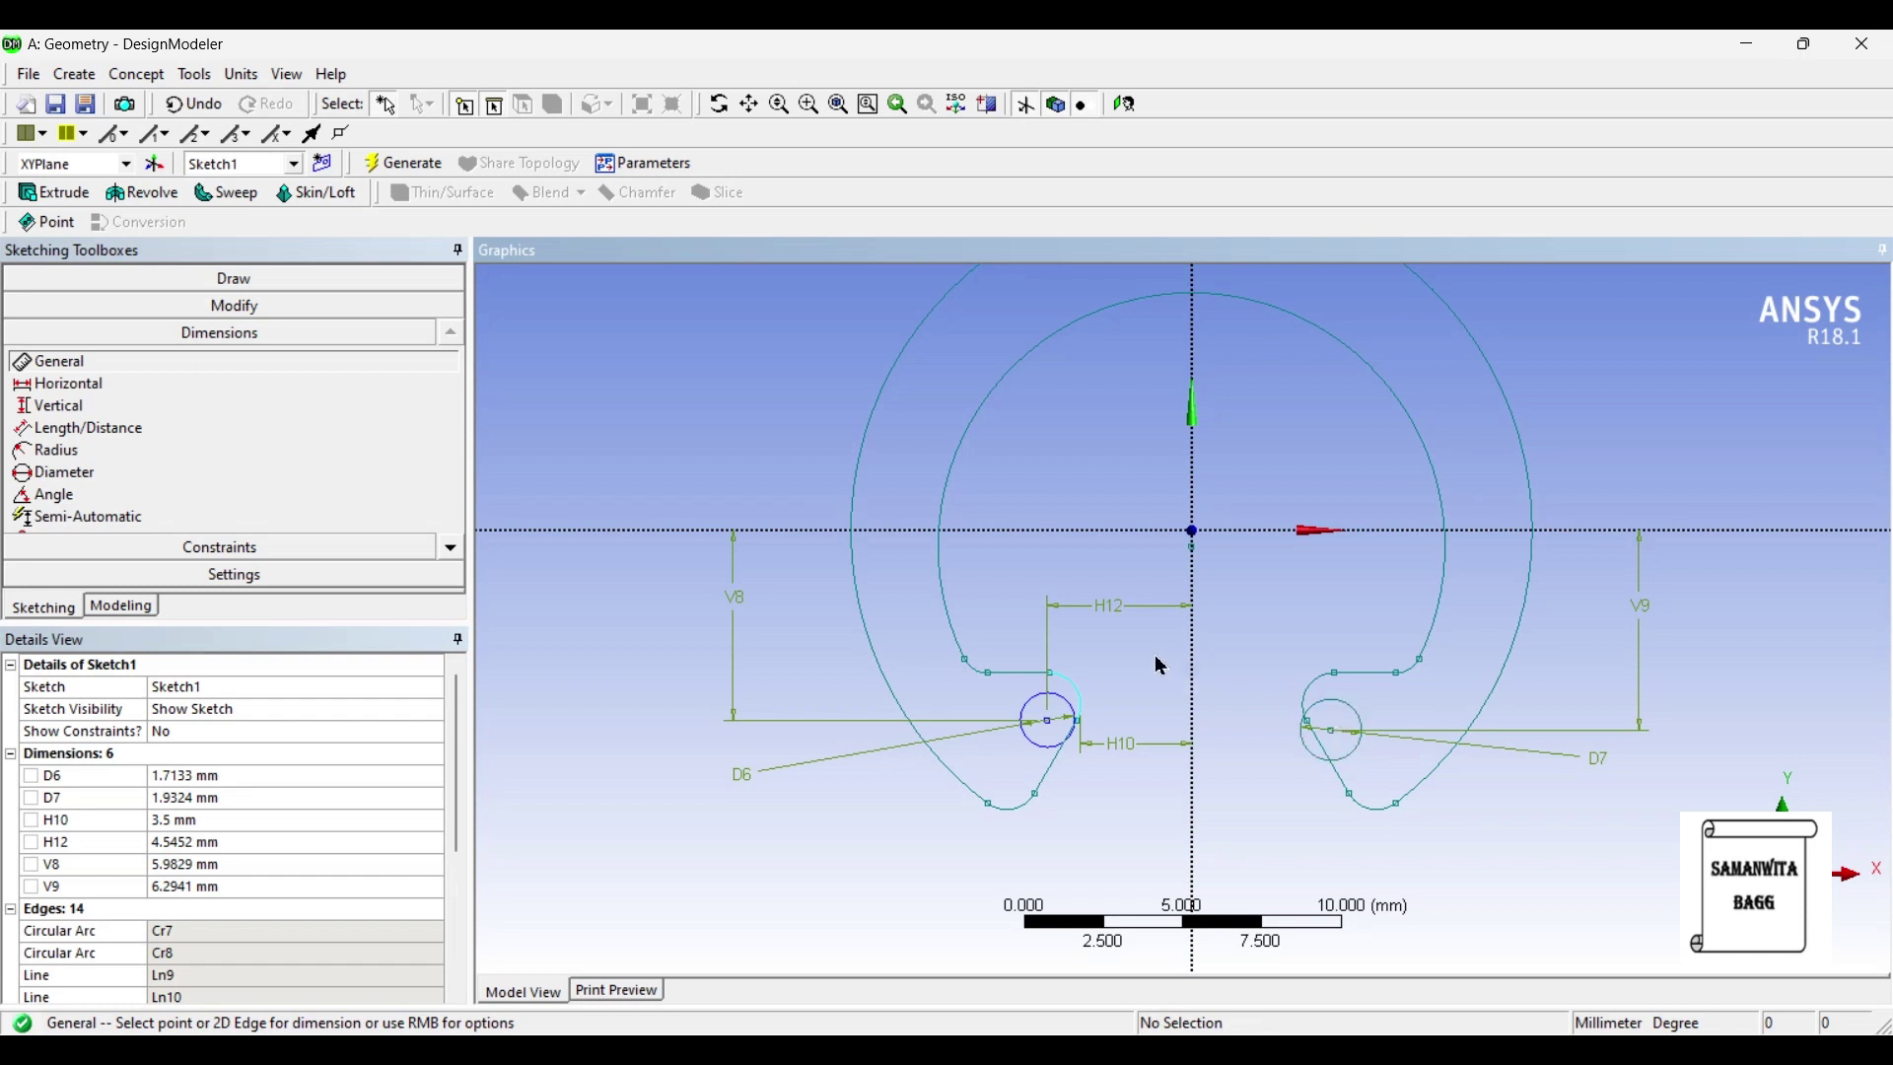
click(1193, 663)
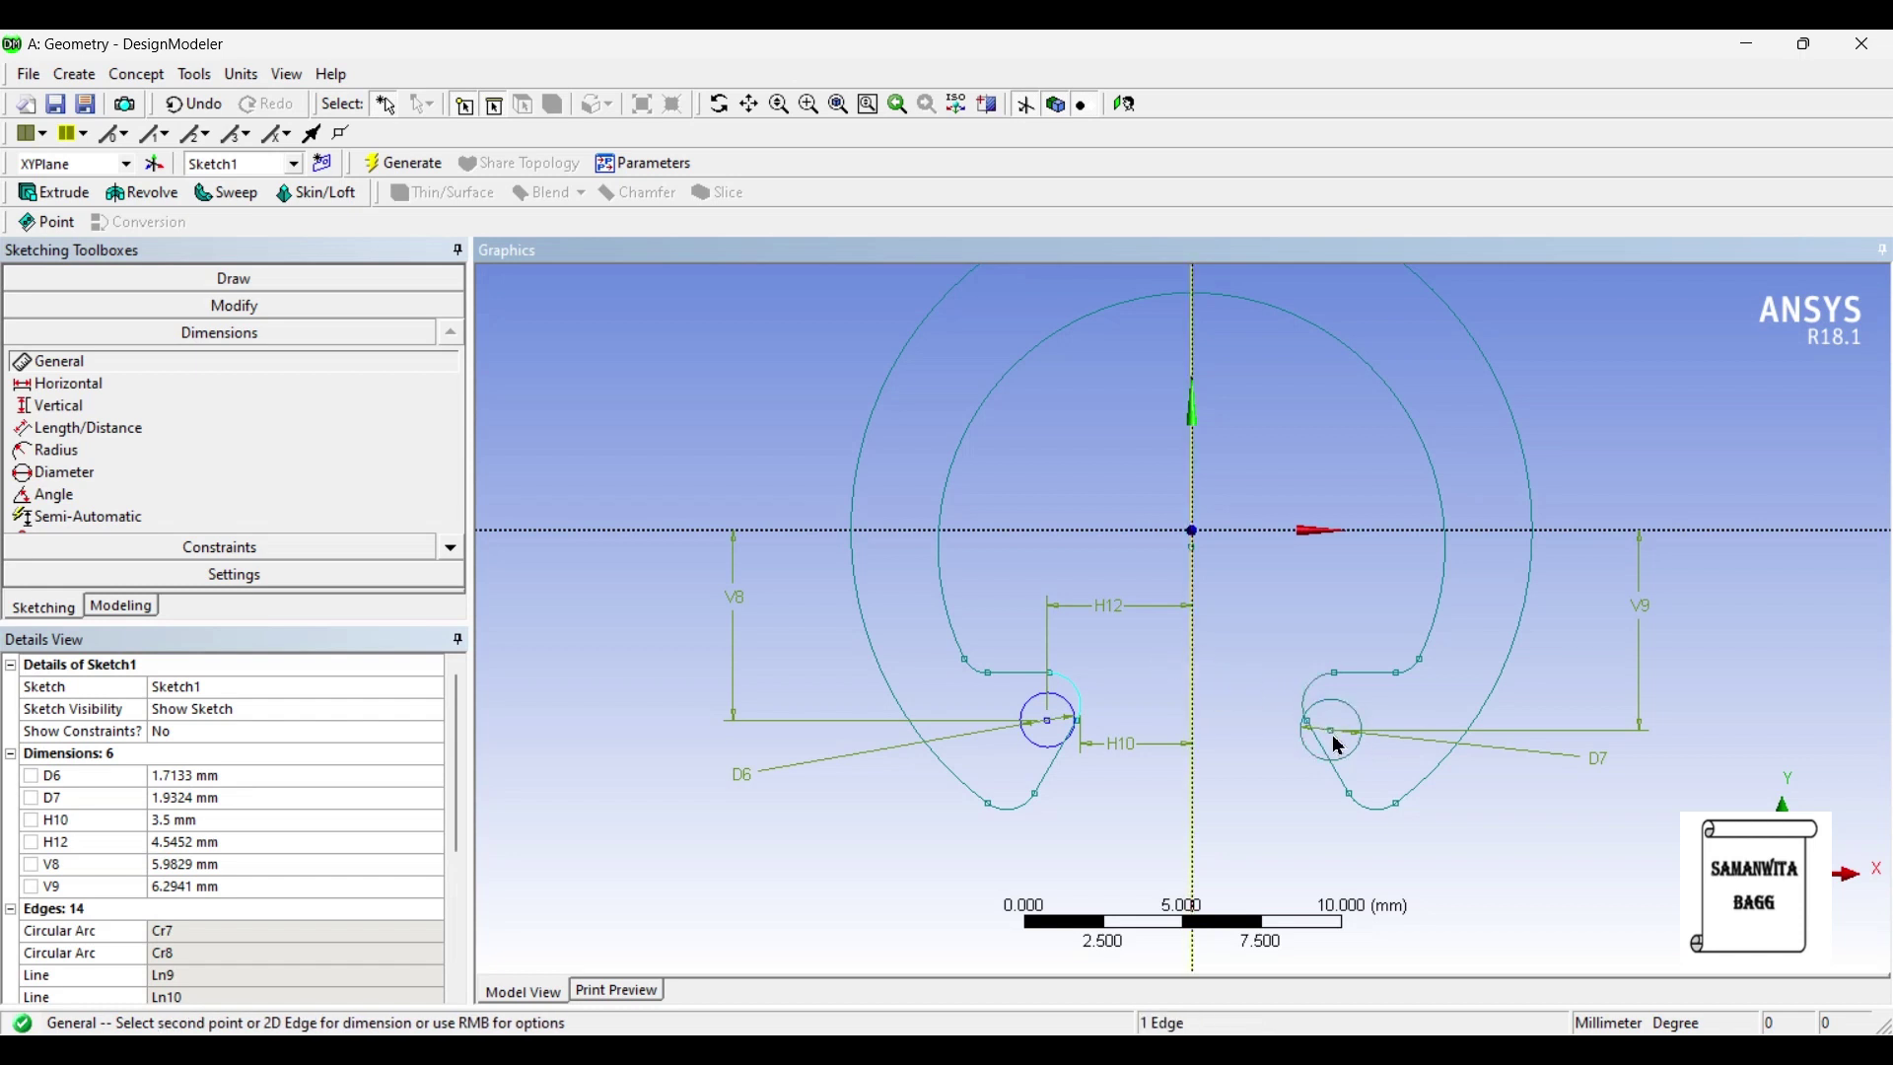
click(1338, 738)
click(1319, 587)
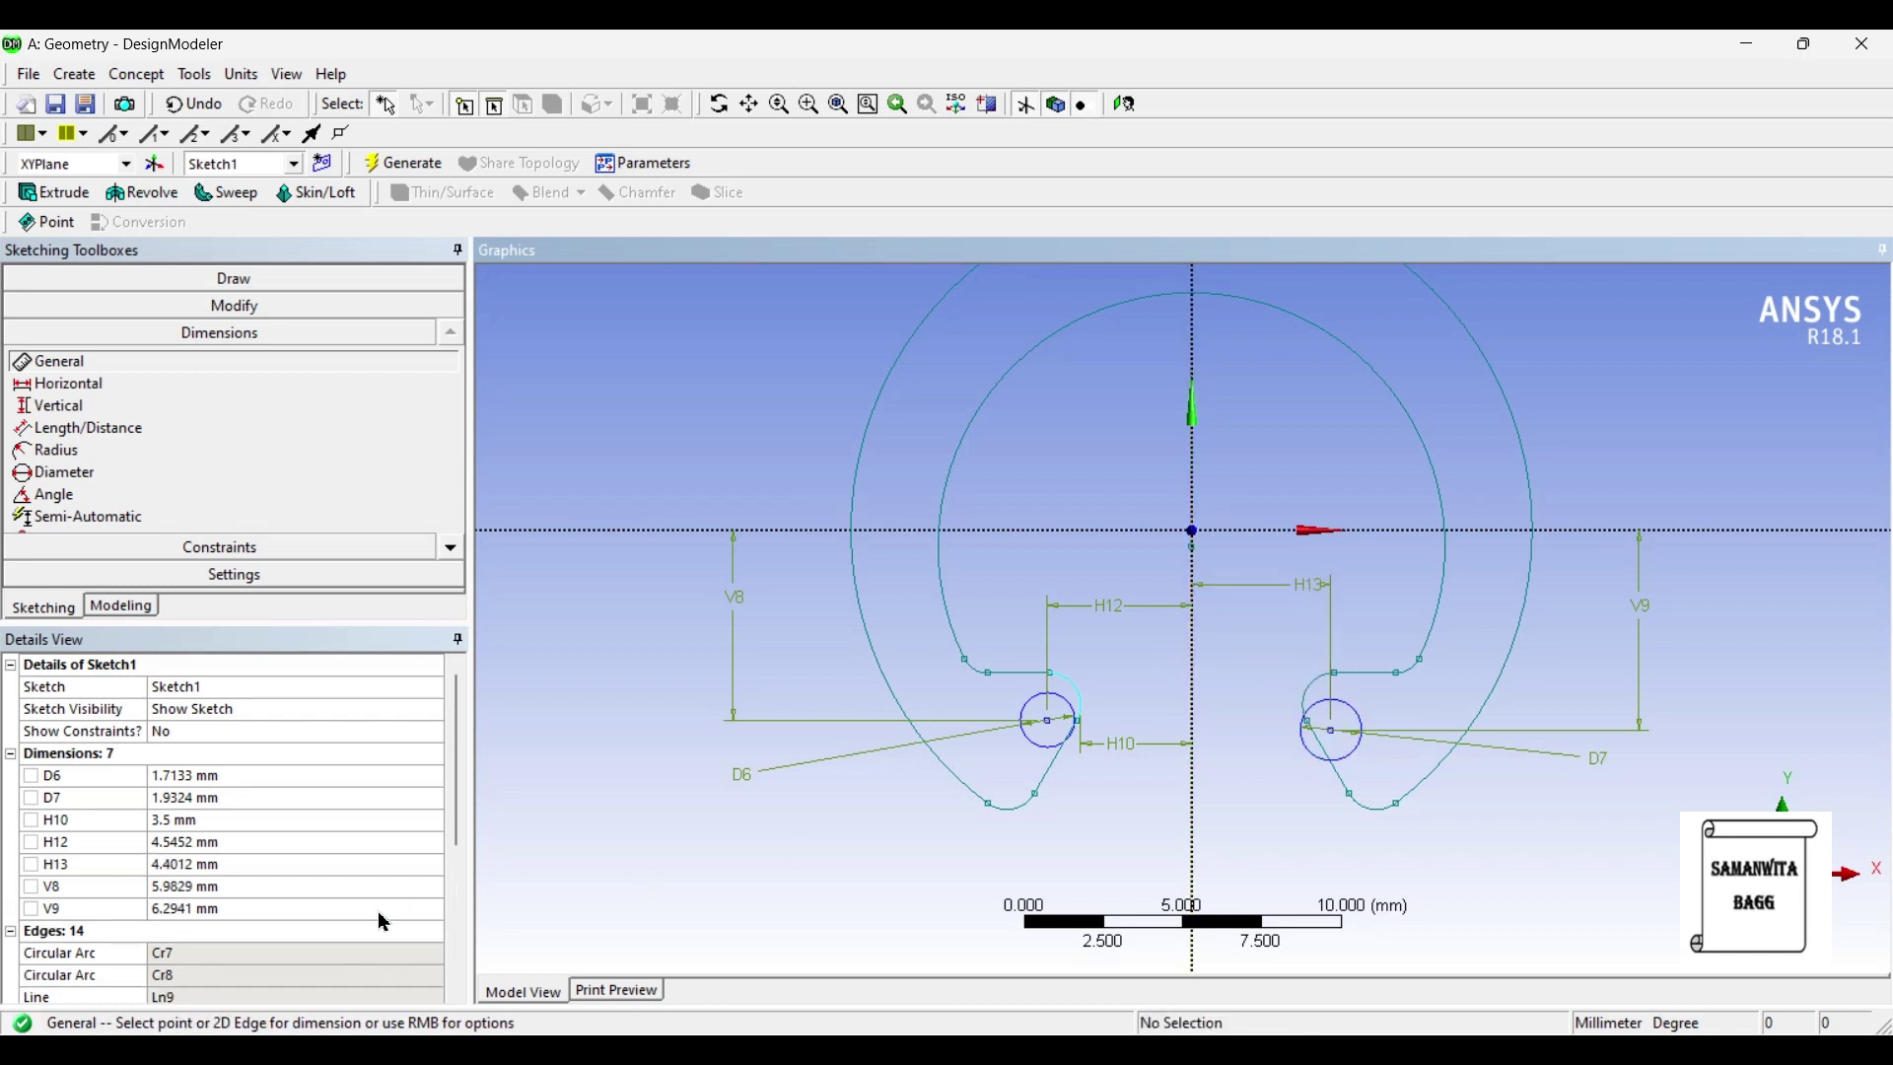
Step: Set the diameter of both lug circles to 1.2 mm
click(195, 778)
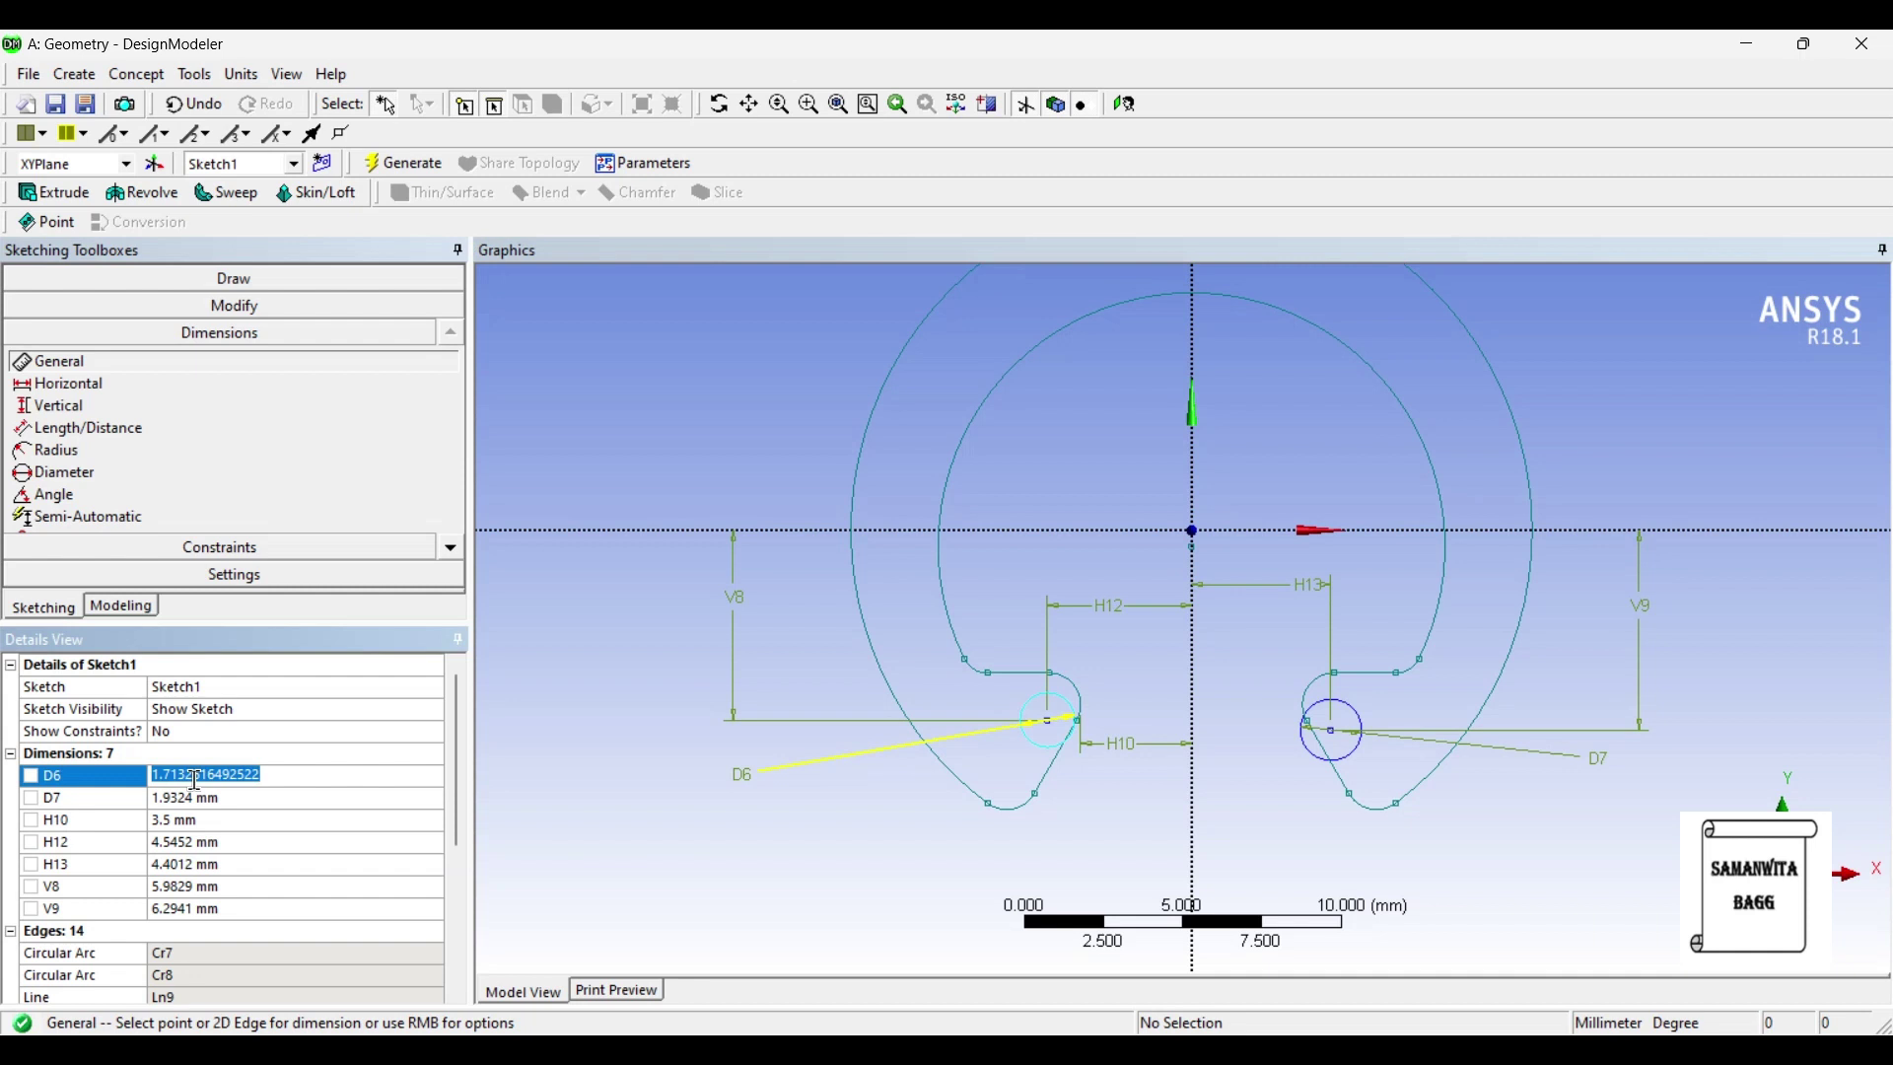
text(1.2)
key(Return)
click(212, 800)
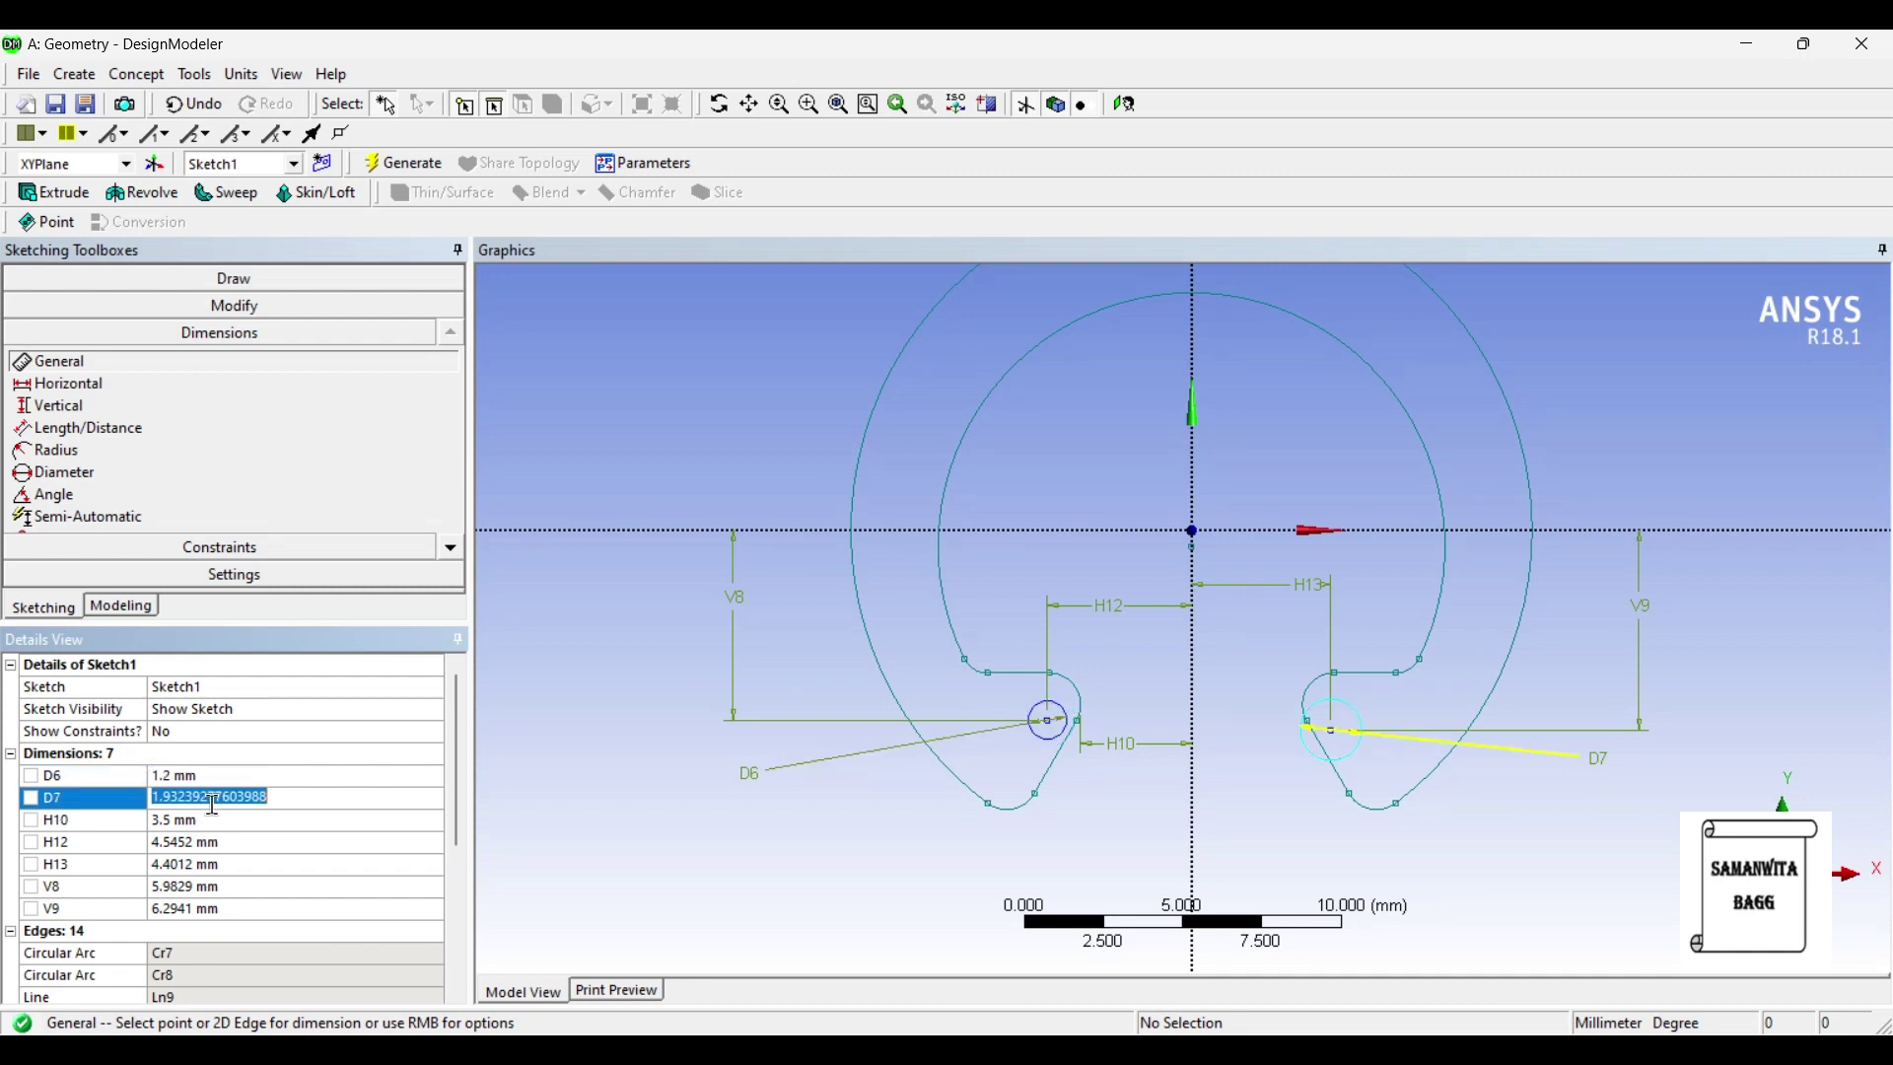
text(1.2)
key(Return)
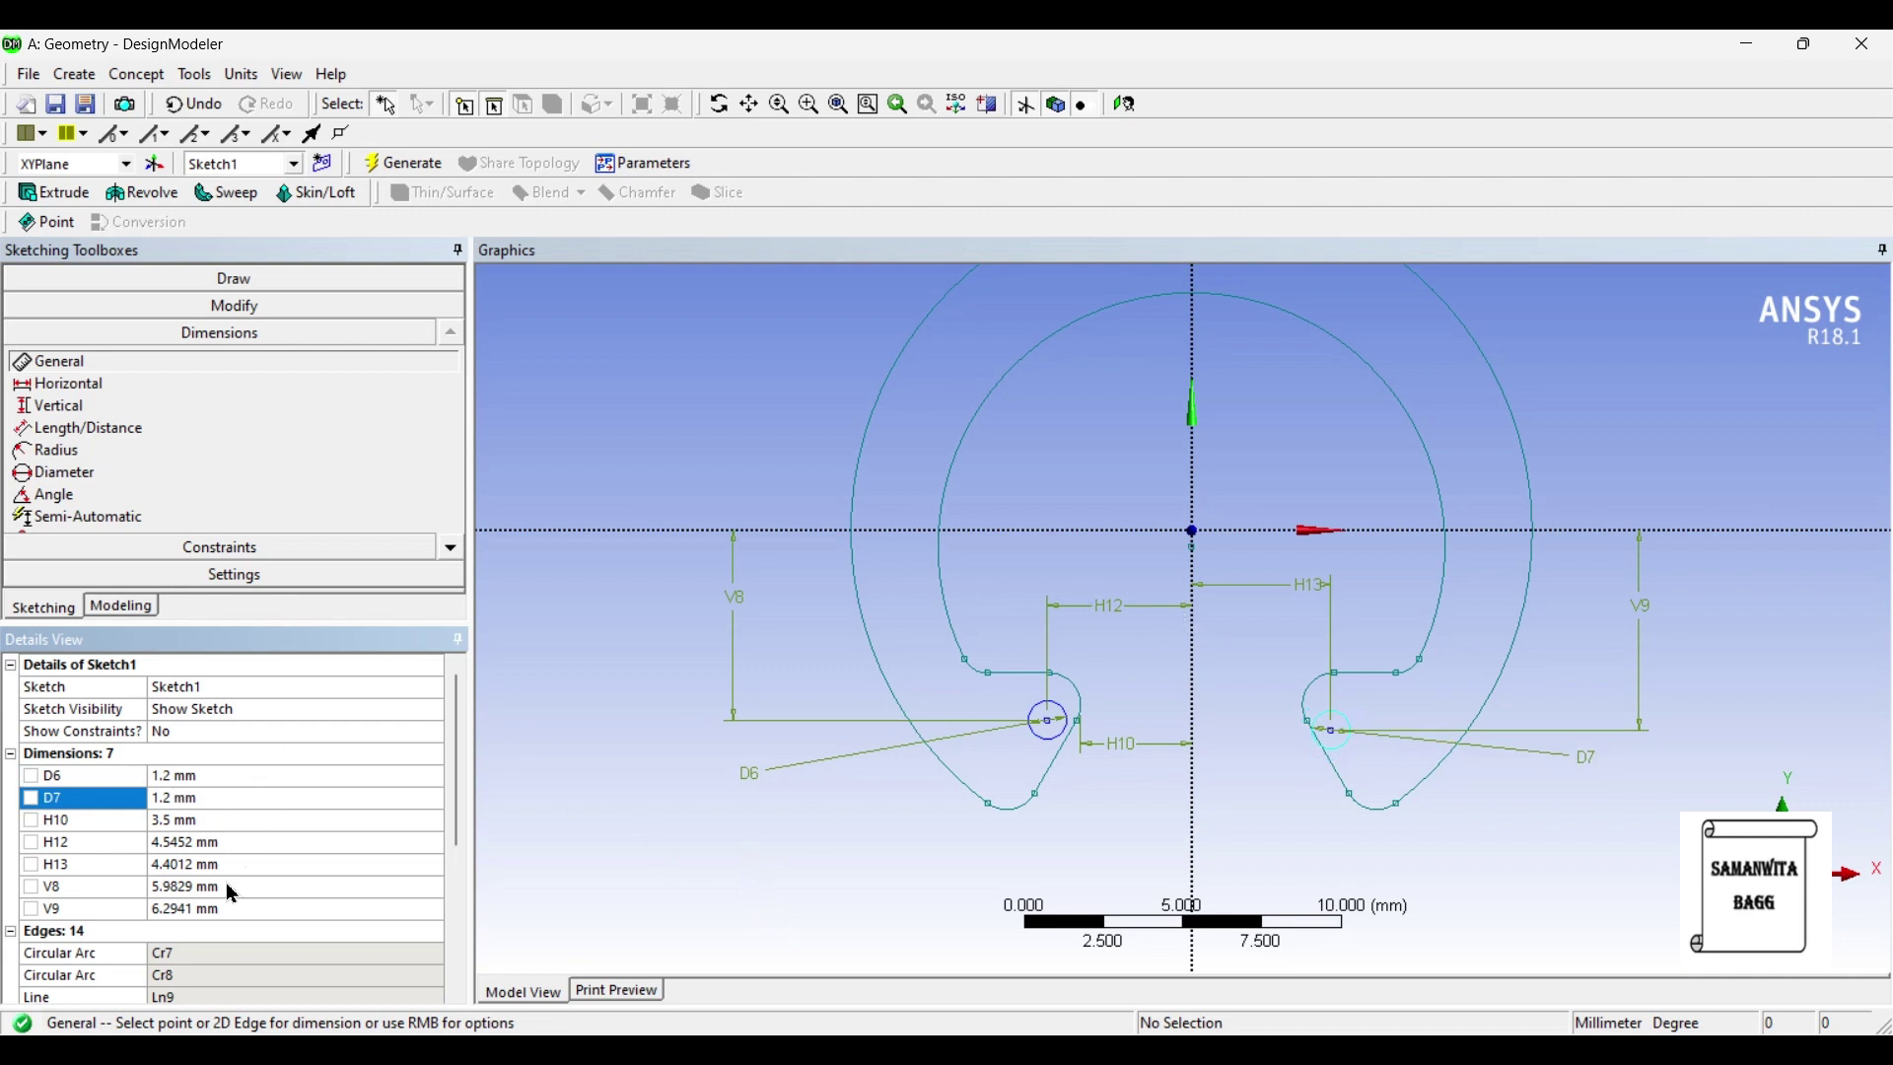
Step: Set the horizontal distance of both lug circle centres from the vertical axis to 5.7 mm
click(209, 841)
text(5.7)
key(Return)
click(237, 863)
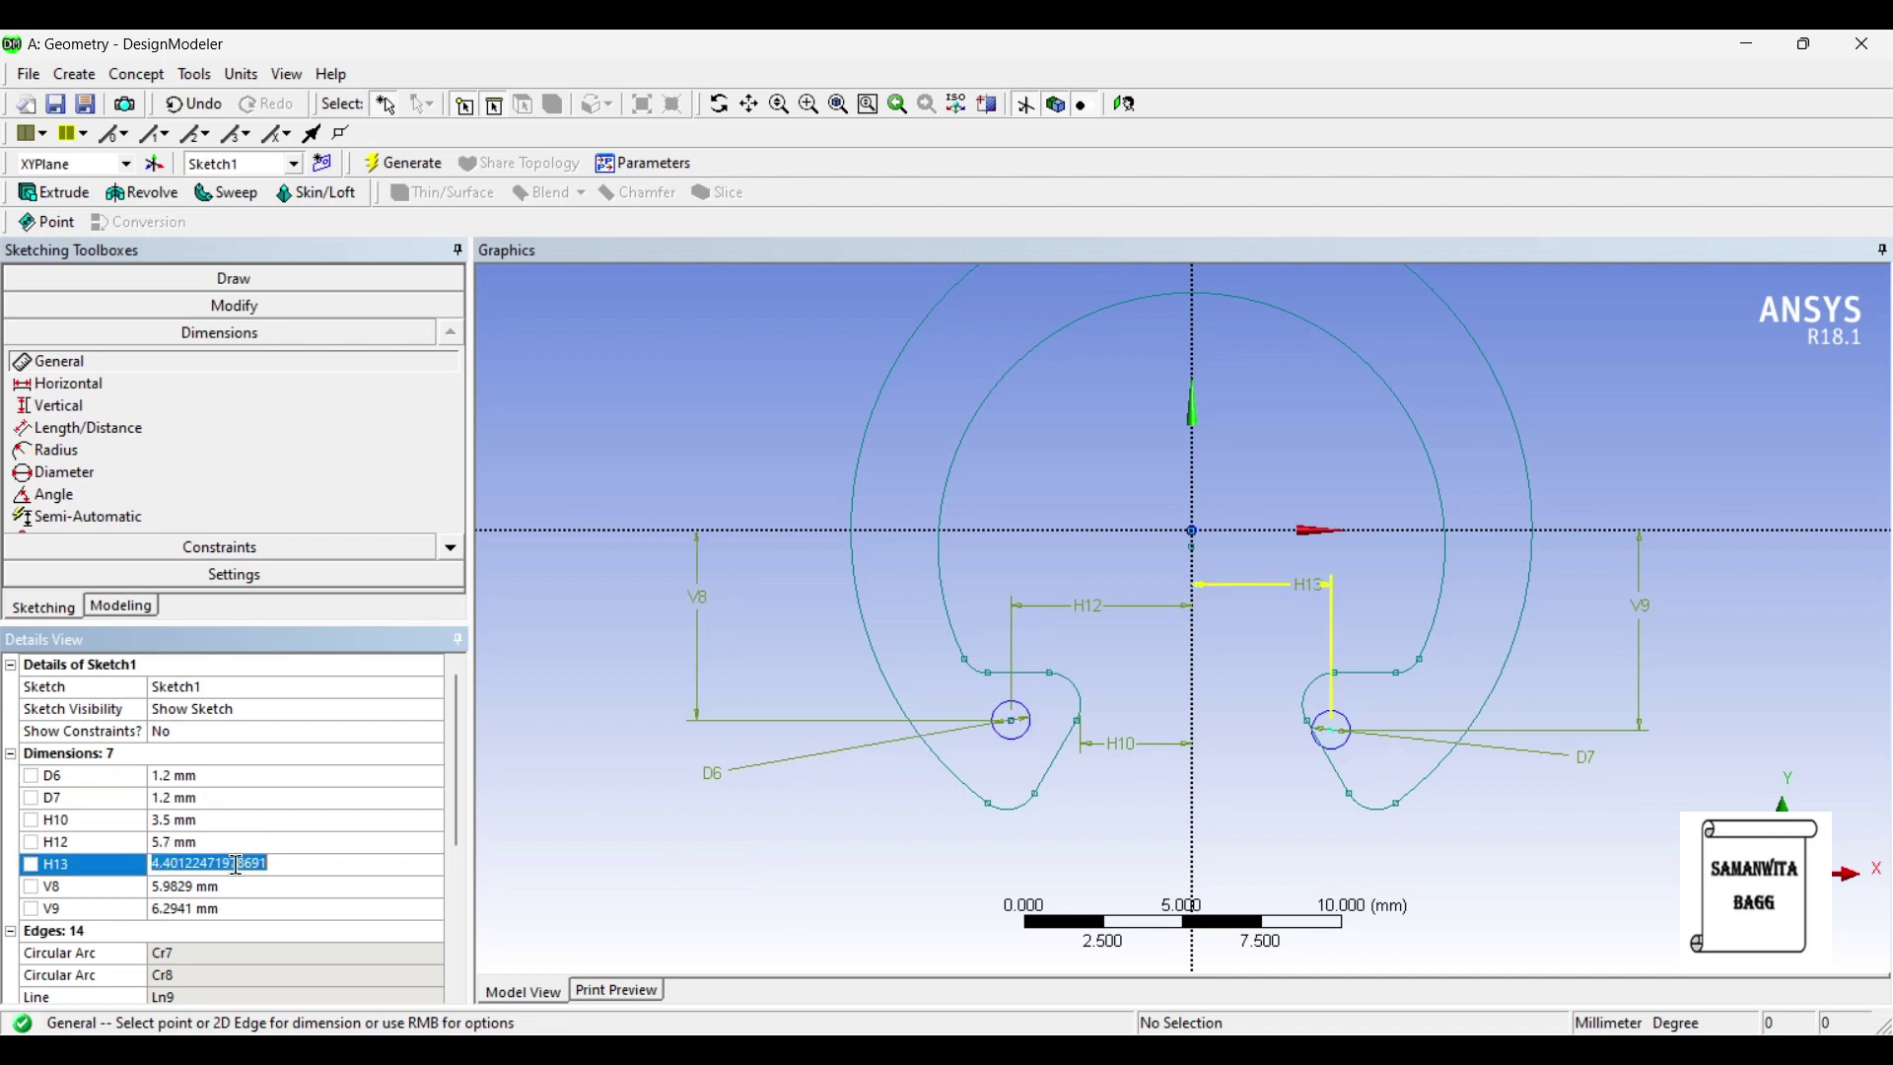
text(5.7)
key(Return)
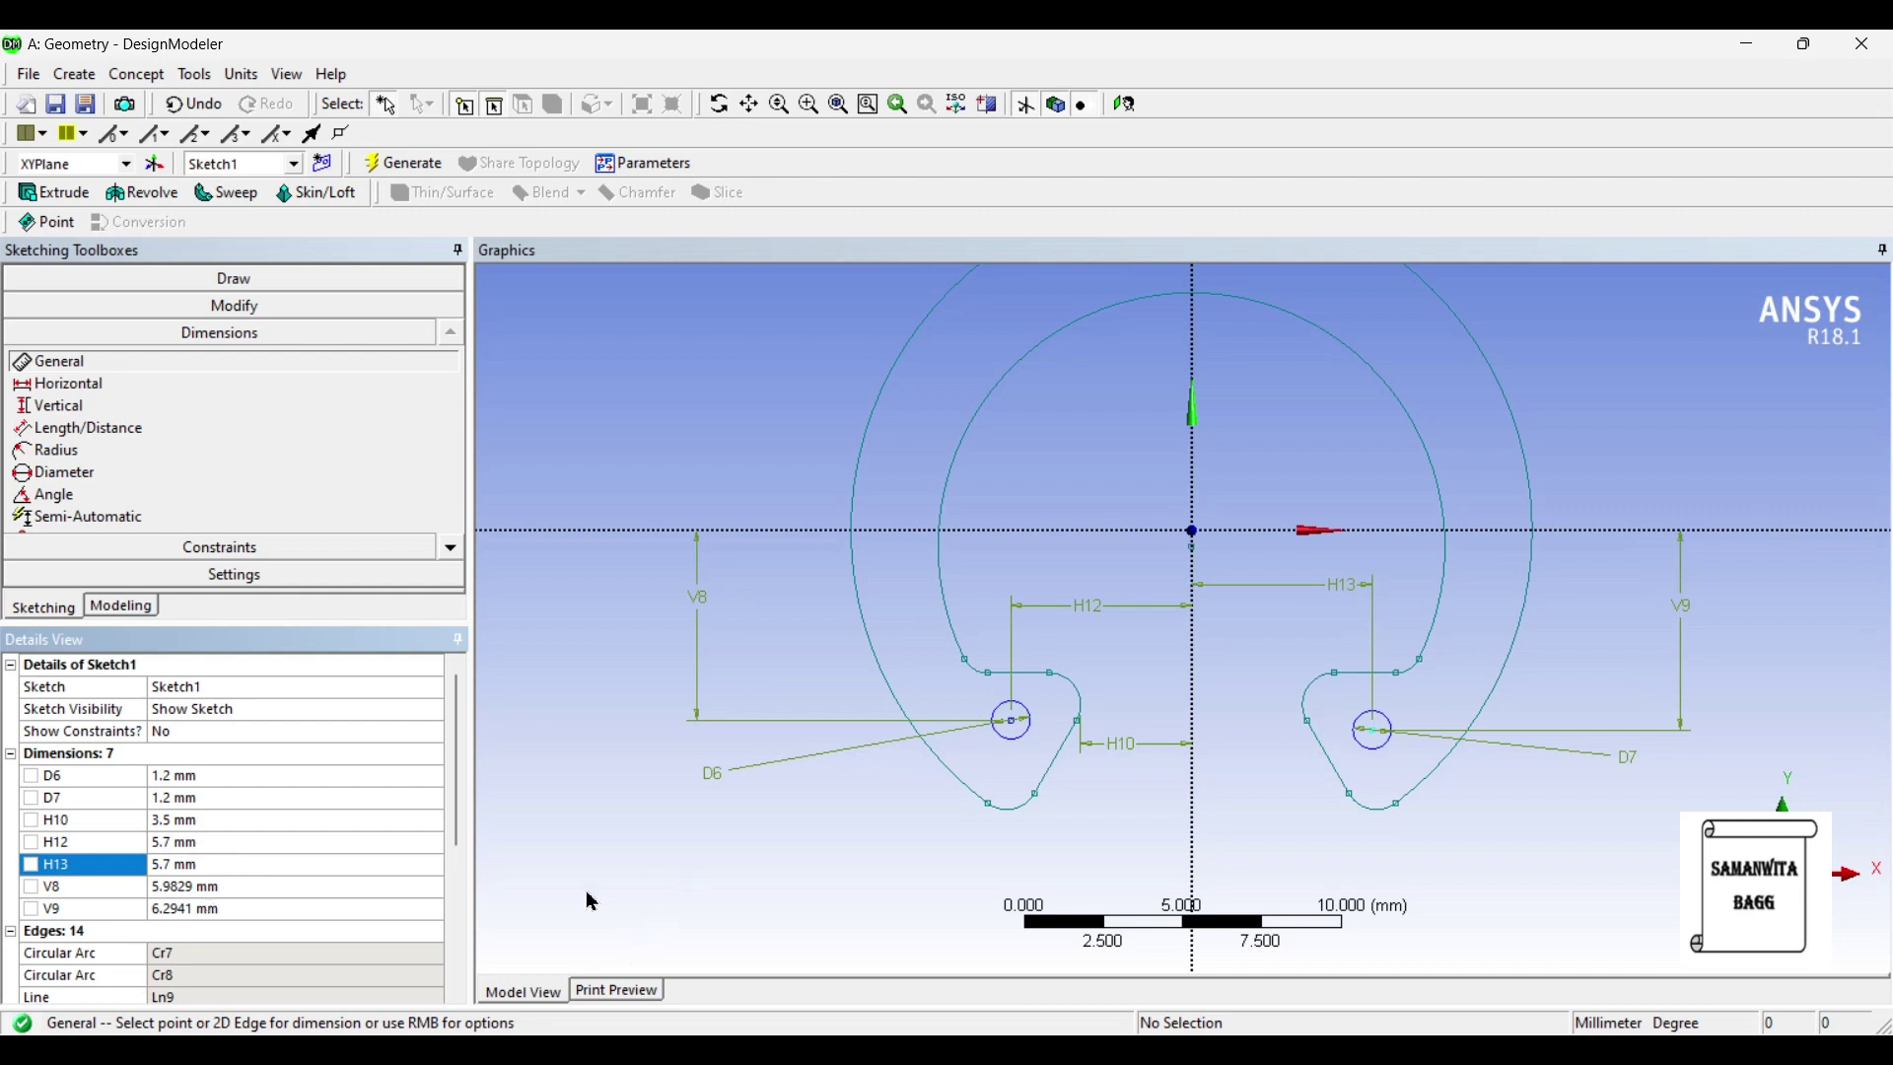
Step: Set the vertical distance of both lug circle centres from the horizontal axis to 6.3 mm
click(206, 887)
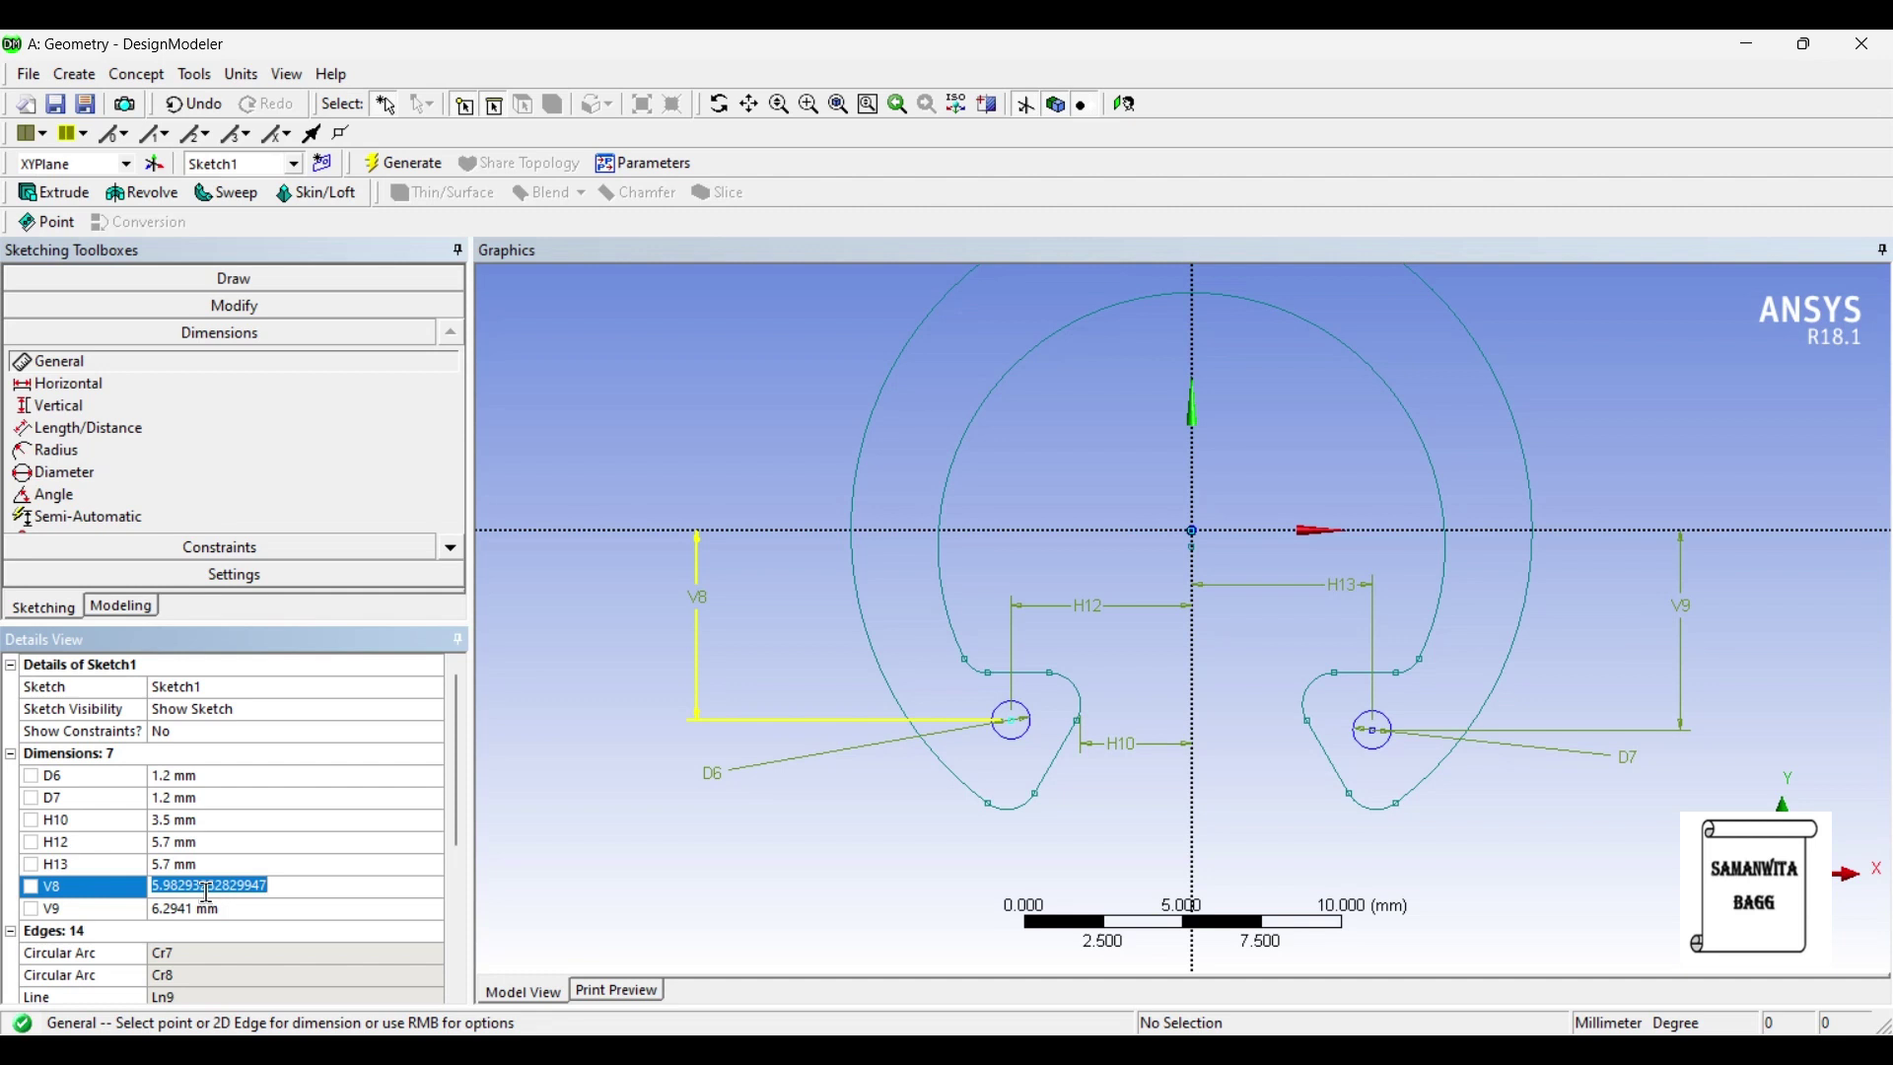
text(6)
key(Return)
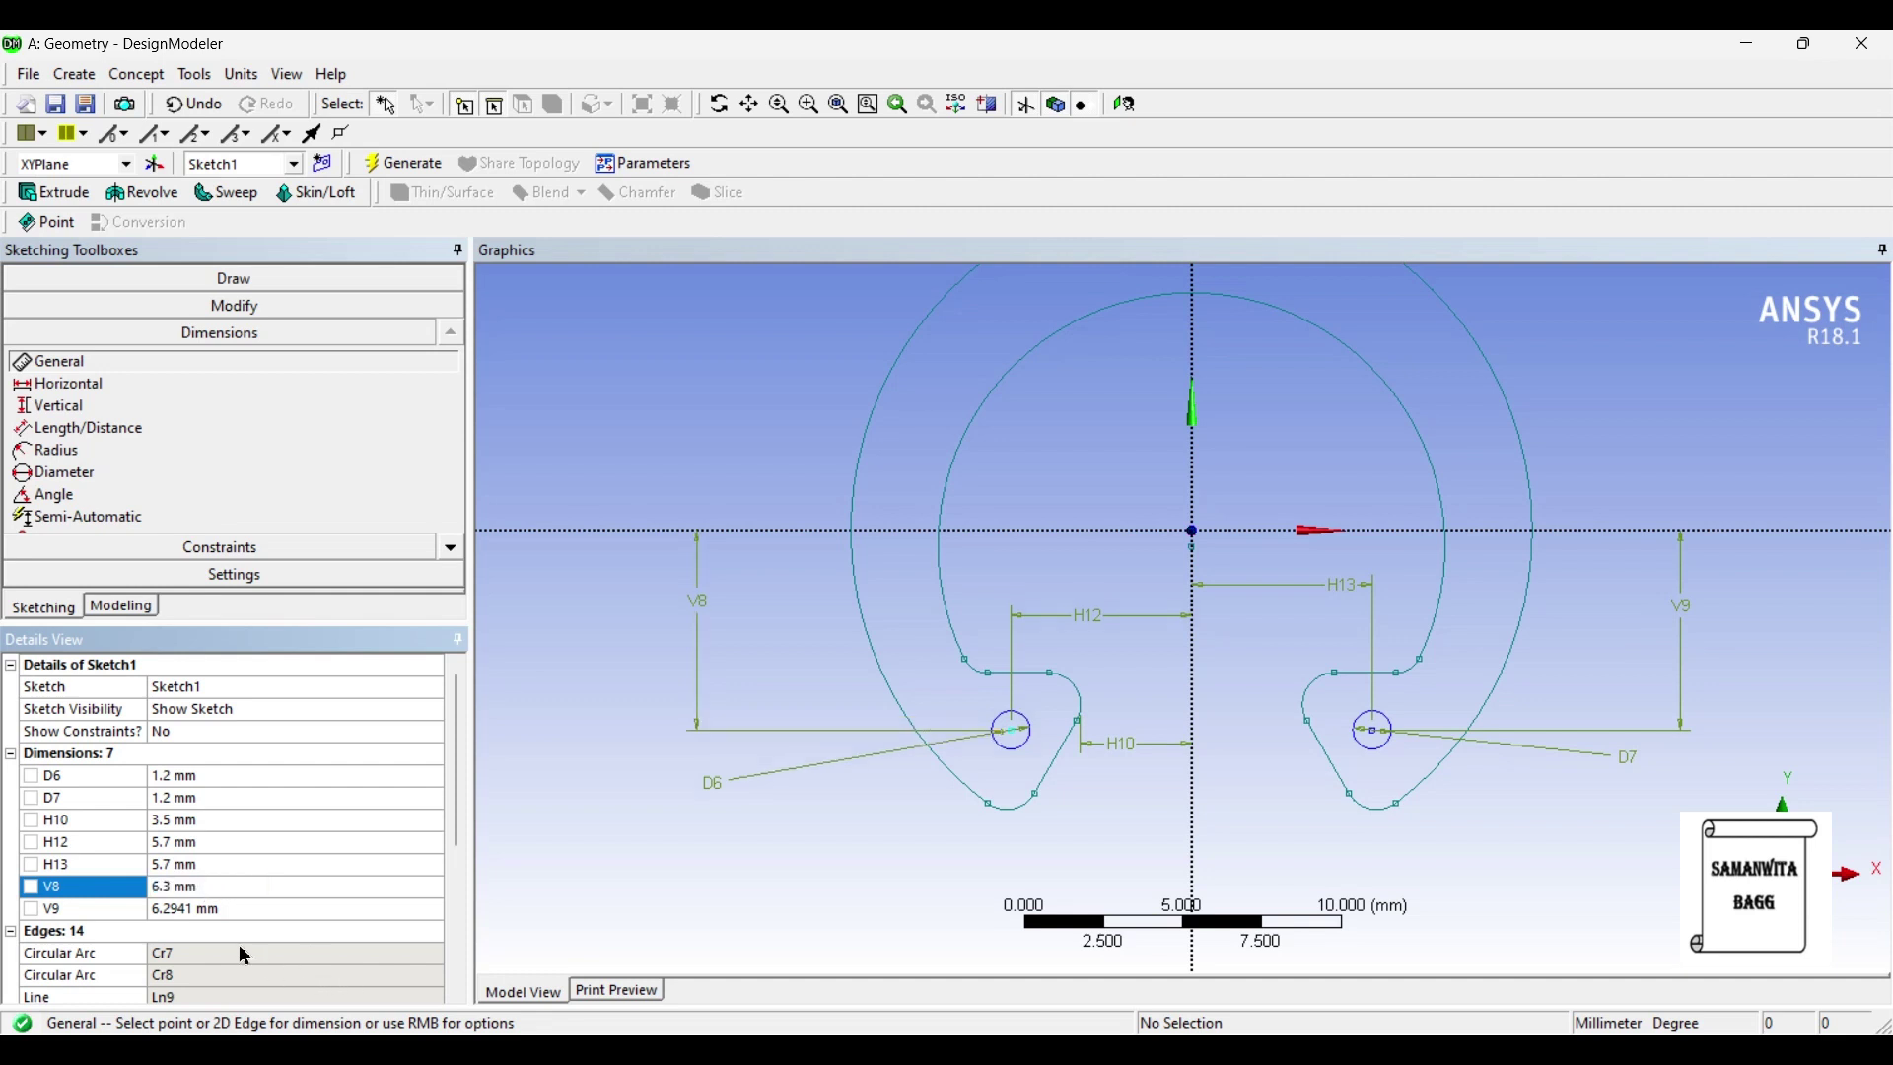
click(193, 911)
text(6)
key(Return)
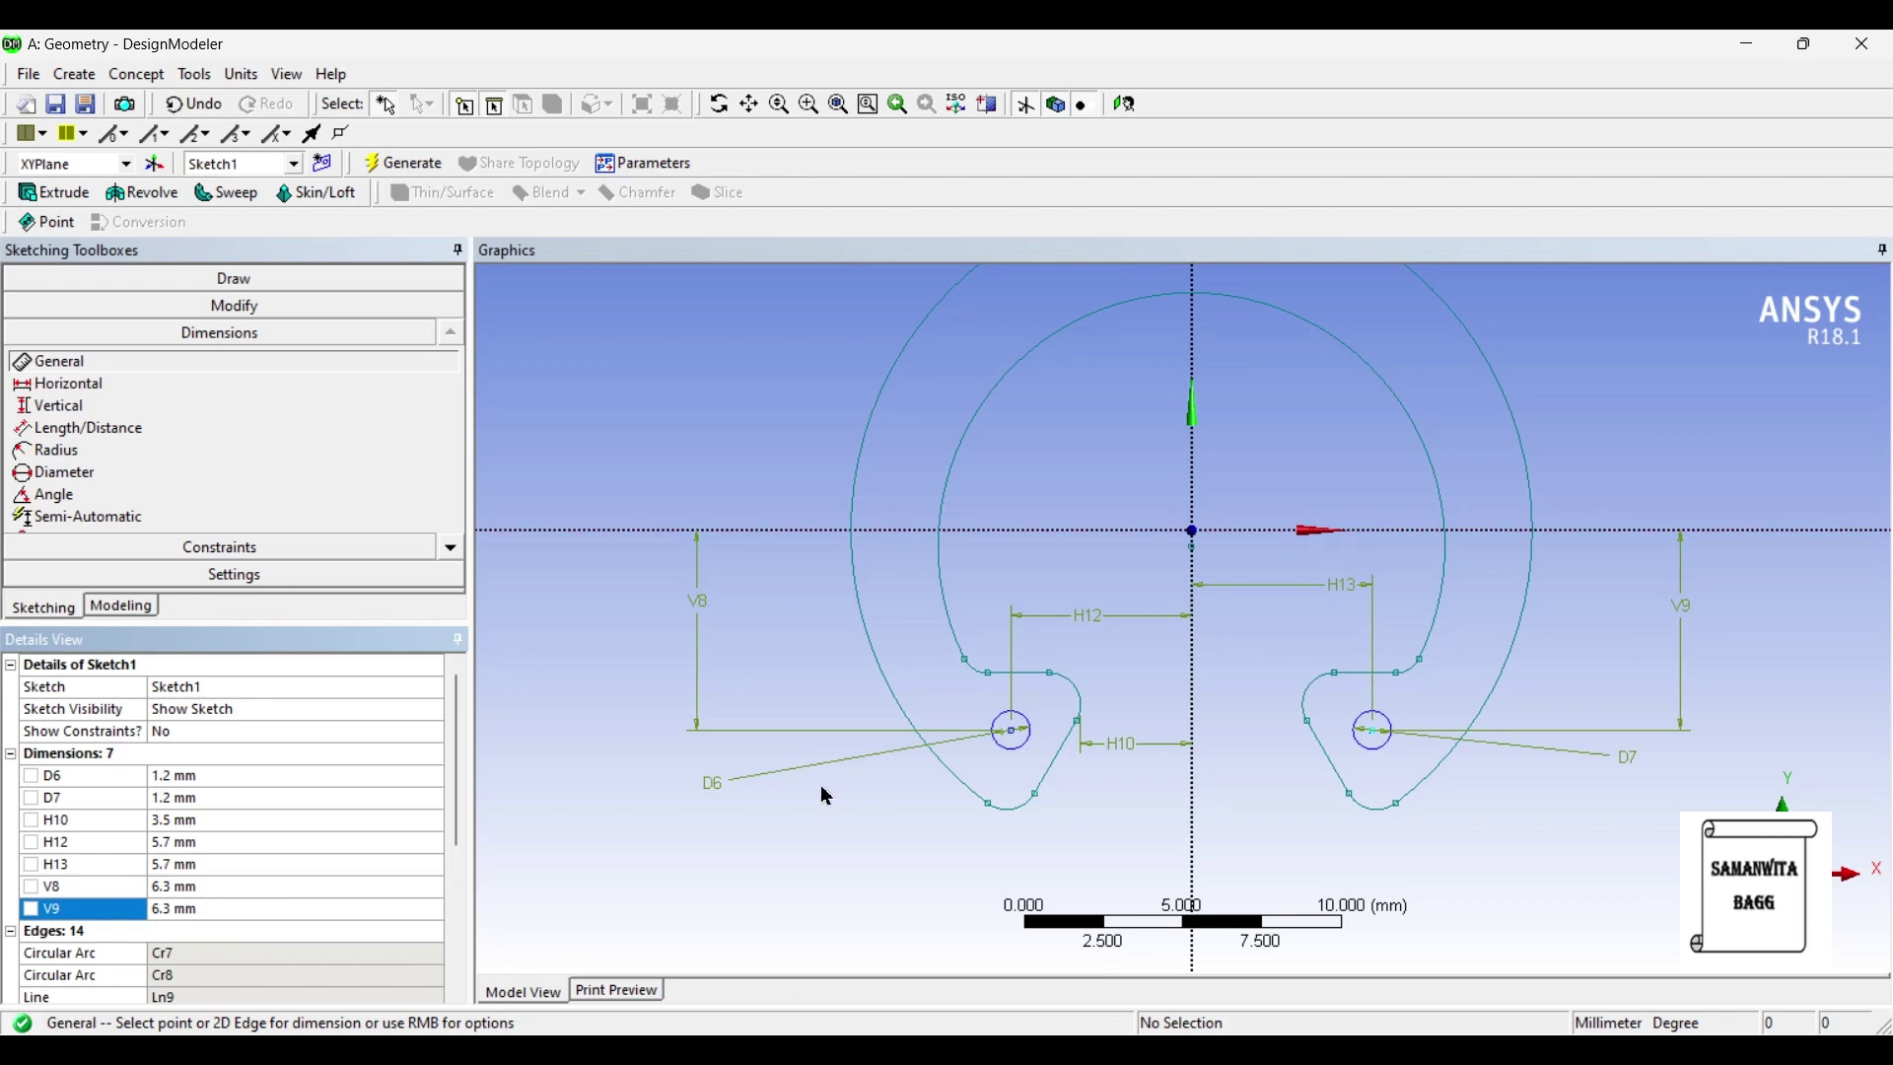
Step: Delete the diameter dimensions of both lug circles and all three horizontal dimensions from Sketch1
scroll(1384, 522, down, 2)
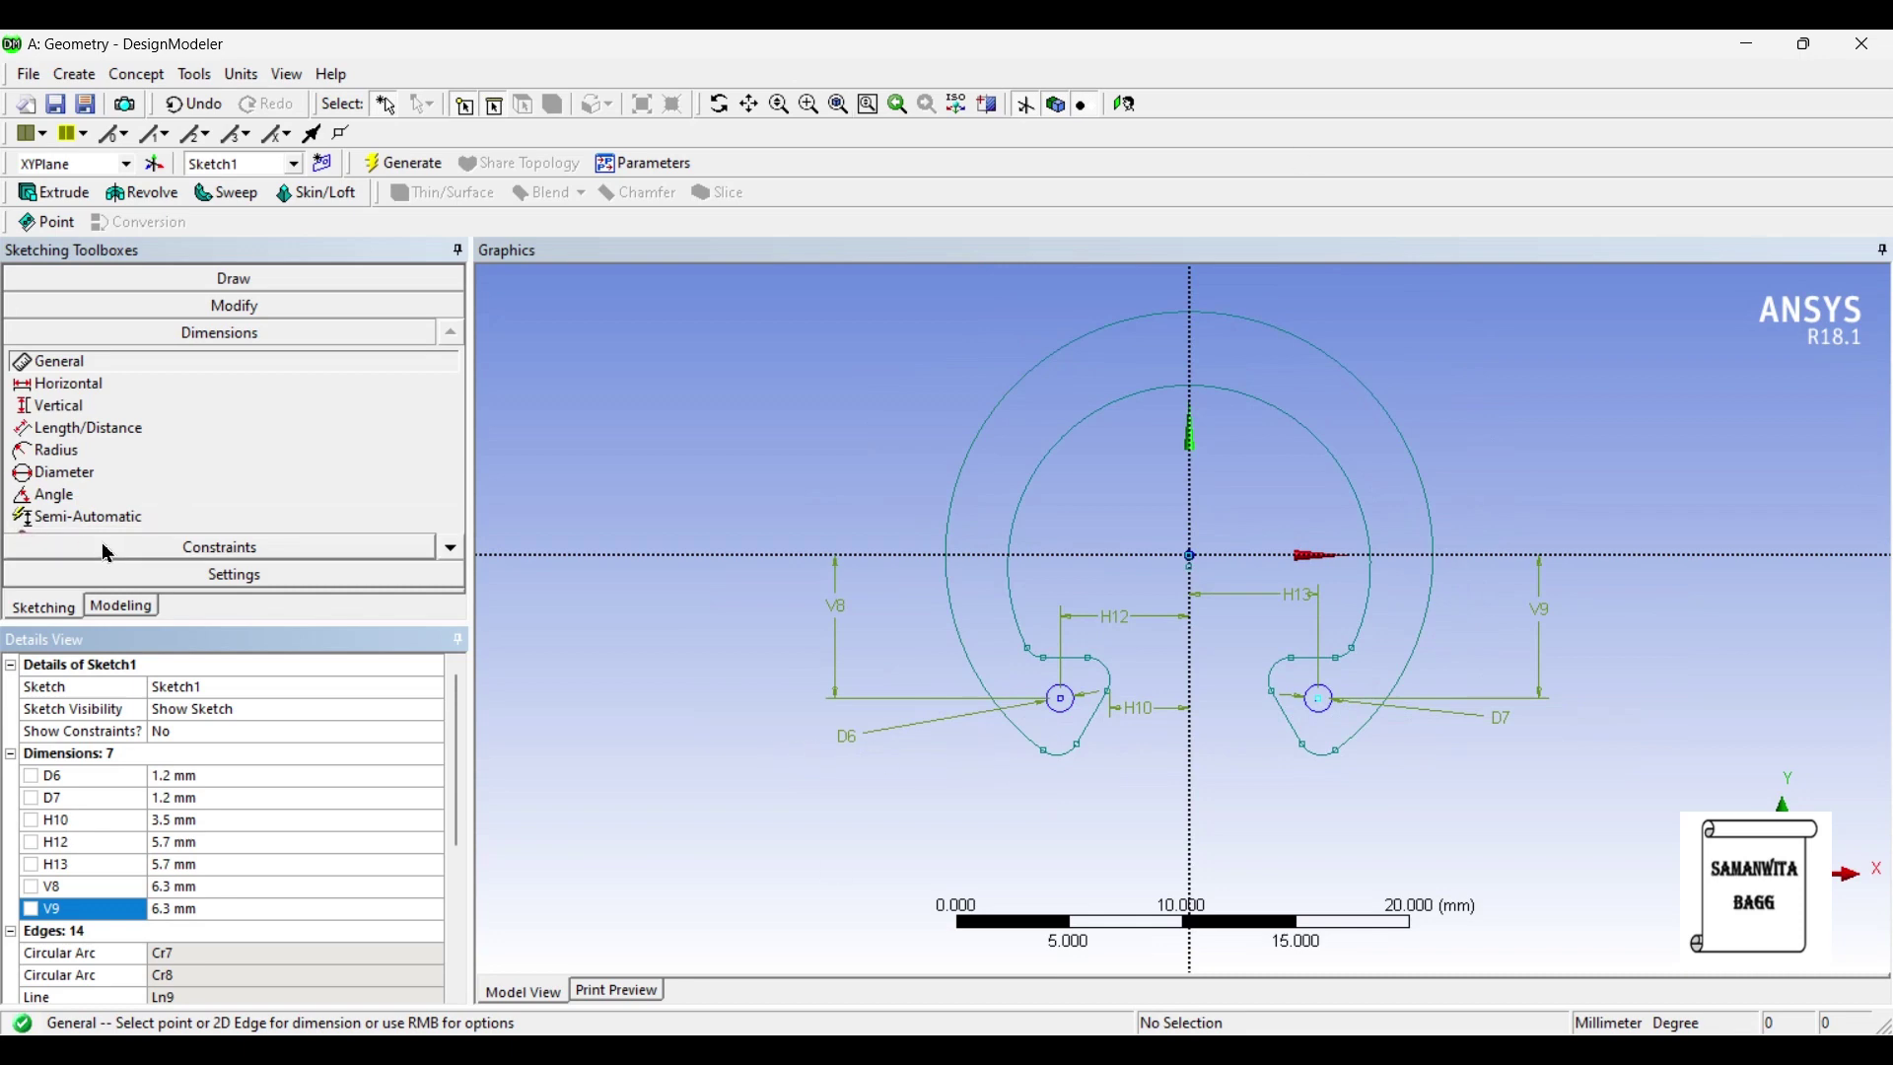
right_click(195, 779)
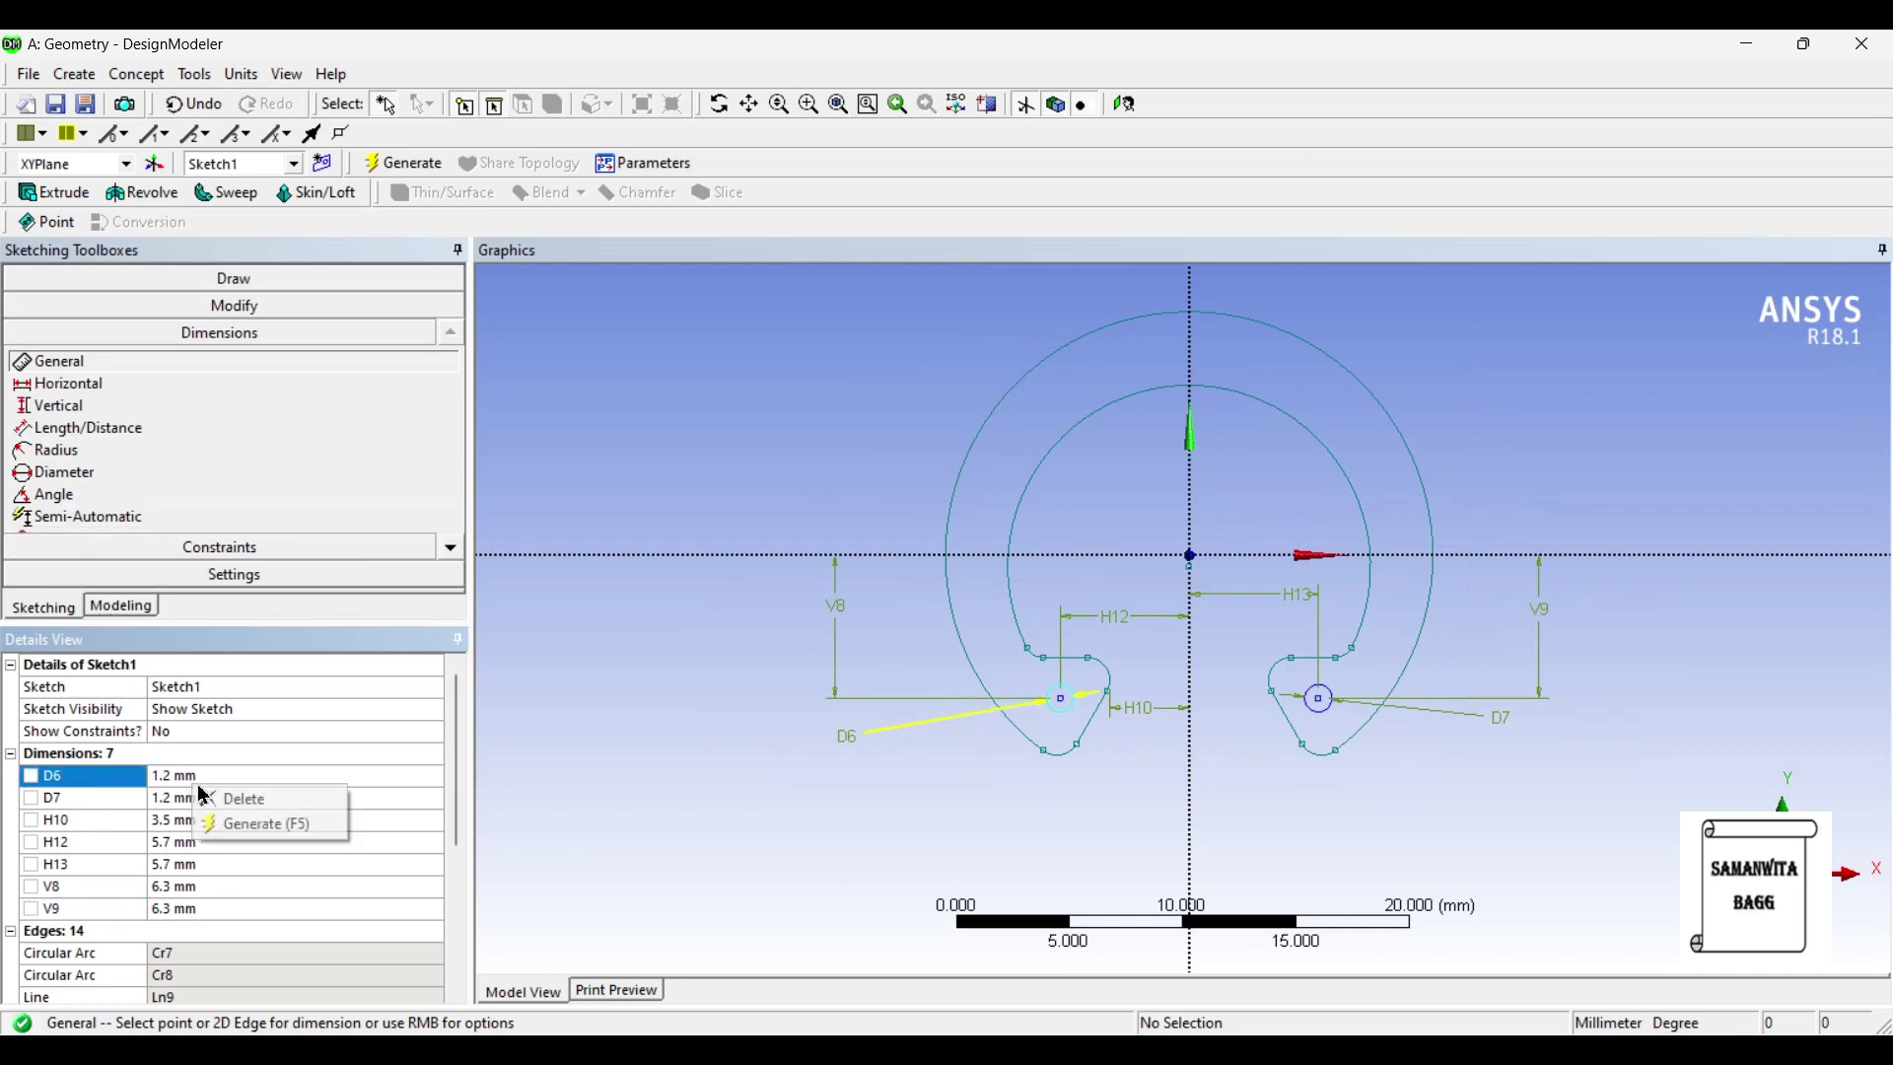
click(211, 793)
right_click(204, 800)
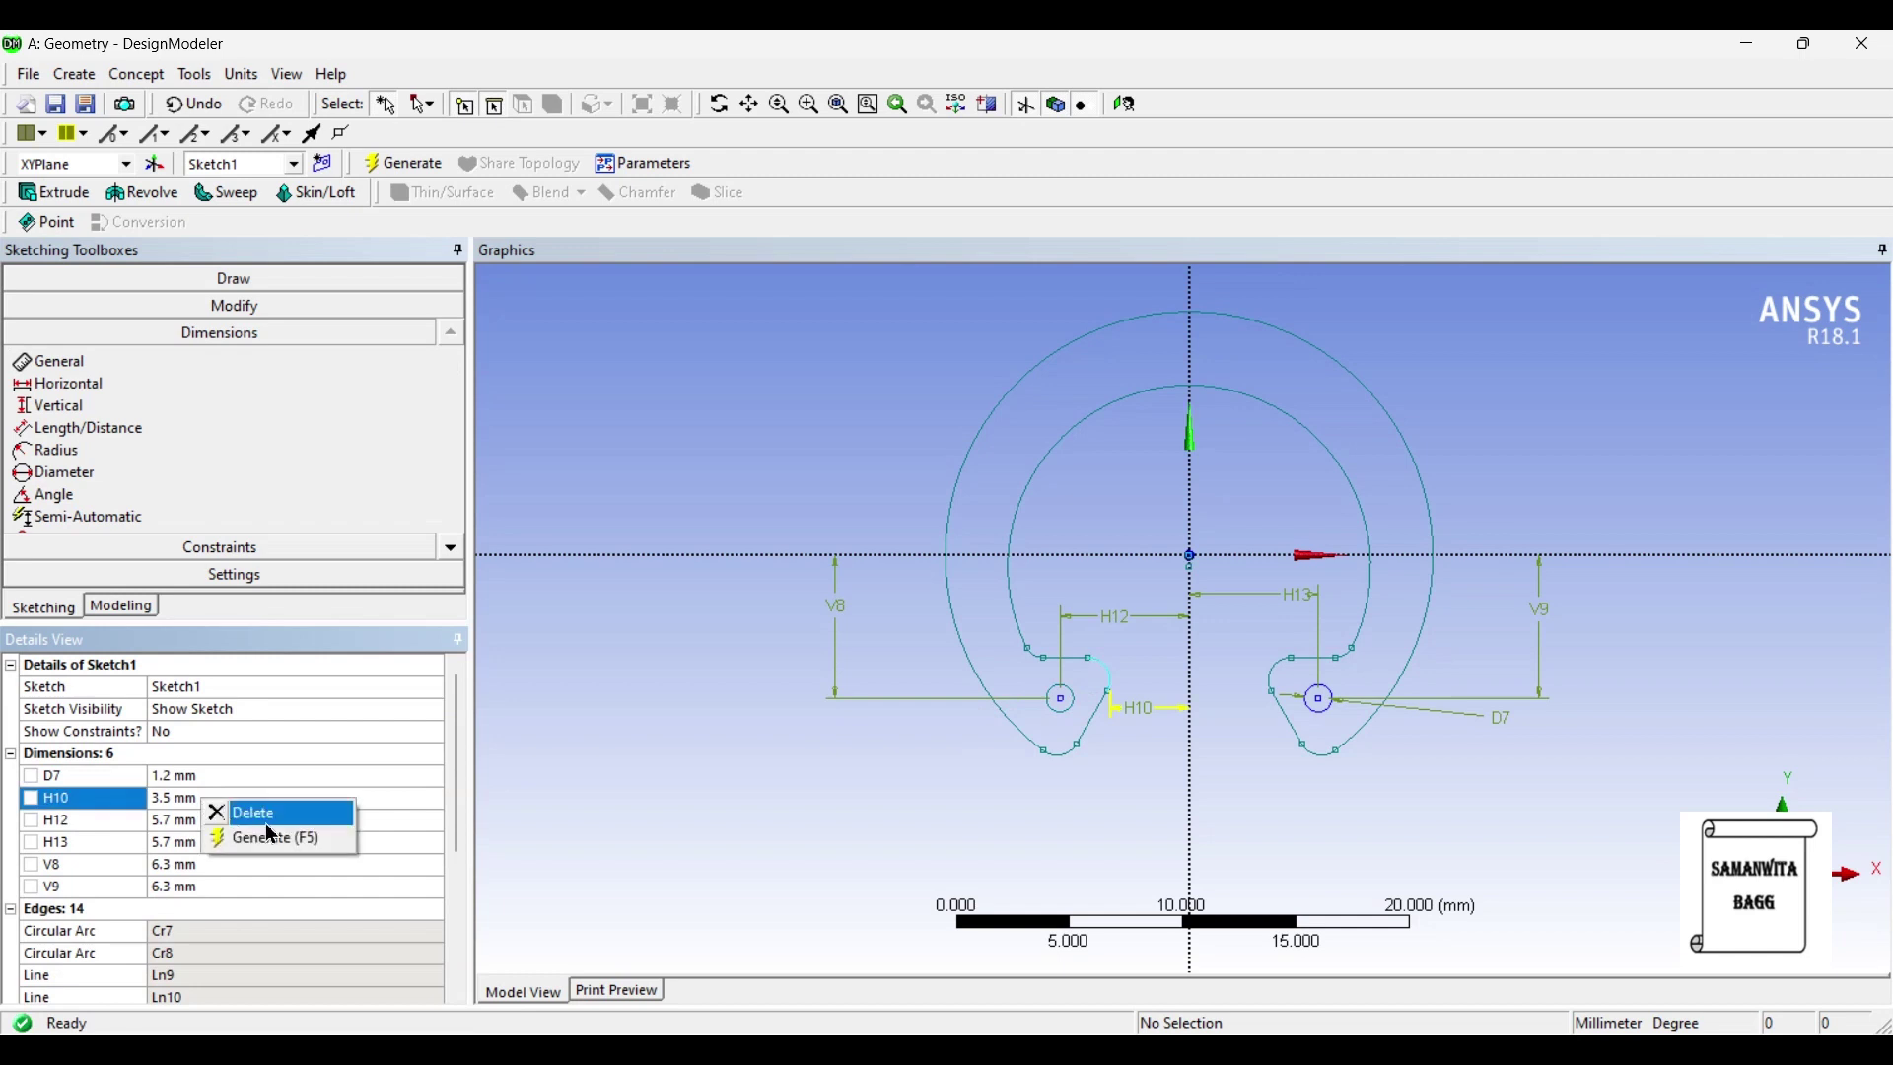
click(273, 818)
right_click(203, 777)
click(241, 792)
right_click(190, 800)
click(250, 820)
right_click(201, 778)
click(241, 792)
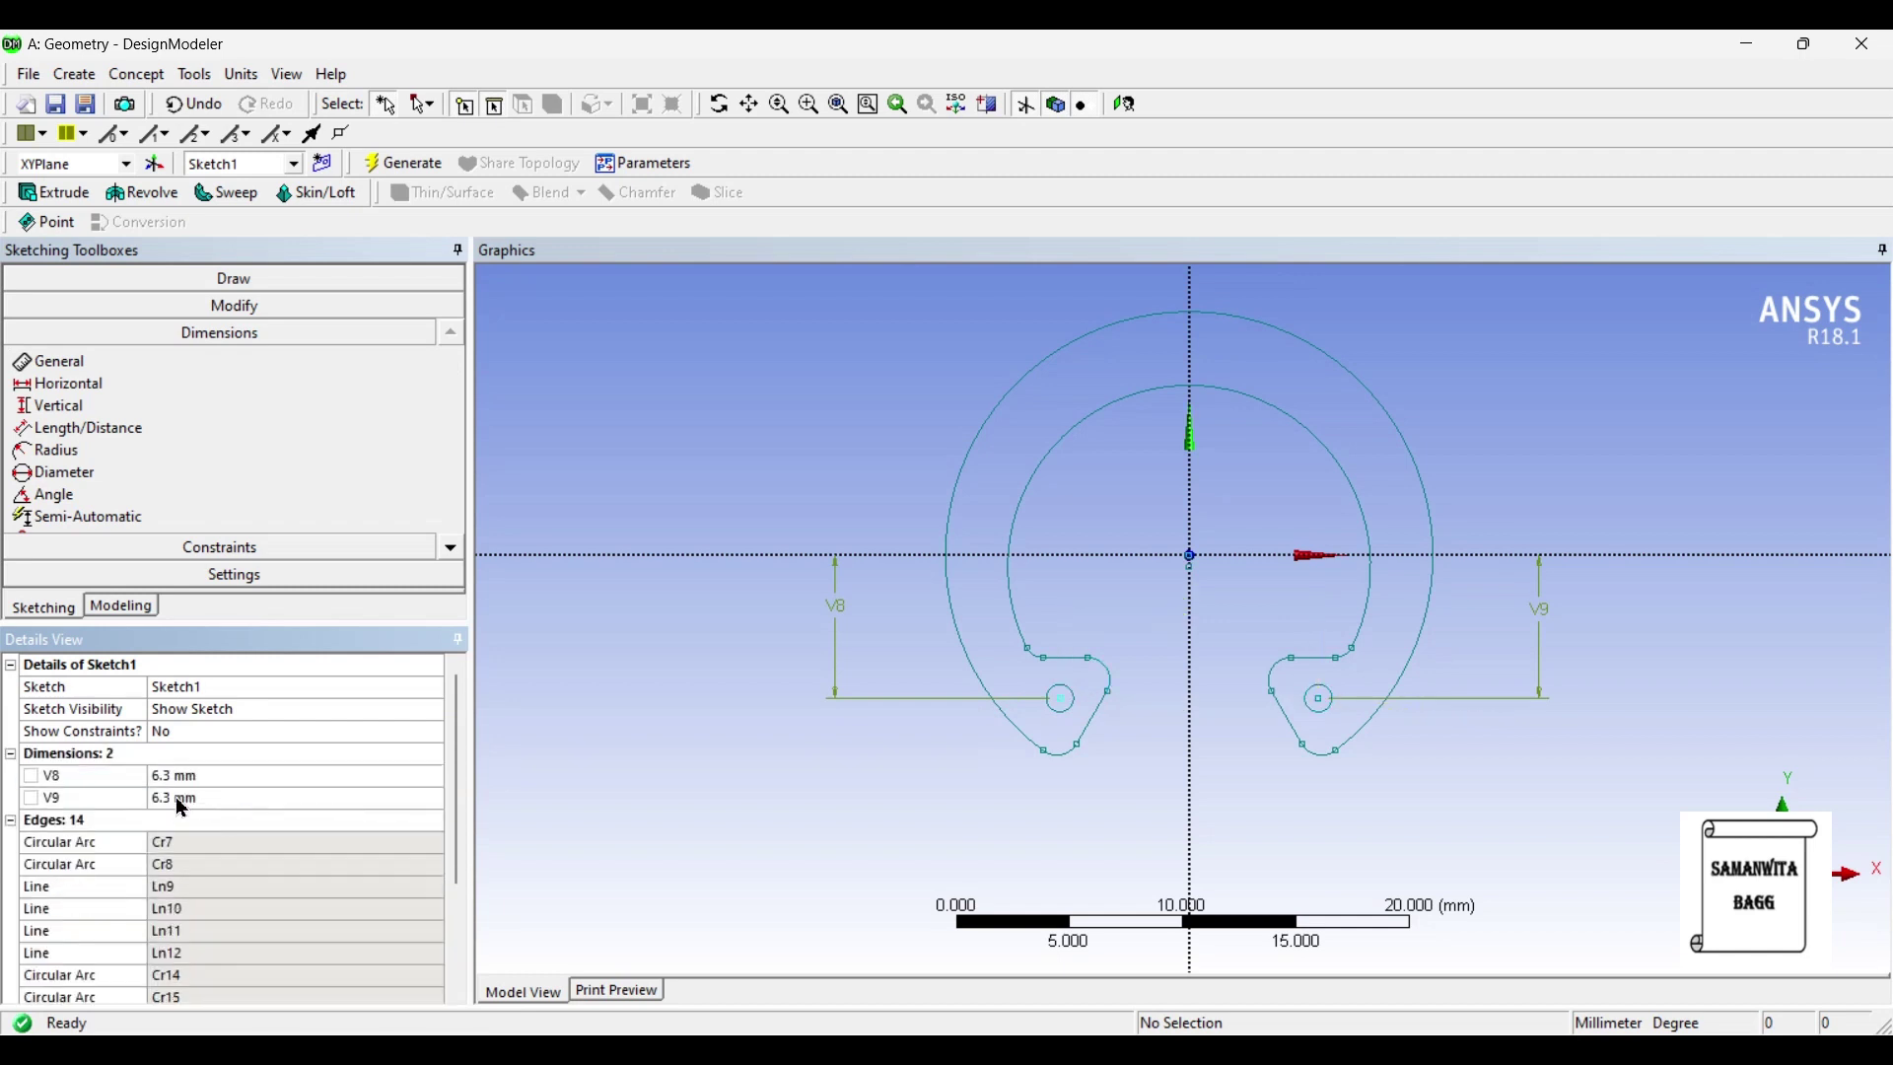
Step: Delete the two vertical dimensions of the lug circle centres from Sketch1
click(170, 806)
right_click(170, 803)
click(222, 811)
right_click(202, 779)
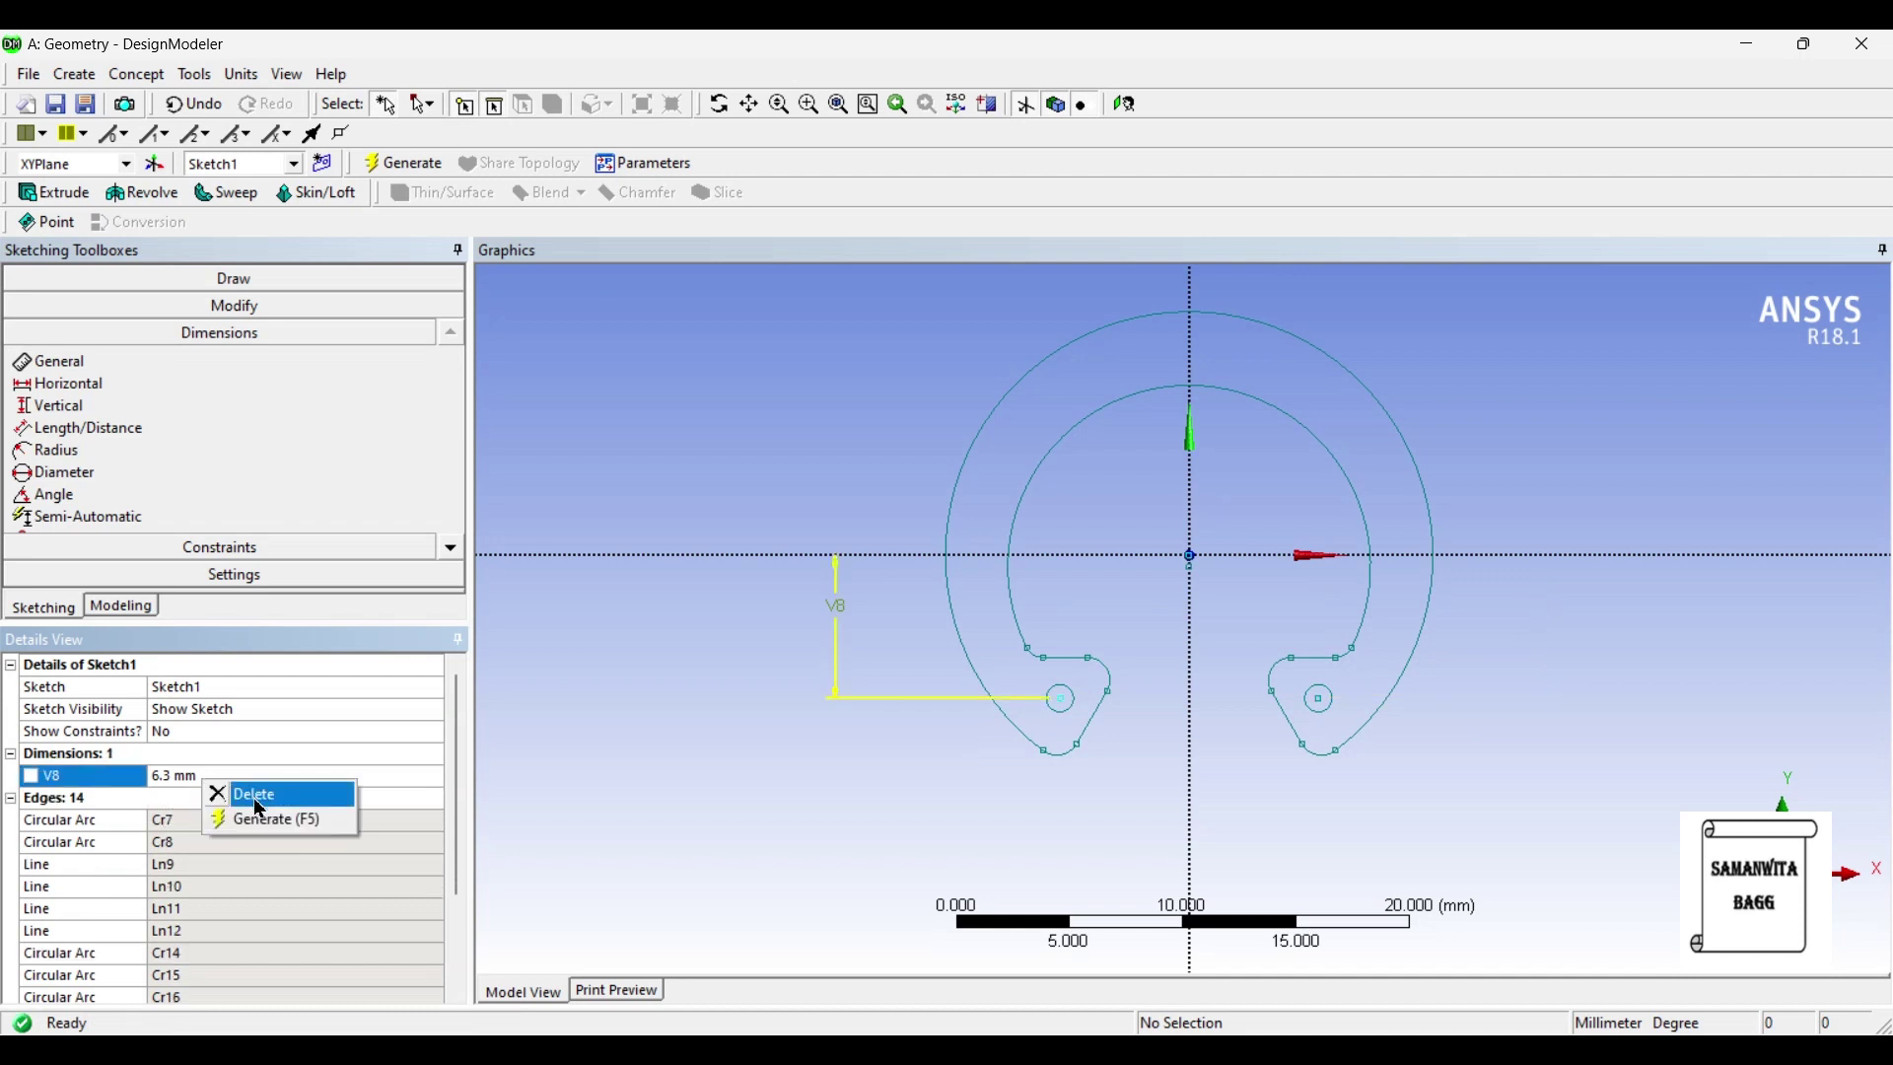
click(254, 796)
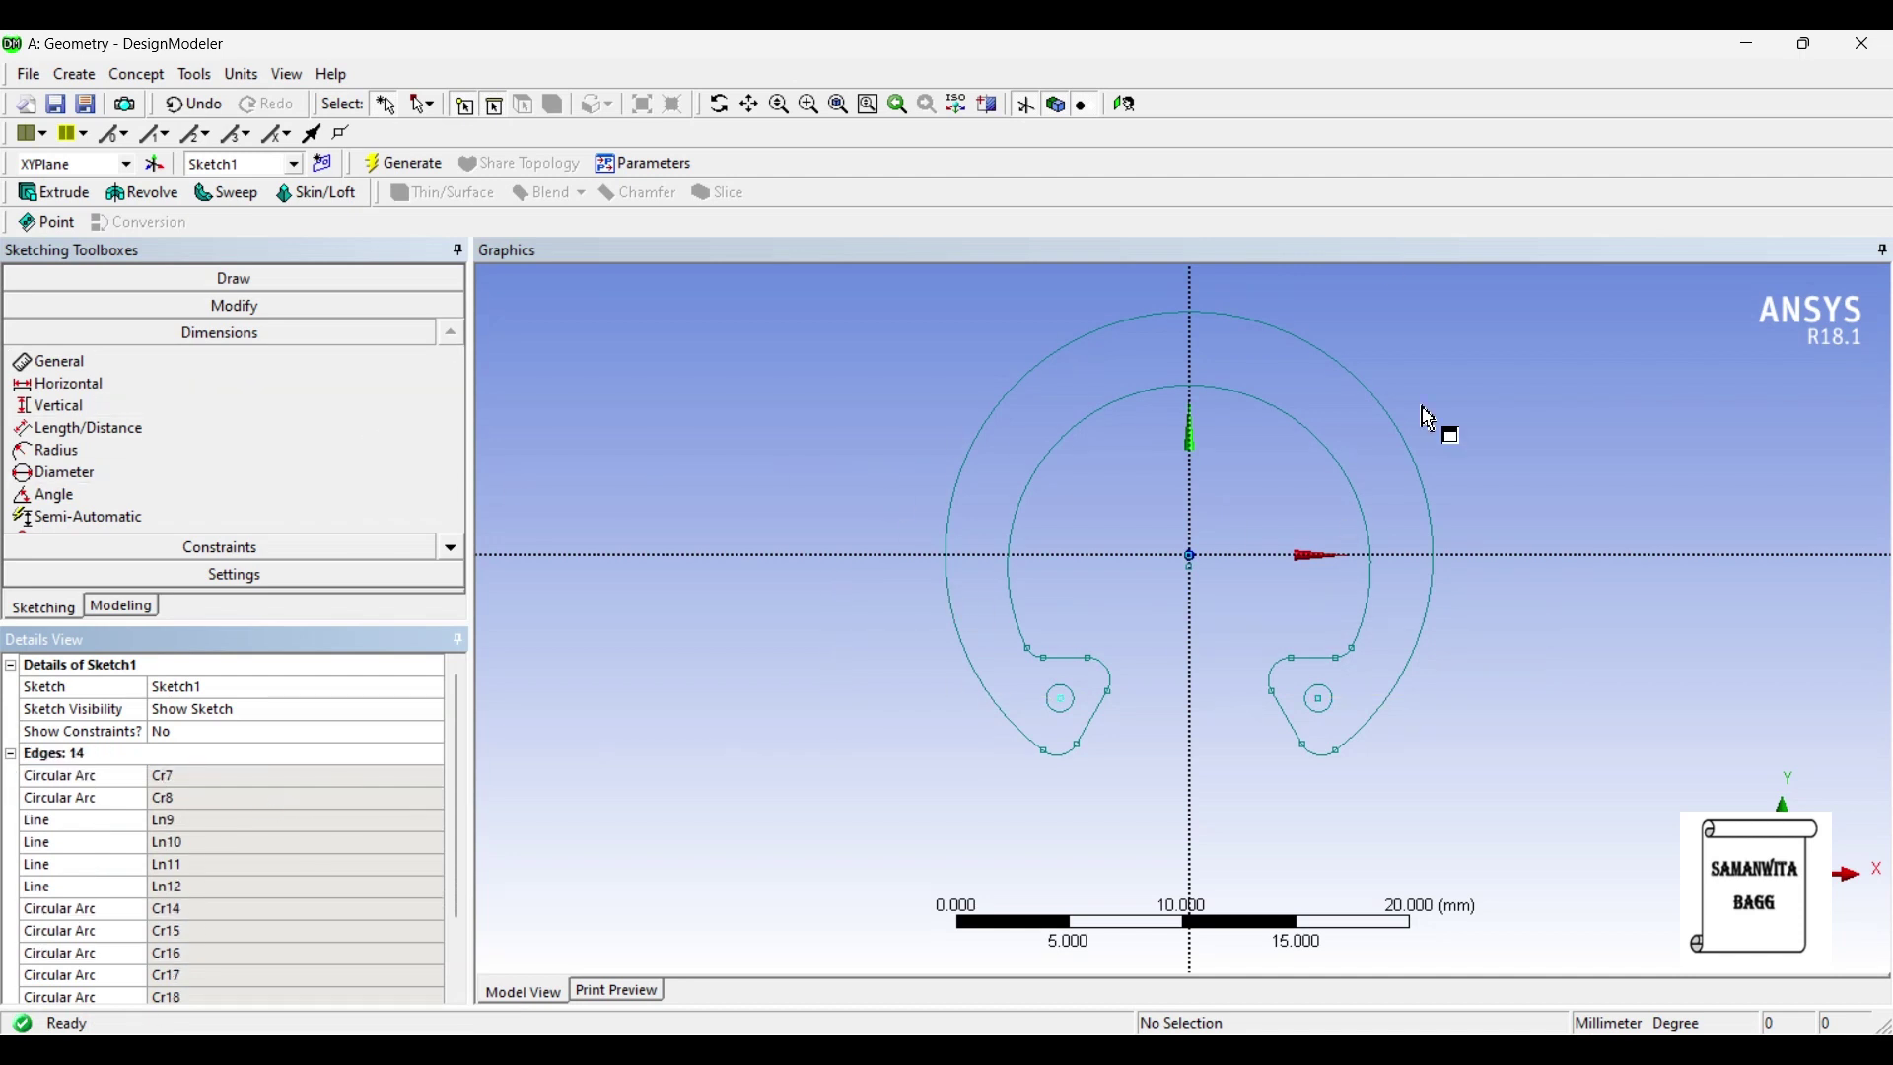
Step: Extrude Sketch1 as added material in the normal direction to a fixed depth of 1.2 mm and generate the ring body
click(140, 607)
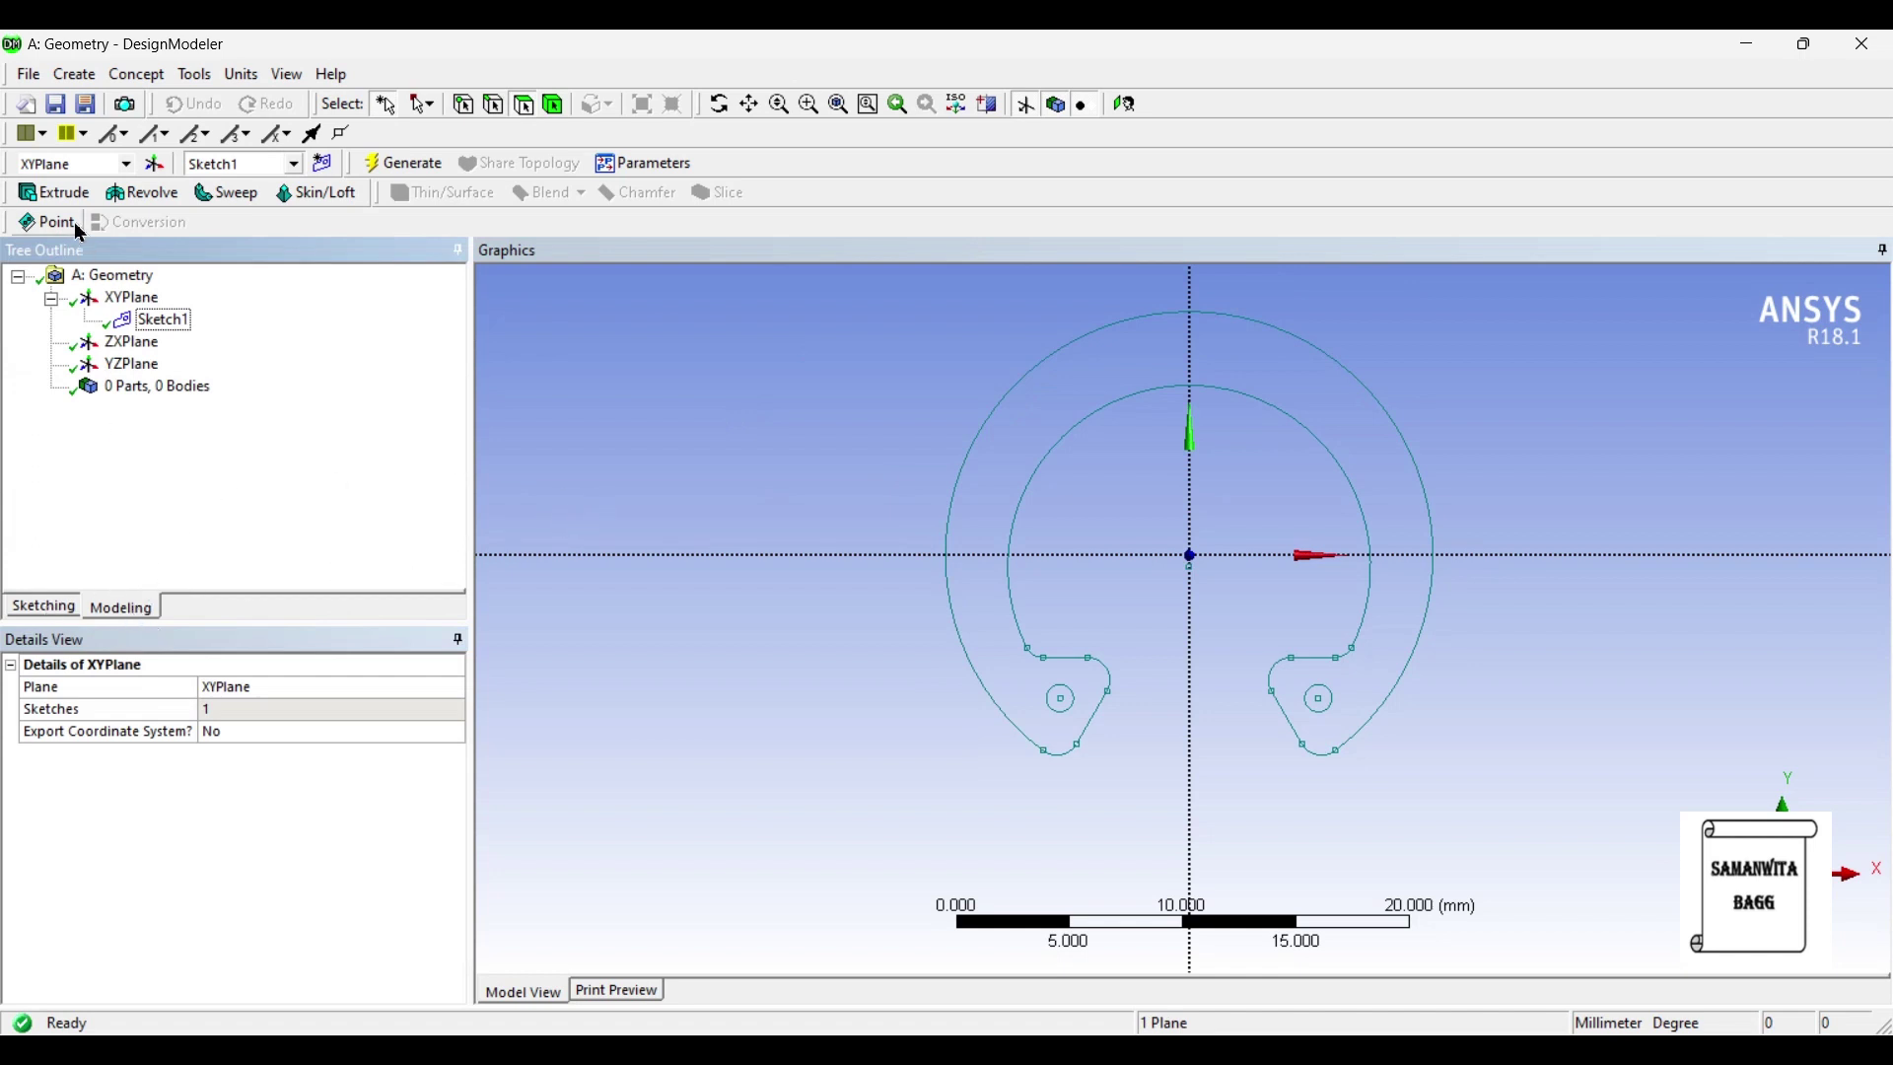
click(61, 193)
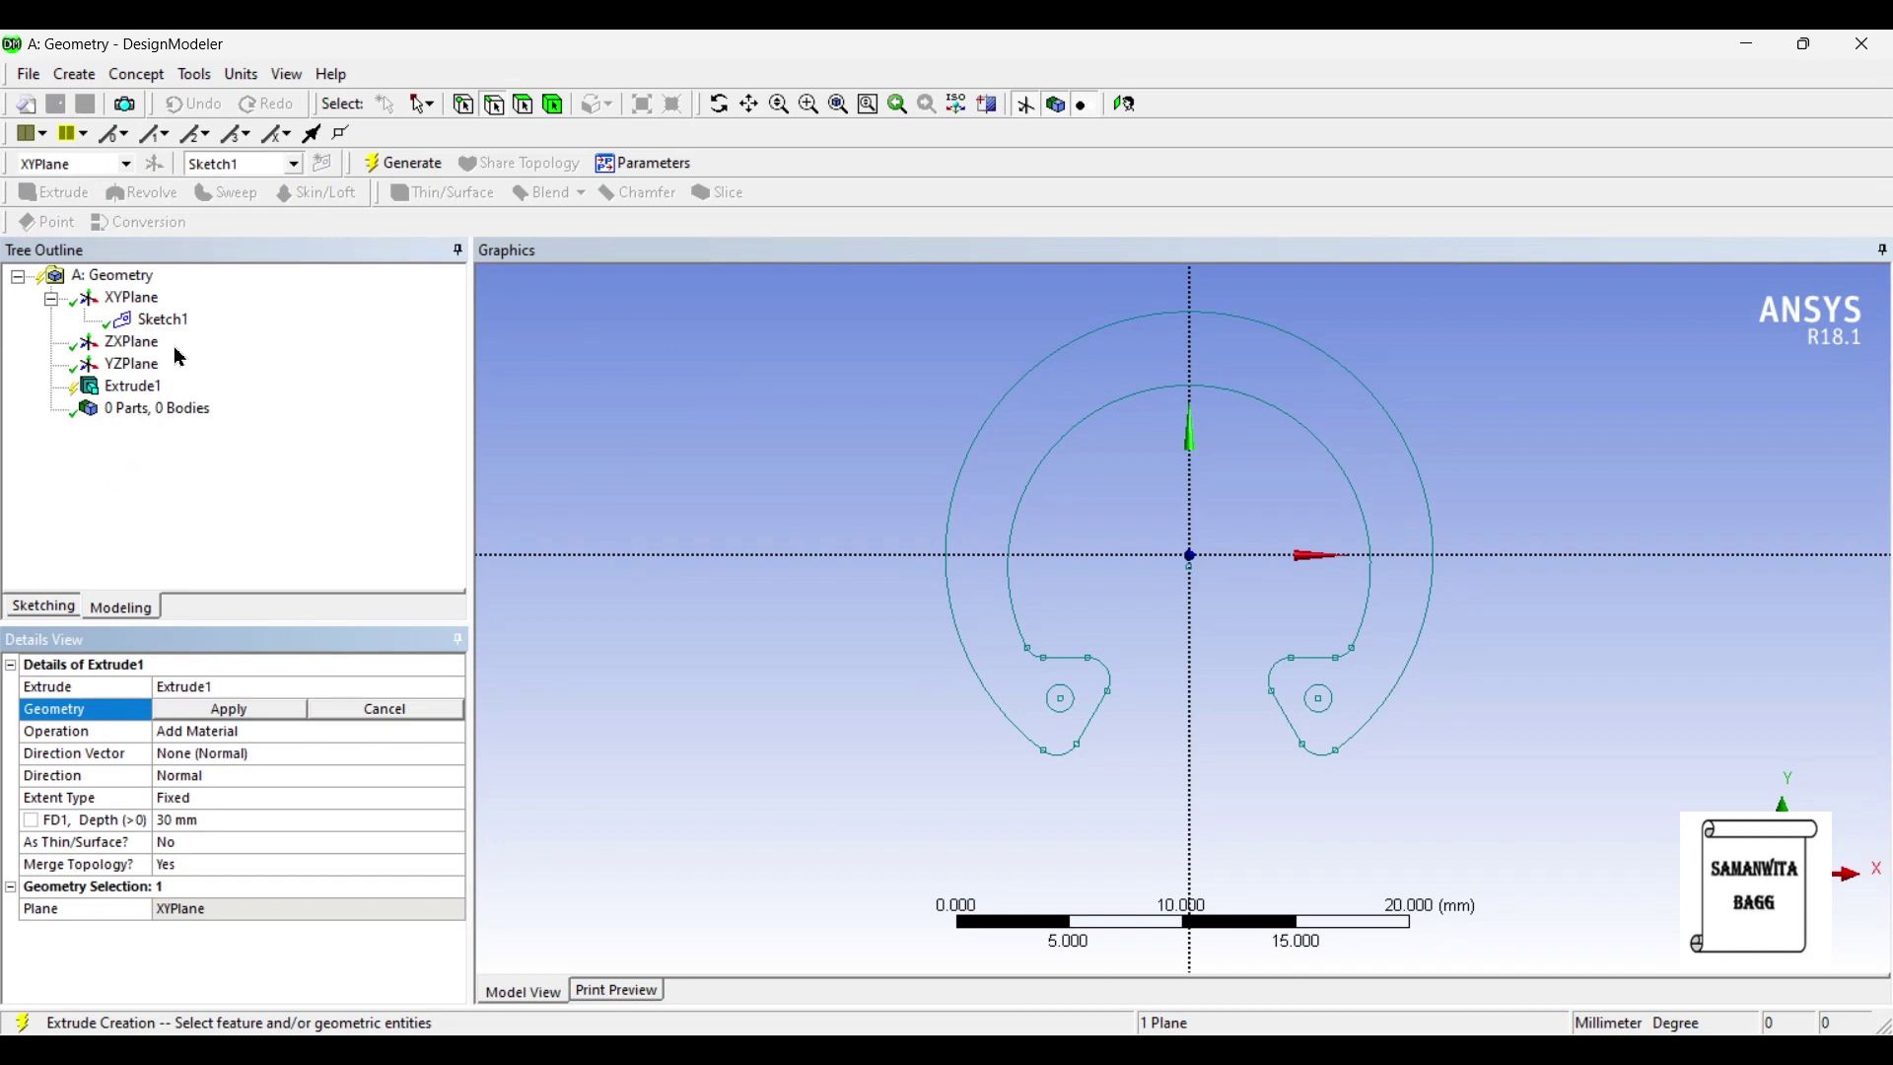
click(160, 321)
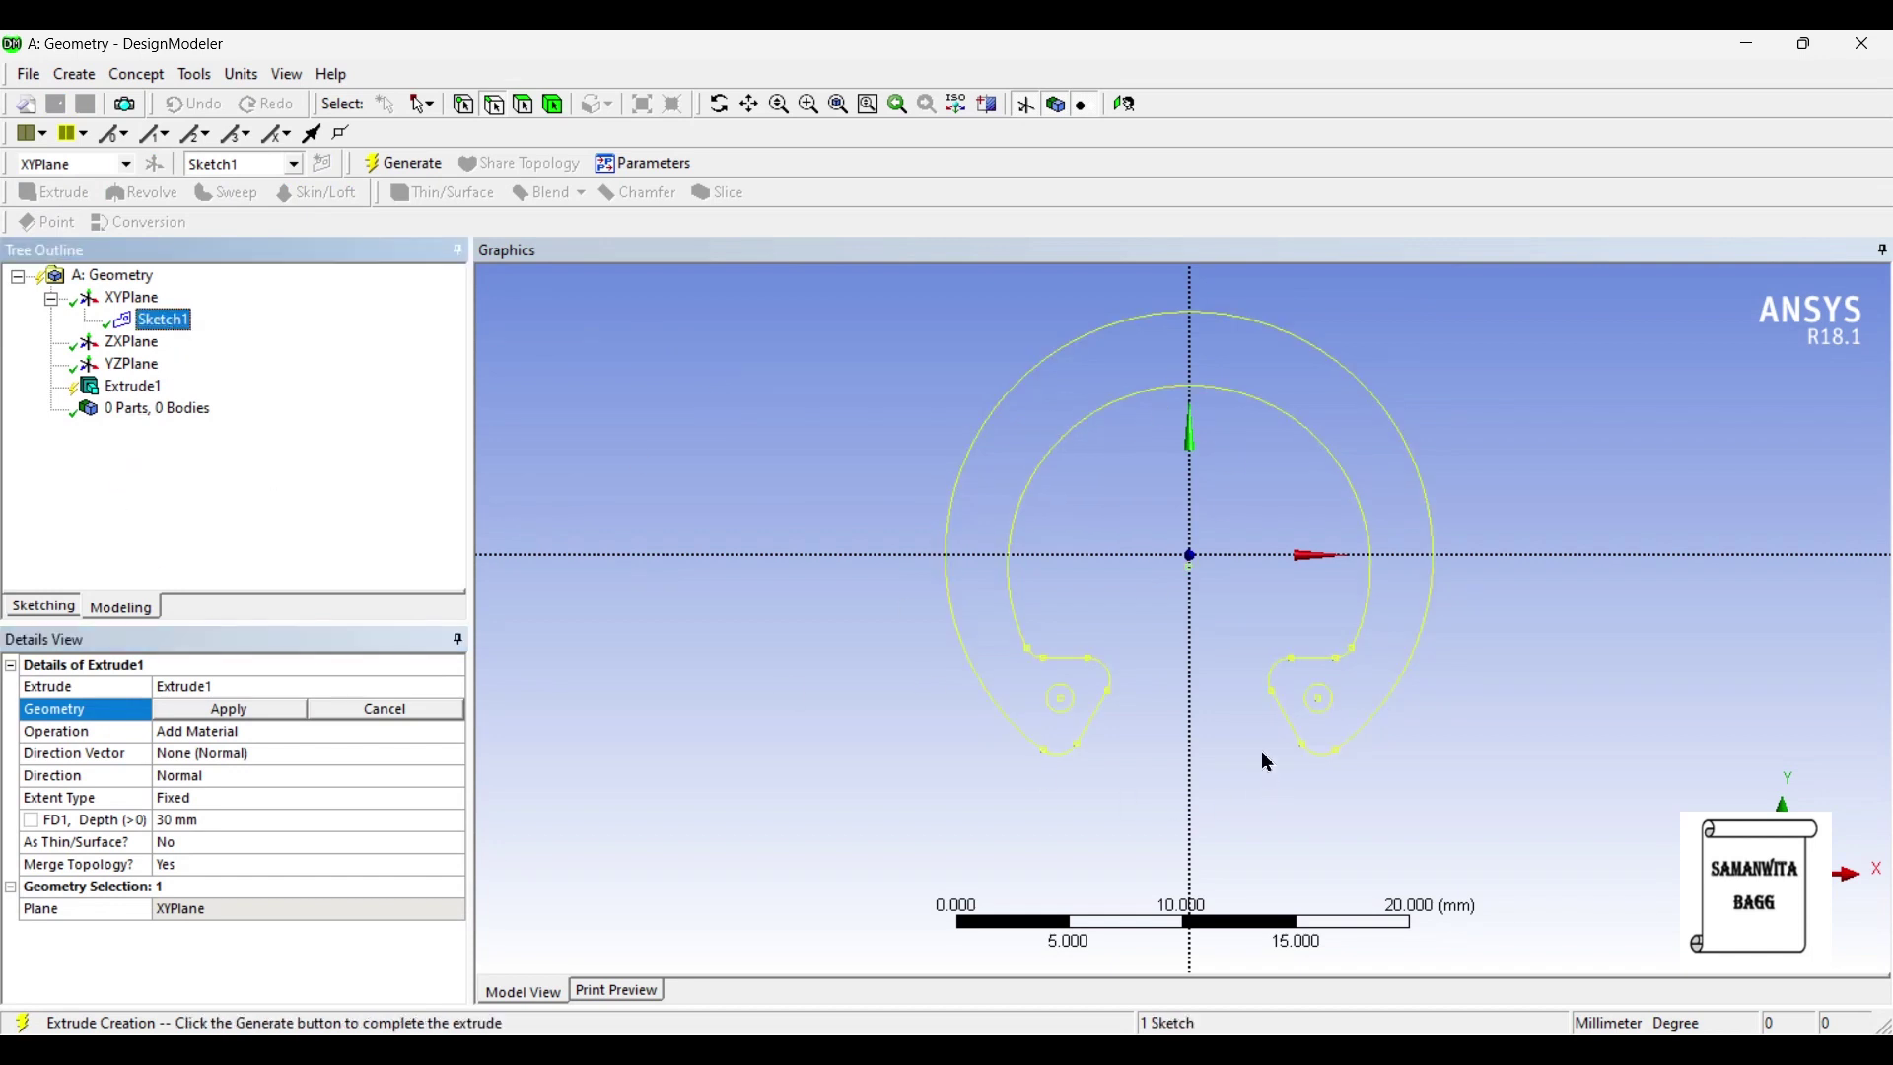
scroll(1213, 621, up, 3)
scroll(1134, 695, down, 2)
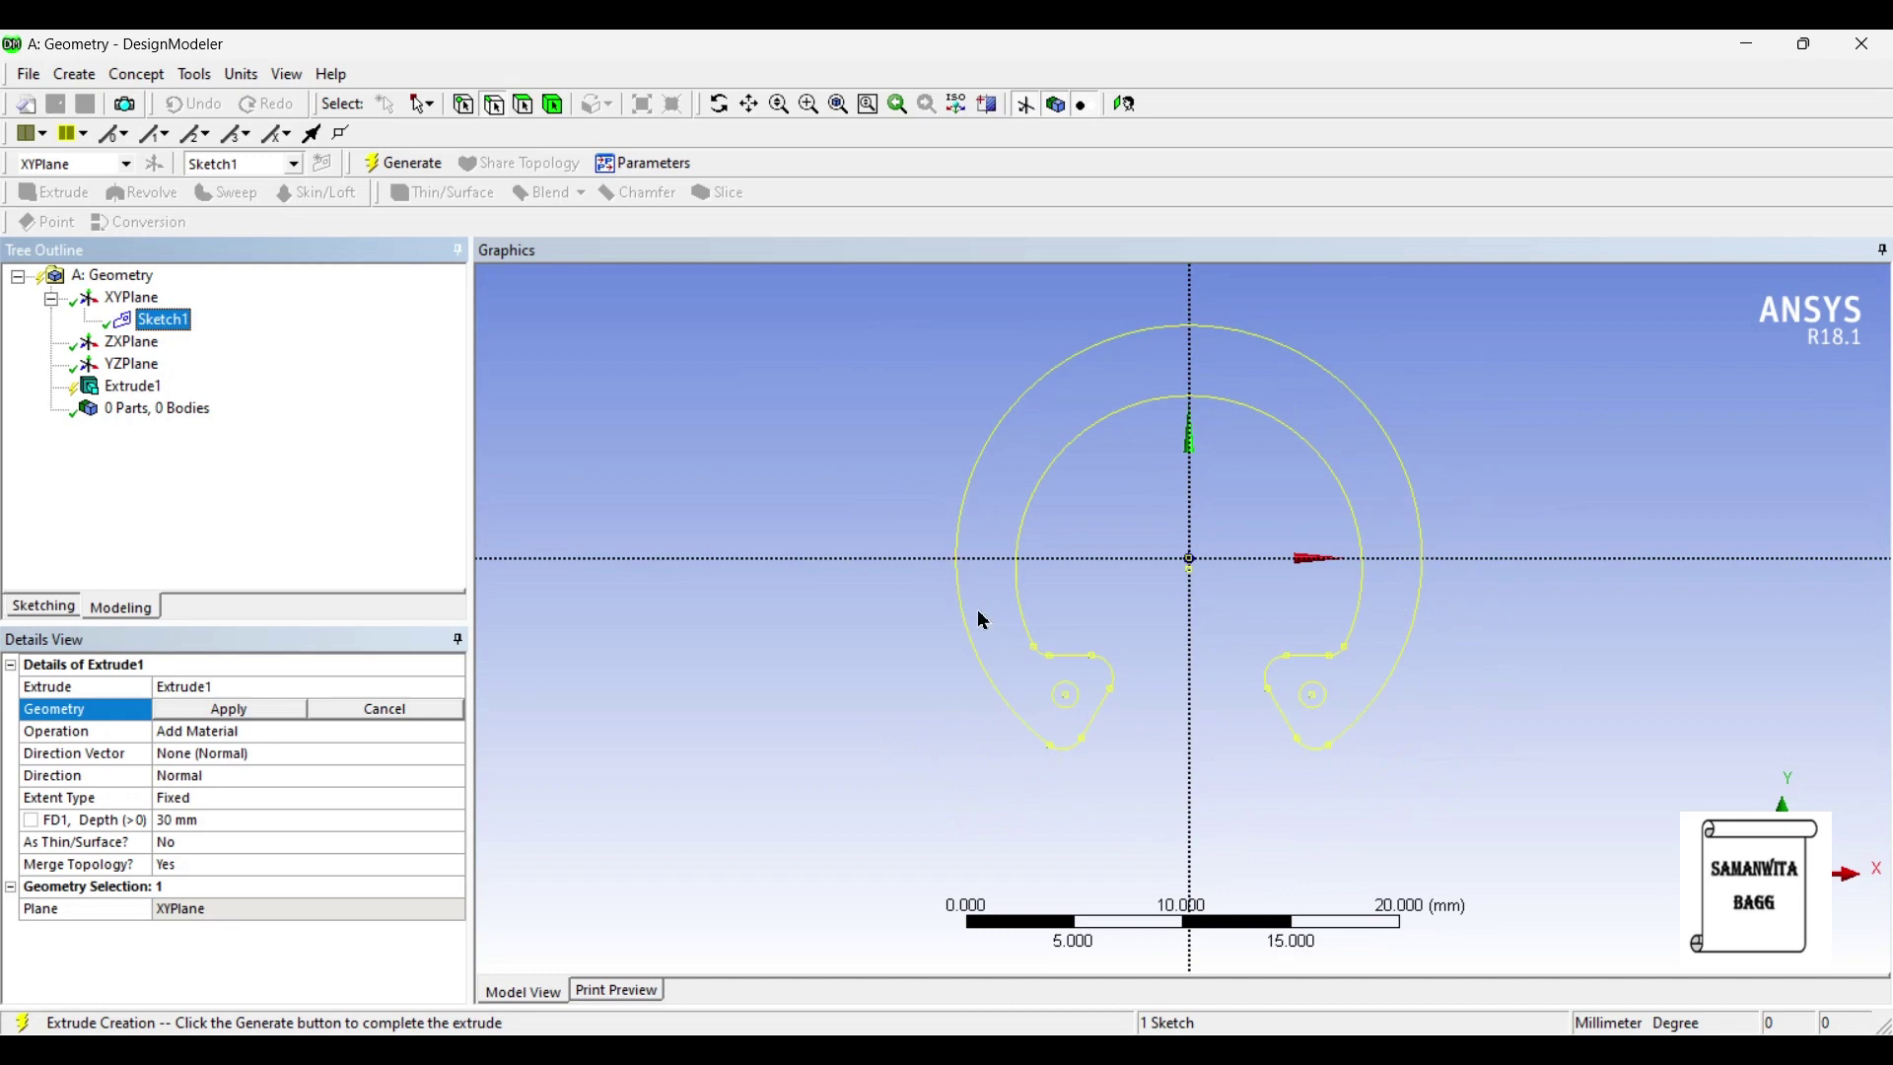
click(198, 714)
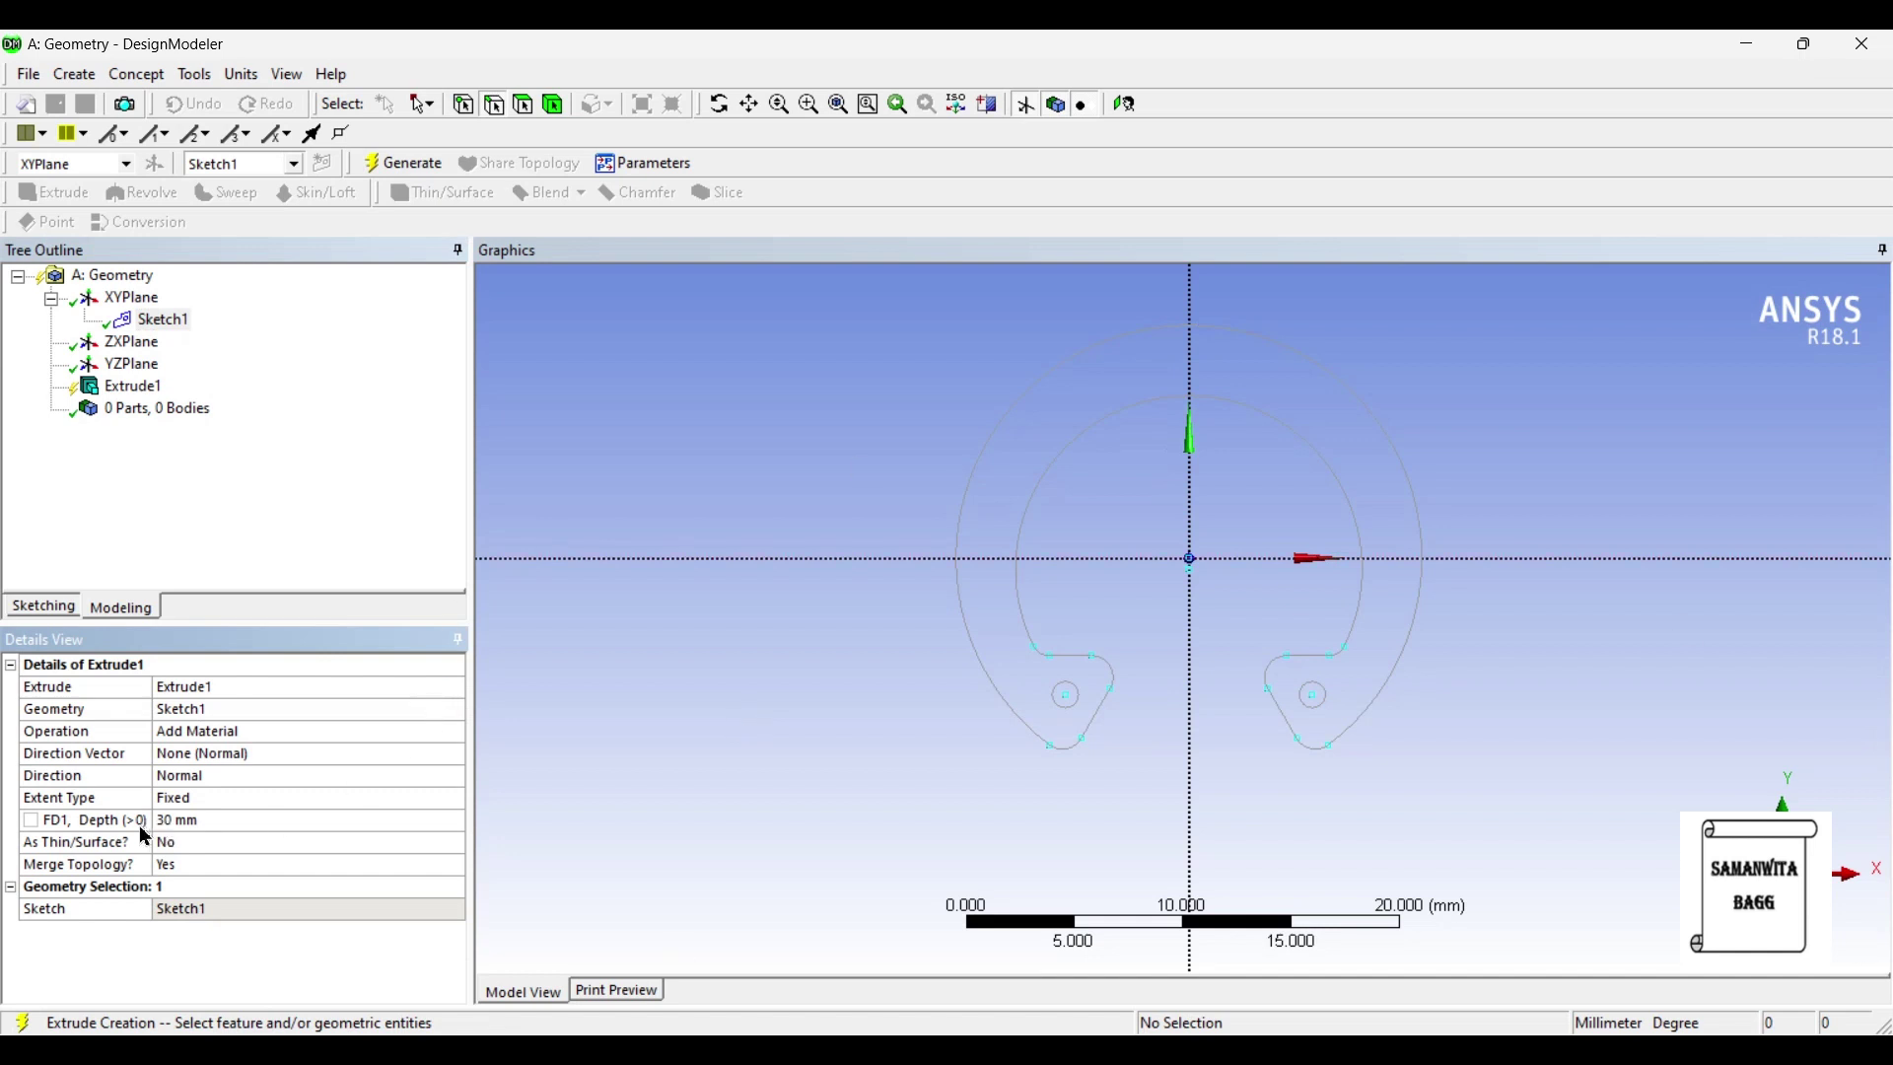
click(206, 824)
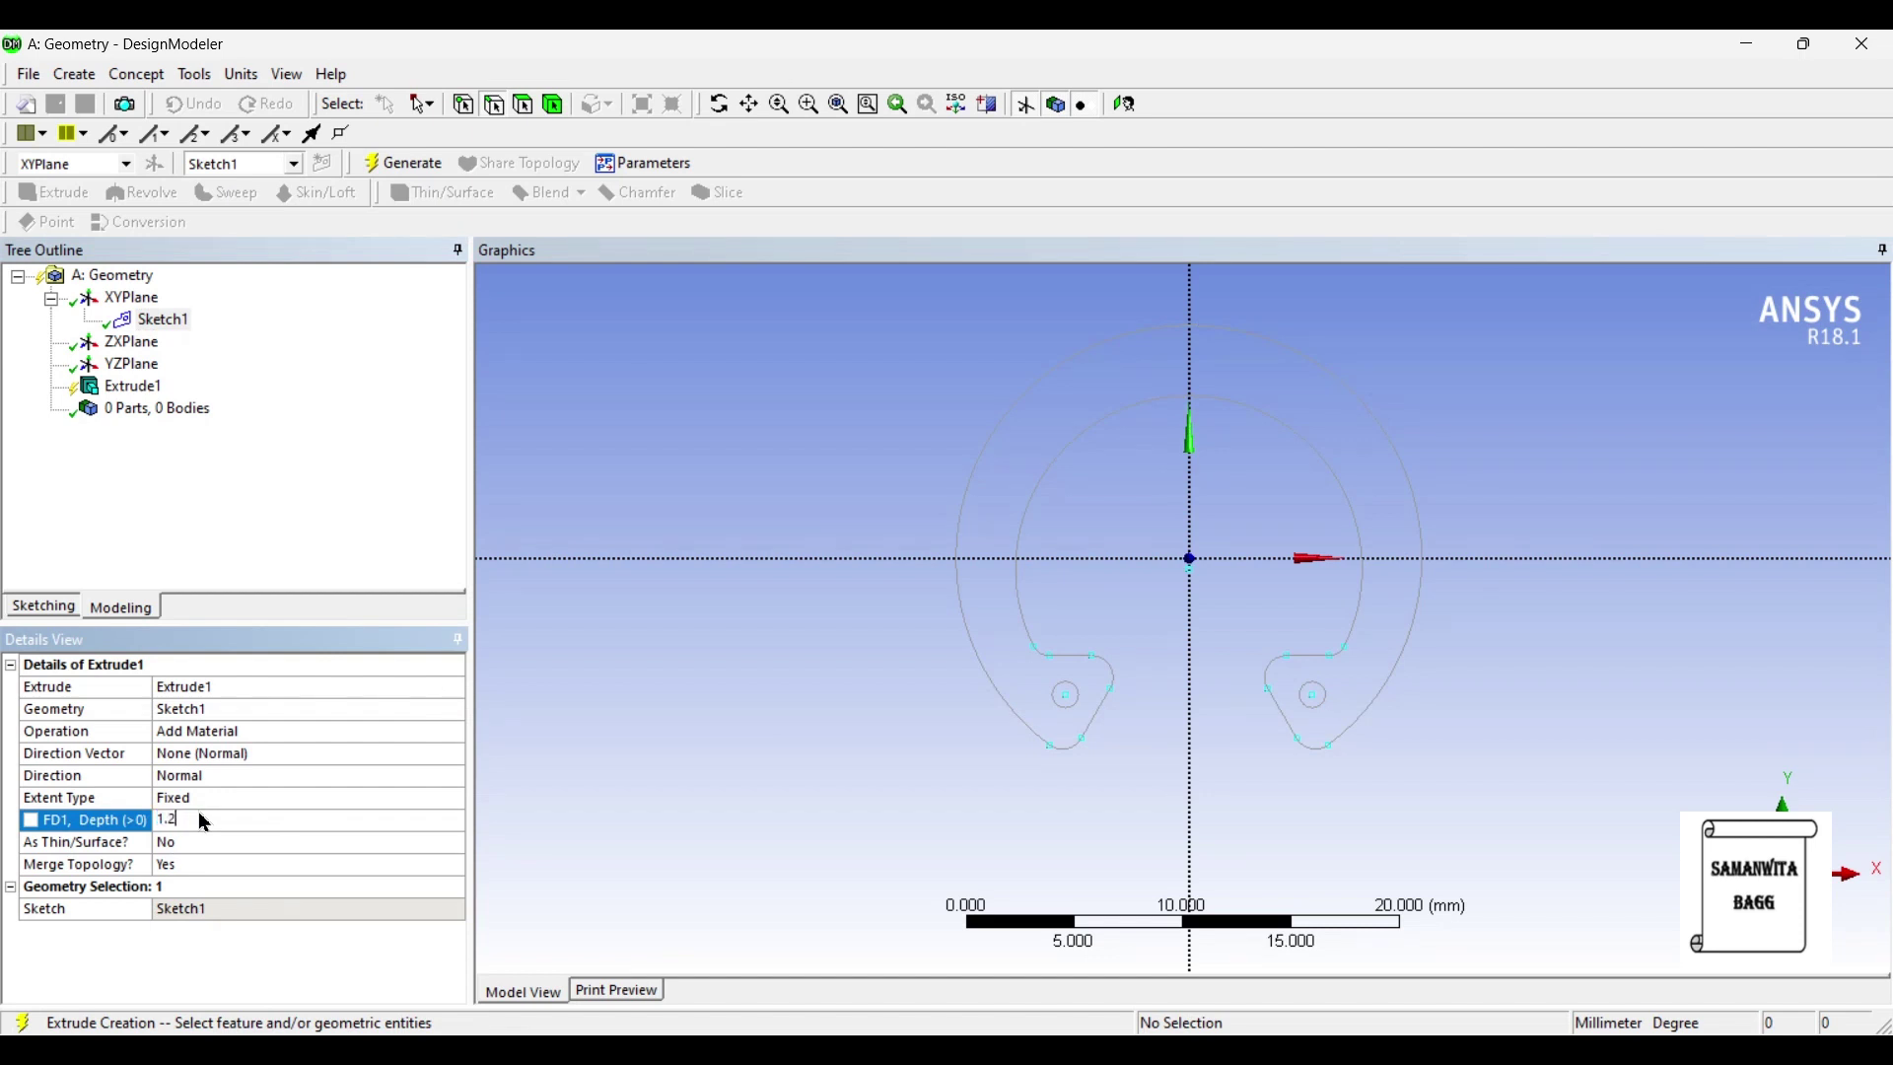
key(Return)
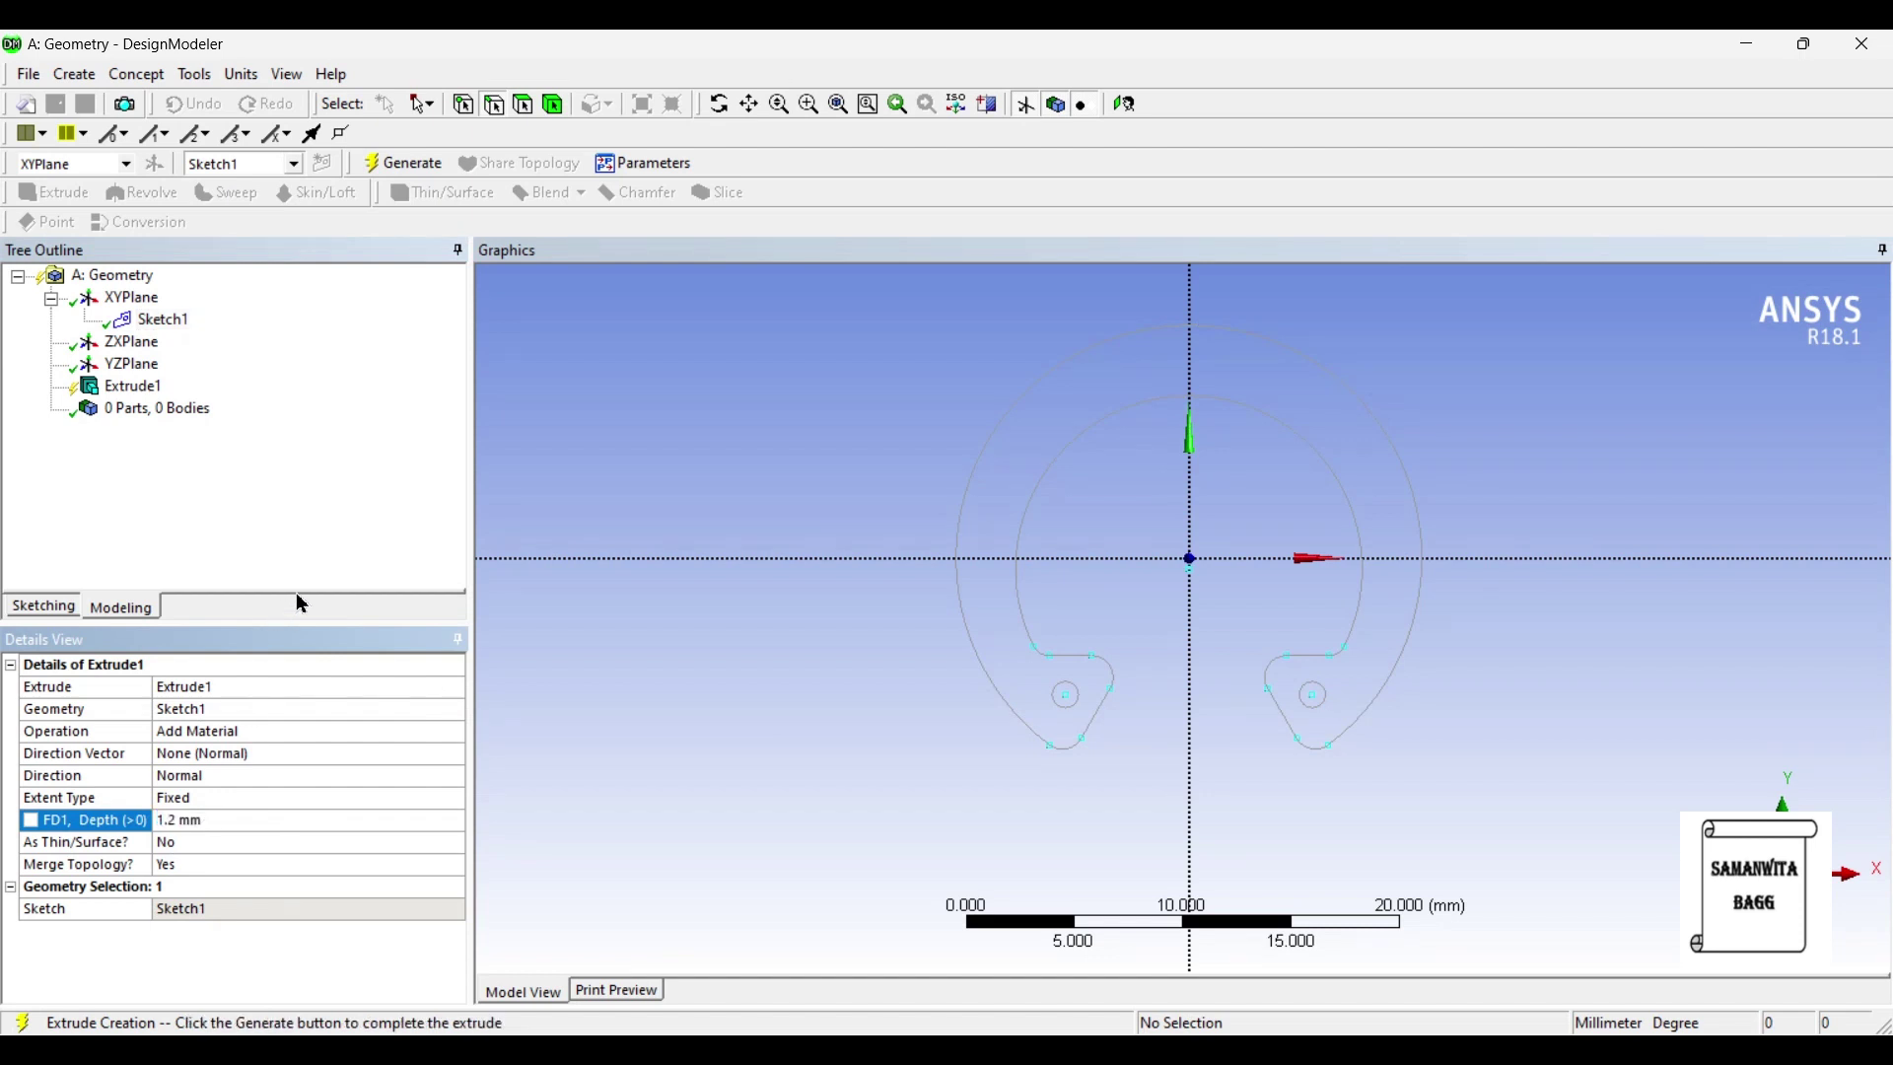
click(416, 162)
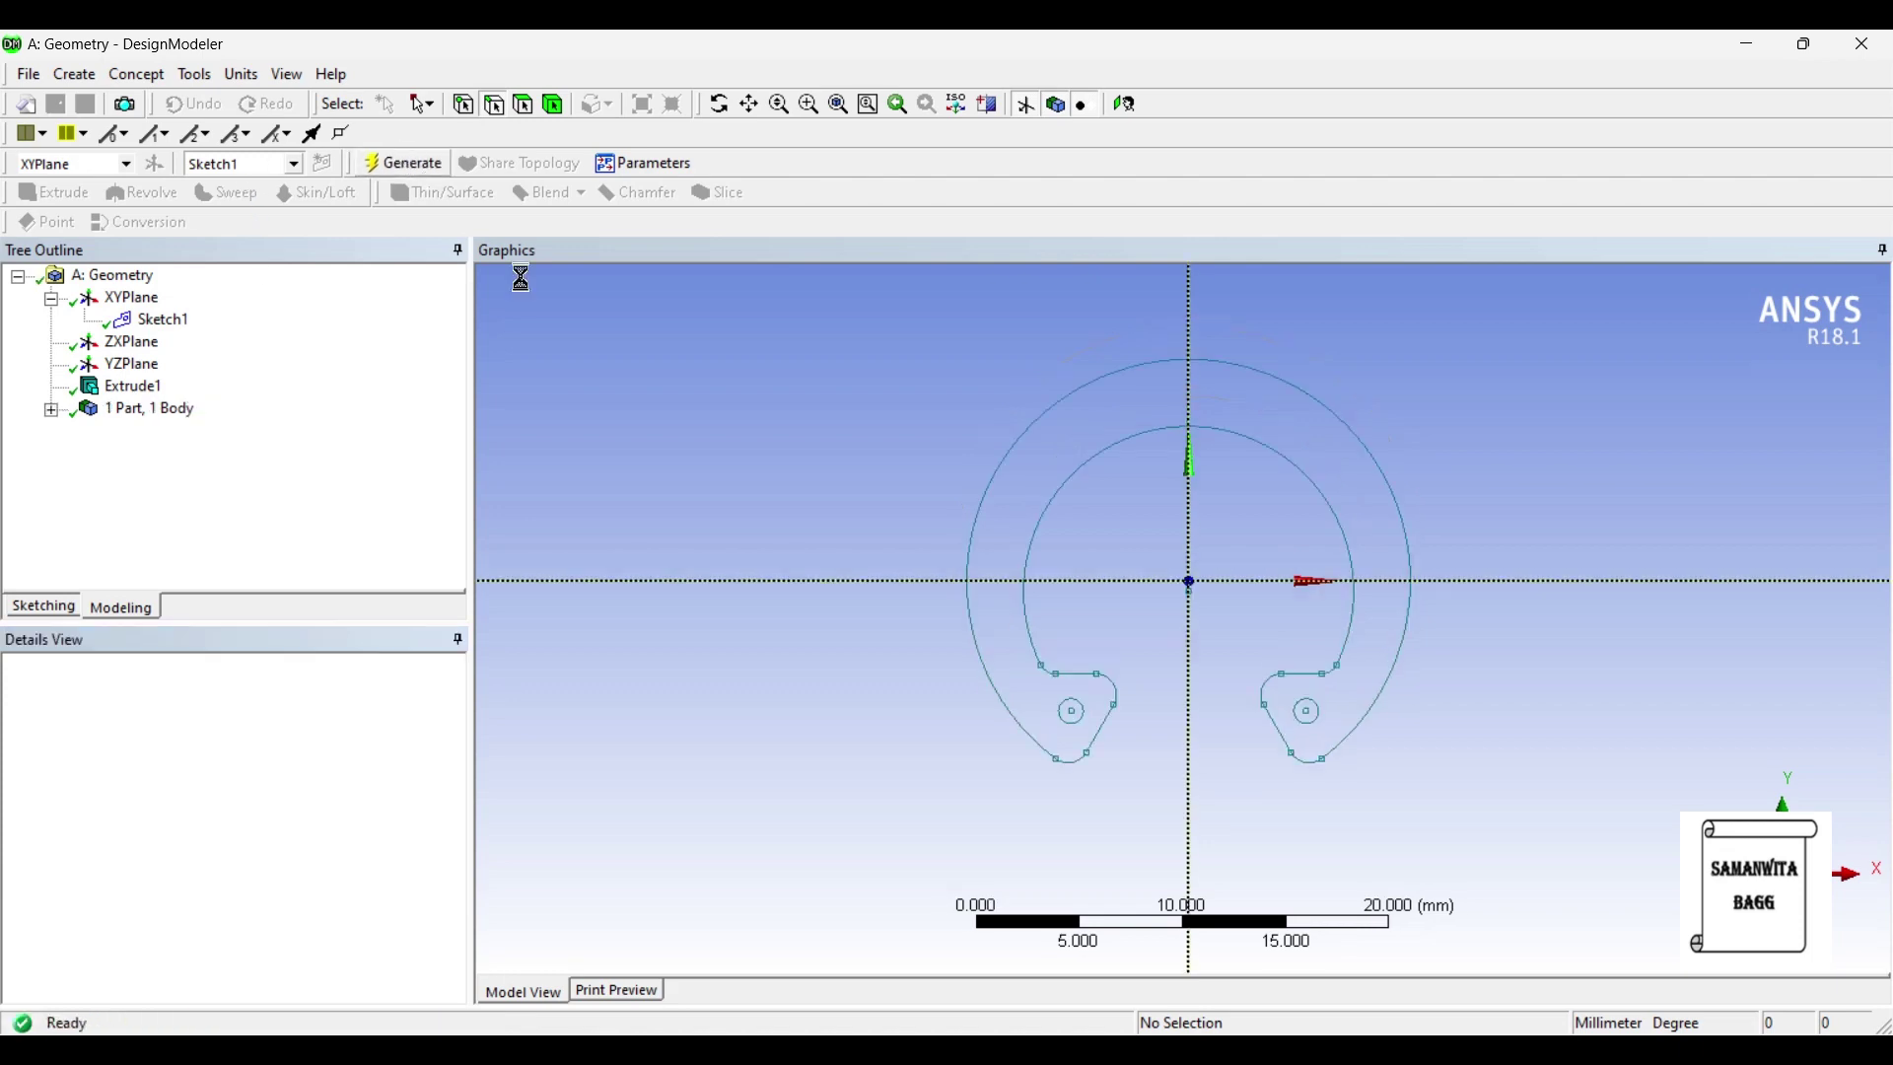
Step: Hide Sketch1 under the XY plane
mouse_move(1107, 571)
middle_down()
mouse_move(1358, 568)
mouse_move(1157, 533)
mouse_move(1124, 578)
mouse_move(1120, 638)
mouse_move(1140, 789)
mouse_move(1141, 536)
mouse_move(1208, 523)
mouse_move(1148, 512)
middle_up()
scroll(1183, 611, down, 2)
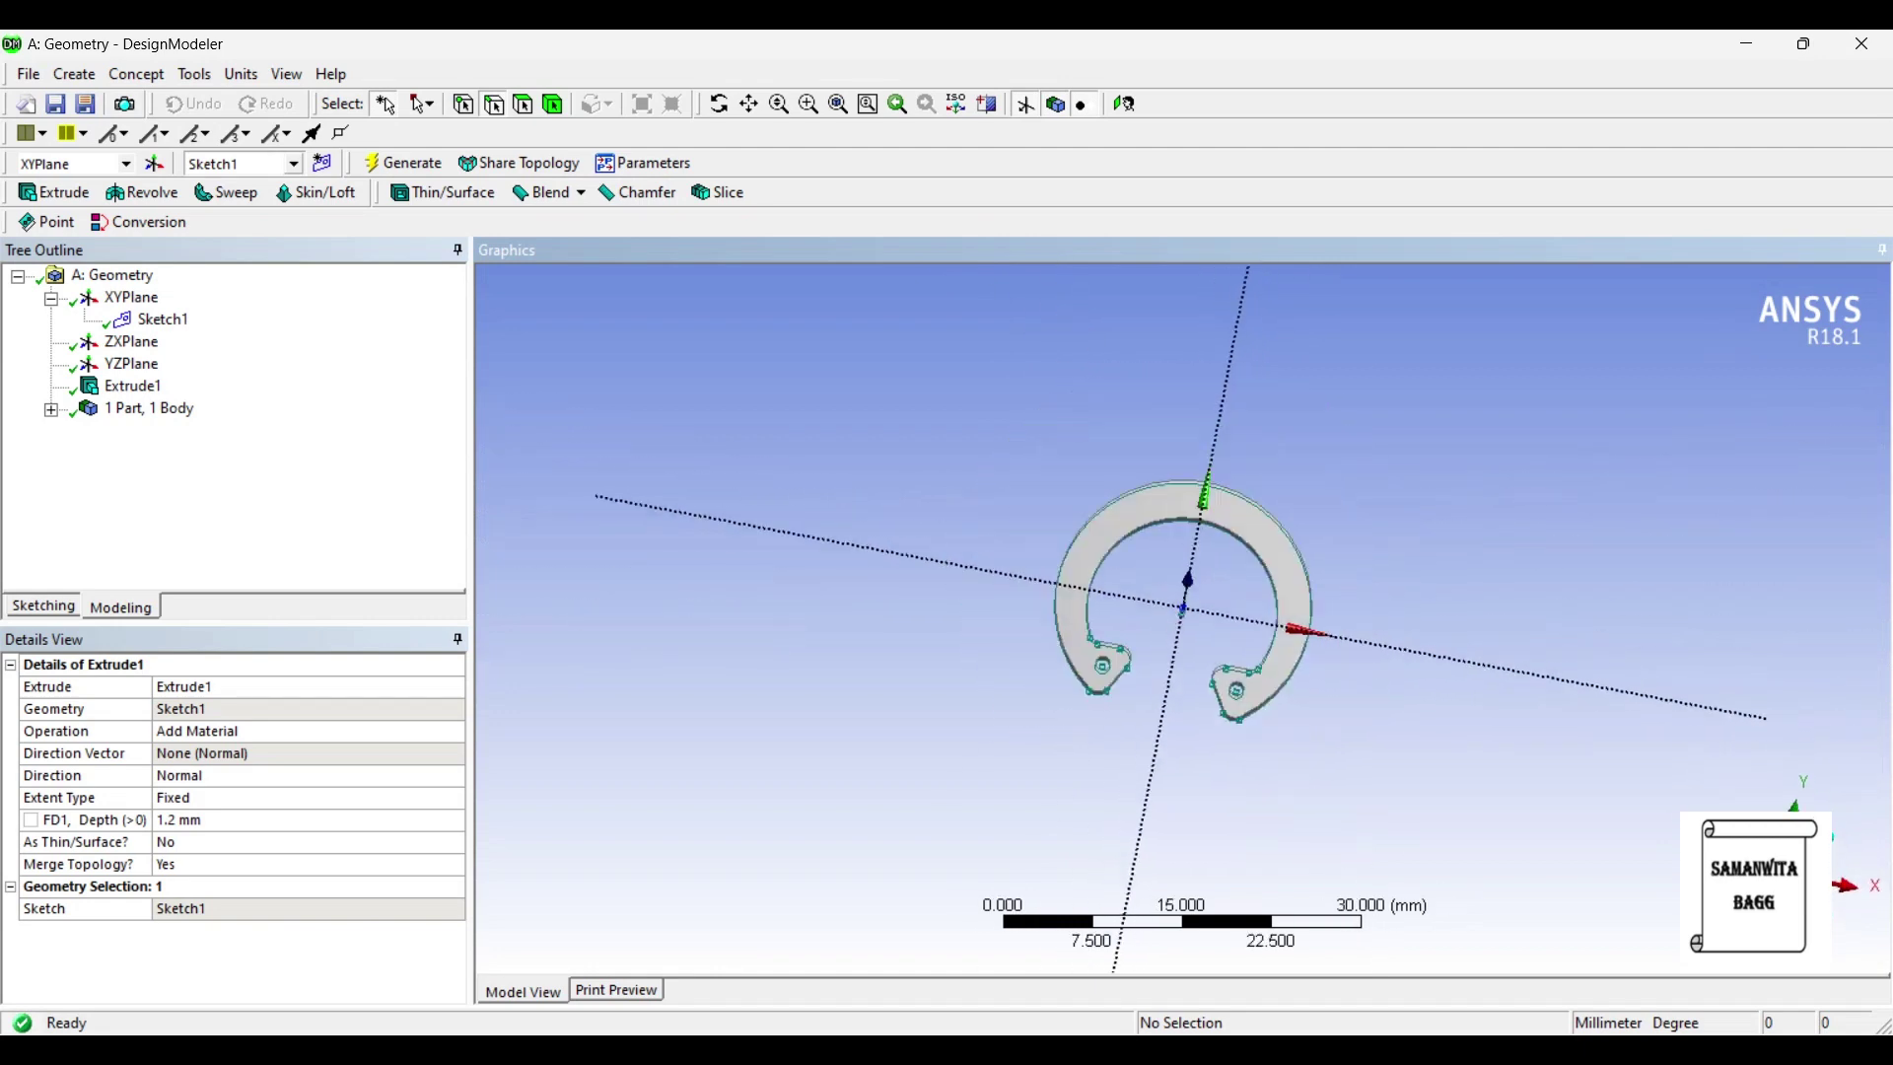
scroll(1154, 637, up, 3)
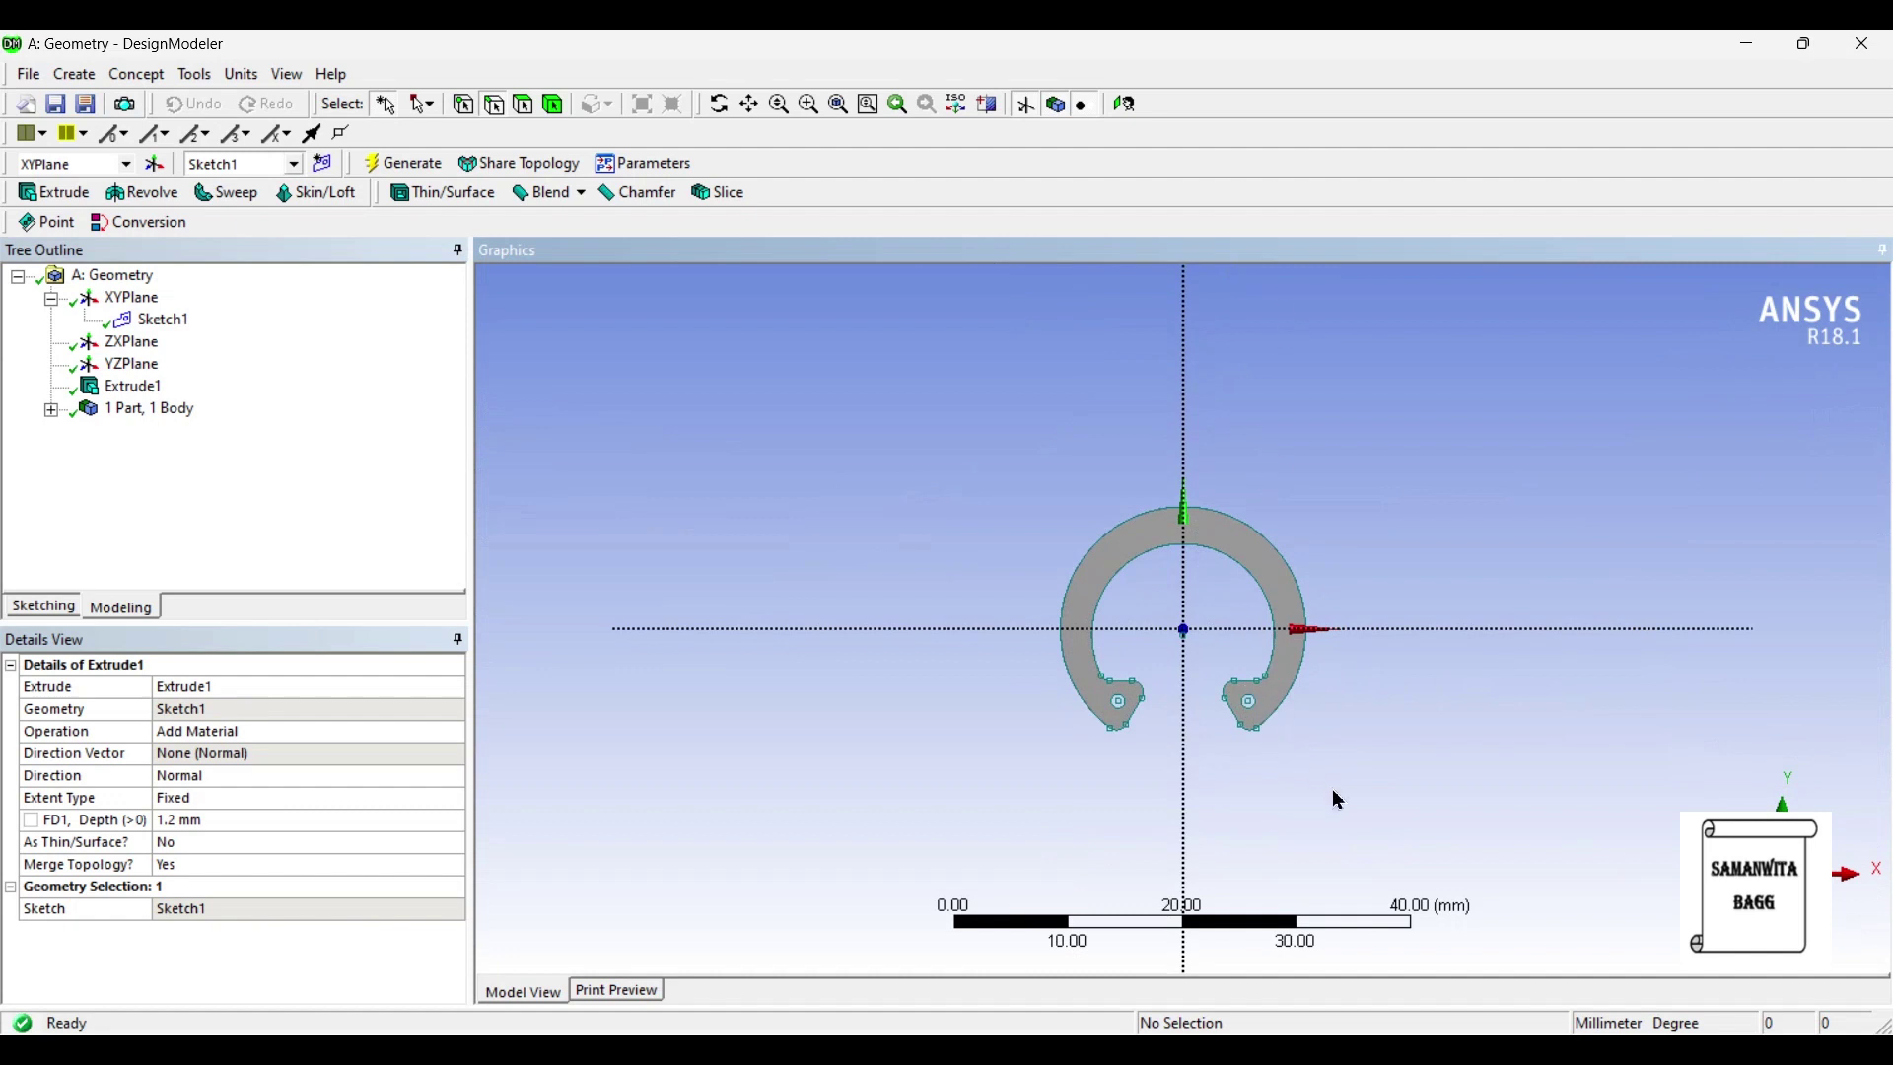
scroll(1338, 799, up, 2)
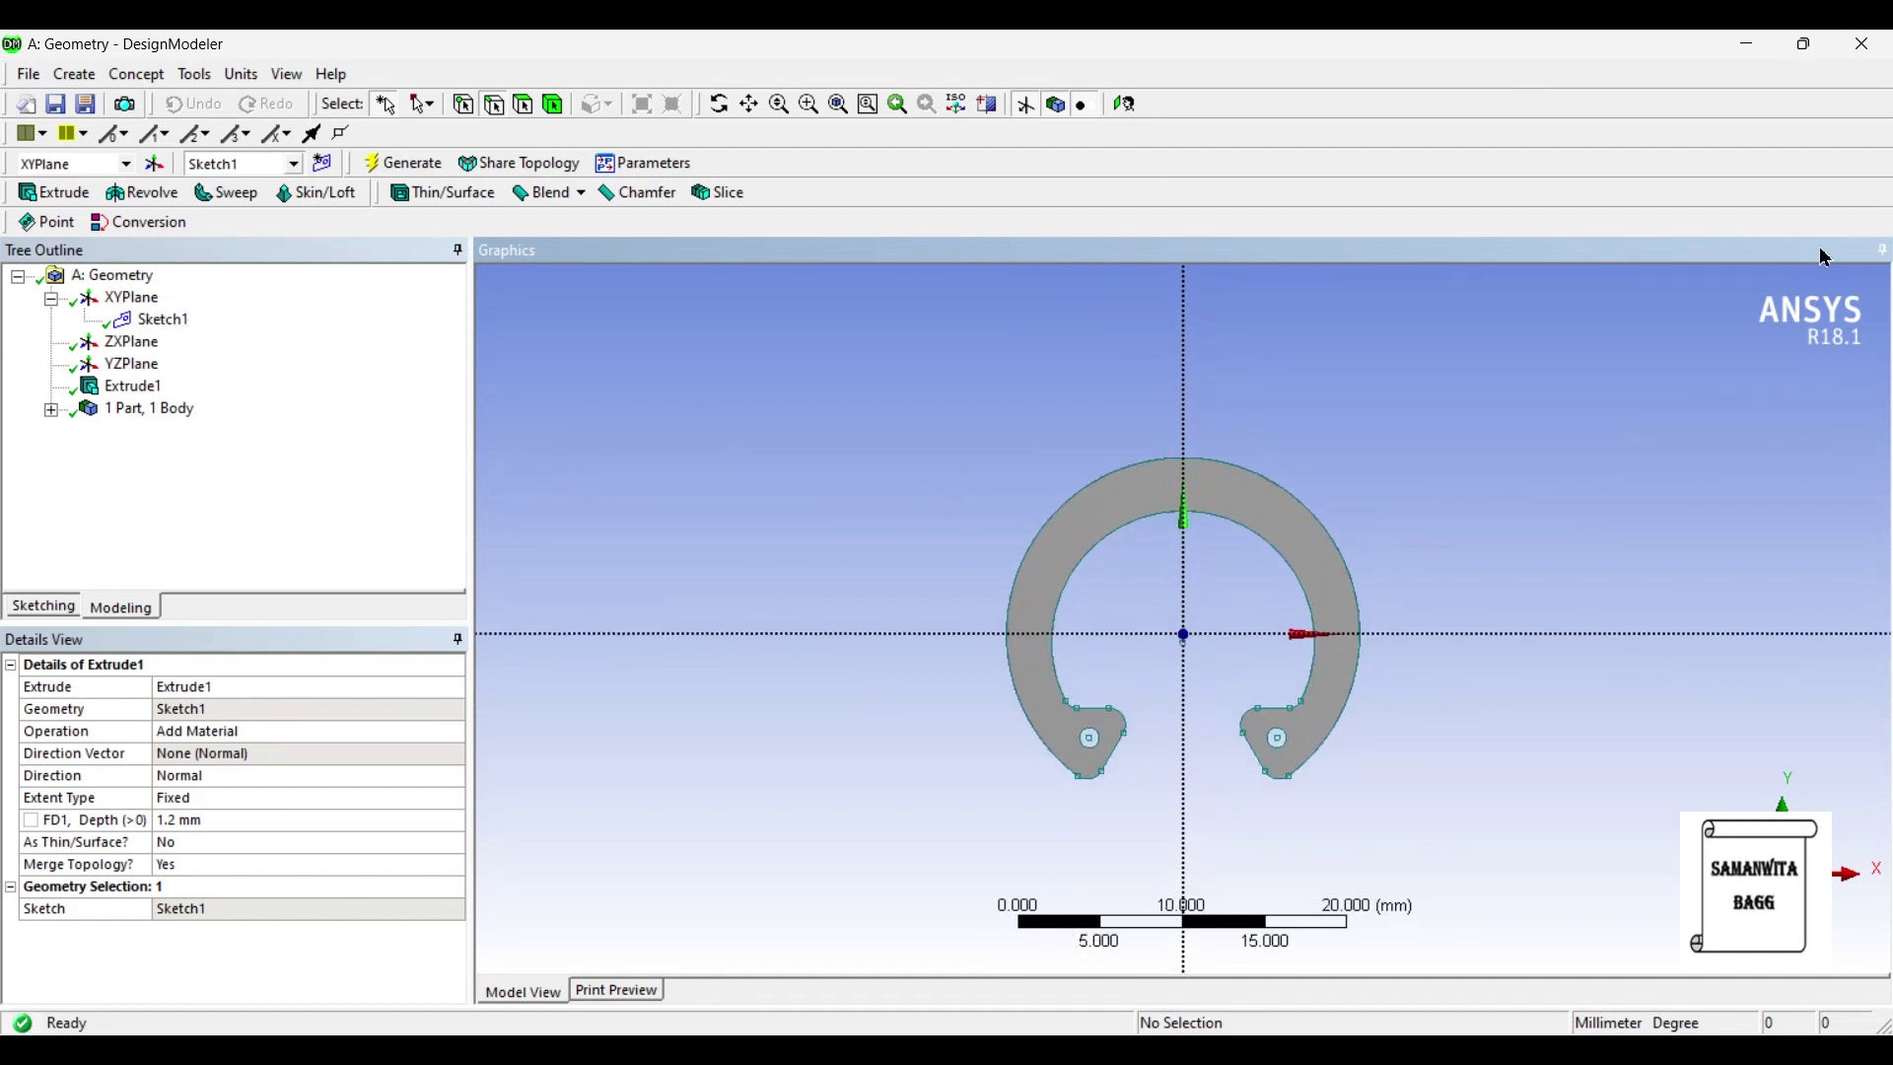
right_click(170, 321)
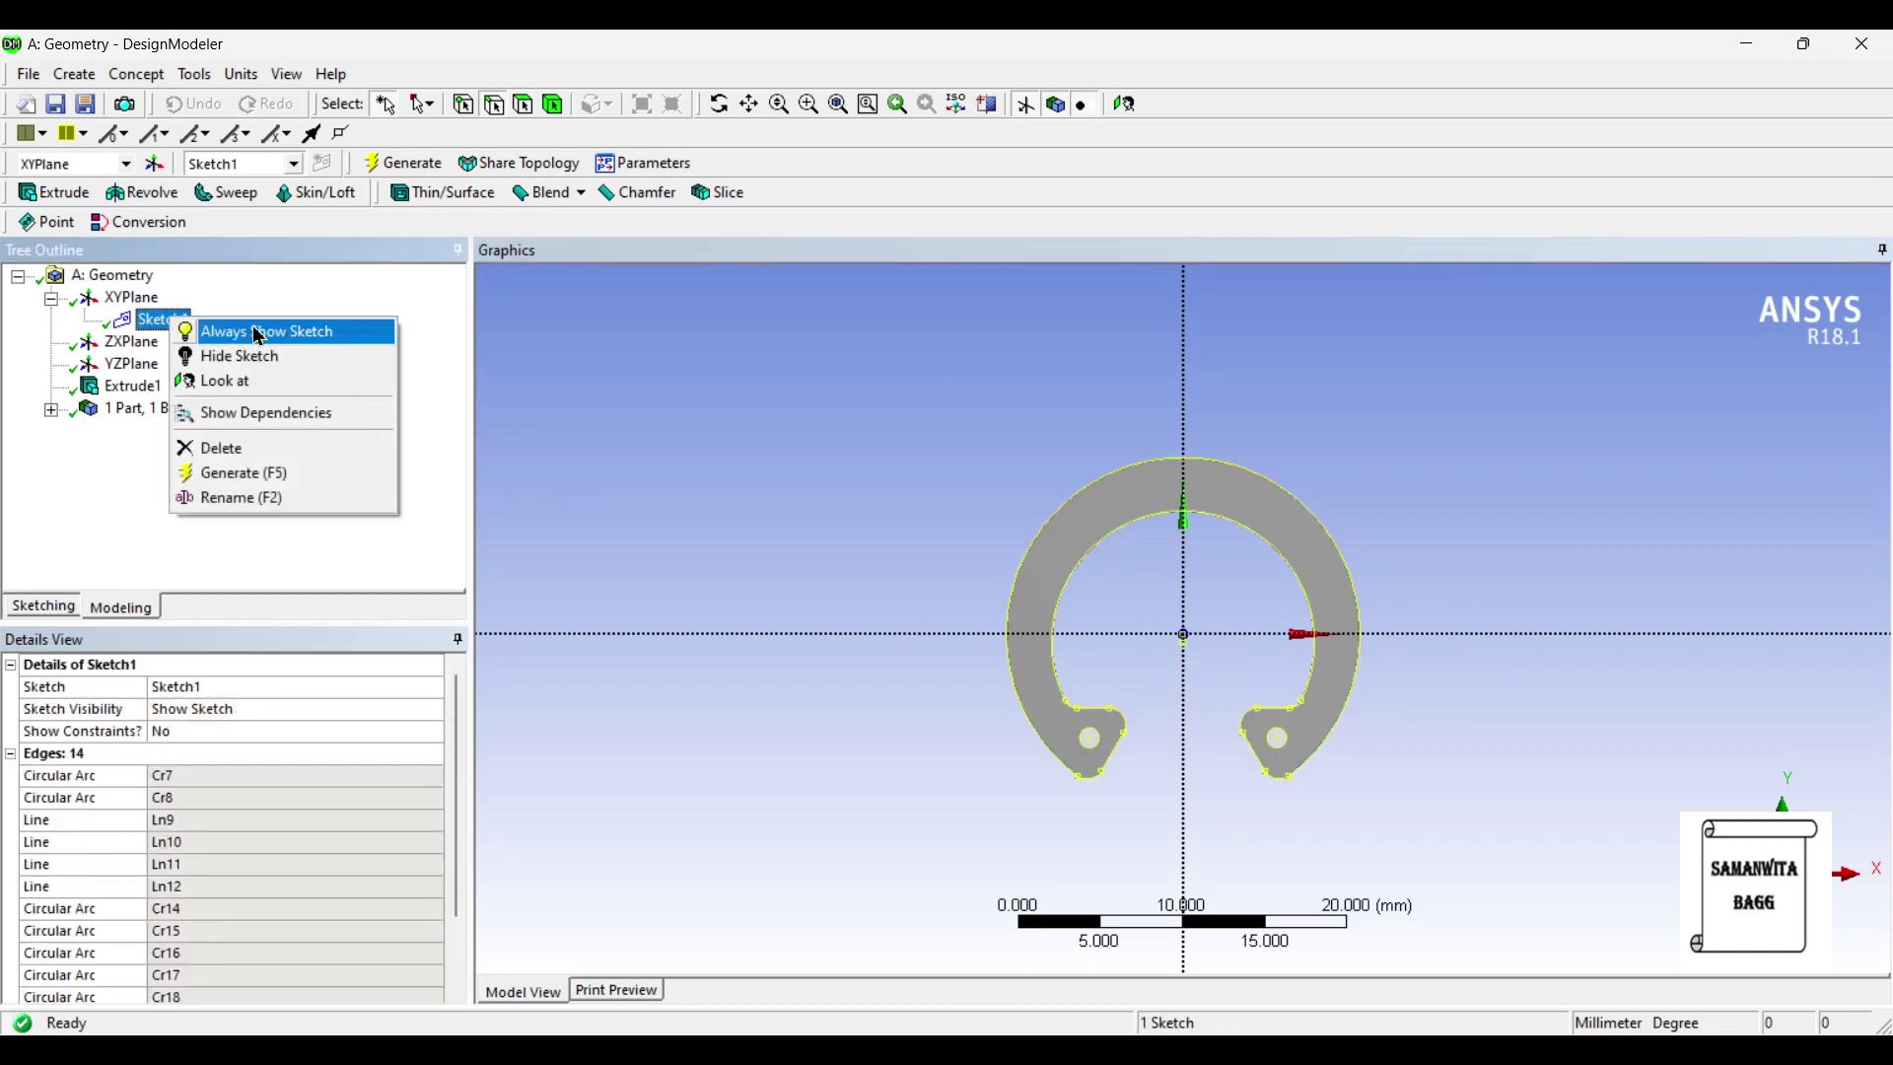
click(293, 358)
click(969, 808)
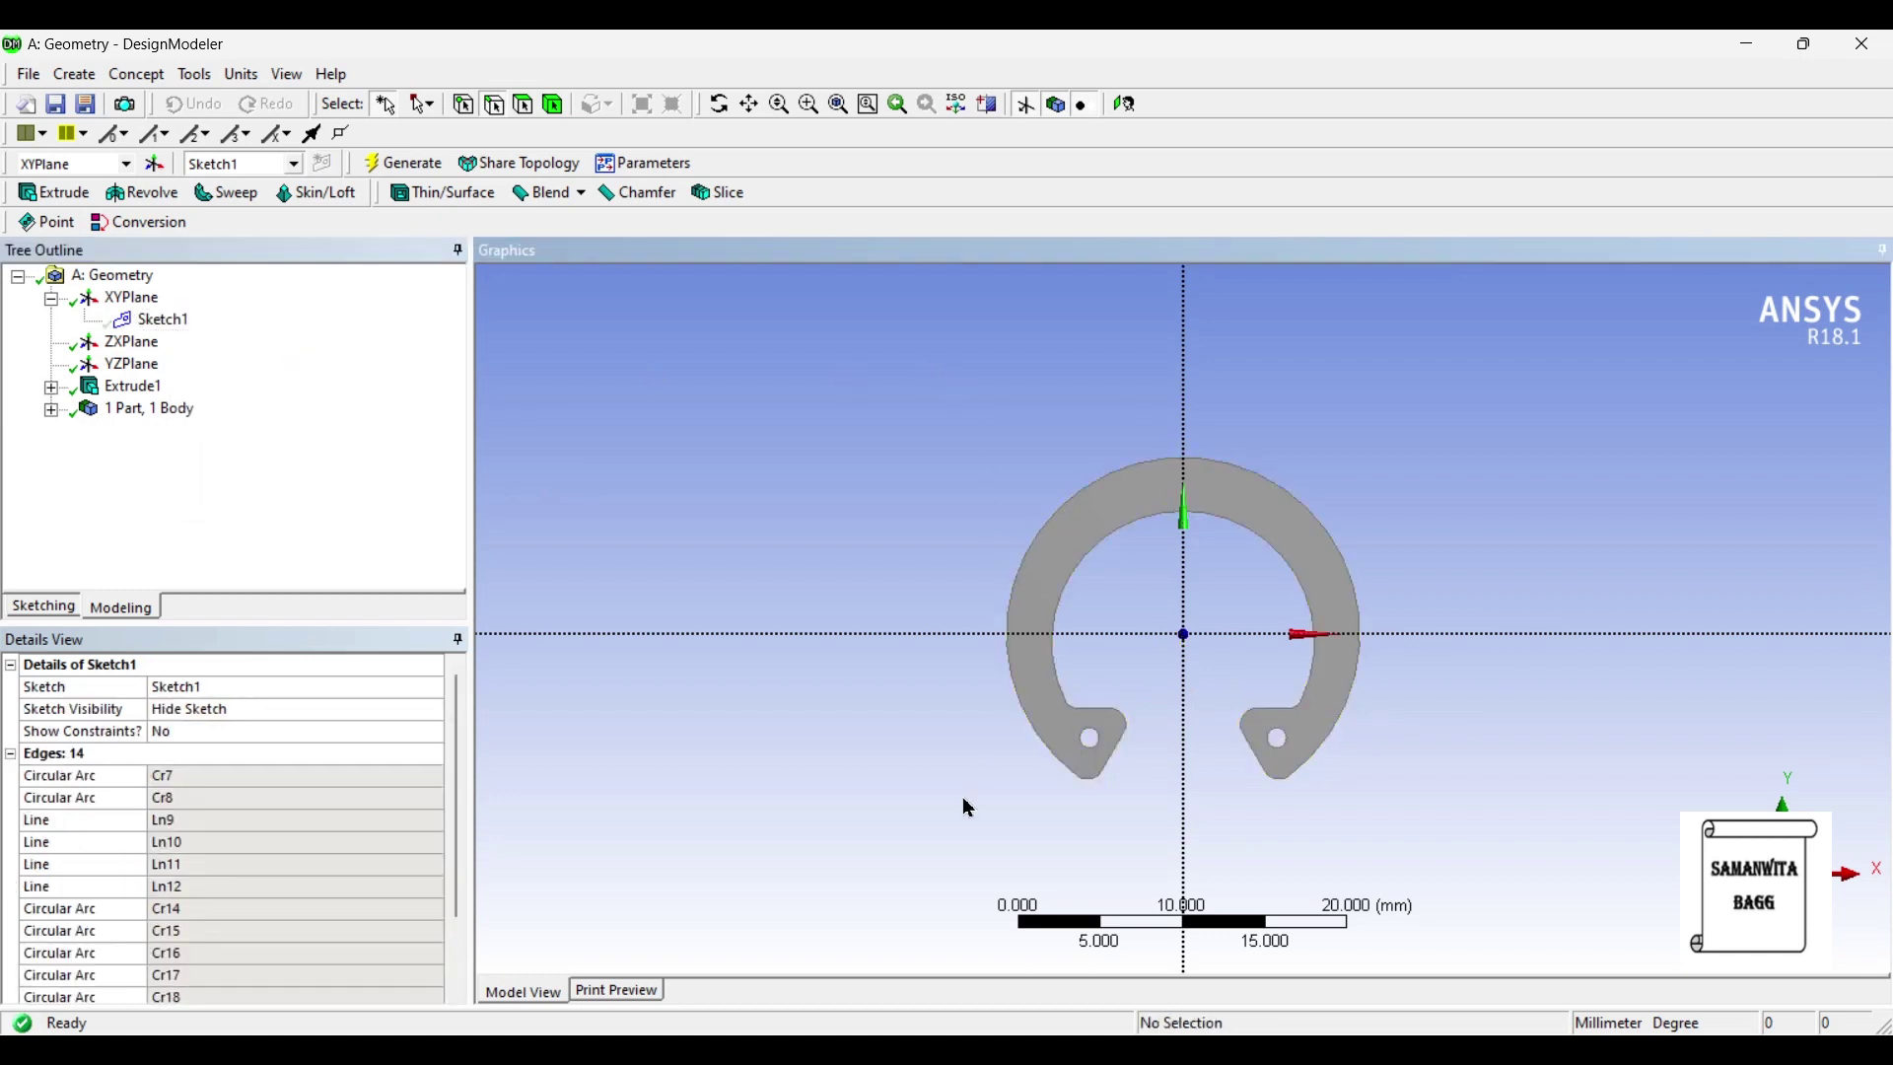
middle_drag(1454, 695, 1521, 667)
middle_drag(1194, 852, 1148, 854)
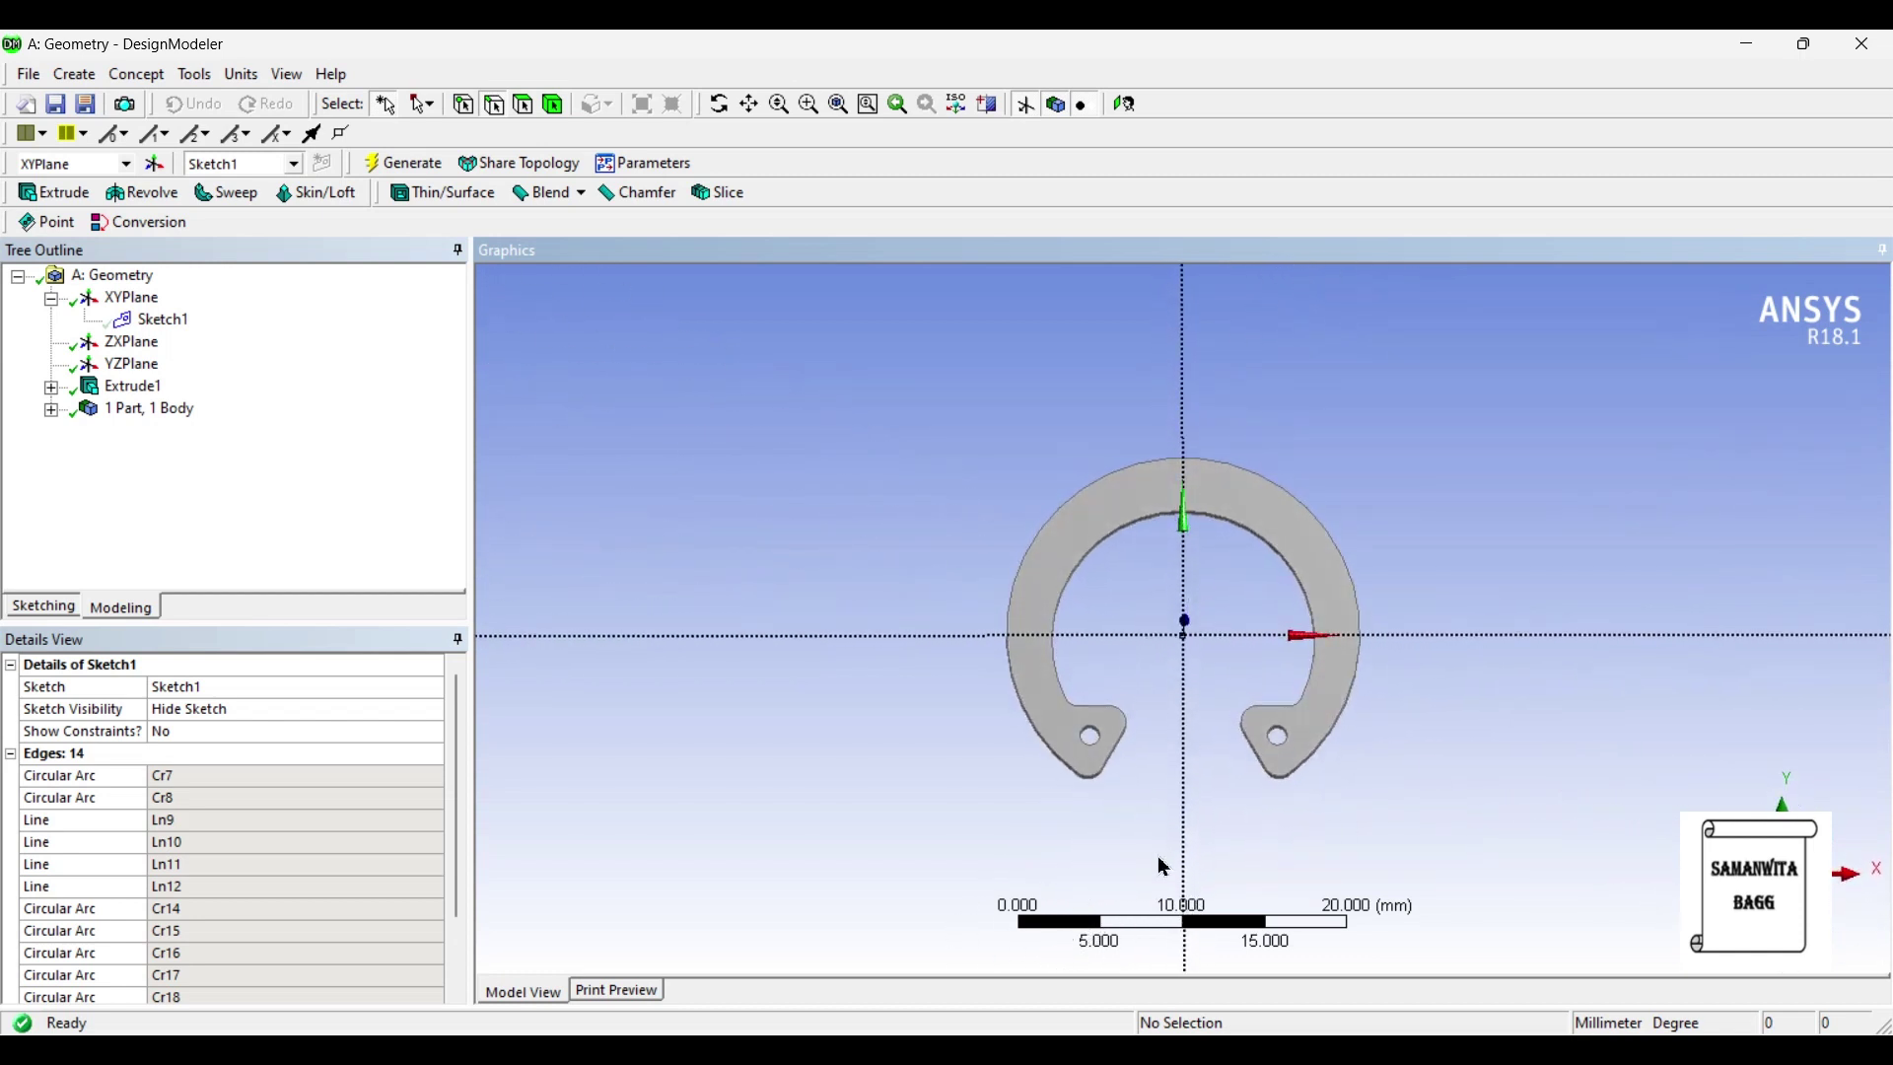